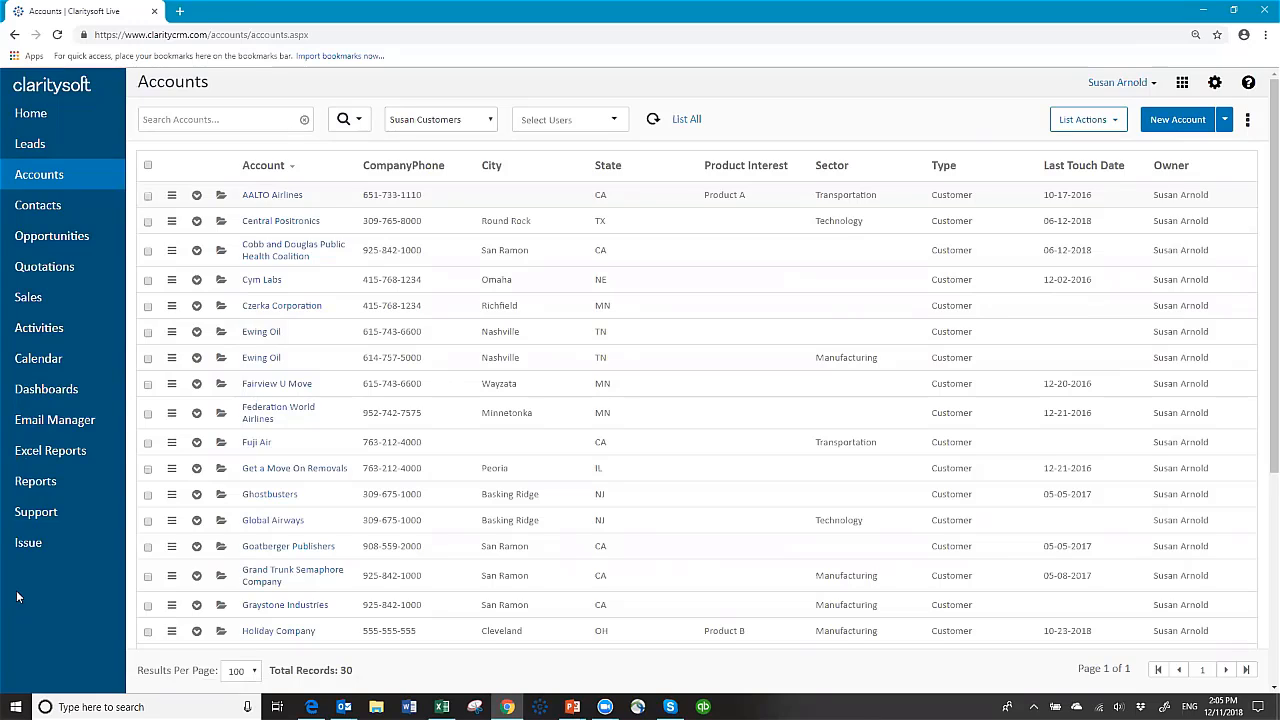
Step: From Settings, go to Customization > Custom Module > All Modules to show the empty module list
left_click(1214, 84)
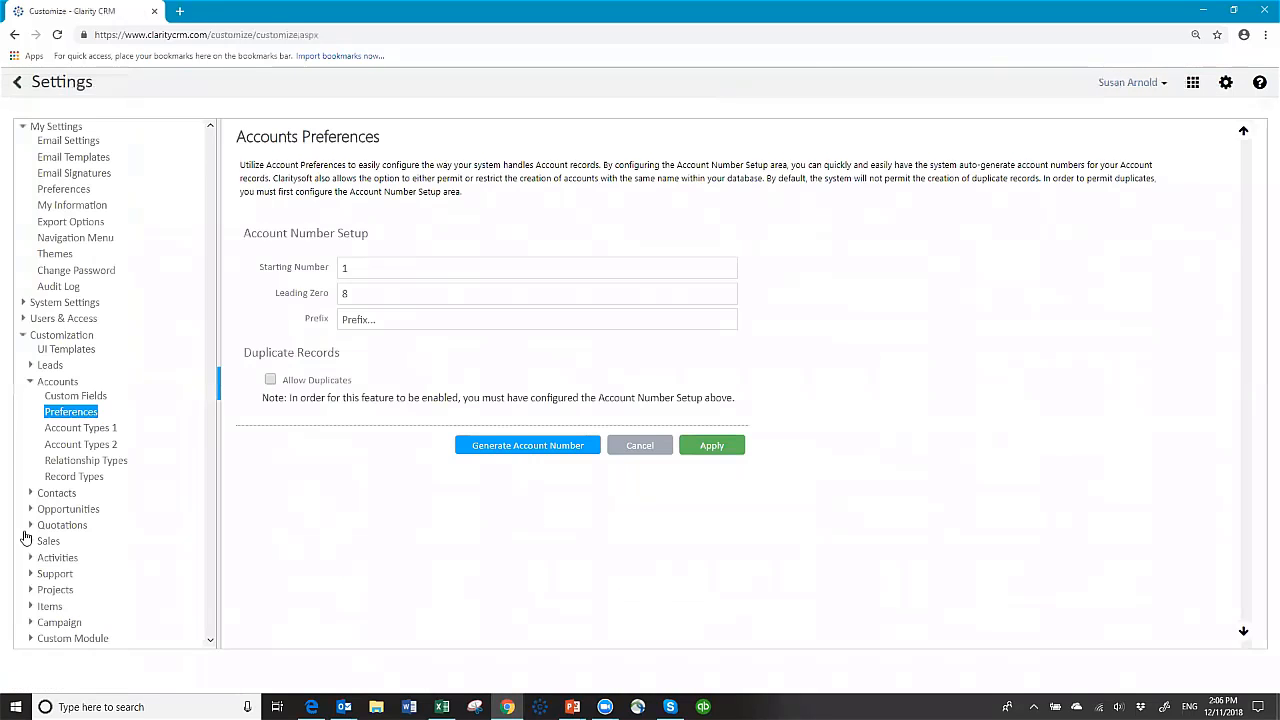
left_click(30, 382)
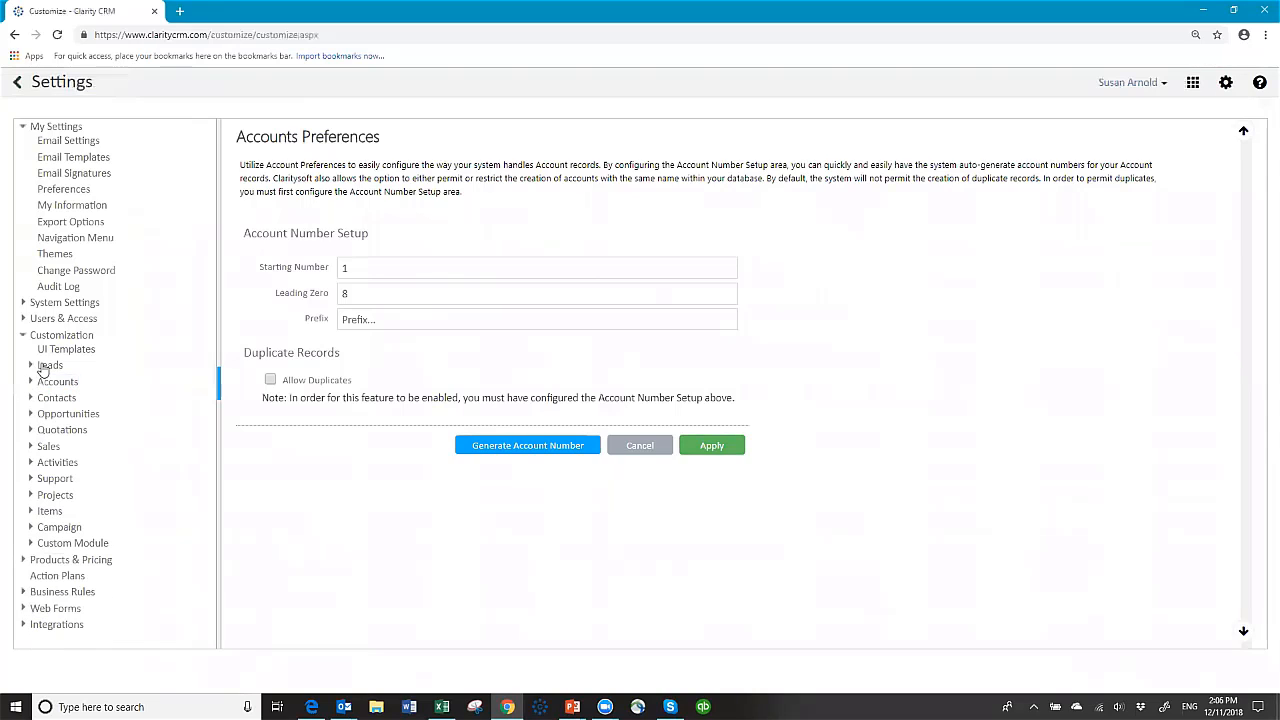
left_click(54, 130)
left_click(23, 334)
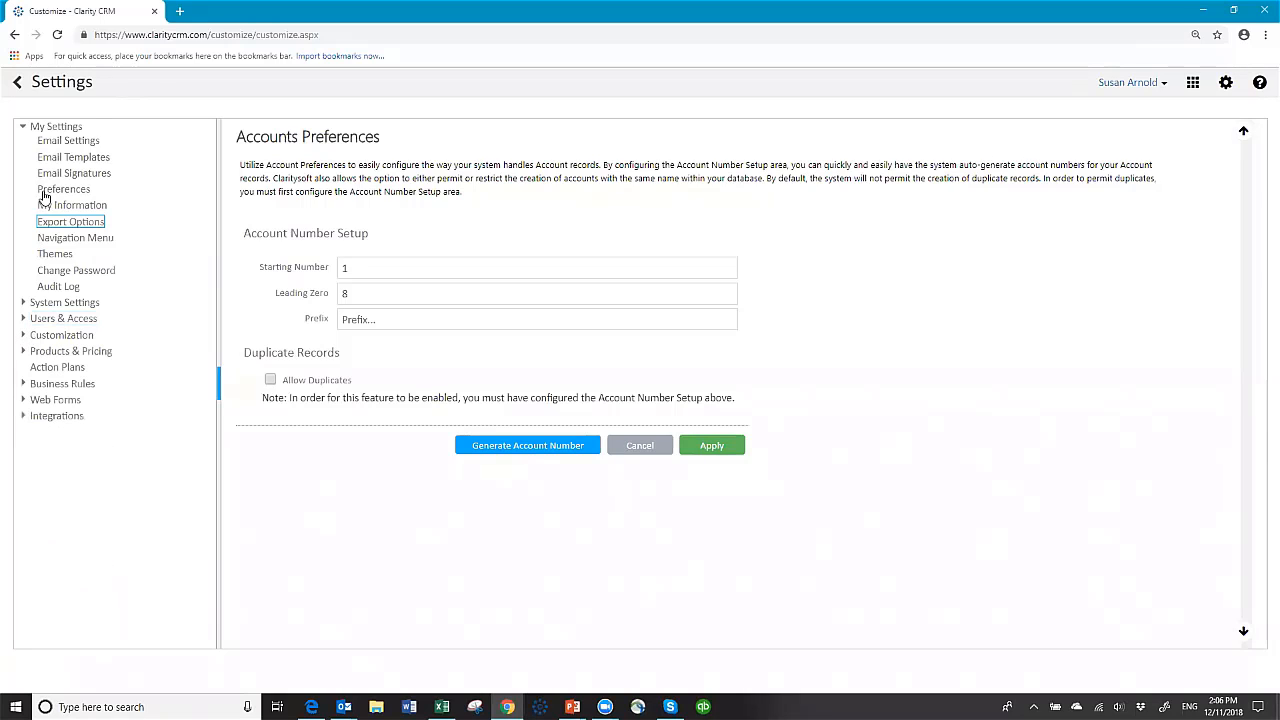
left_click(22, 338)
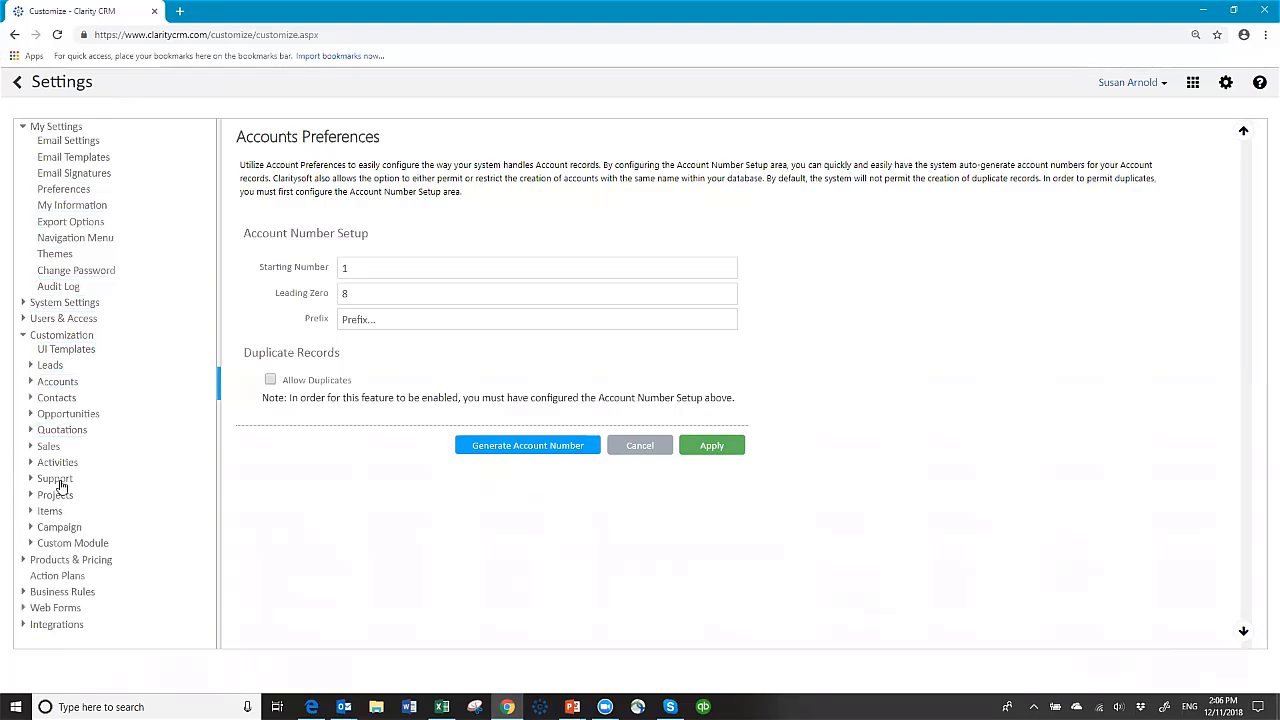
left_click(64, 547)
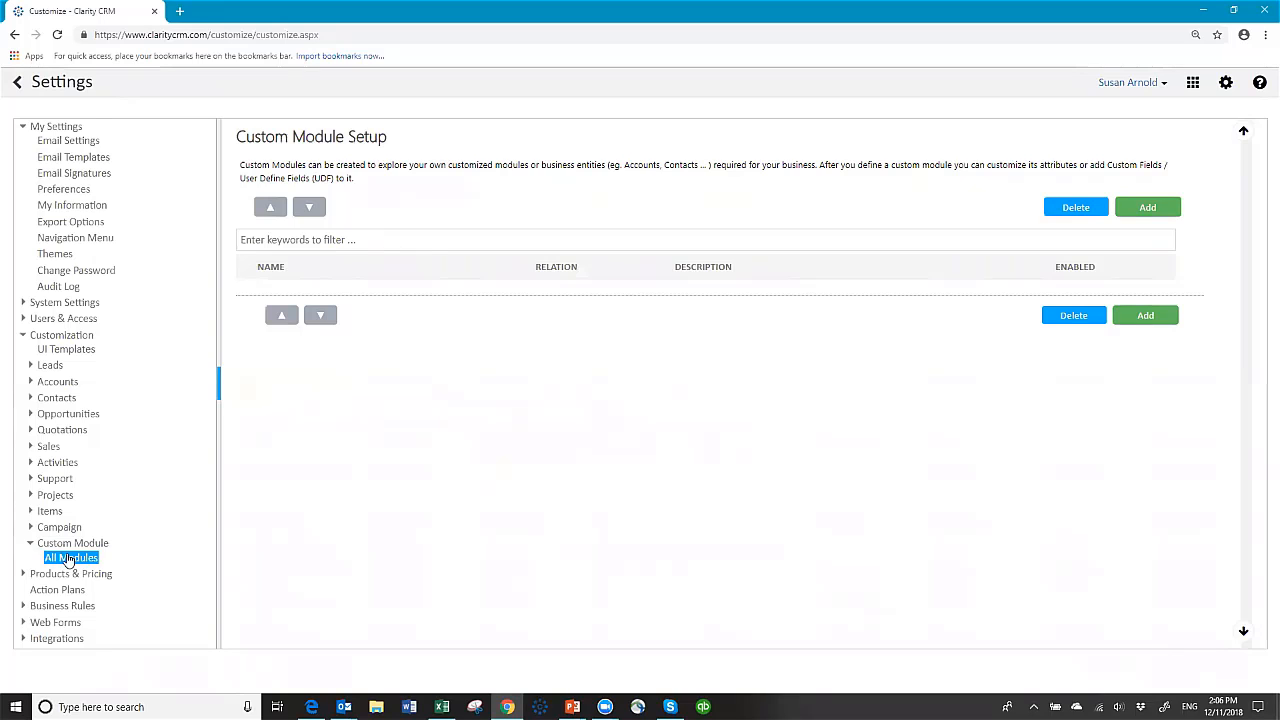
Step: Add and save an enabled custom module named 'Equipment' with its relation set to Accounts
left_click(1150, 207)
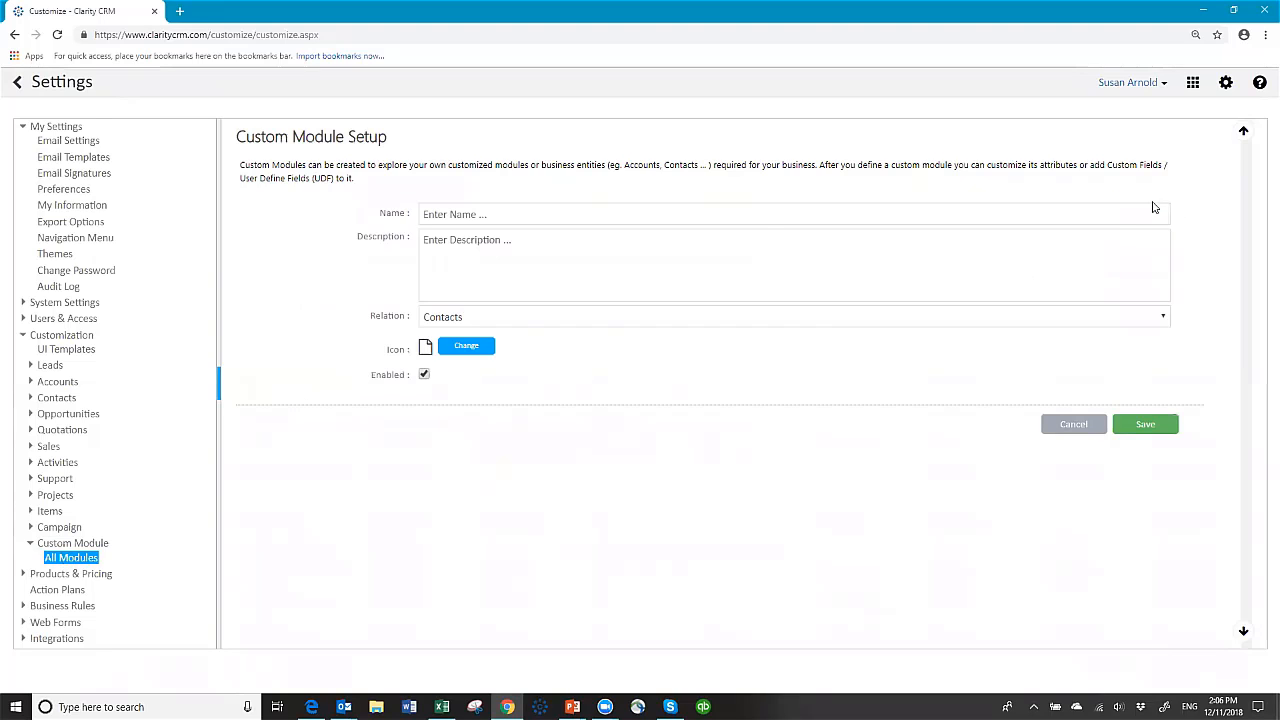
left_click(481, 211)
type("Equipment")
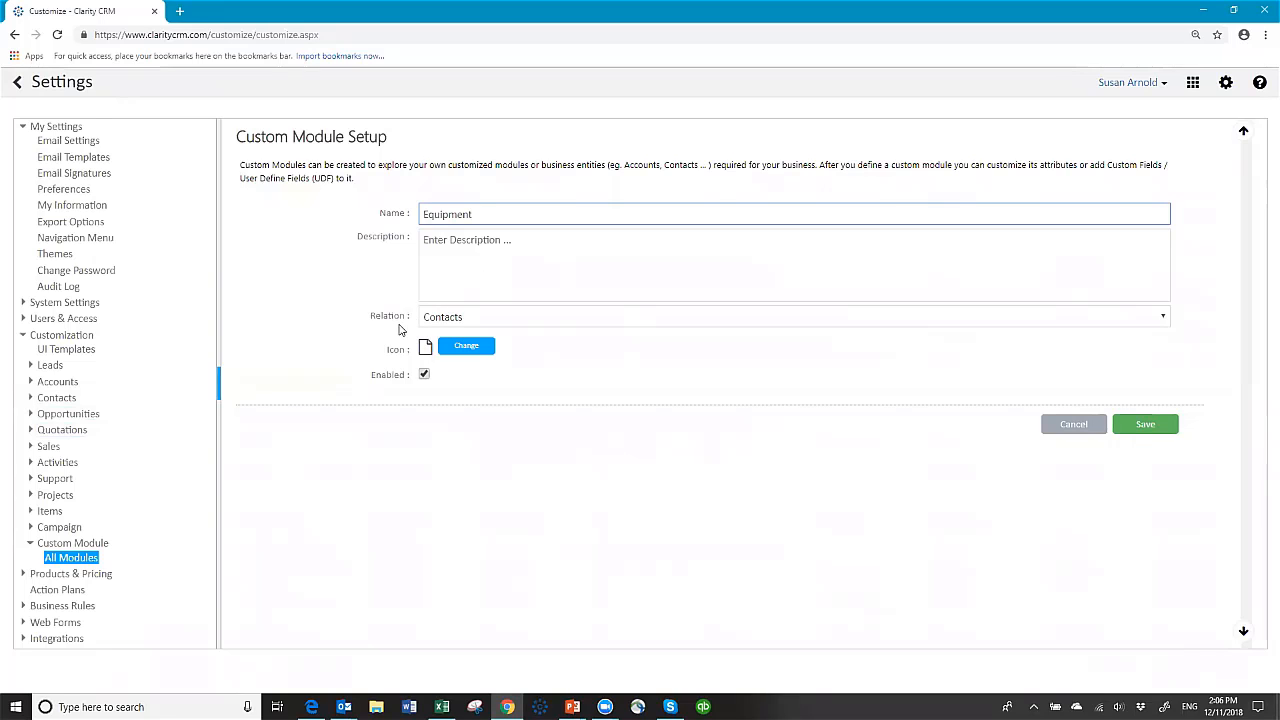
left_click(1164, 318)
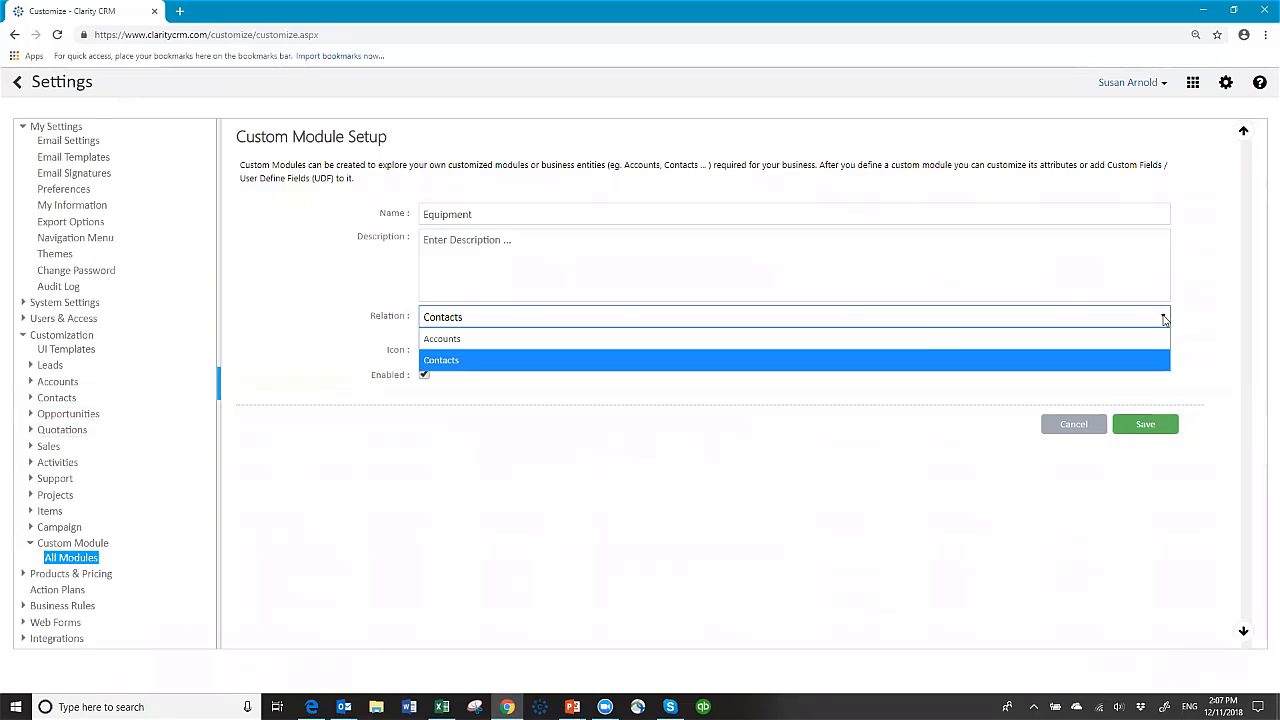
left_click(451, 344)
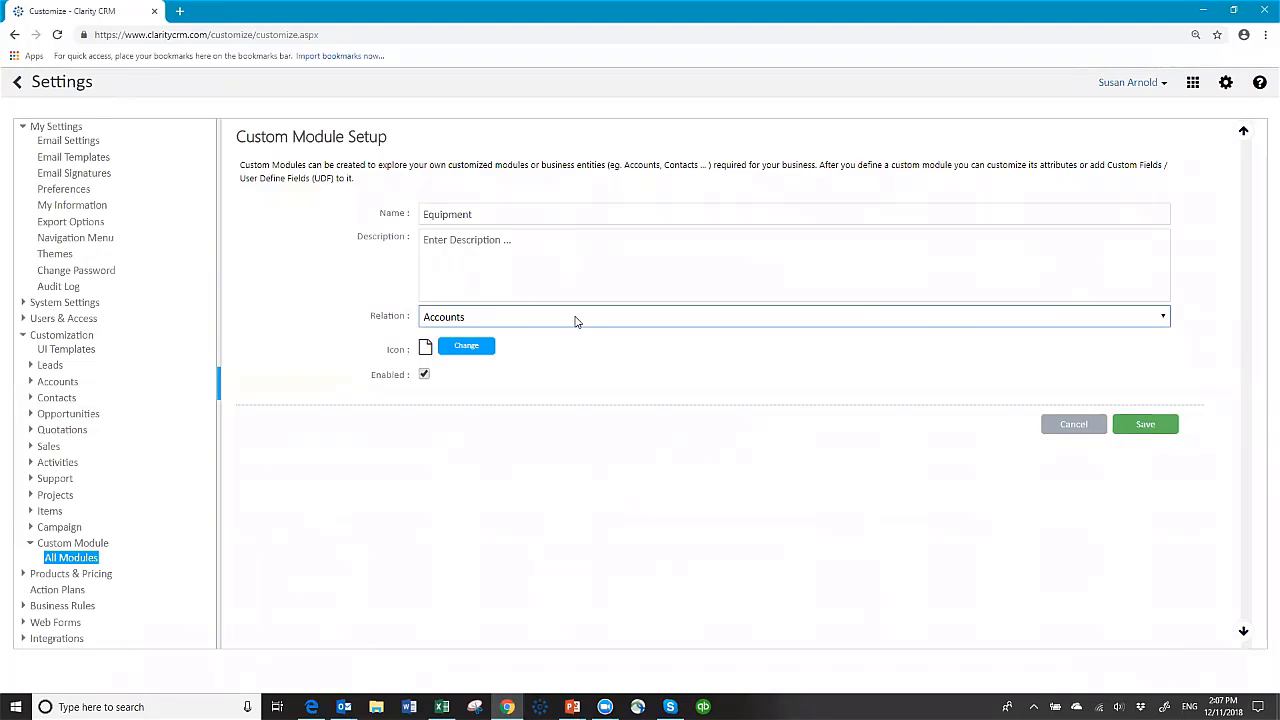
left_click(1138, 426)
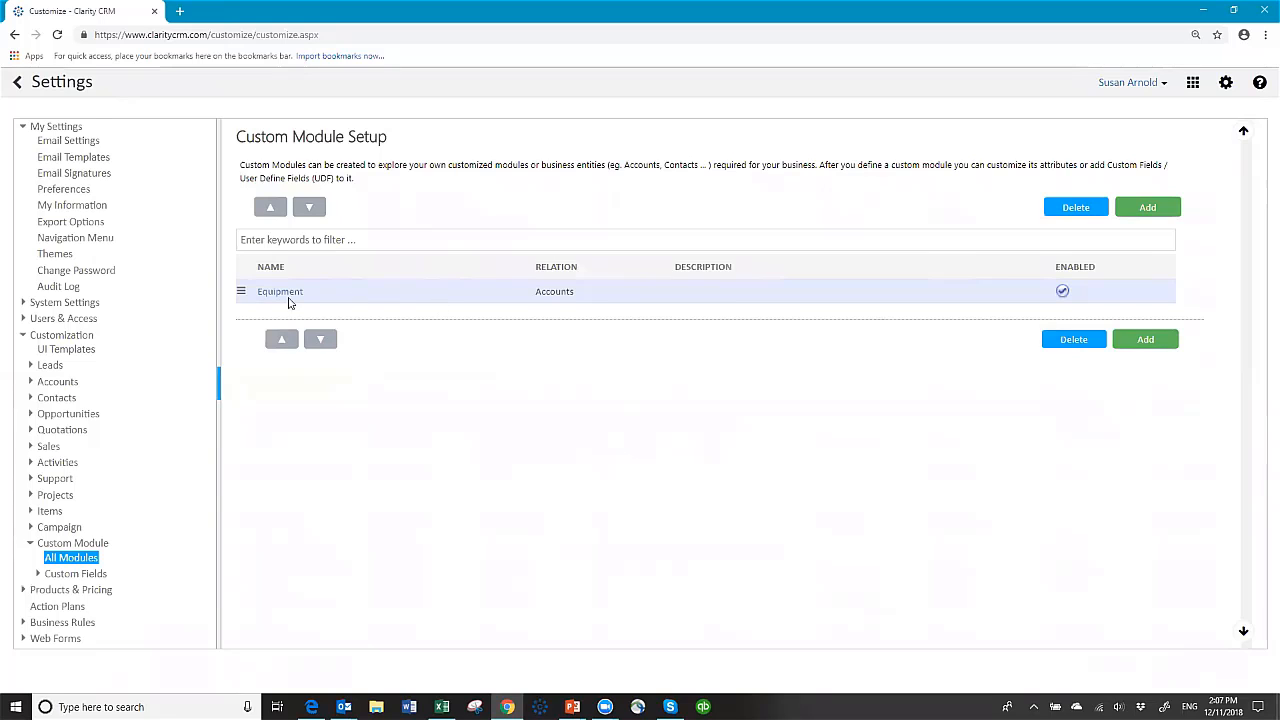
Step: Select Equipment under Custom Module > Custom Fields in the settings tree
left_click(63, 576)
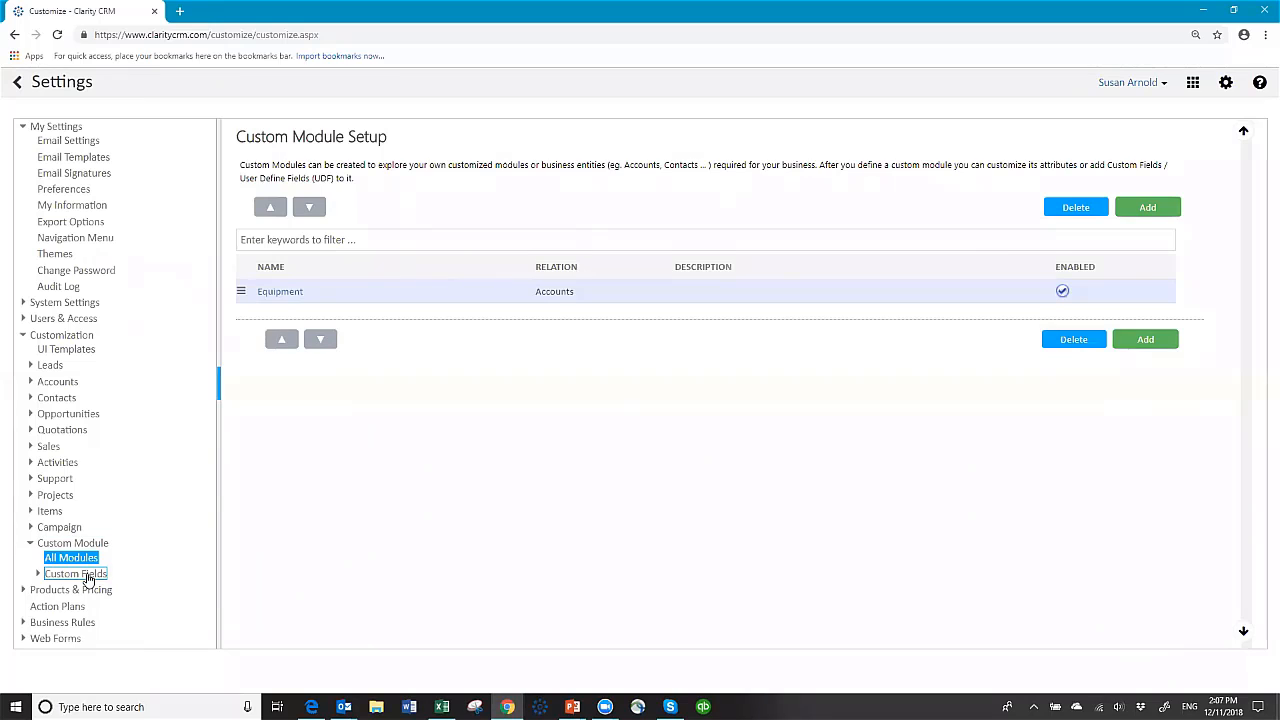
left_click(88, 576)
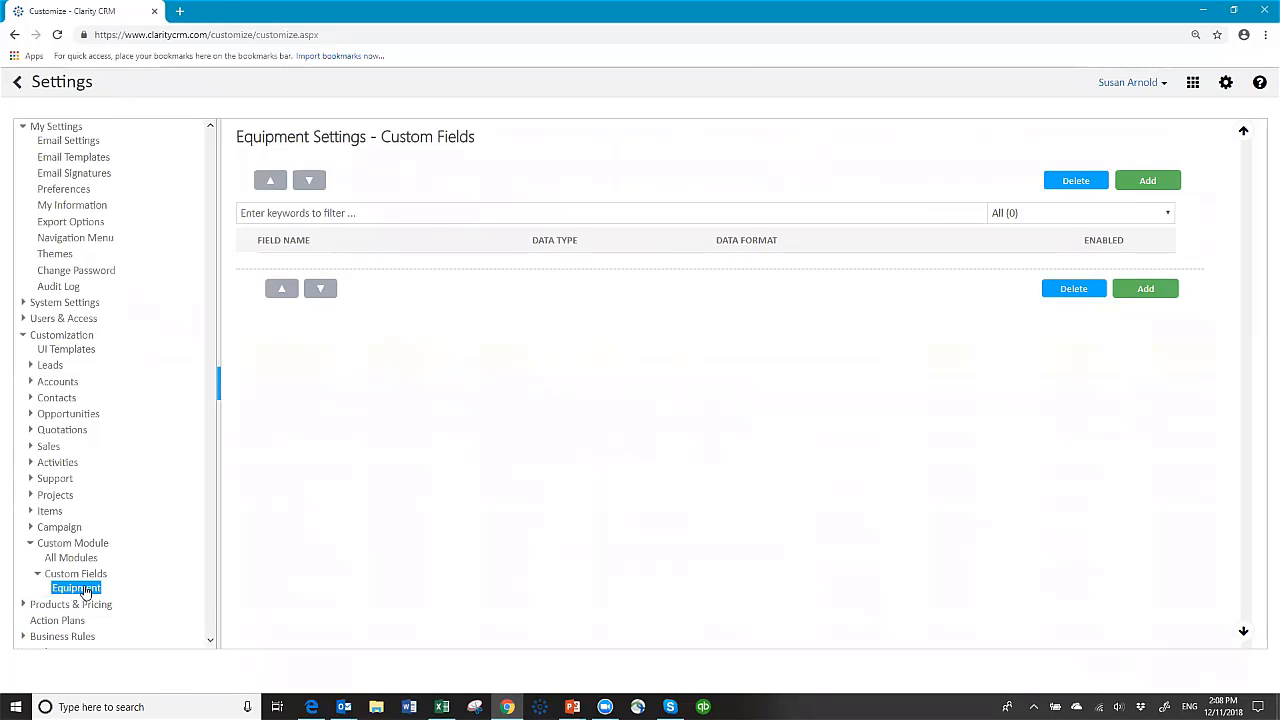
Step: Add a DropDown field 'Machine Type' with values Big Machine, Bigger Machine and Biggest Machine
left_click(1146, 186)
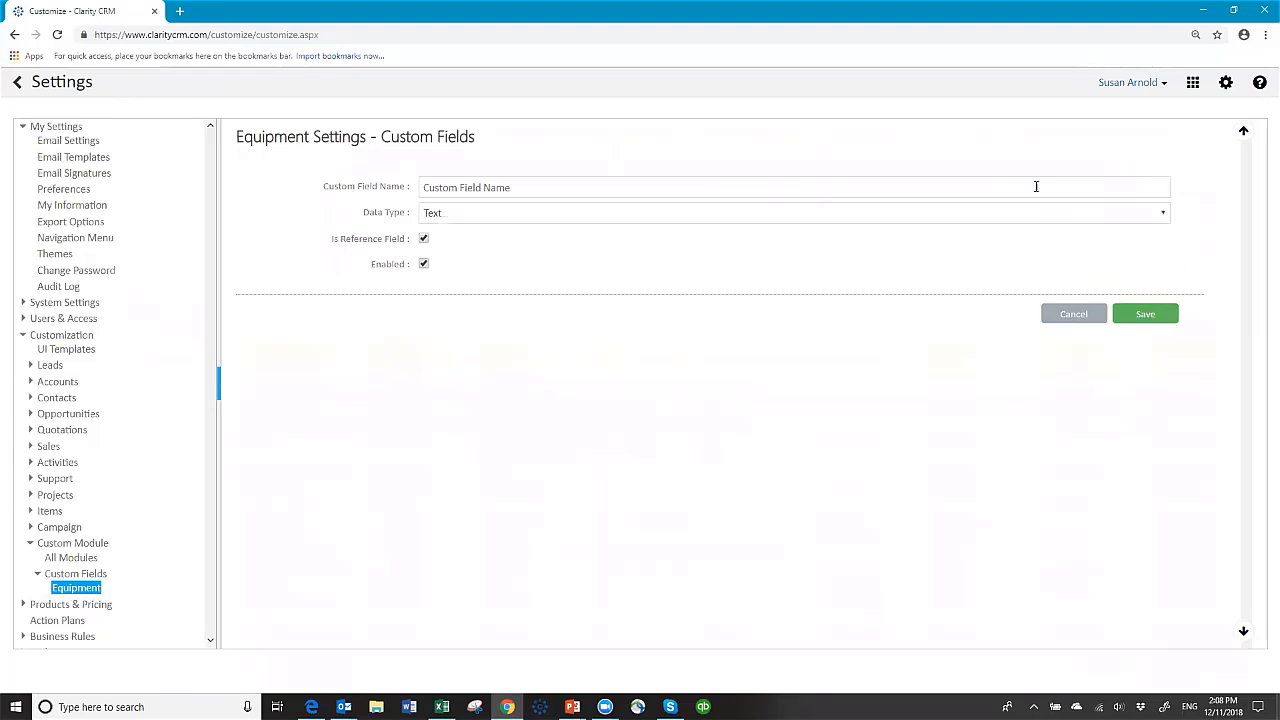
left_click(446, 188)
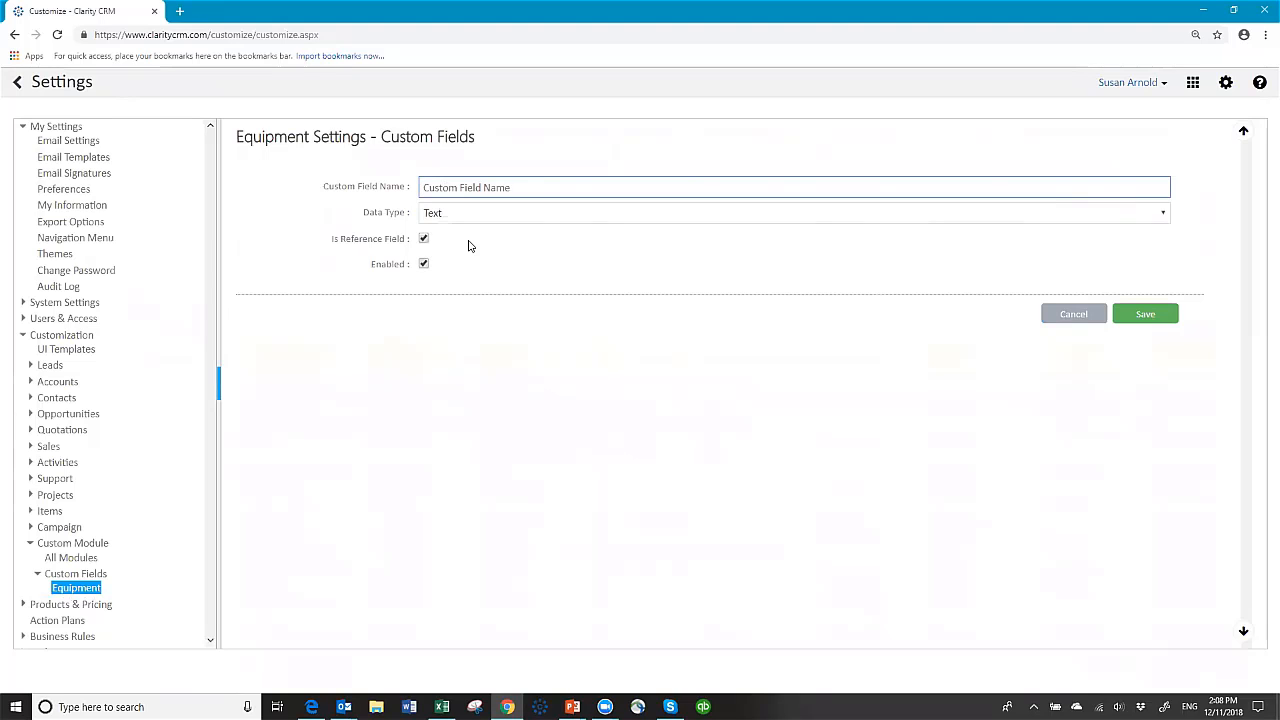
type("Machine Type")
left_click(461, 215)
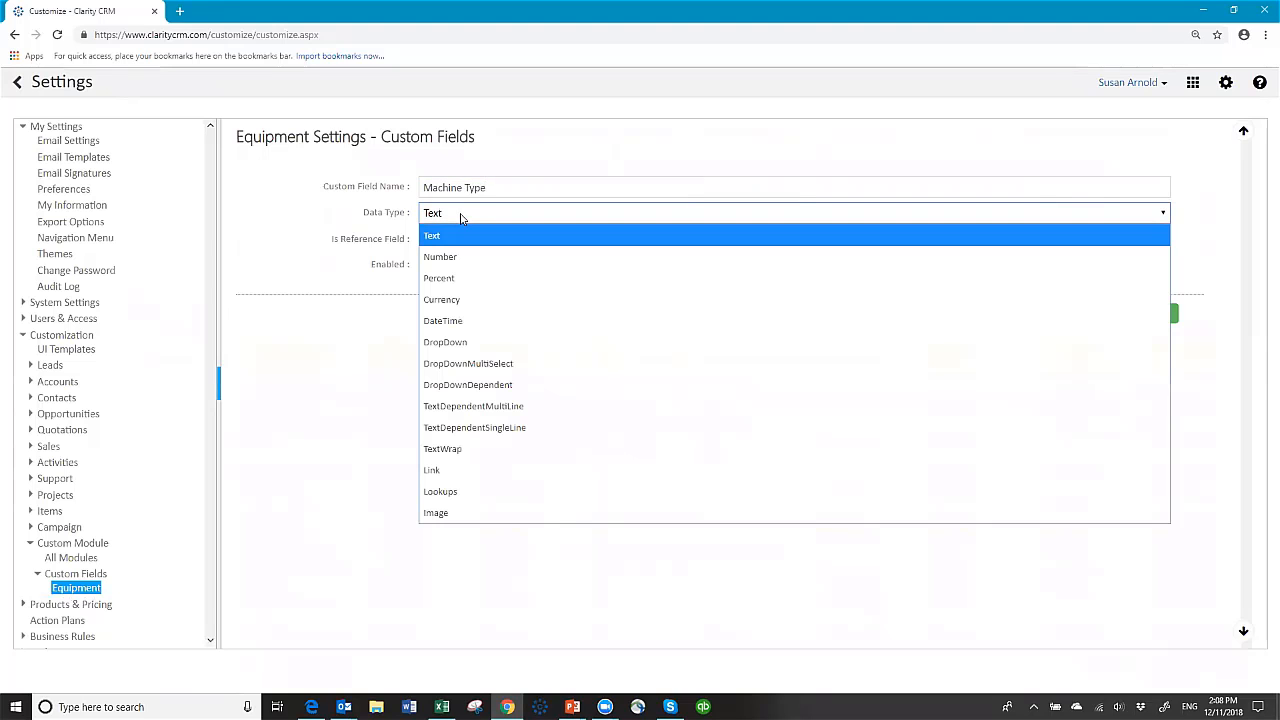
left_click(472, 343)
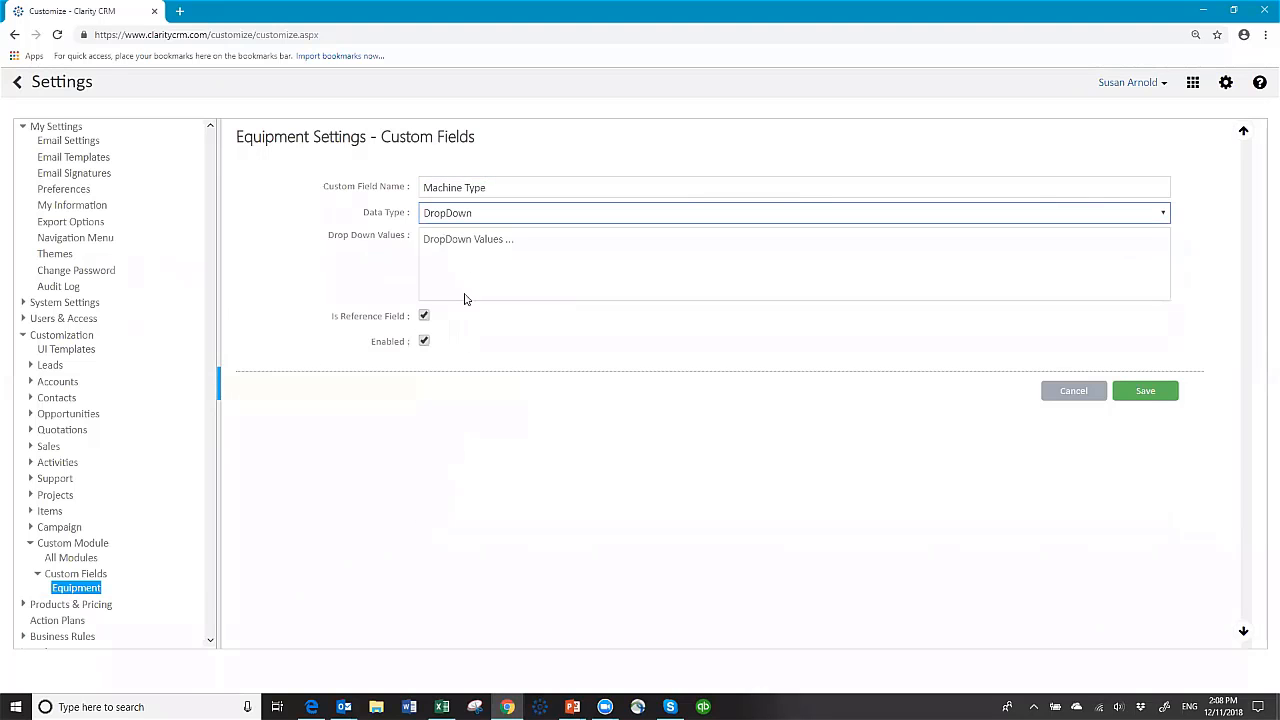
left_click(436, 239)
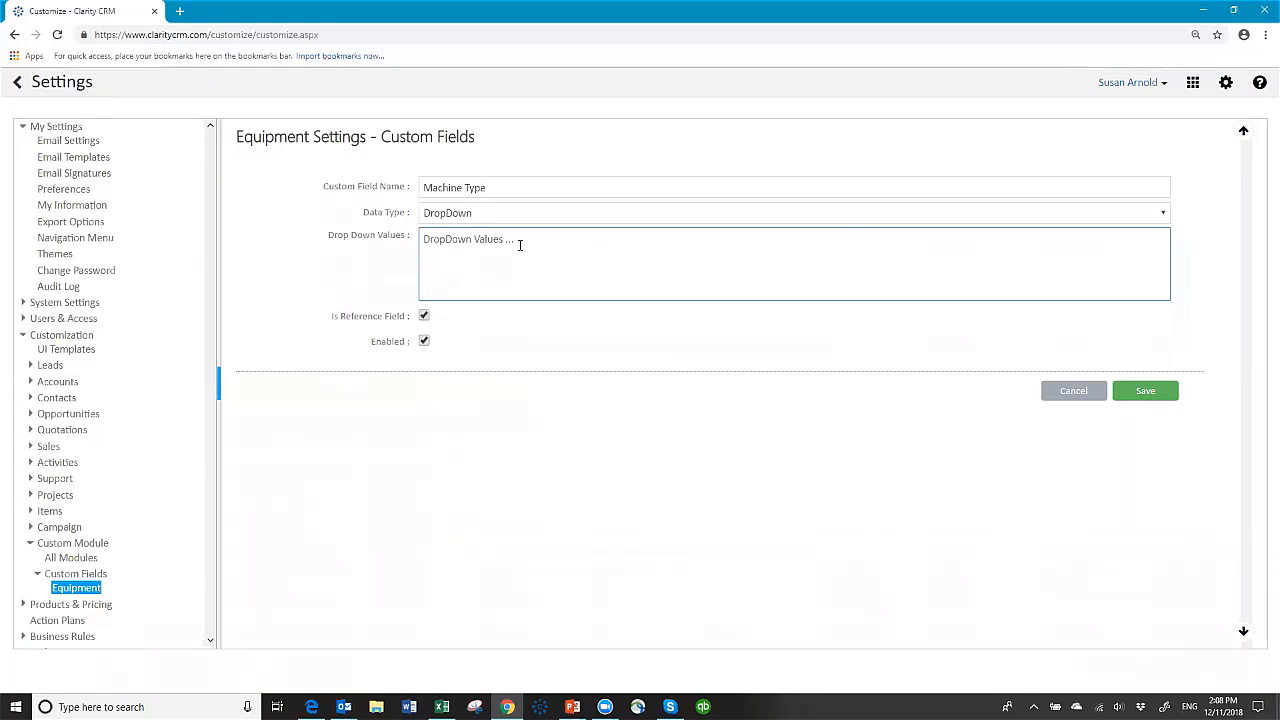
type("Big Machine")
key("Return")
type("Bigger Machine")
key("Return")
type("B")
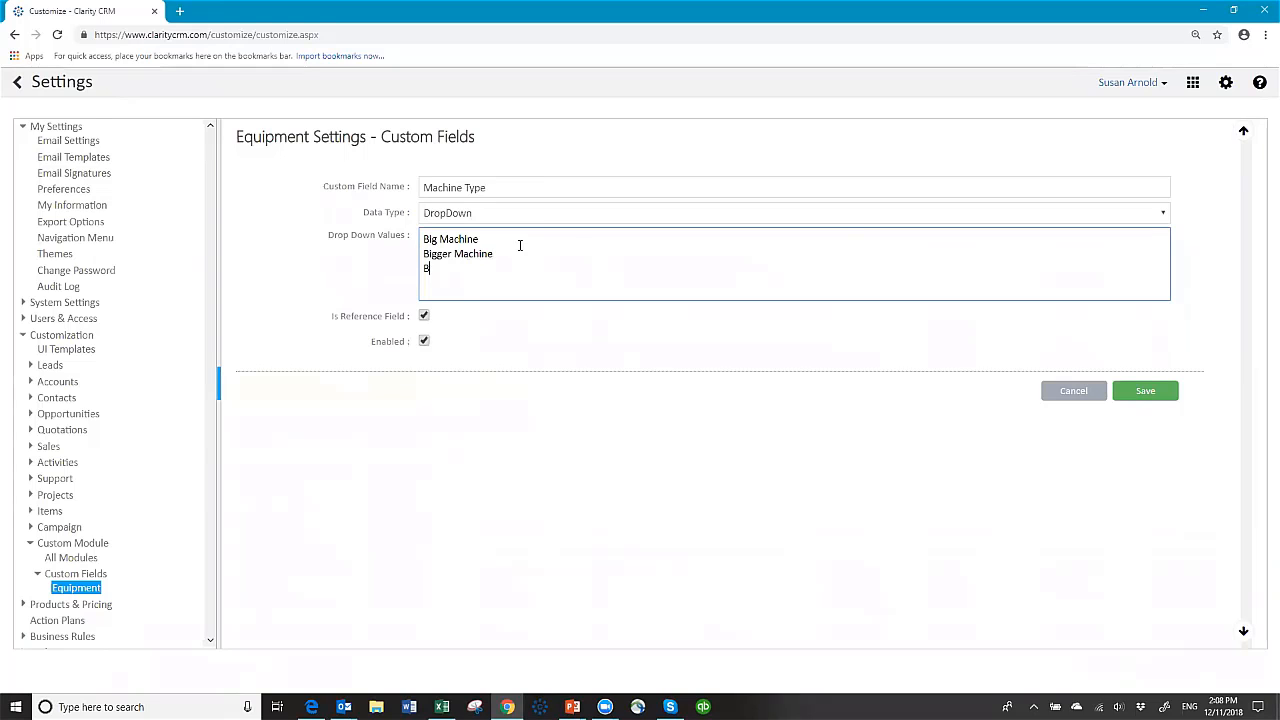
type("iggest Machine")
left_click(1146, 397)
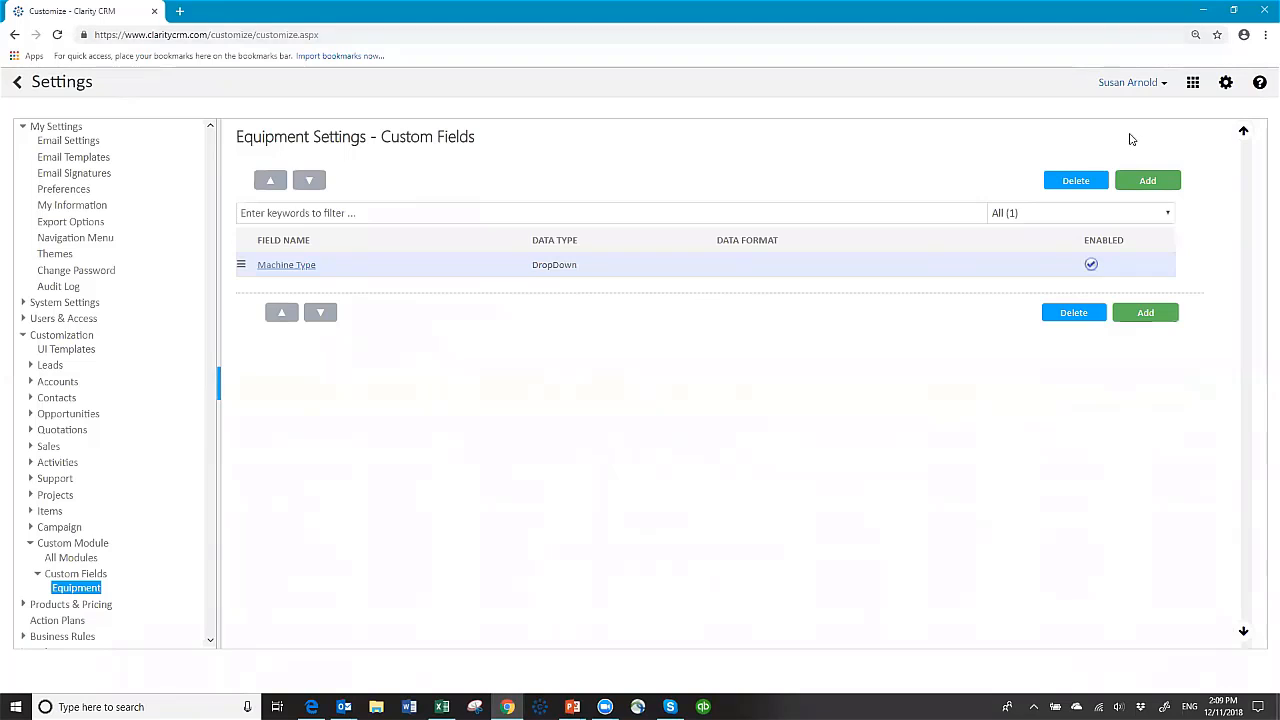
Step: Create a DropDownDependent 'Model Number' field on Machine Type with Big Machine models starting Model A3456
left_click(1147, 180)
type("Model Number")
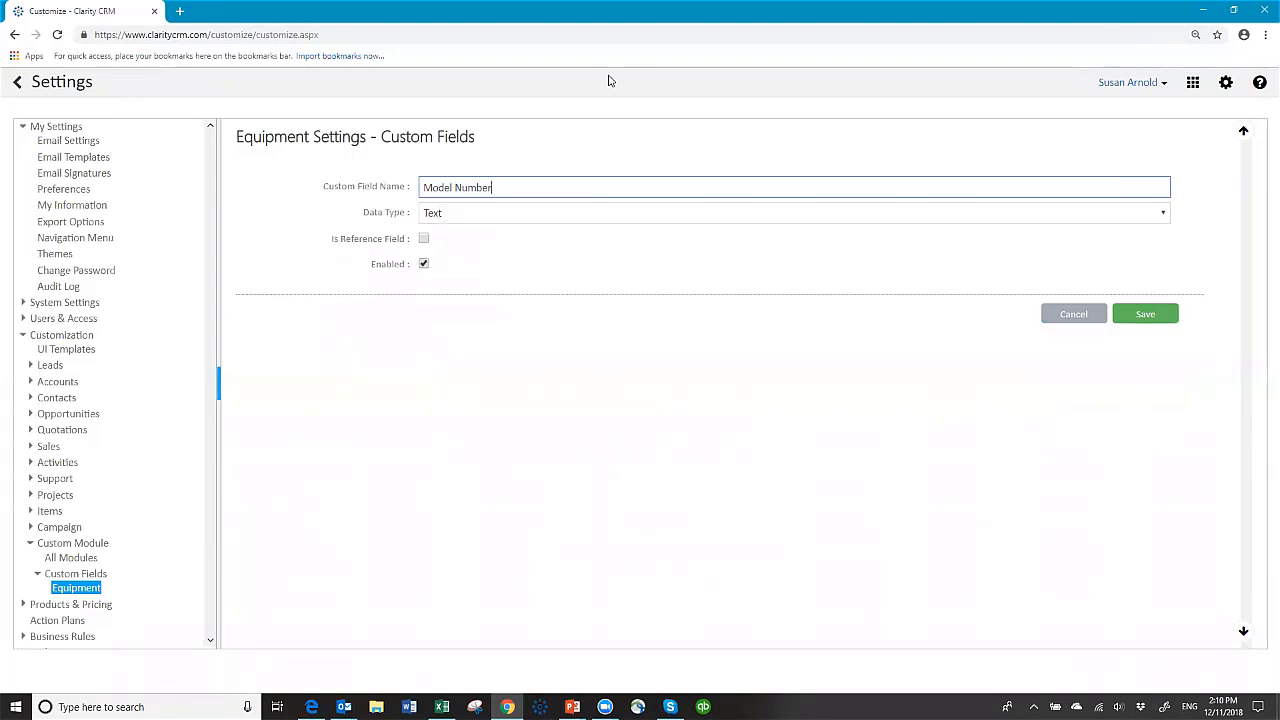
left_click(533, 215)
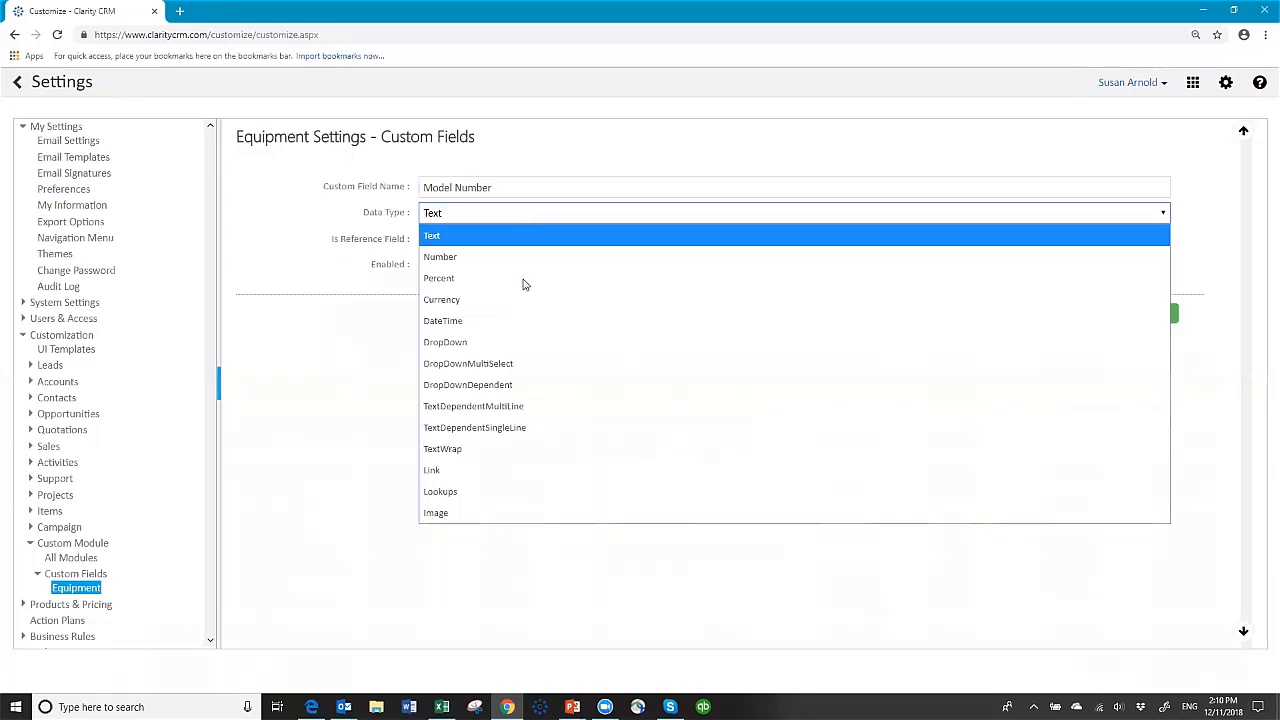
left_click(509, 386)
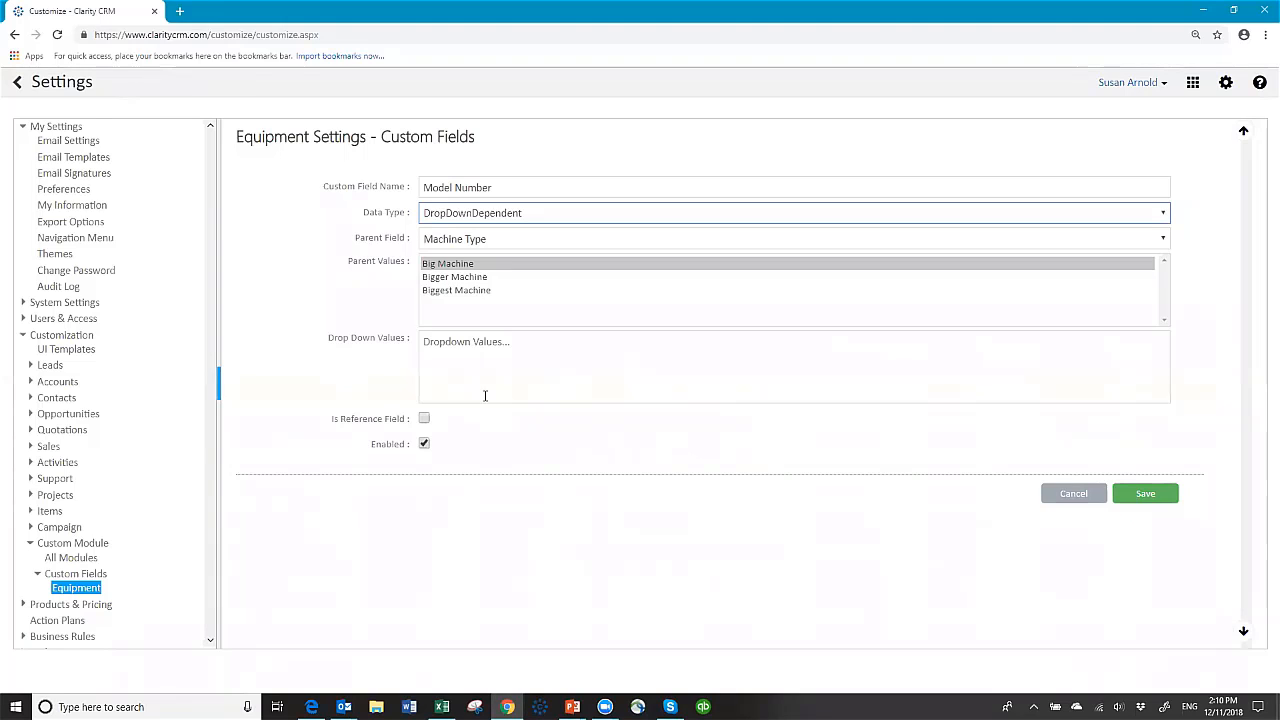
left_click(452, 265)
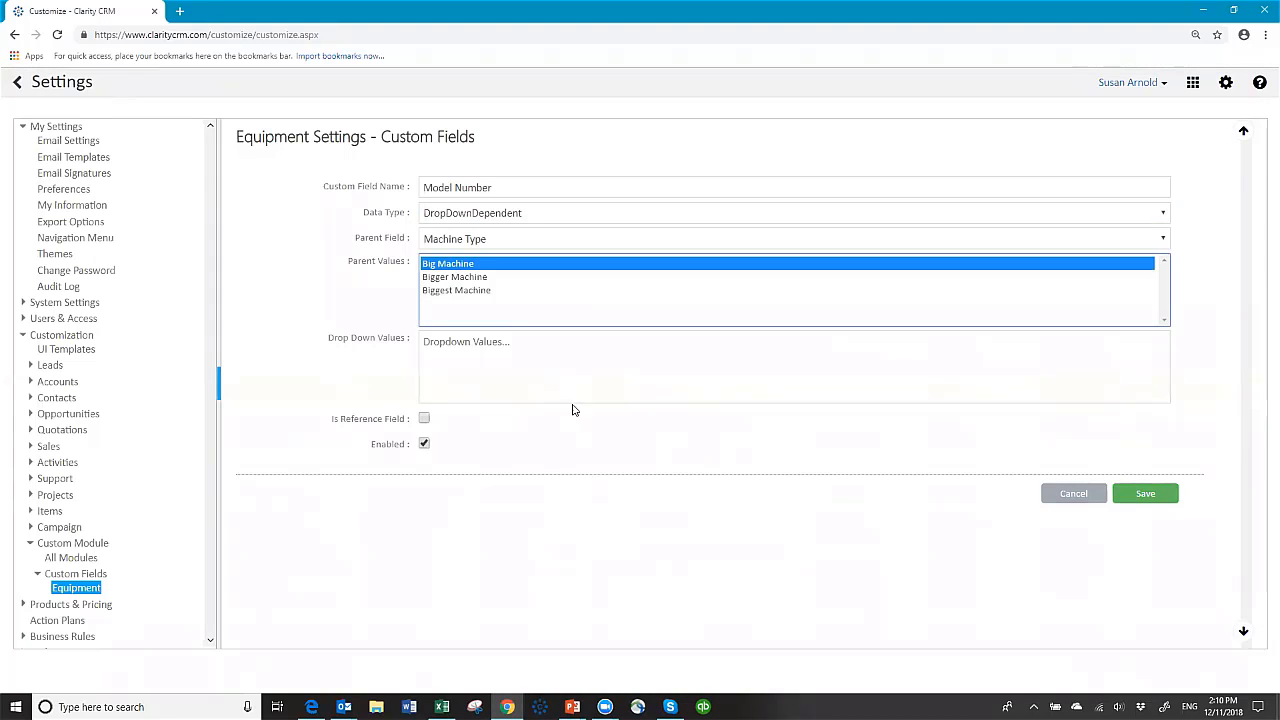
left_click(458, 343)
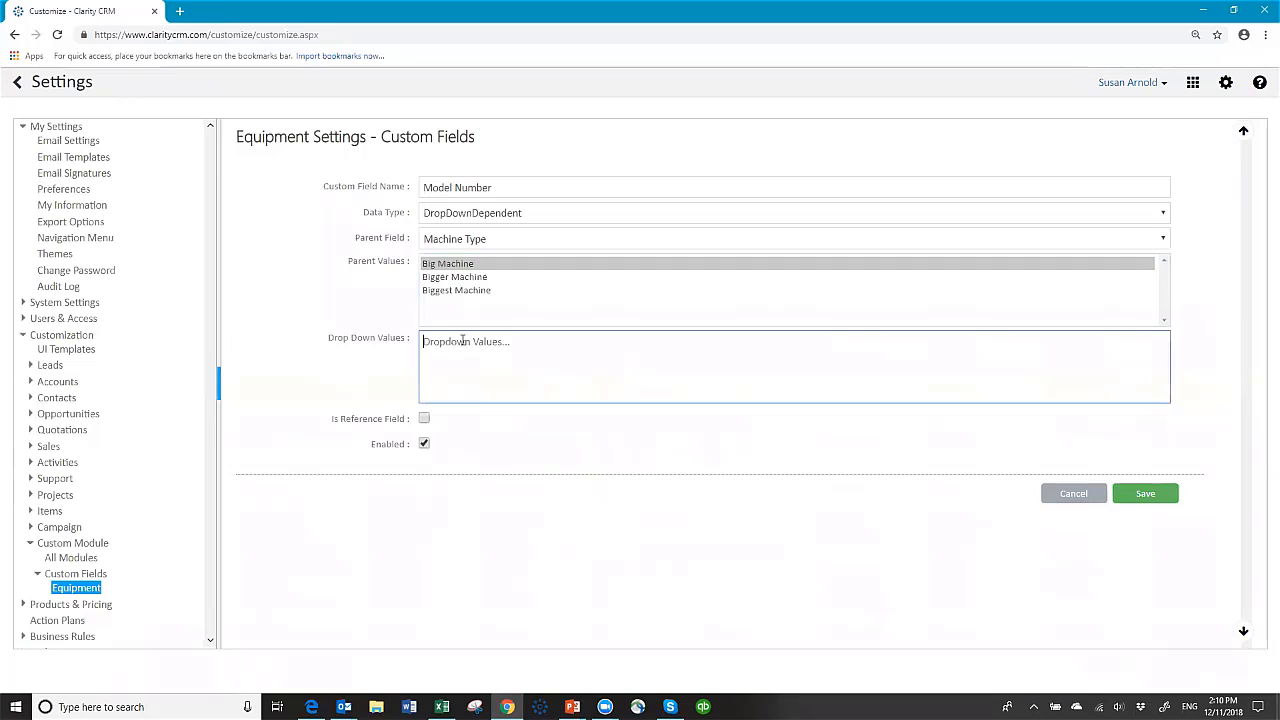
type("Model A3456")
key("Return")
type("Model B4738 Model C4838")
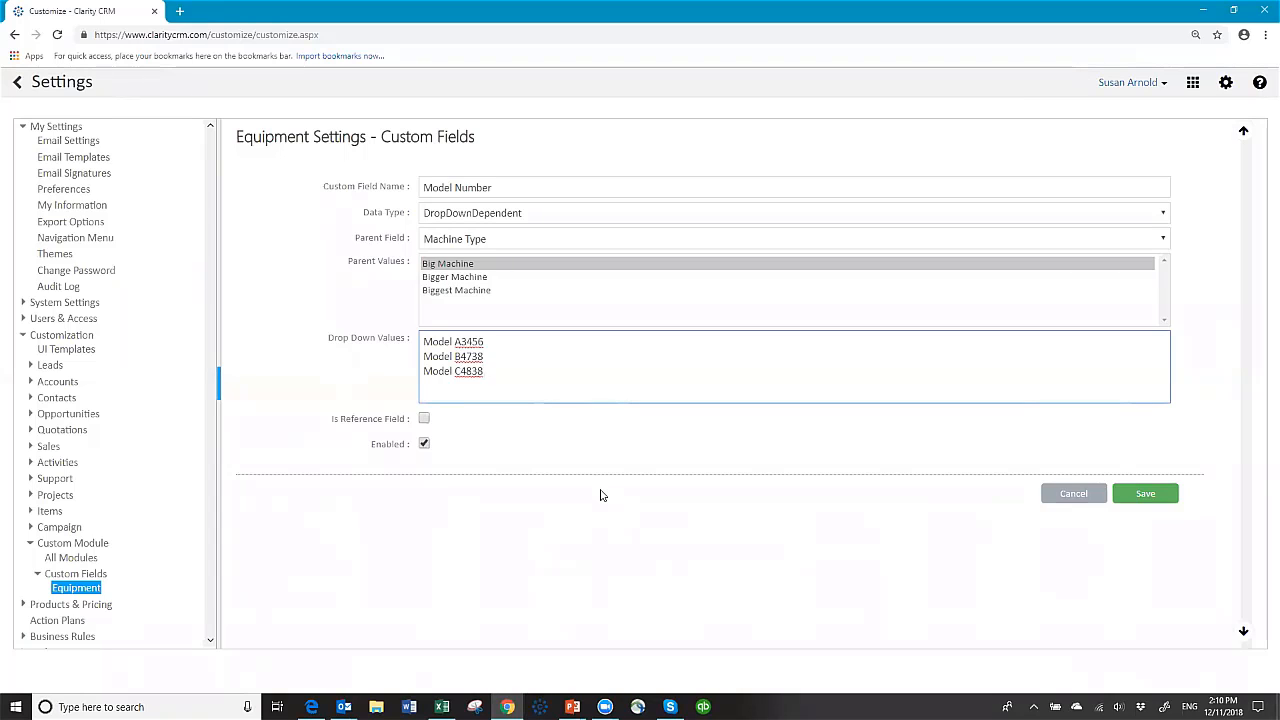
left_click(1153, 495)
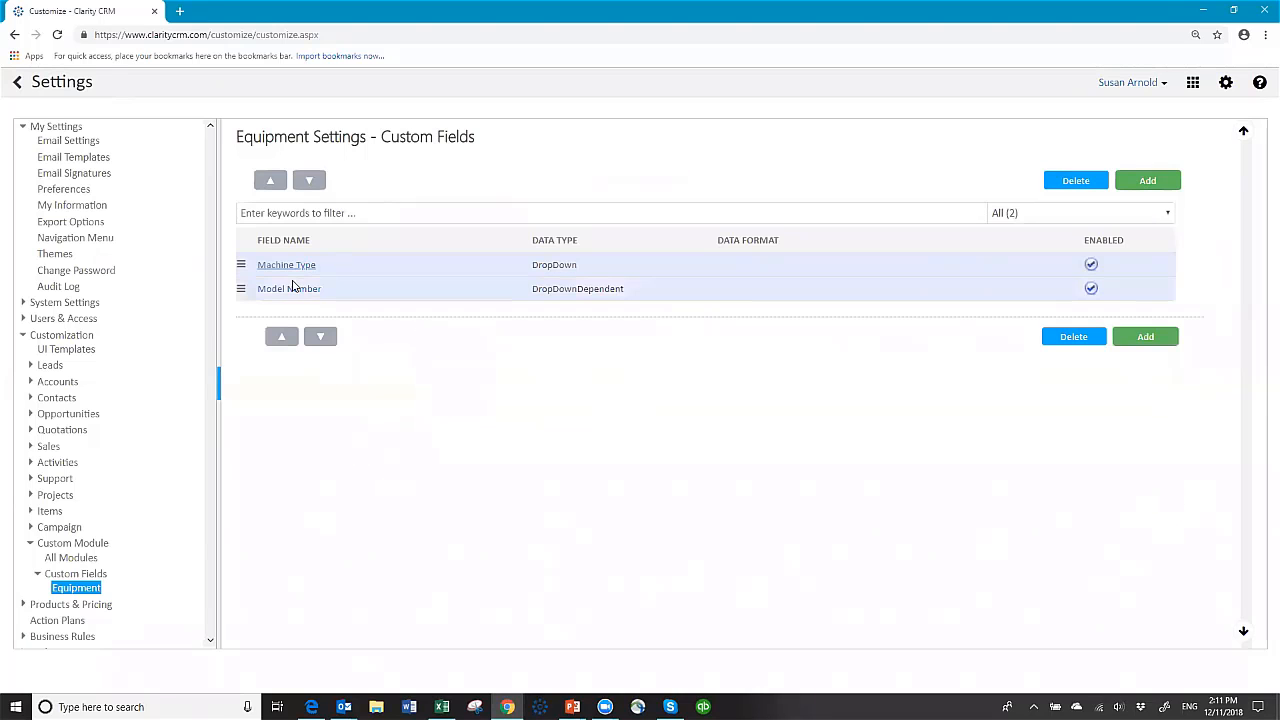
Step: Add the Bigger Machine and Biggest Machine model numbers to Model Number and save
left_click(287, 289)
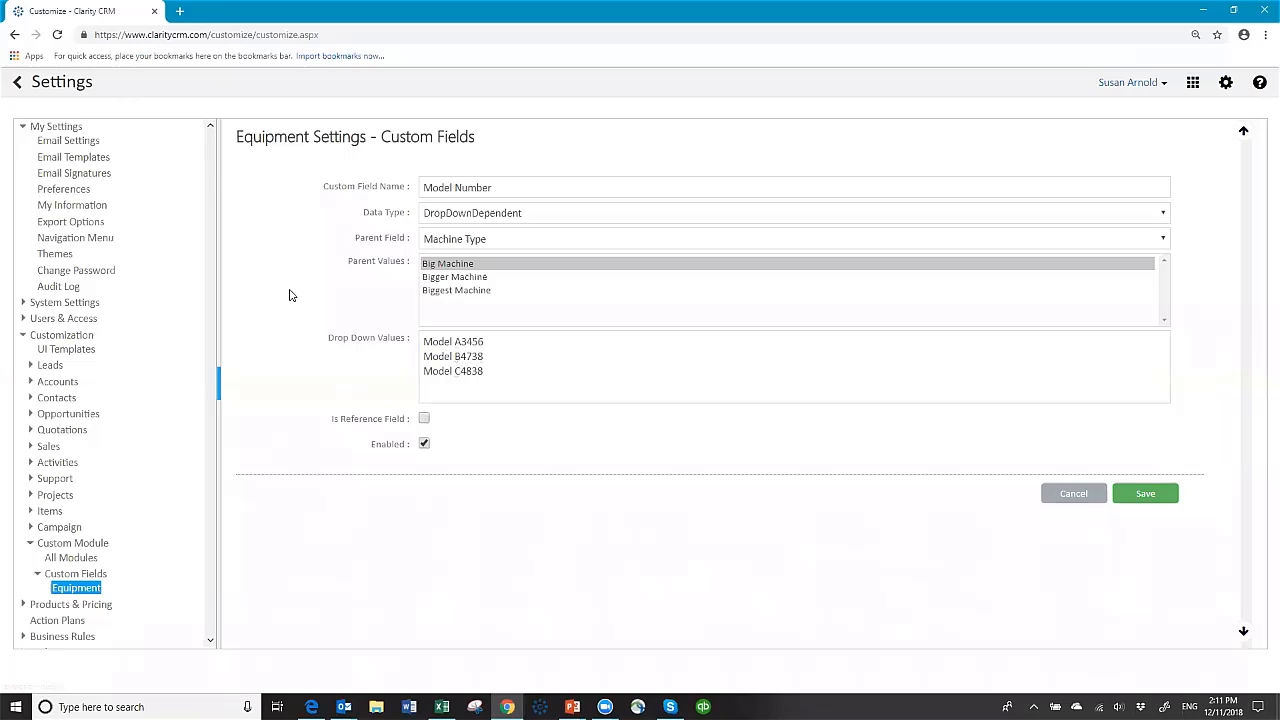
left_click(450, 277)
left_click(435, 347)
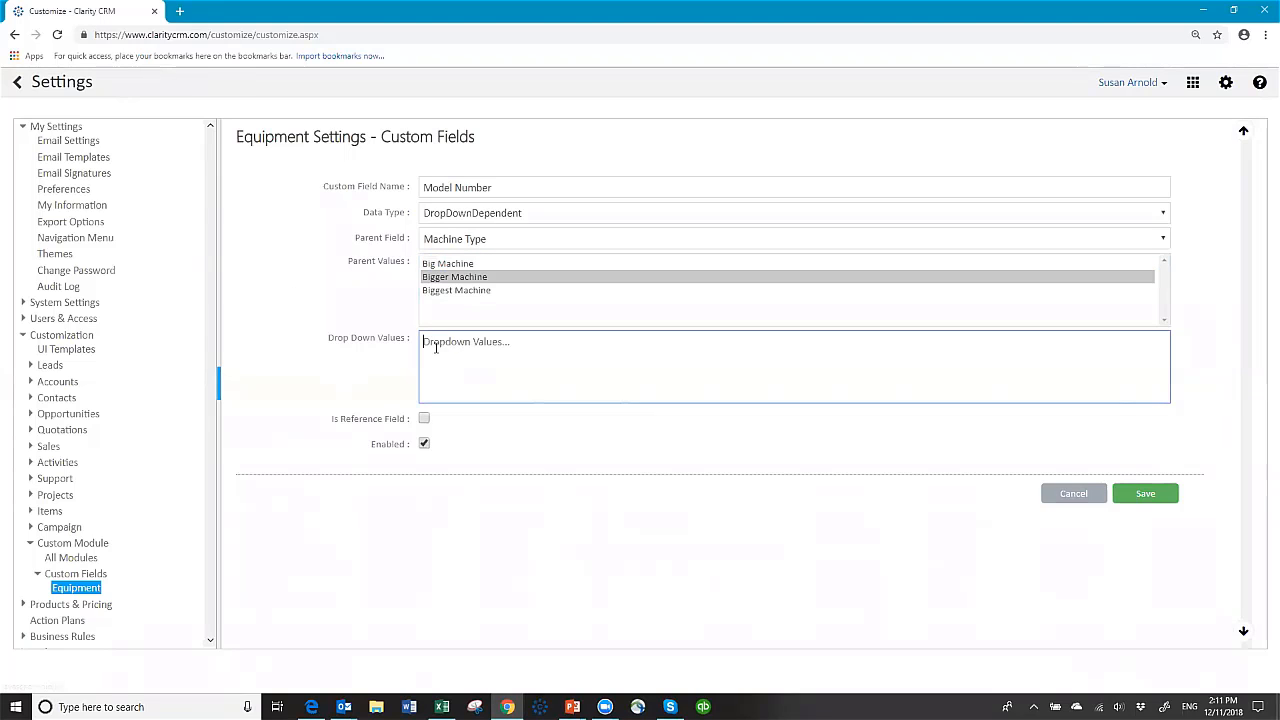
type("Model A4020 Model M32829")
key("BackSpace")
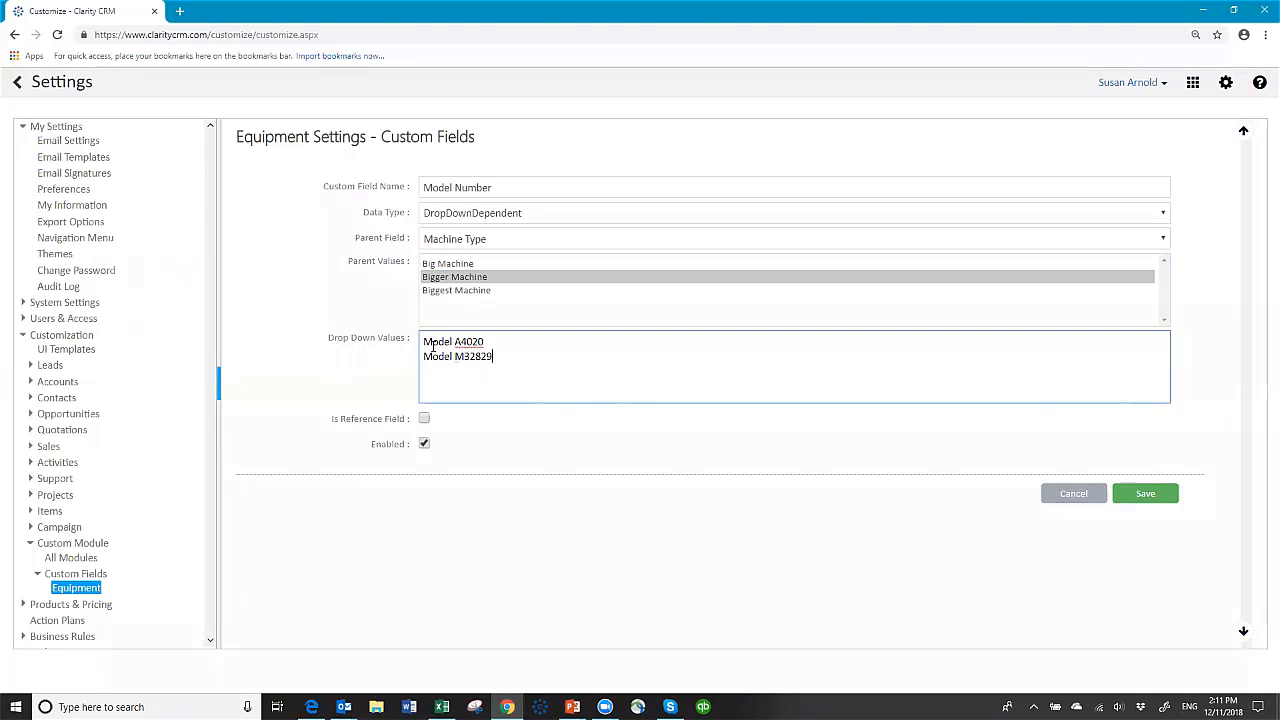
left_click(439, 292)
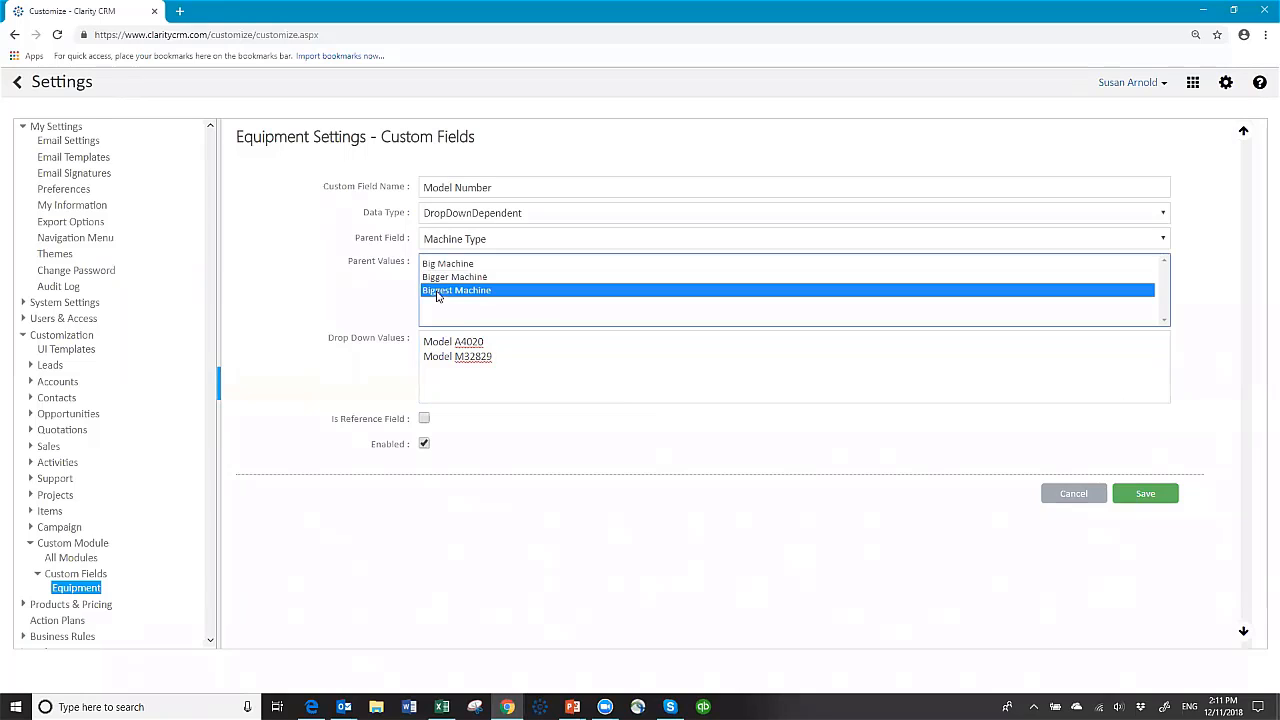
left_click(437, 342)
type("Model Q3333 Model S38392")
key("BackSpace")
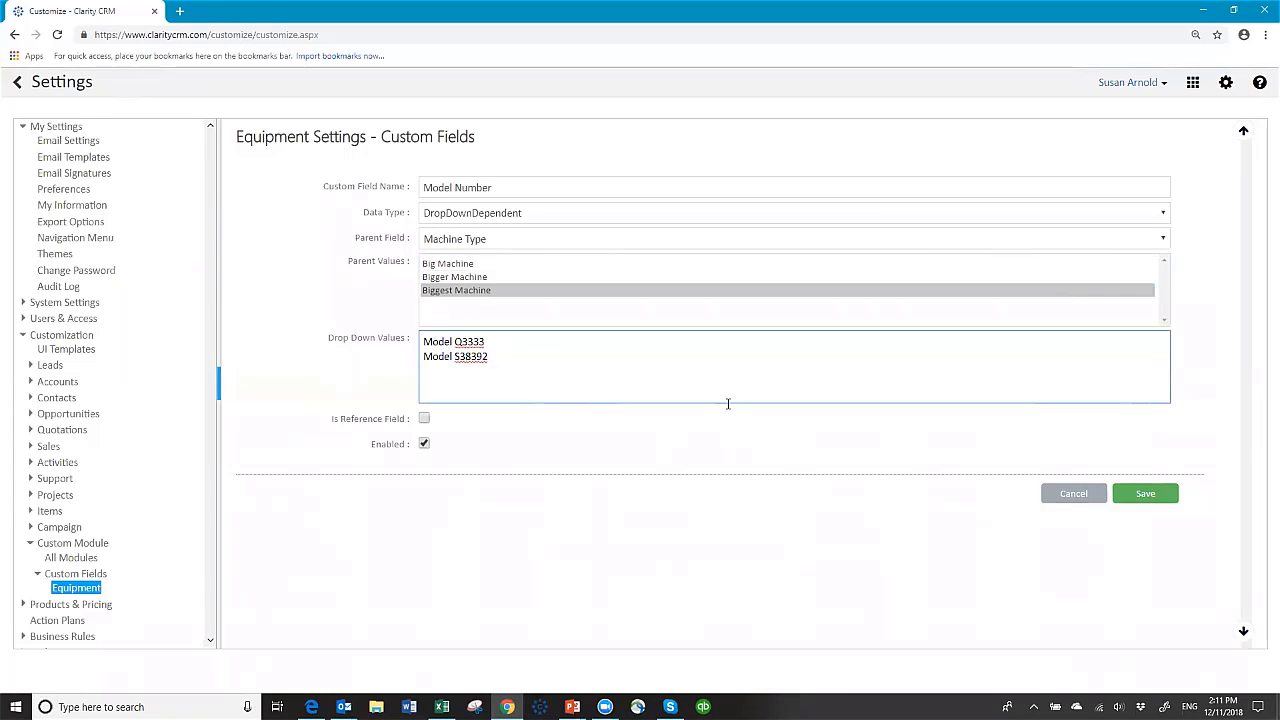
left_click(1143, 494)
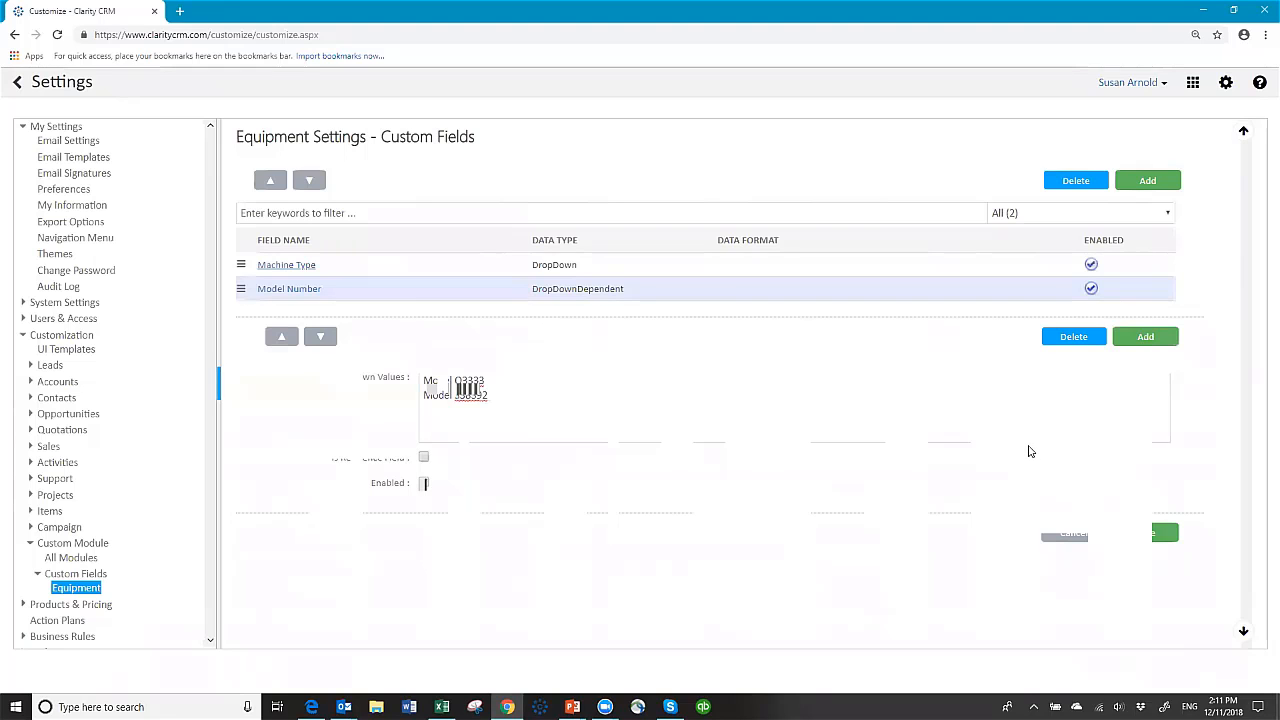
Step: Add a DropDown field 'Condition' with values New and Refurbished
left_click(1147, 180)
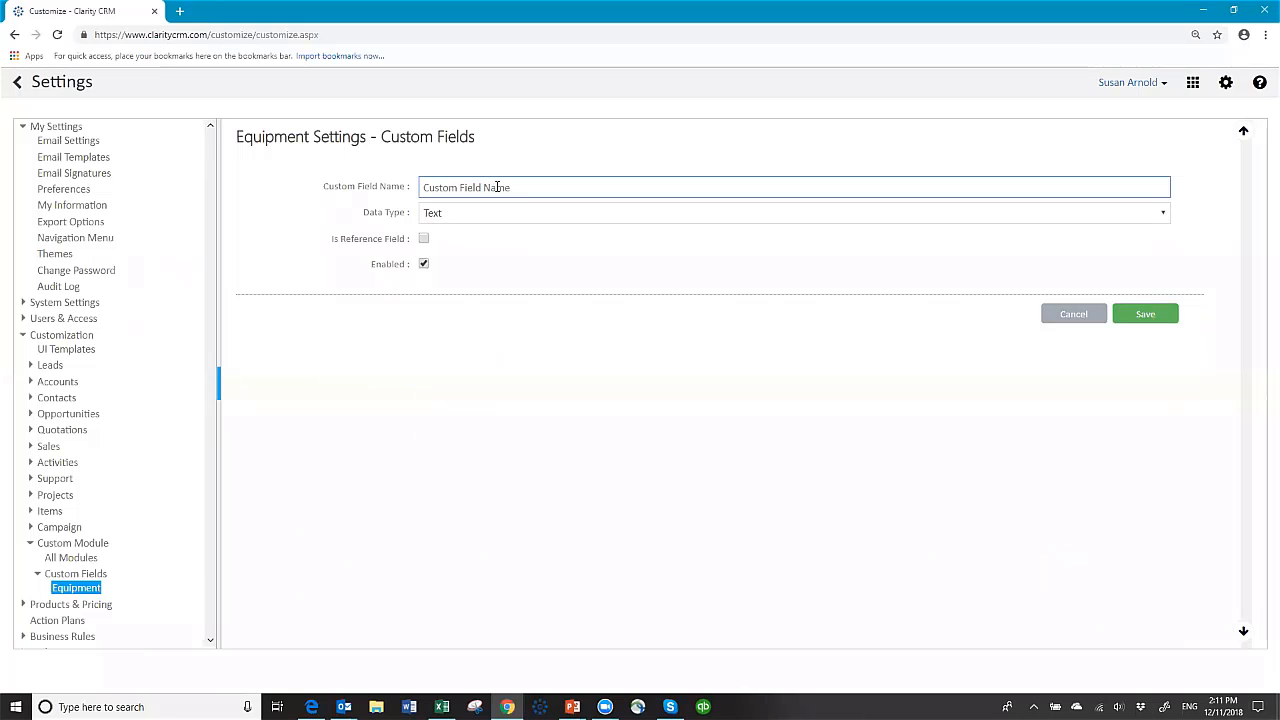
type("Condition")
key("Tab")
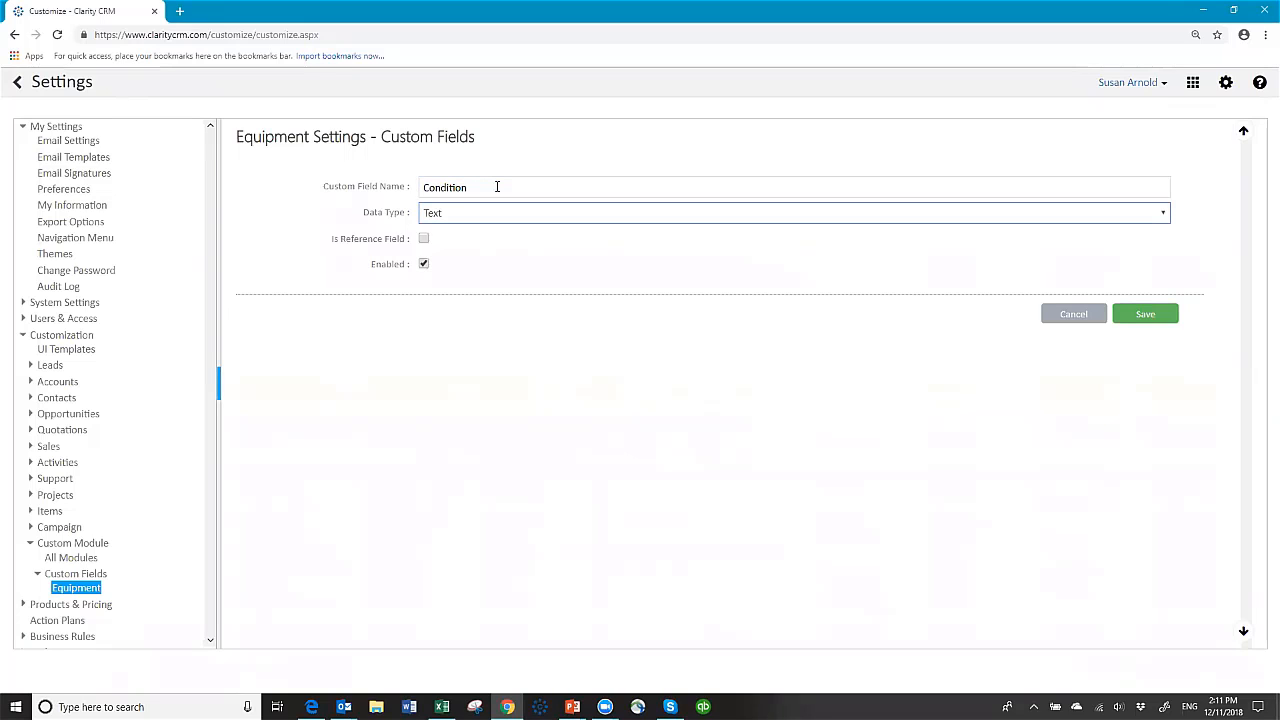
left_click(489, 214)
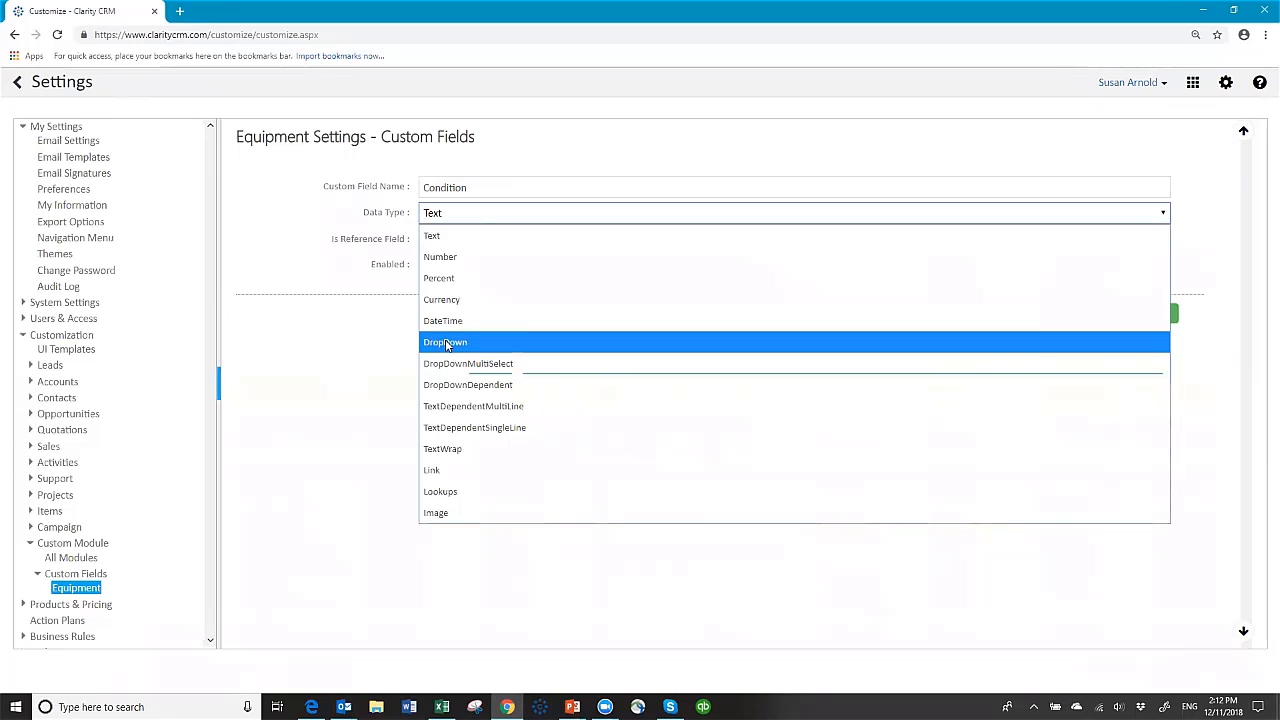
left_click(445, 343)
left_click(457, 240)
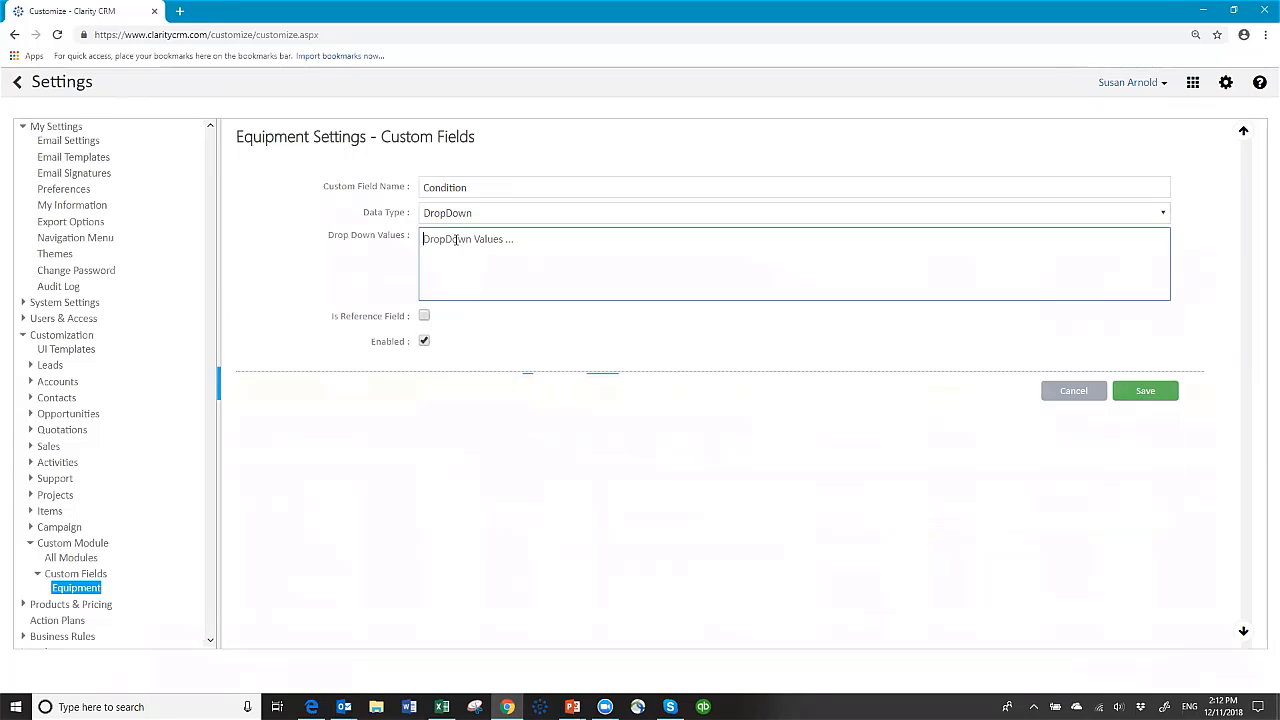
type("New")
key("Return")
type("Refurbished")
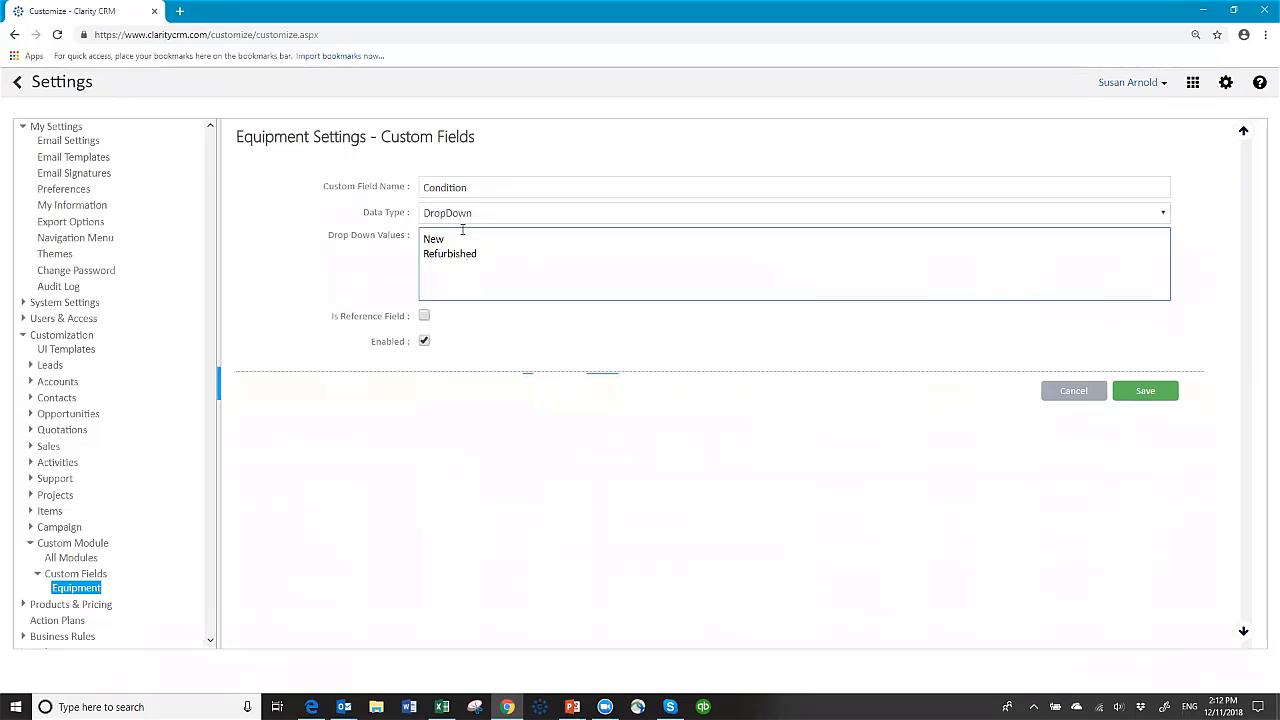
left_click(1146, 391)
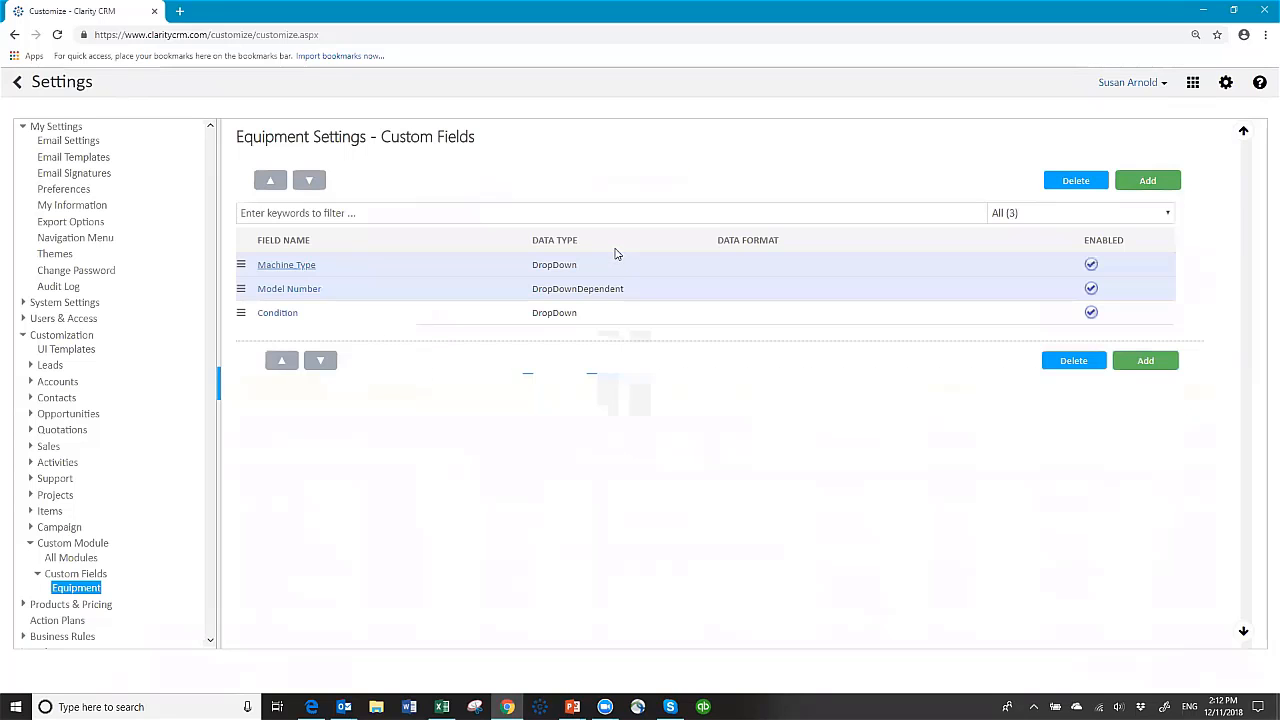
Step: Add a text field named 'Serial Number'
left_click(1147, 185)
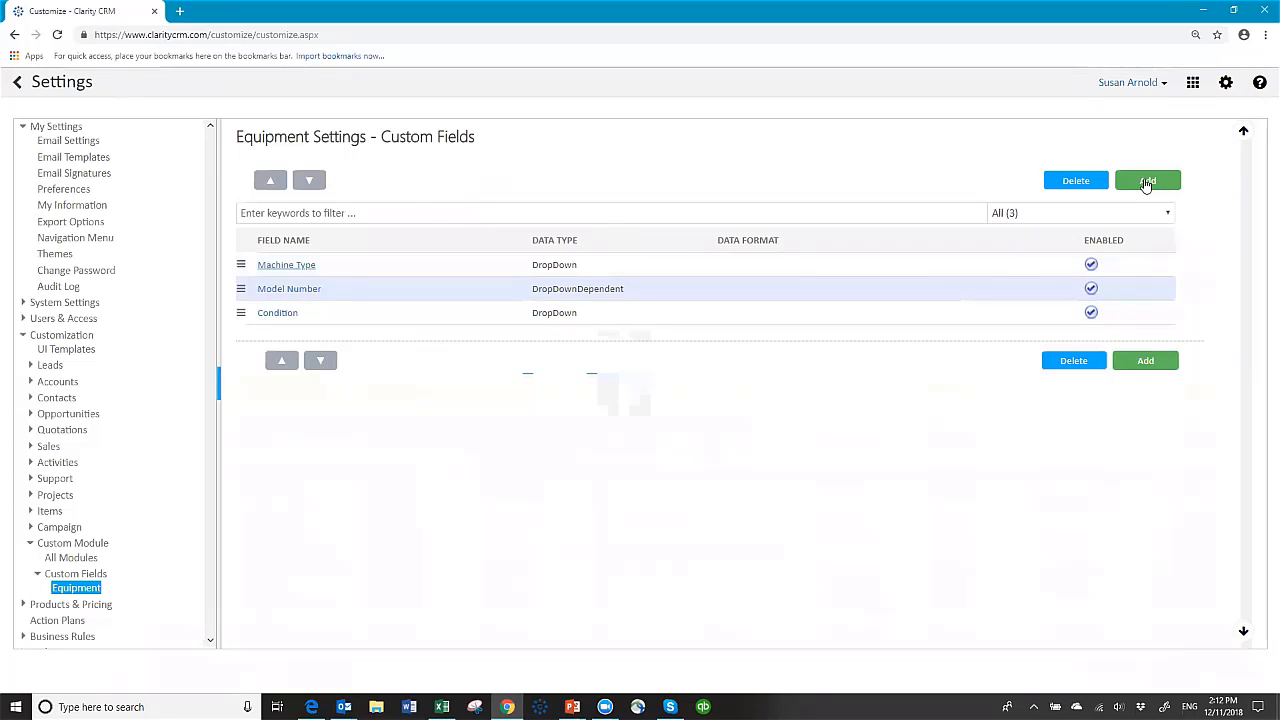
left_click(514, 189)
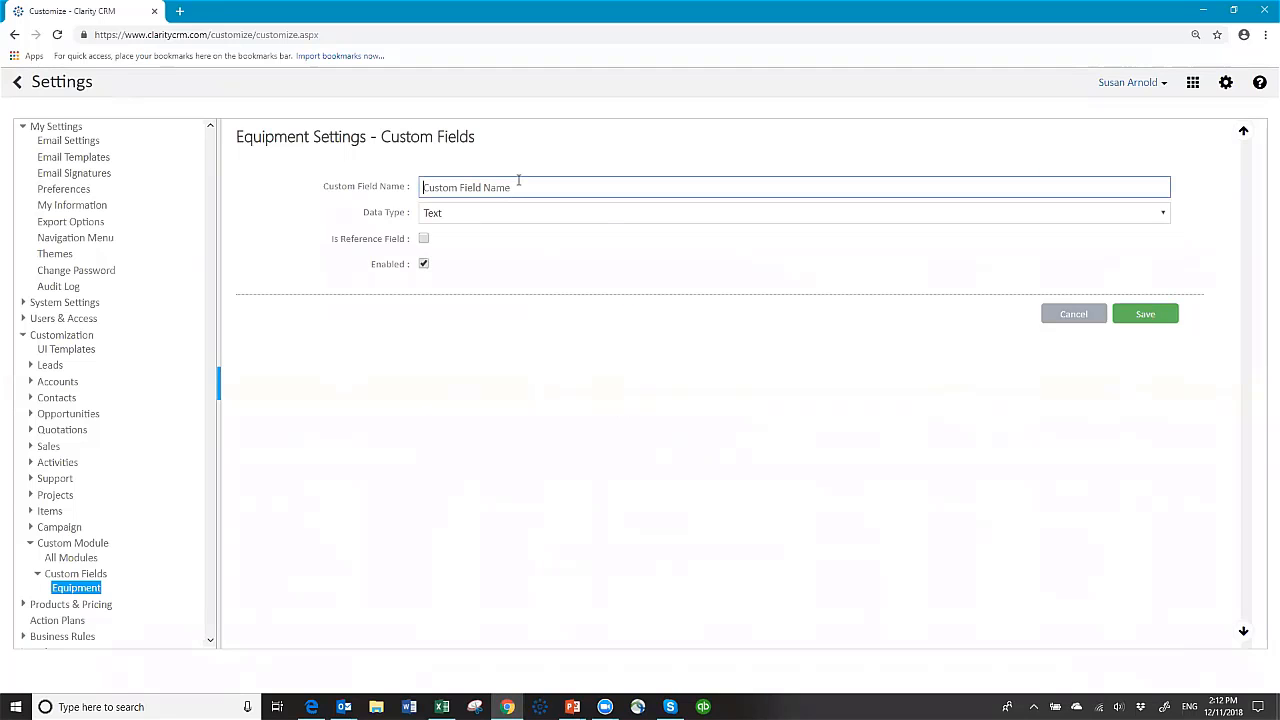
type("Serial Numv")
key("BackSpace")
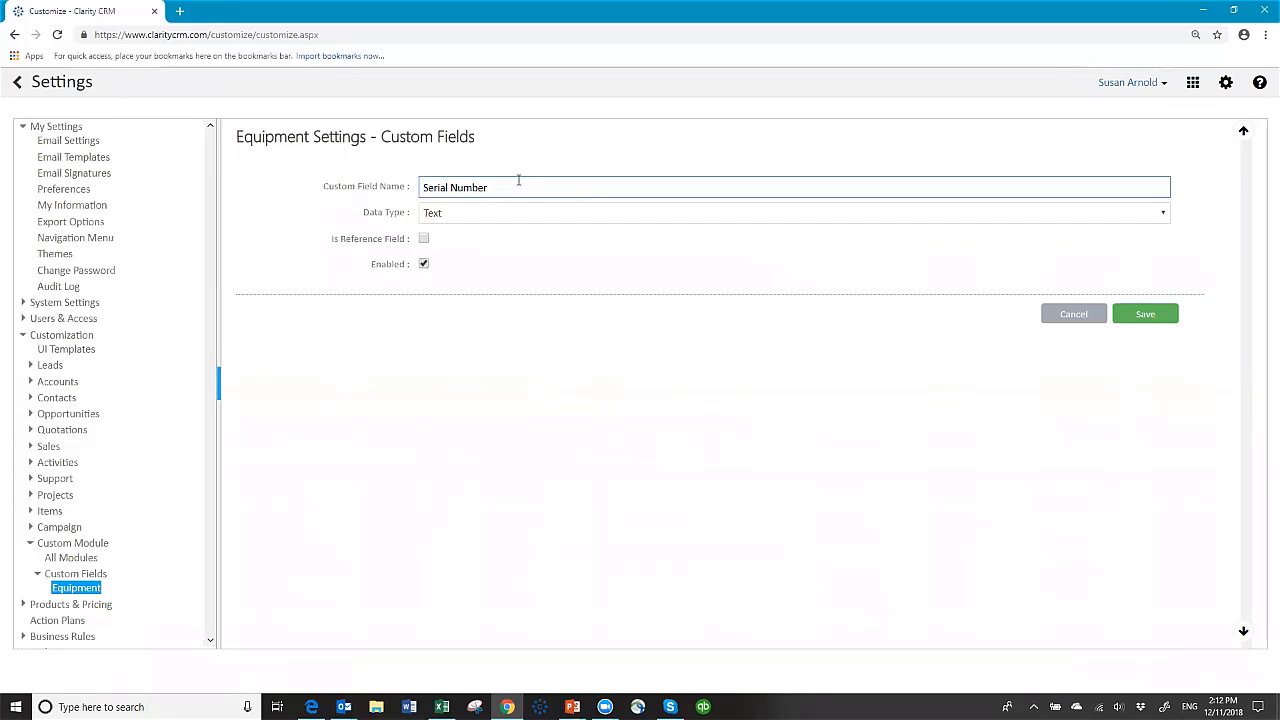
left_click(1131, 318)
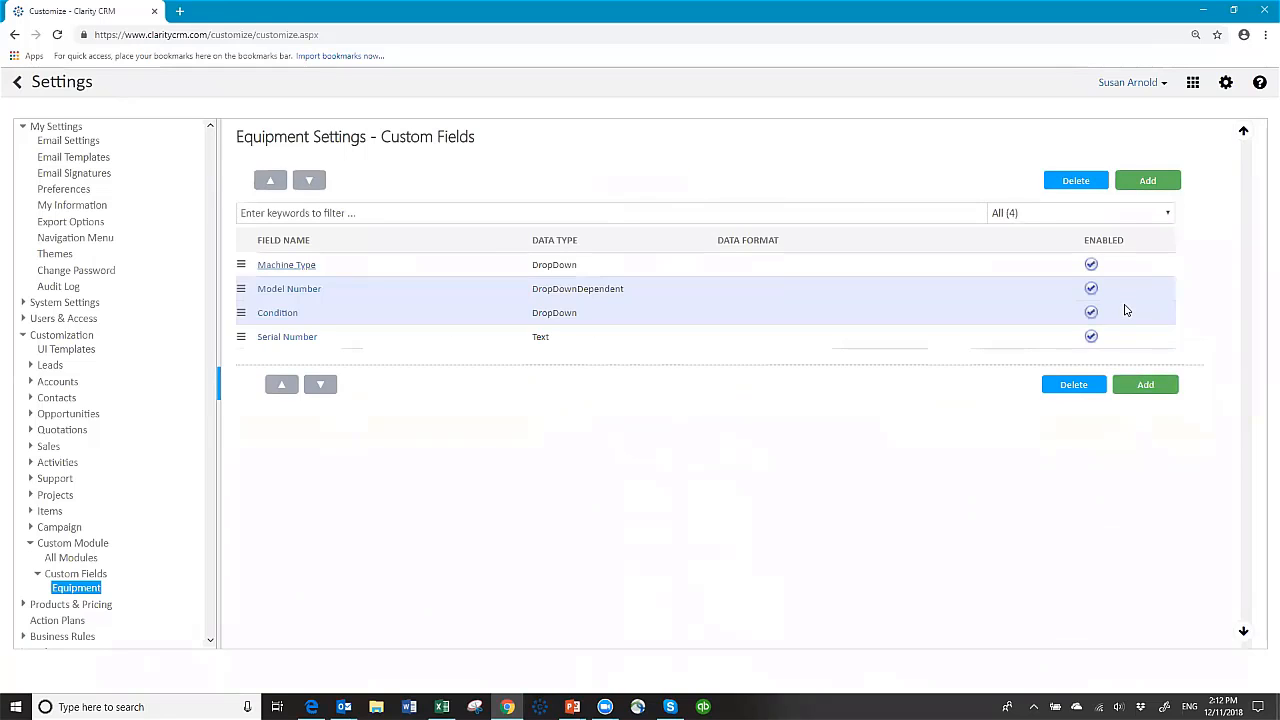
Step: Add a DateTime field named 'Date Installed'
left_click(1146, 183)
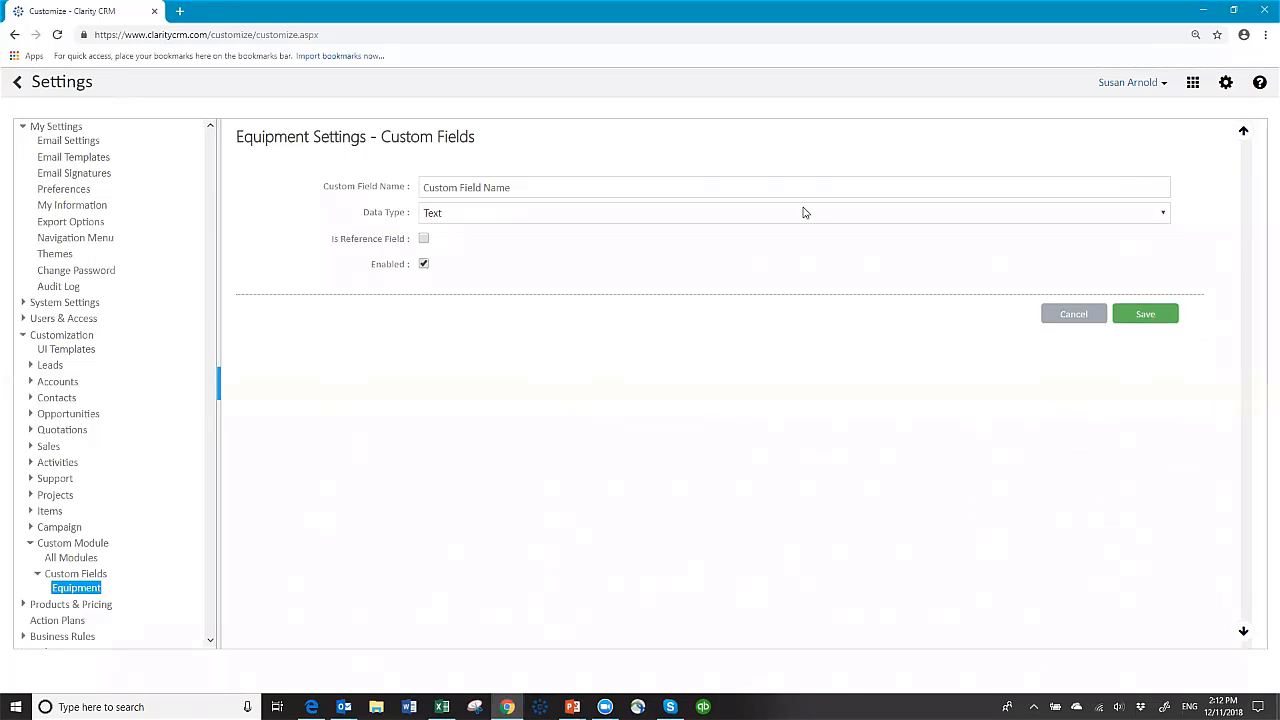
left_click(488, 190)
type("Date Installe")
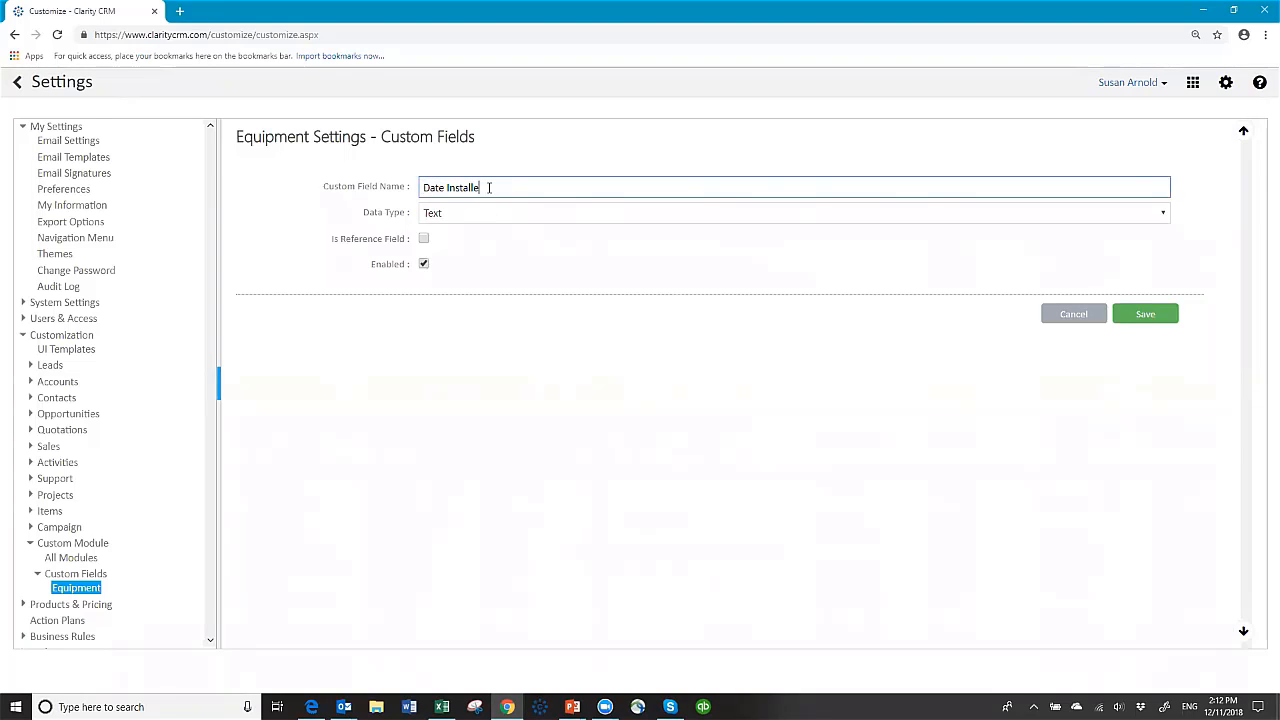
type("d")
left_click(482, 214)
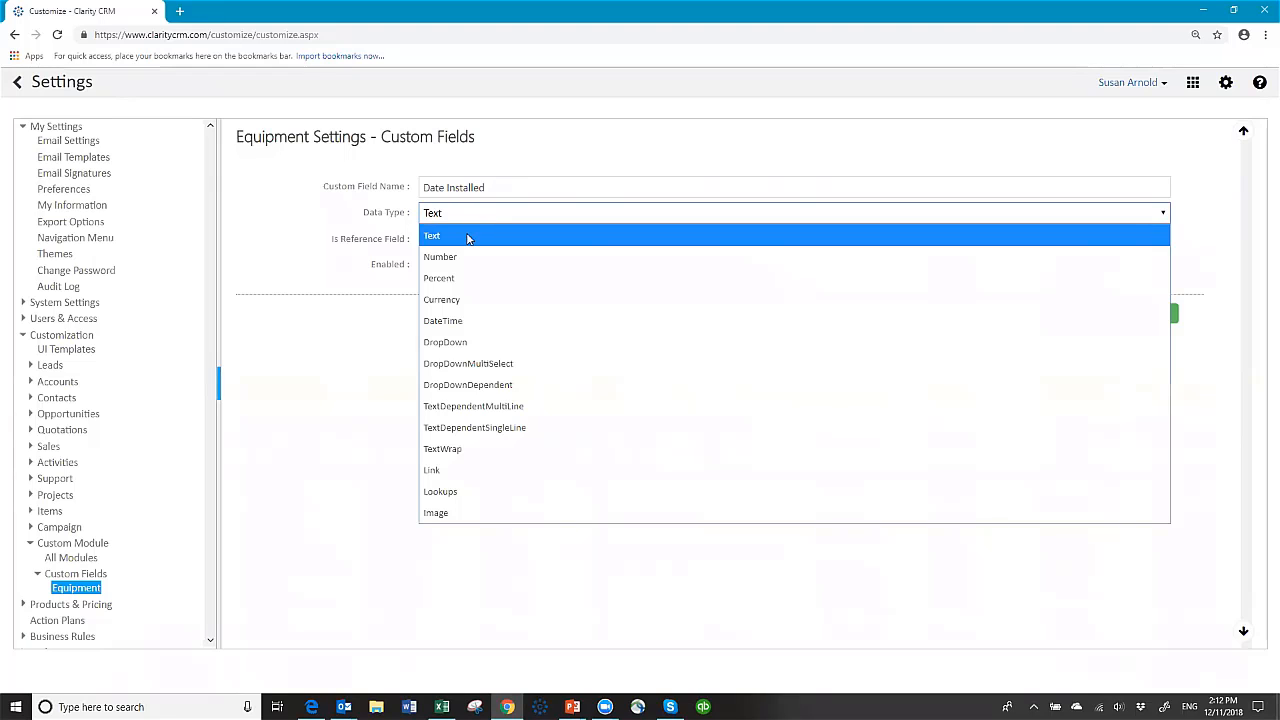
left_click(469, 321)
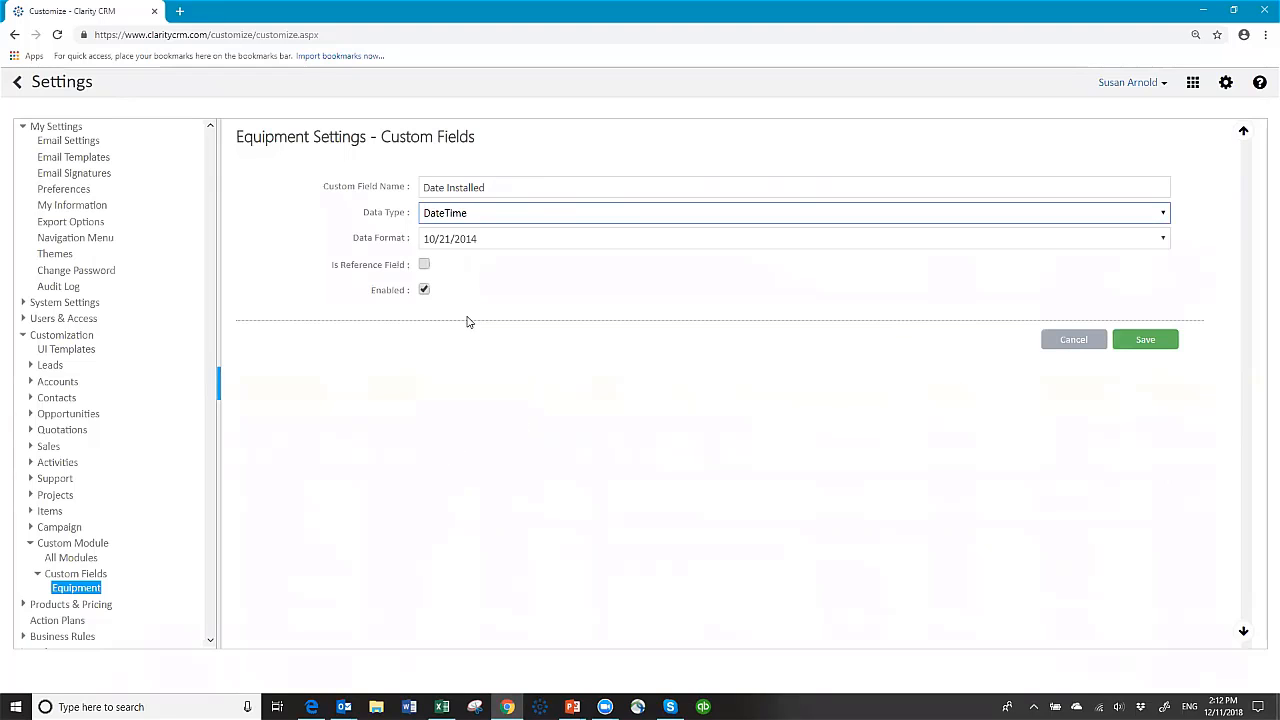
left_click(1145, 340)
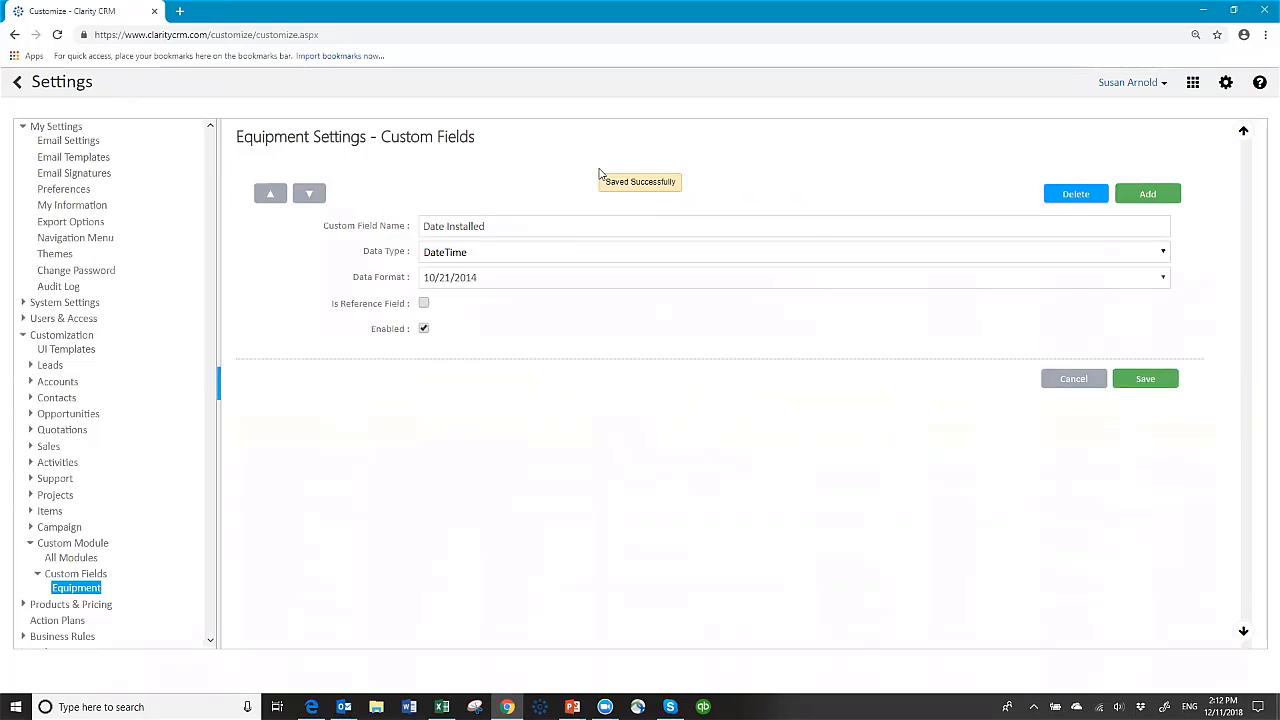
Step: Start a new field 'Last Service Date' with DateTime as its data type
left_click(1150, 181)
left_click(501, 181)
type("Las")
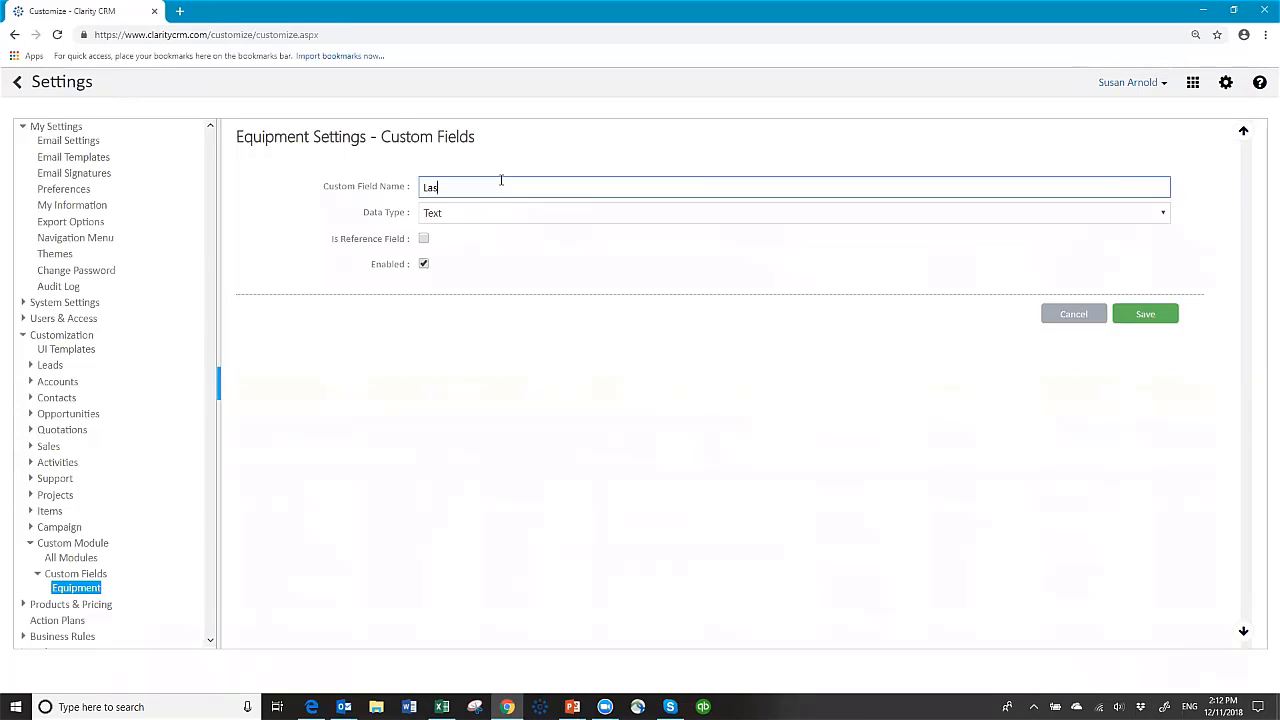
type("t Service Date")
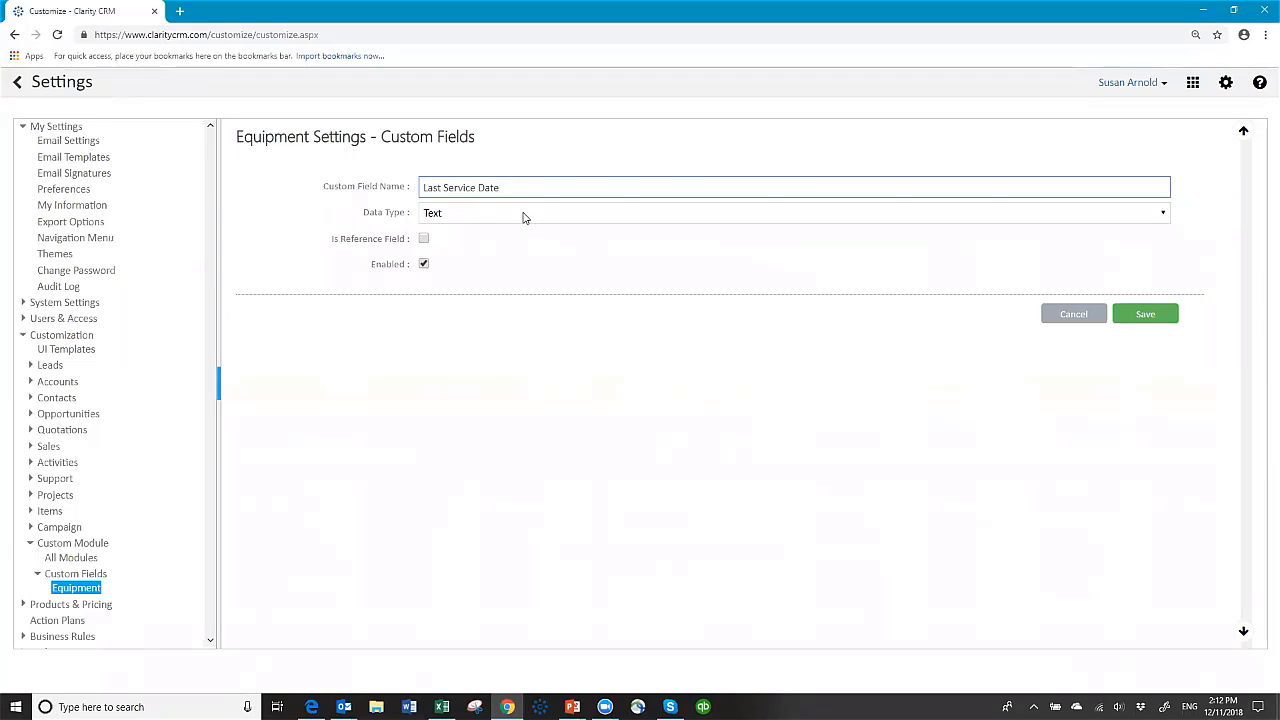
left_click(523, 214)
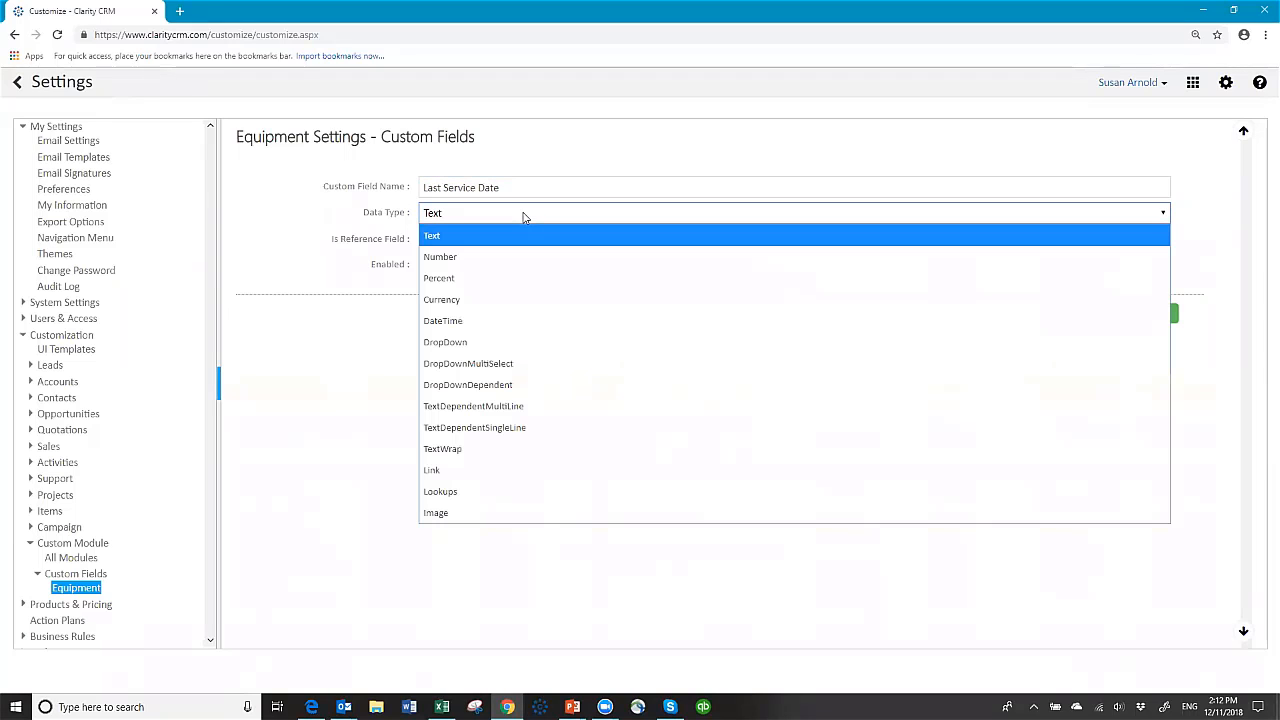
left_click(487, 324)
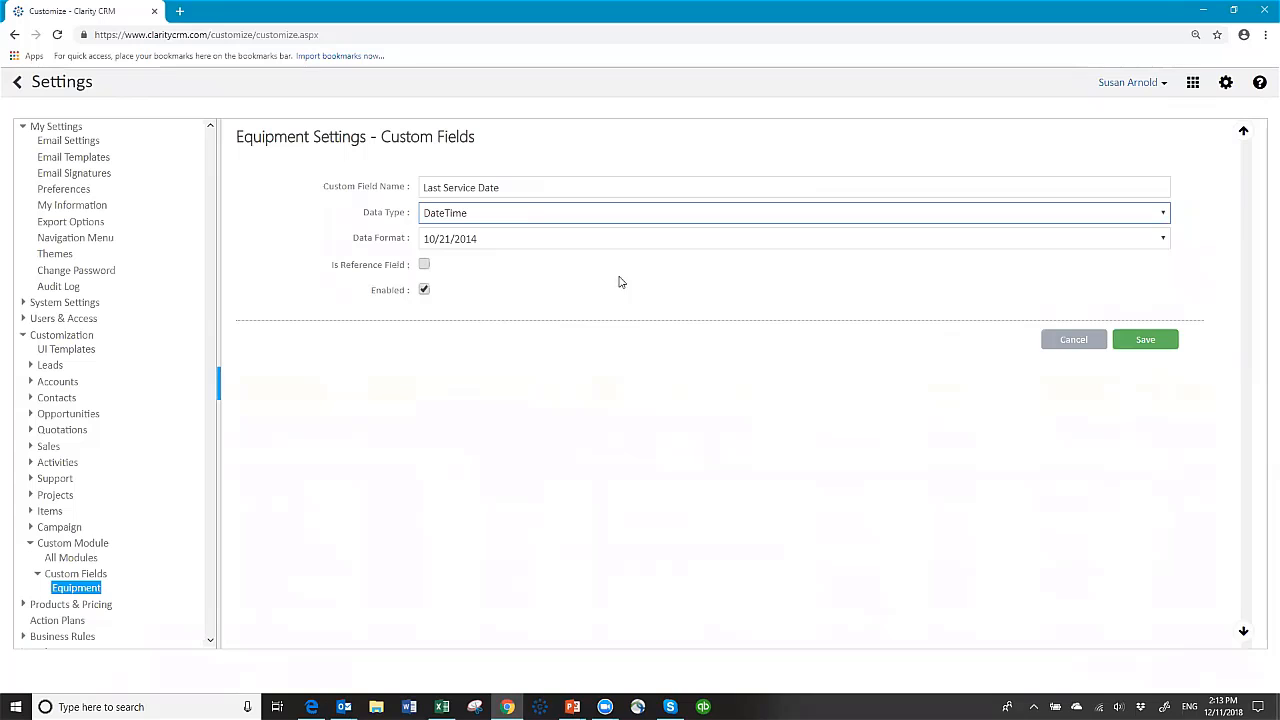
Step: Save Last Service Date as the sixth Equipment field, then go to Customization > UI Templates
left_click(1150, 341)
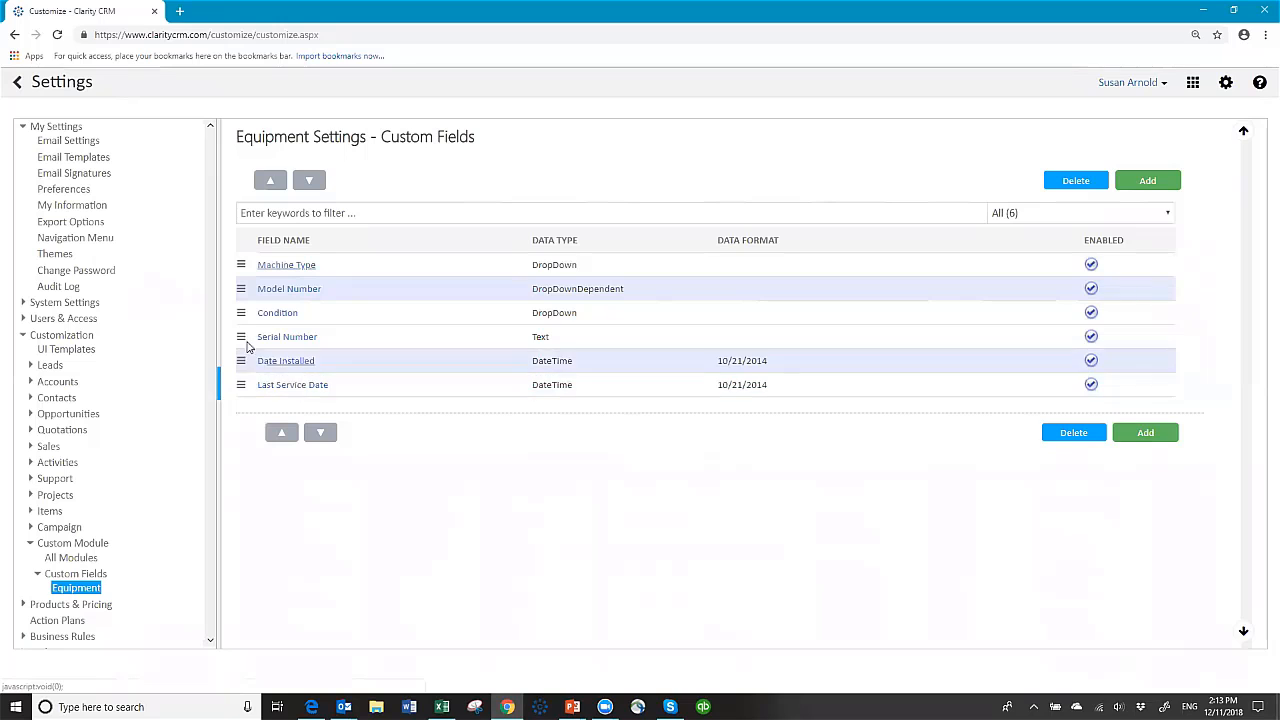
left_click(66, 354)
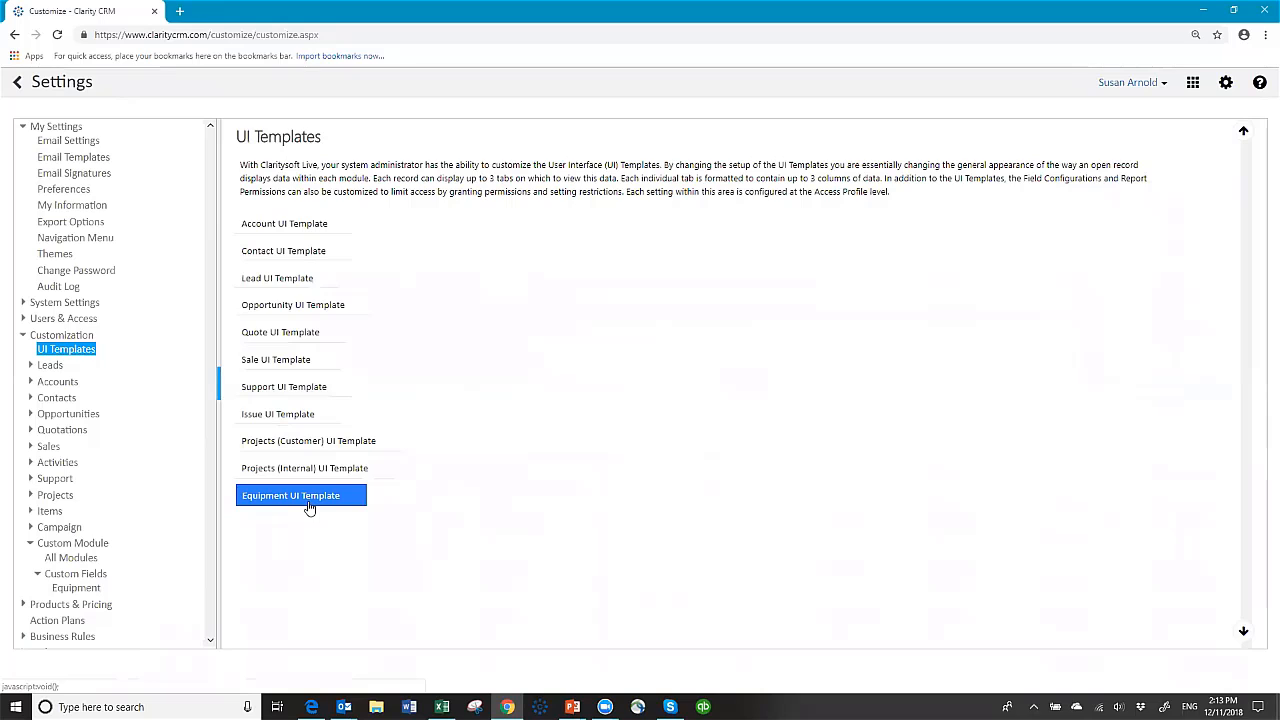
Step: Open the Equipment UI Template layout for the (Base Template) profile
left_click(275, 499)
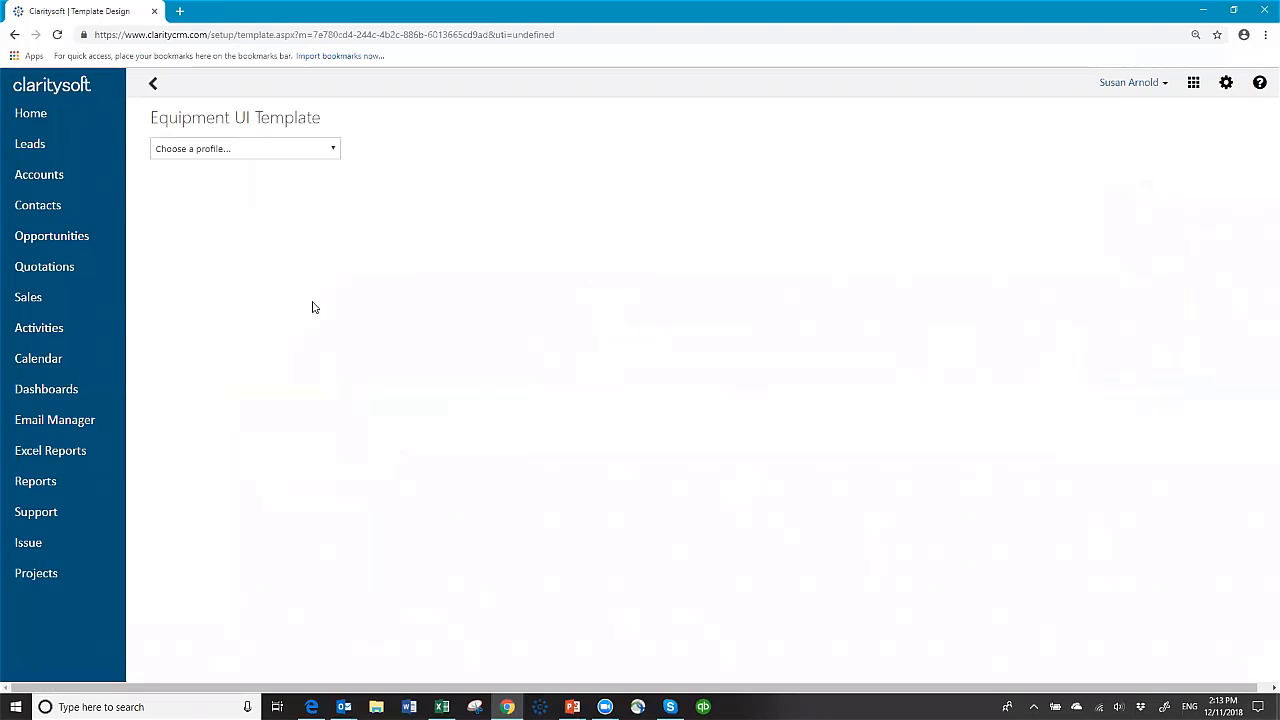
left_click(334, 149)
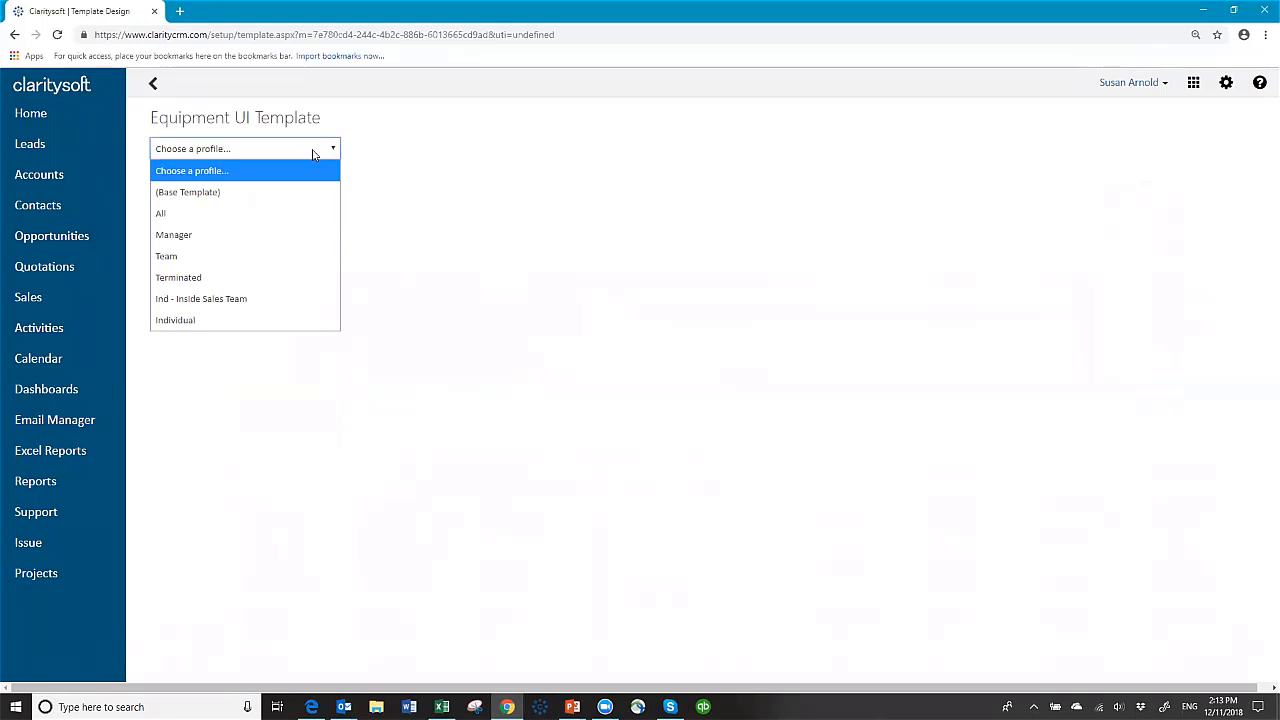
left_click(280, 192)
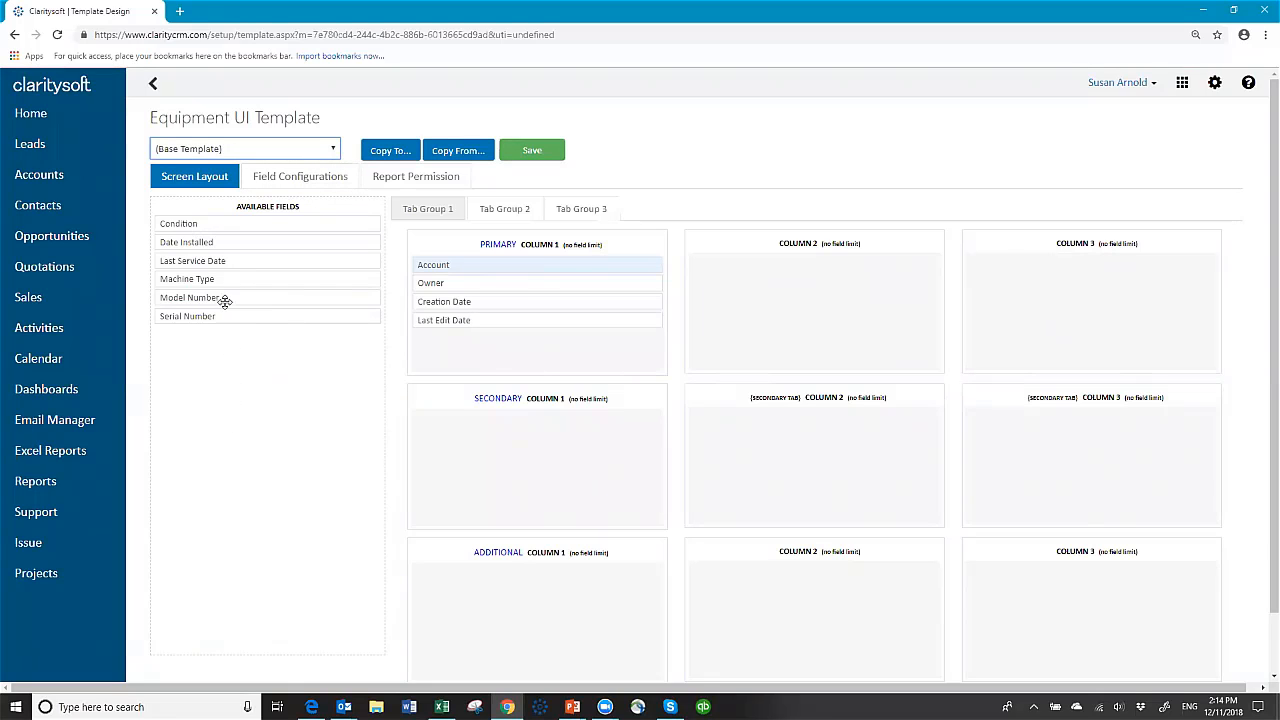
Step: Place Owner, Creation Date and Last Edit Date in layout column 3
left_click_drag(477, 283, 970, 265)
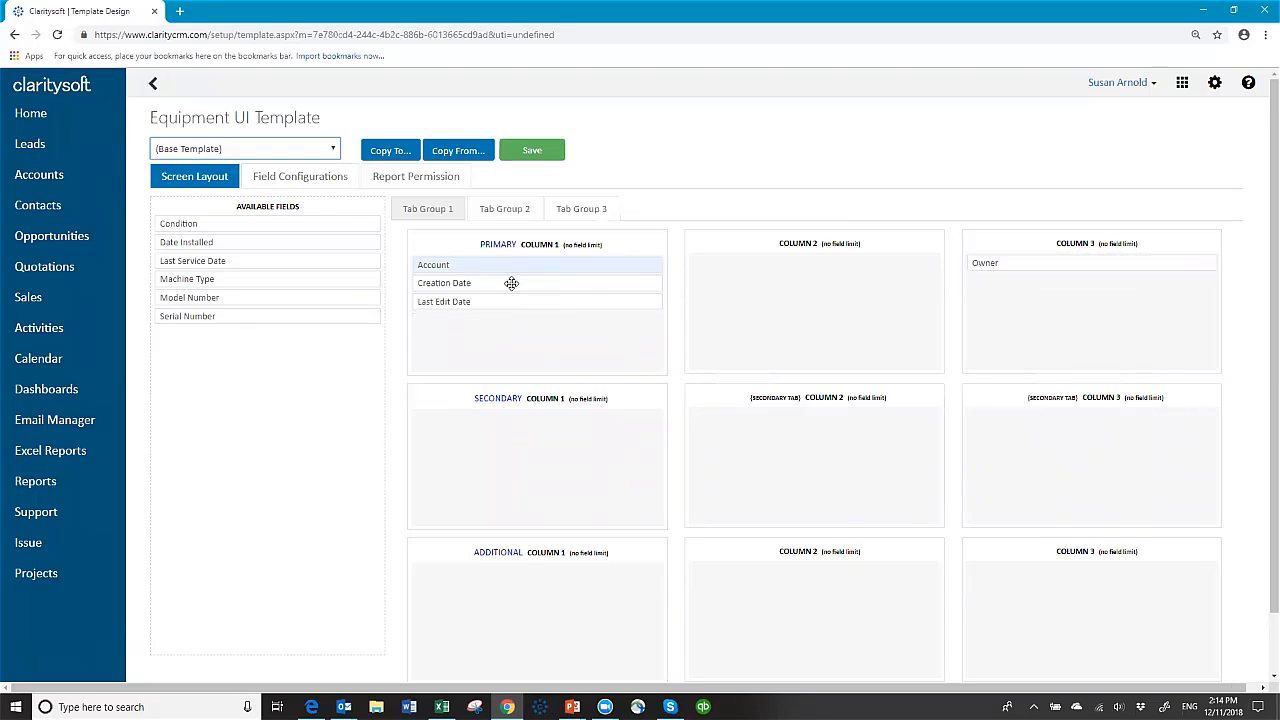
left_click_drag(511, 283, 1043, 275)
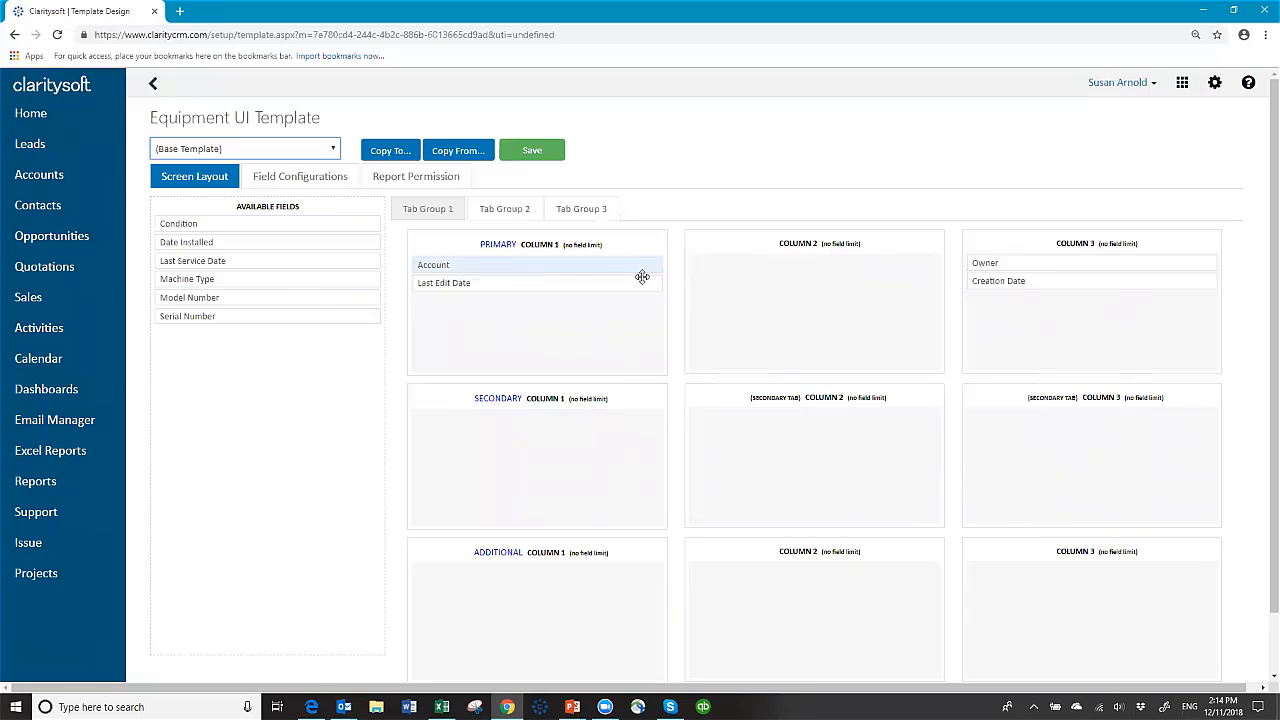
left_click_drag(480, 283, 975, 296)
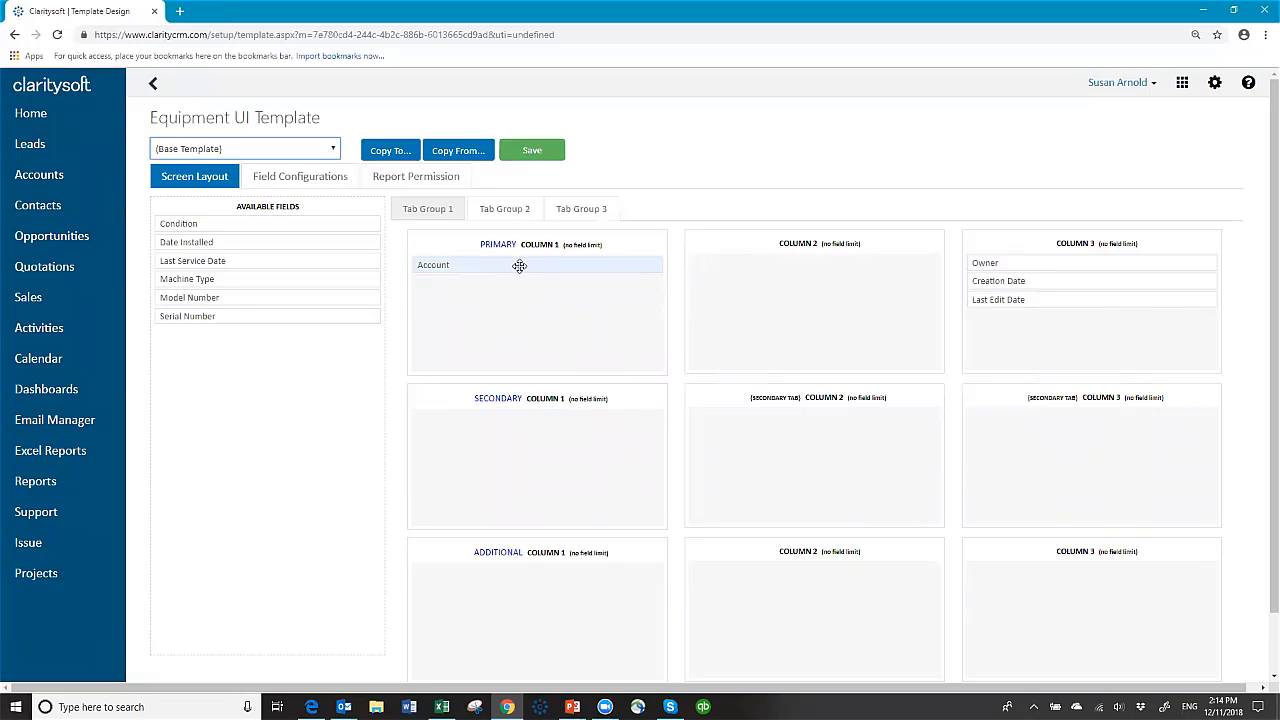
mouse_move(519, 265)
left_mouse_down()
mouse_move(267, 376)
mouse_move(505, 270)
left_mouse_up()
Step: Put Machine Type, Model Number, Serial Number in column 1; Condition, Date Installed, Last Service Date in column 2
left_click_drag(243, 277, 506, 286)
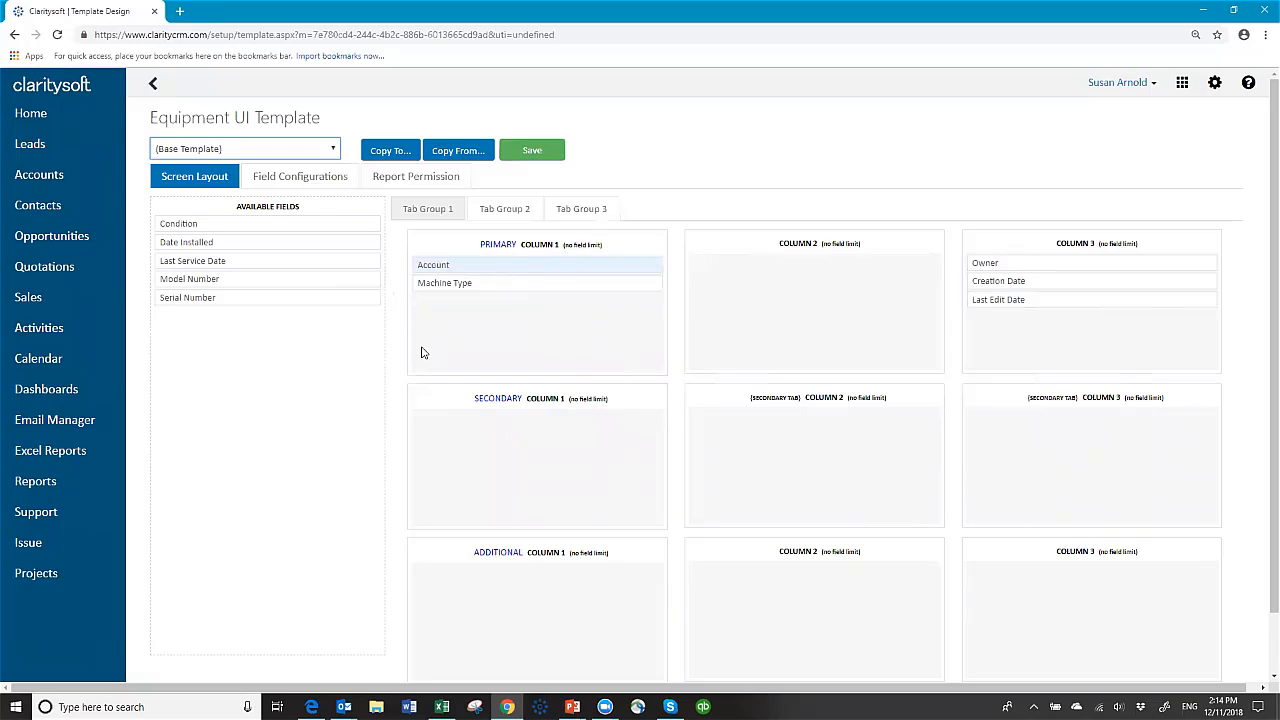
left_click_drag(226, 278, 474, 301)
left_click_drag(231, 278, 478, 318)
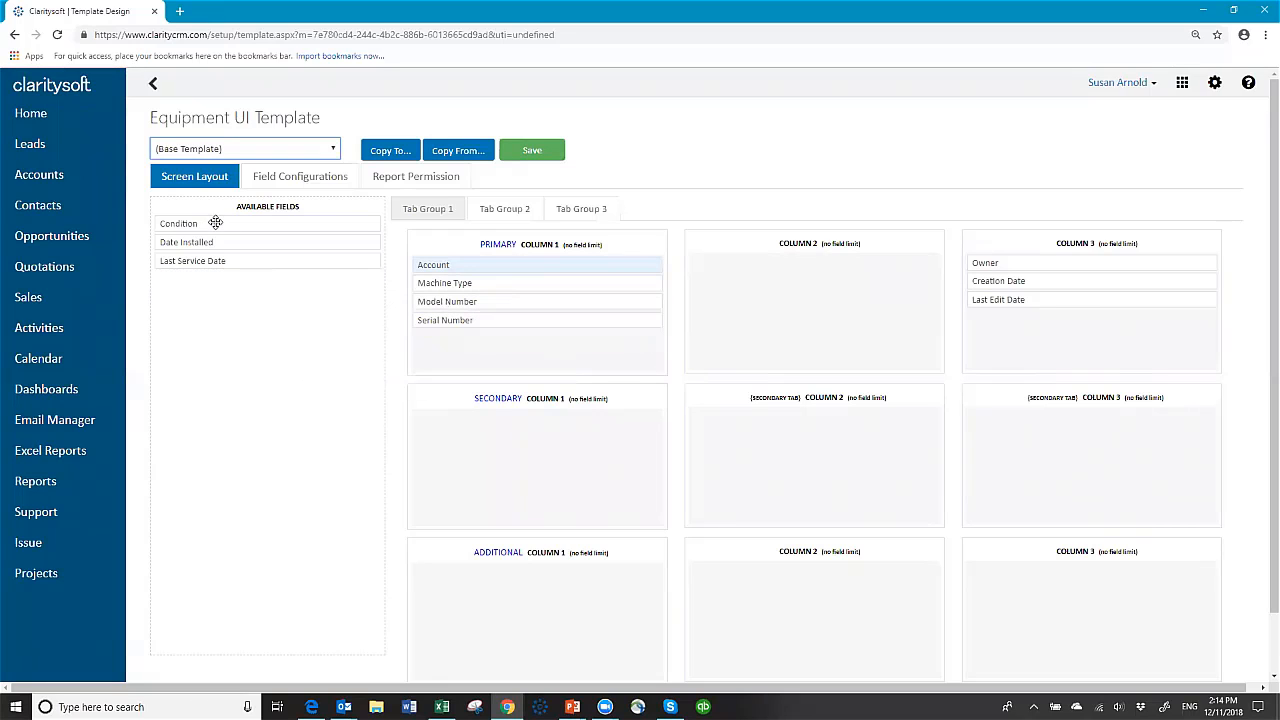
left_click_drag(215, 223, 690, 265)
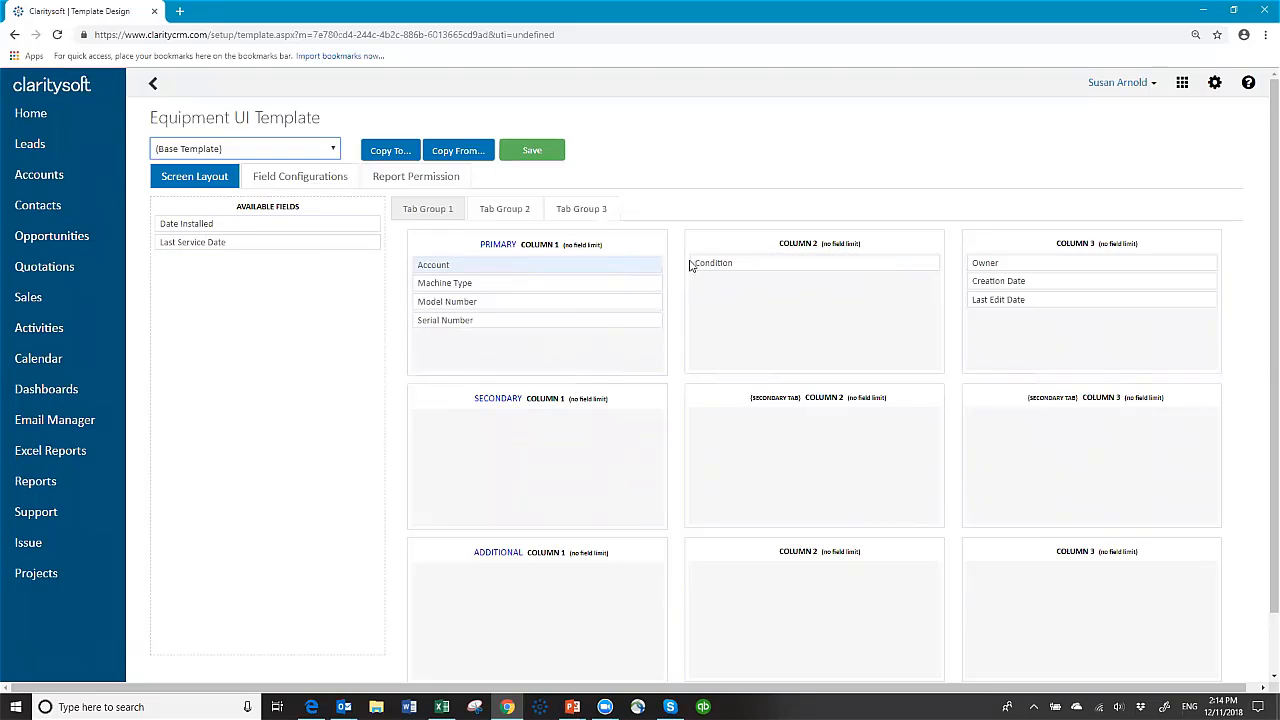
left_click_drag(209, 222, 742, 283)
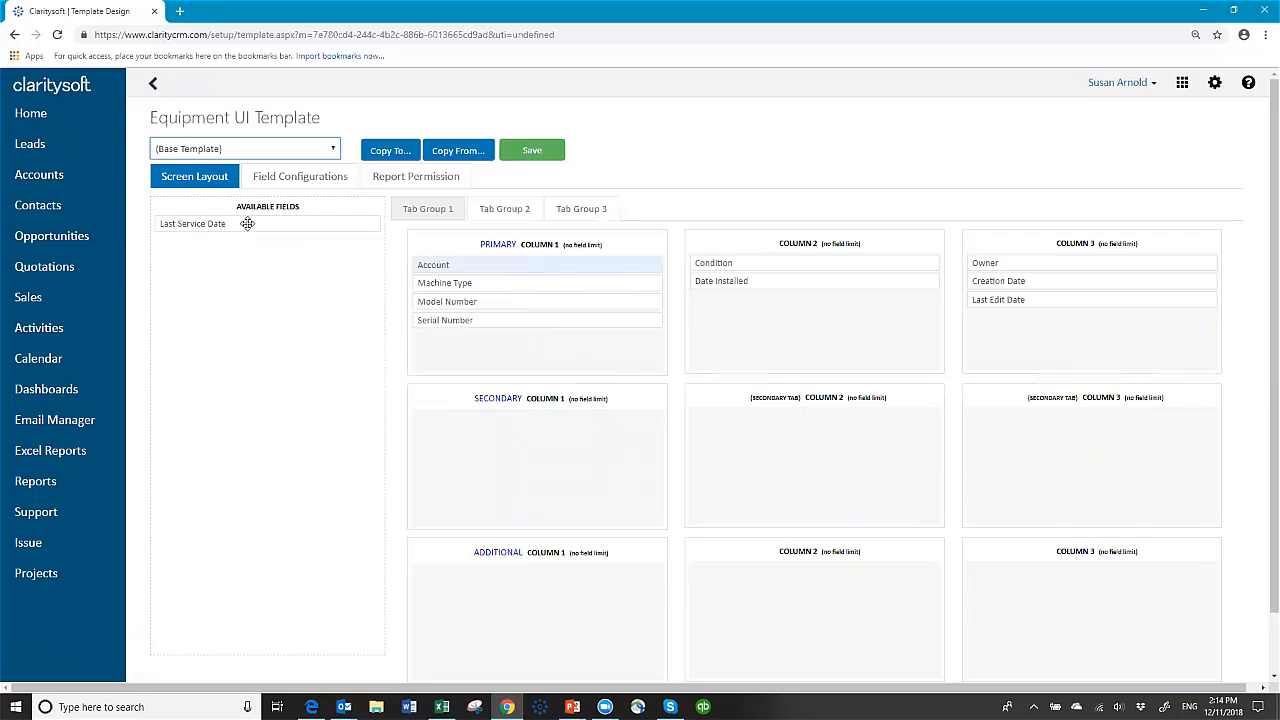
left_click_drag(247, 223, 778, 306)
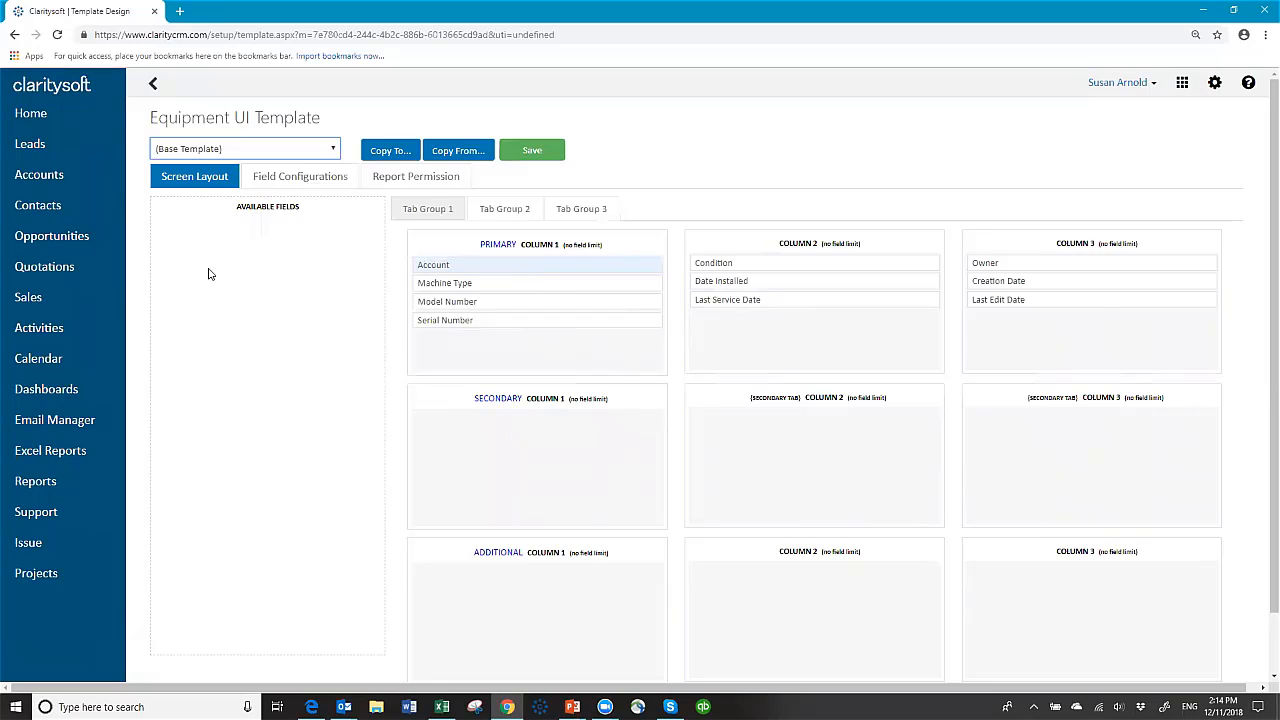
Step: Review Field Configurations and Report Permission, then save the Base Template layout and acknowledge the message
left_click(302, 183)
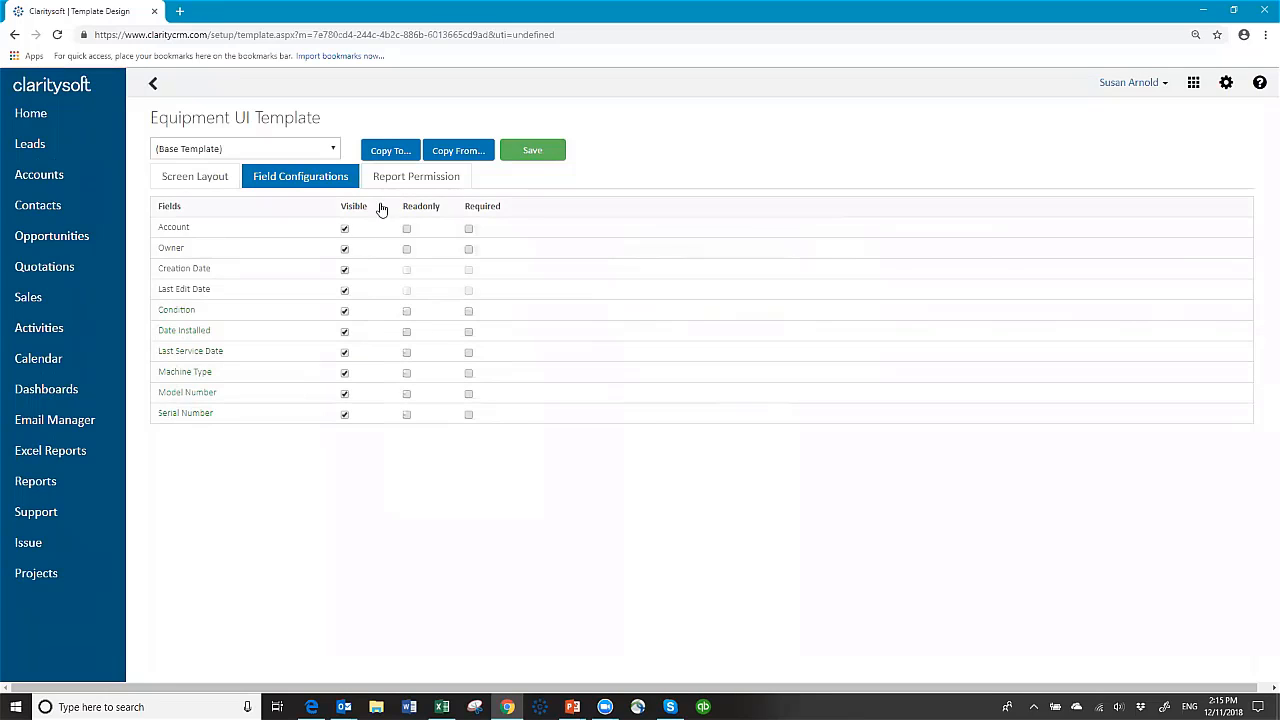
left_click(422, 179)
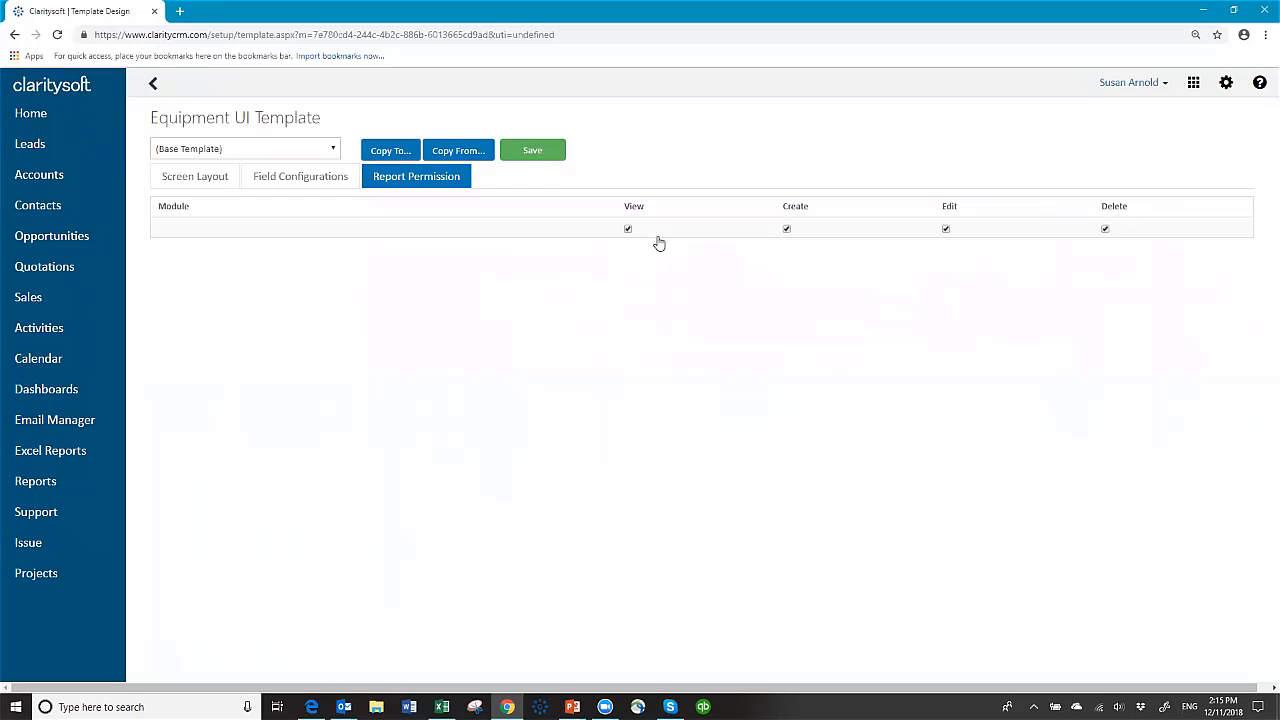
left_click(213, 188)
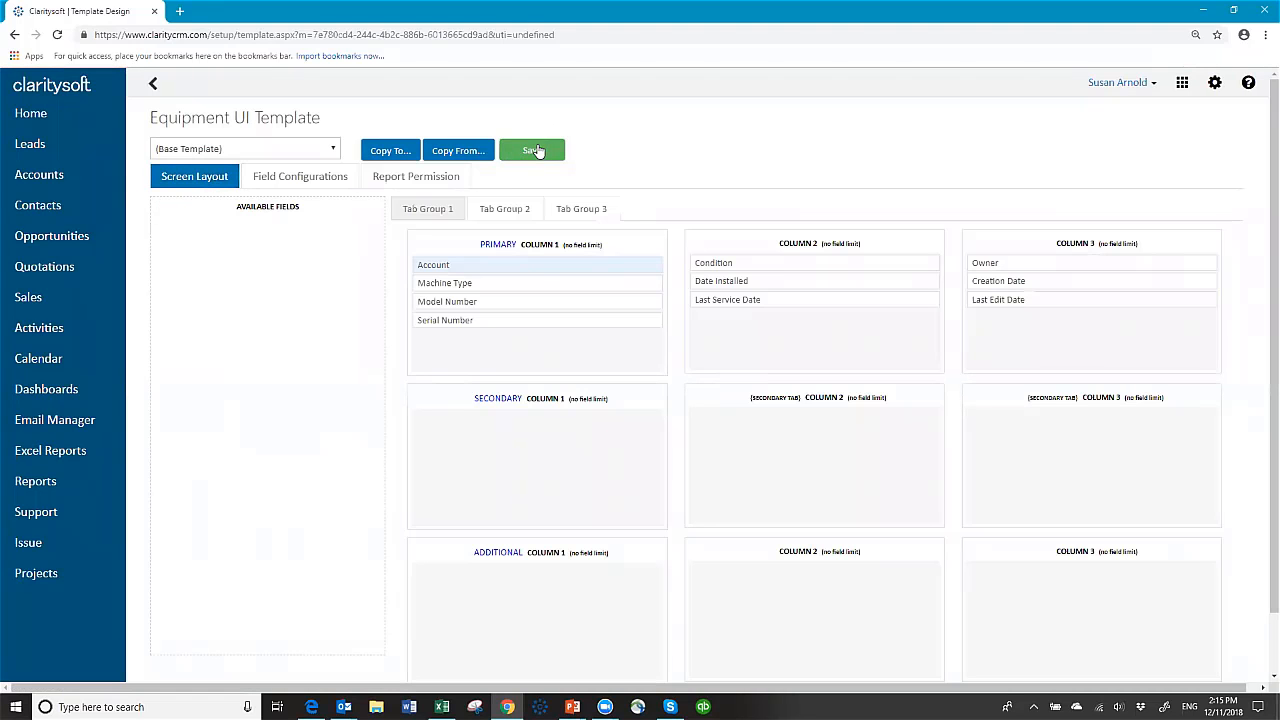
left_click(534, 150)
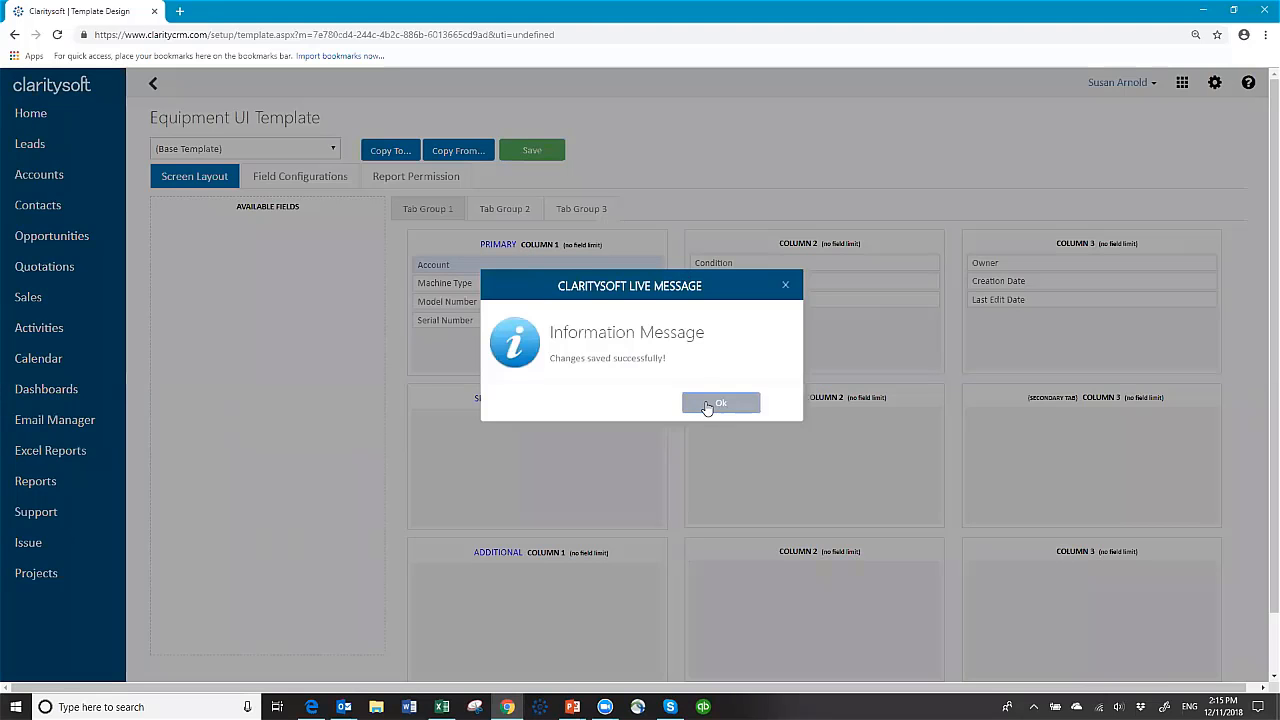
left_click(703, 402)
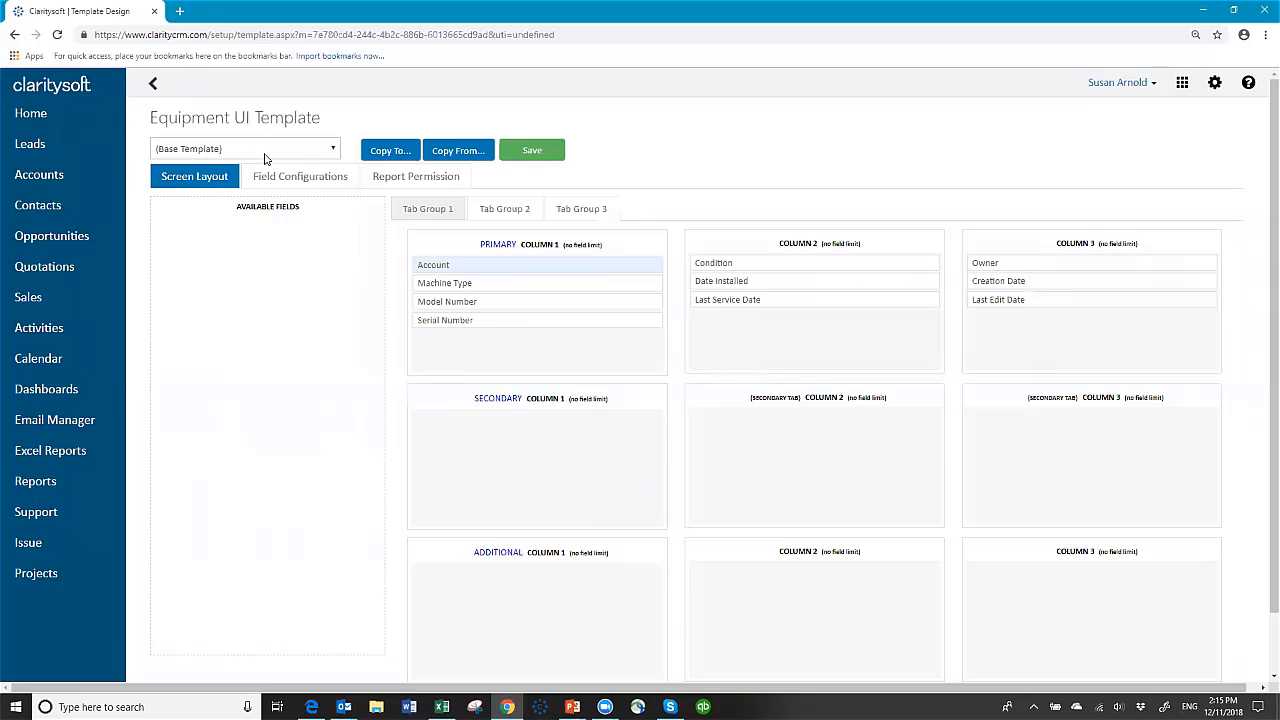
Step: Copy the Equipment Base Template screen layout to all six access profiles and save
left_click(390, 152)
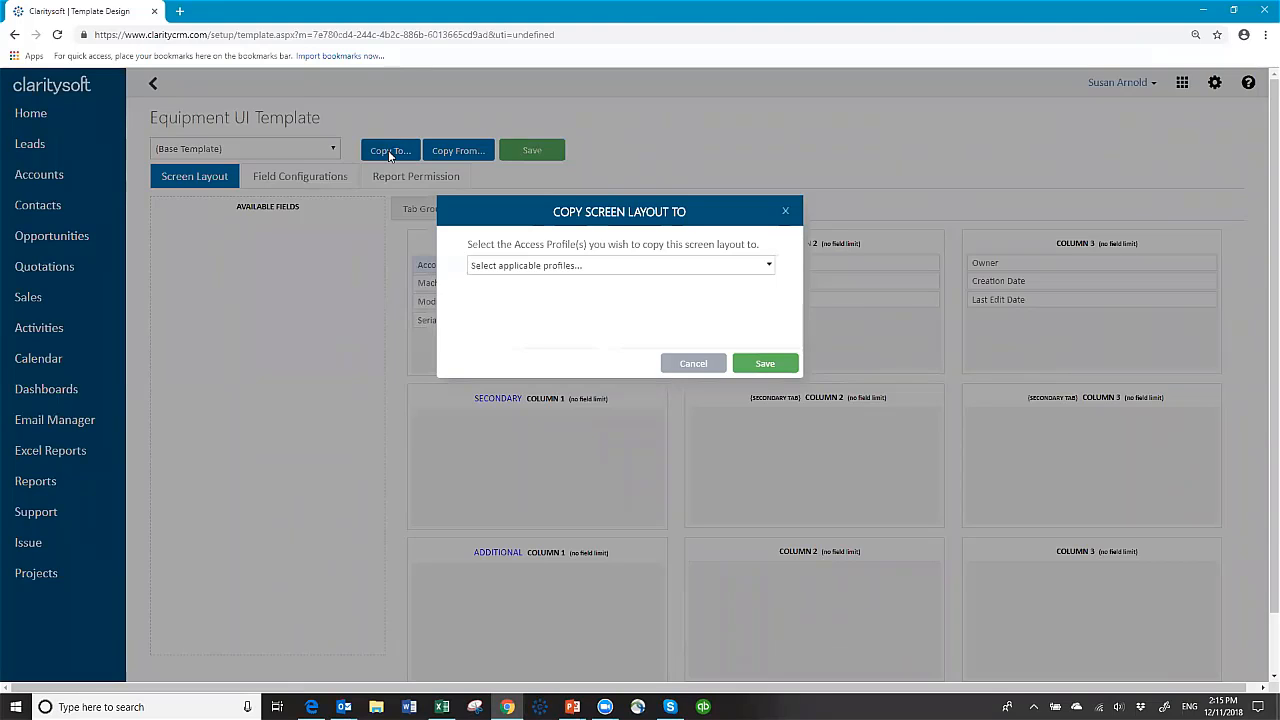
left_click(773, 265)
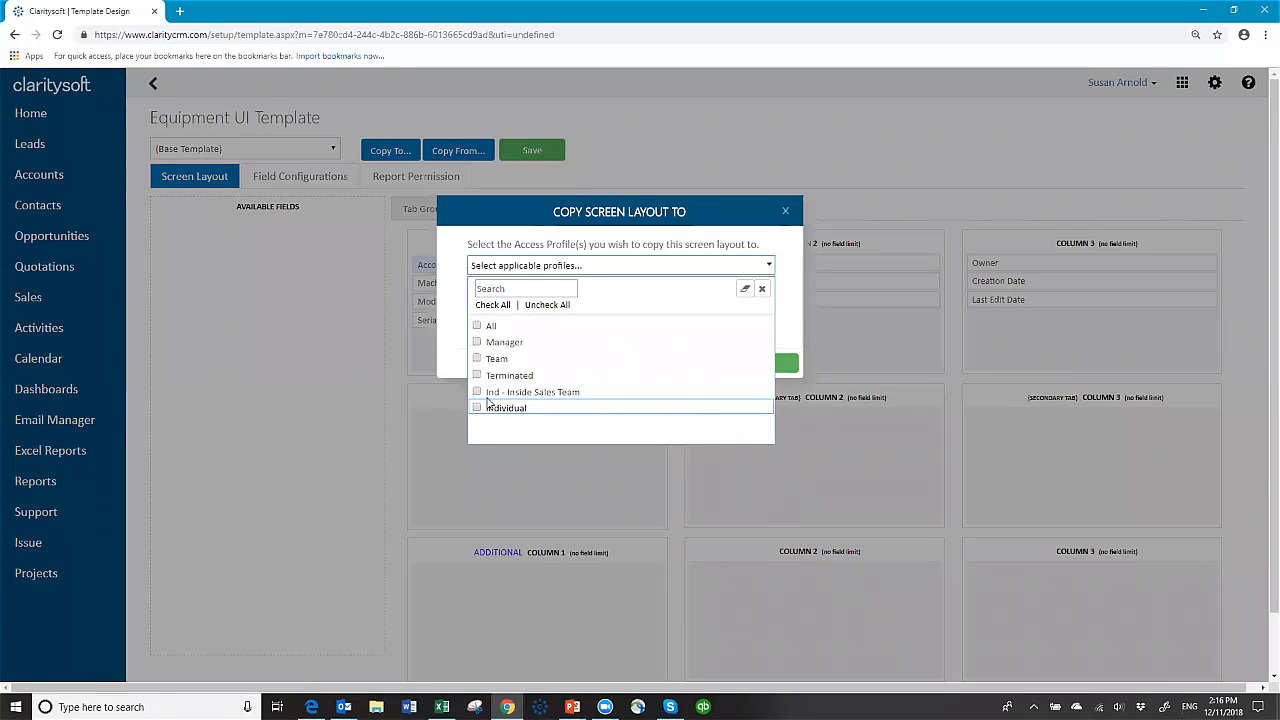
left_click(492, 304)
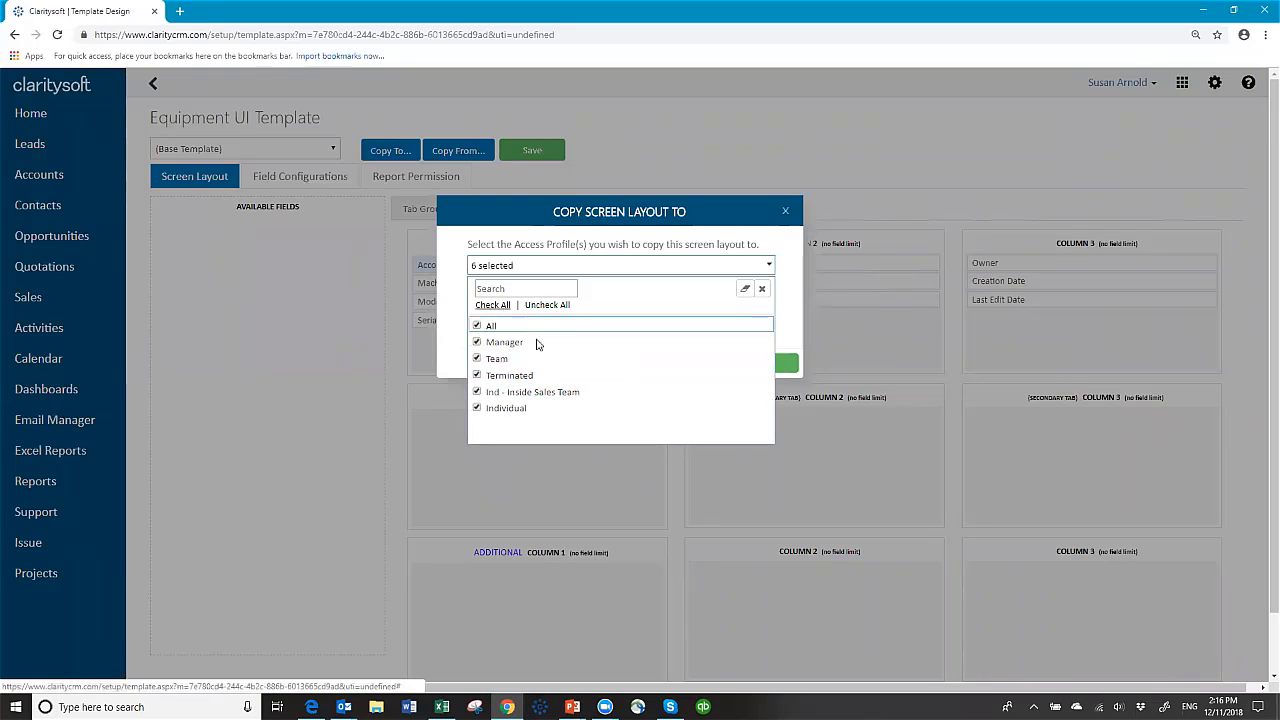
left_click(762, 292)
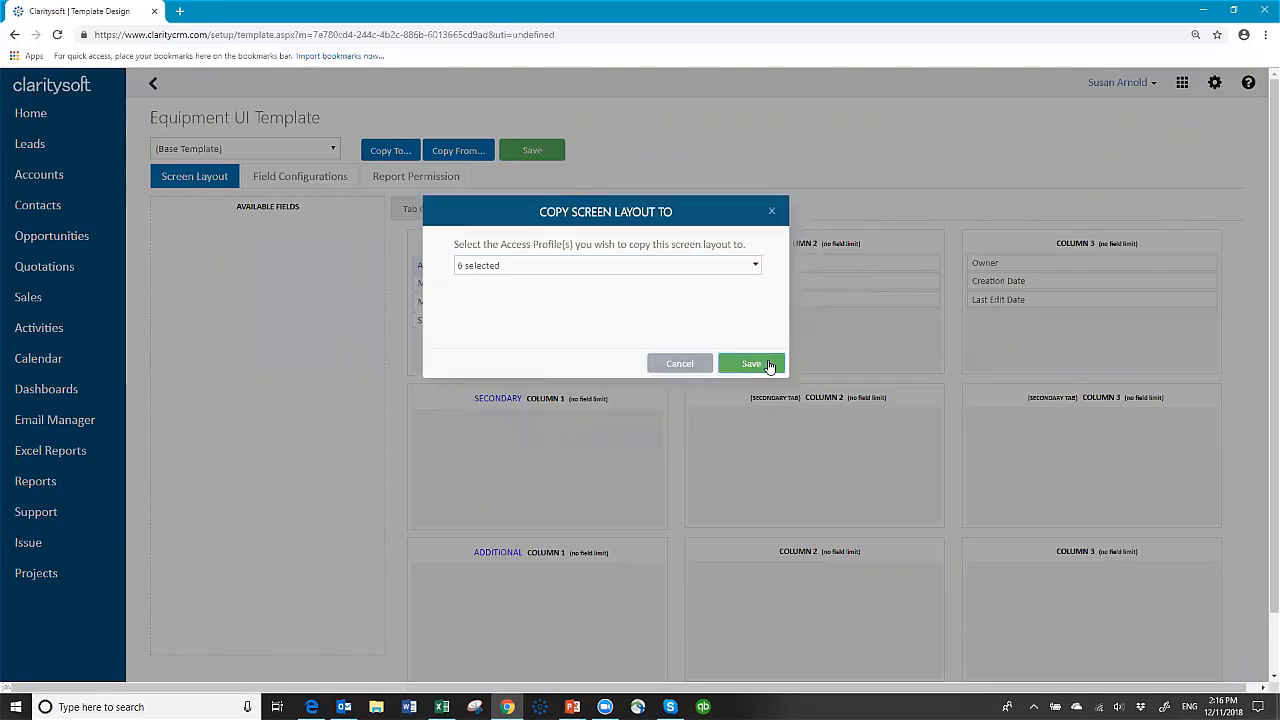
left_click(751, 364)
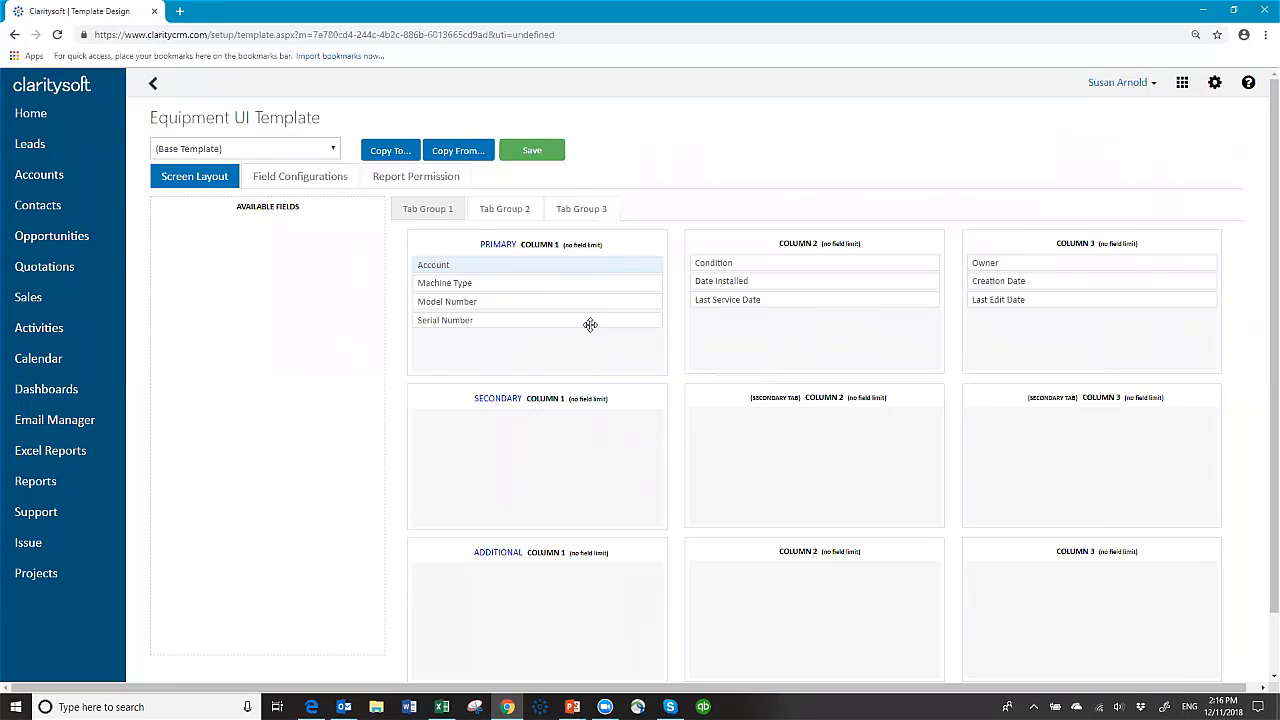
Step: Log out, sign back in with your user name and password, and open My Preferences settings
left_click(1152, 85)
left_click(1104, 166)
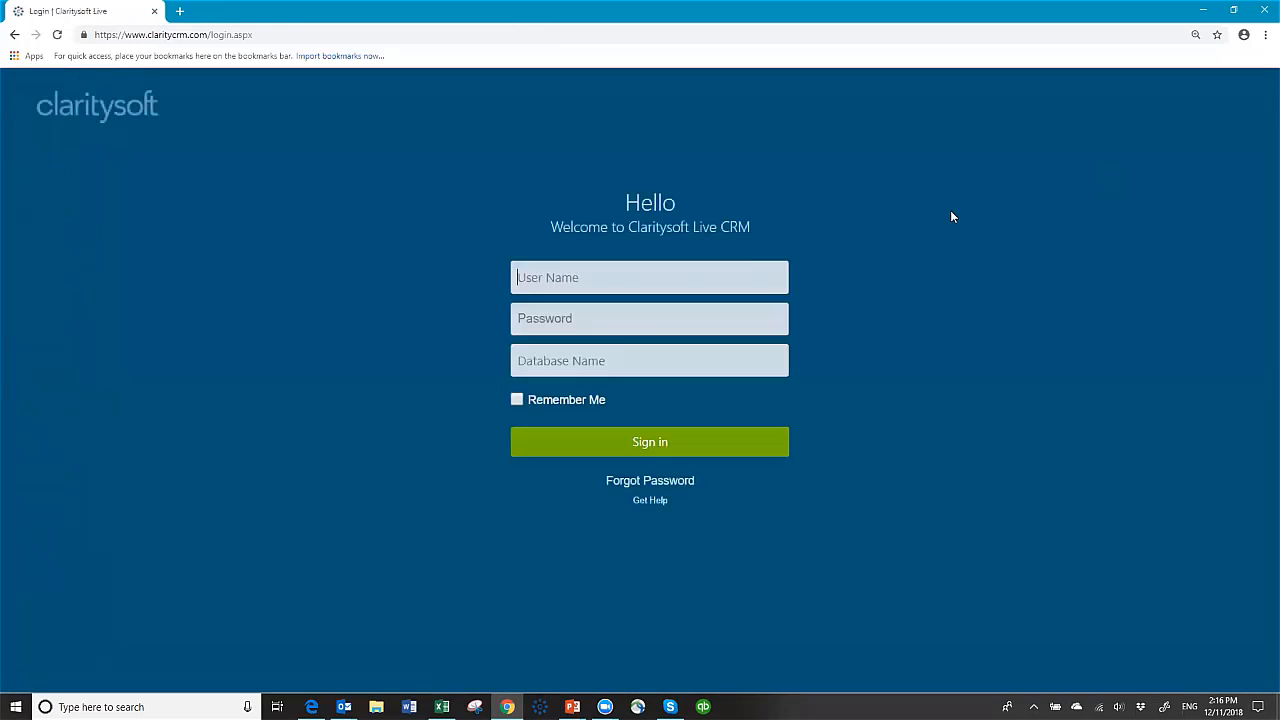
left_click(726, 275)
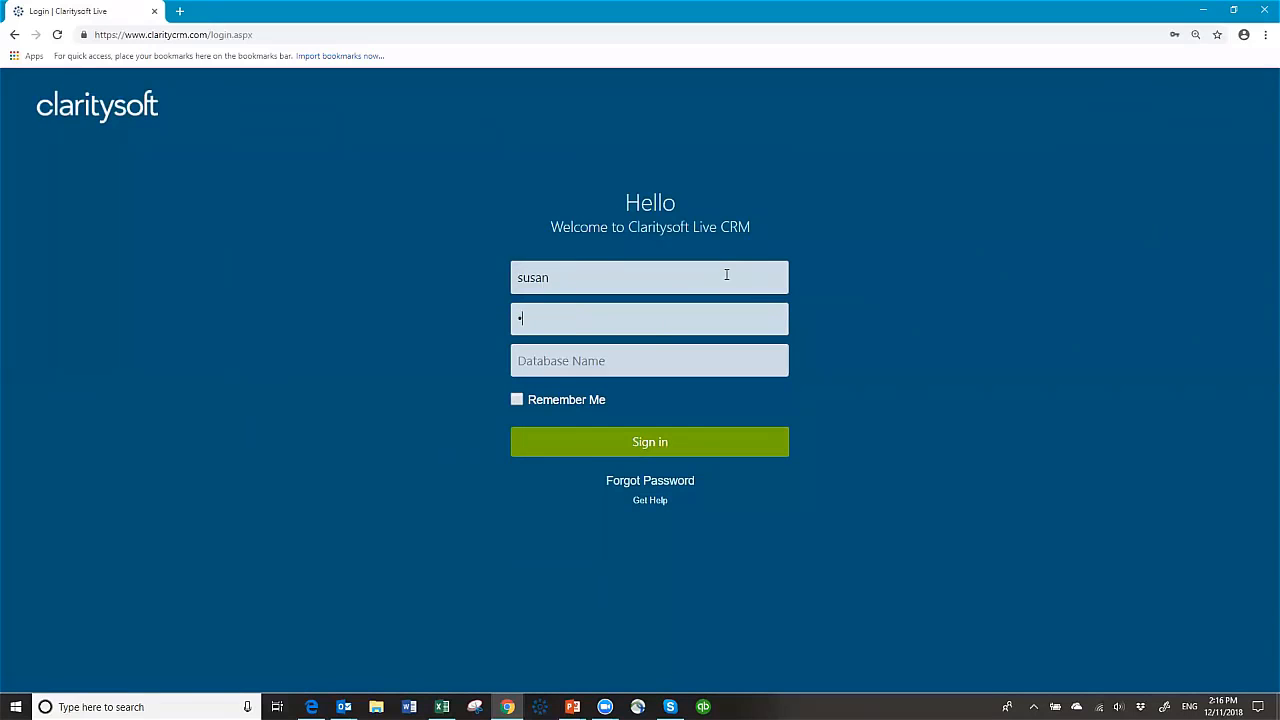
key("Return")
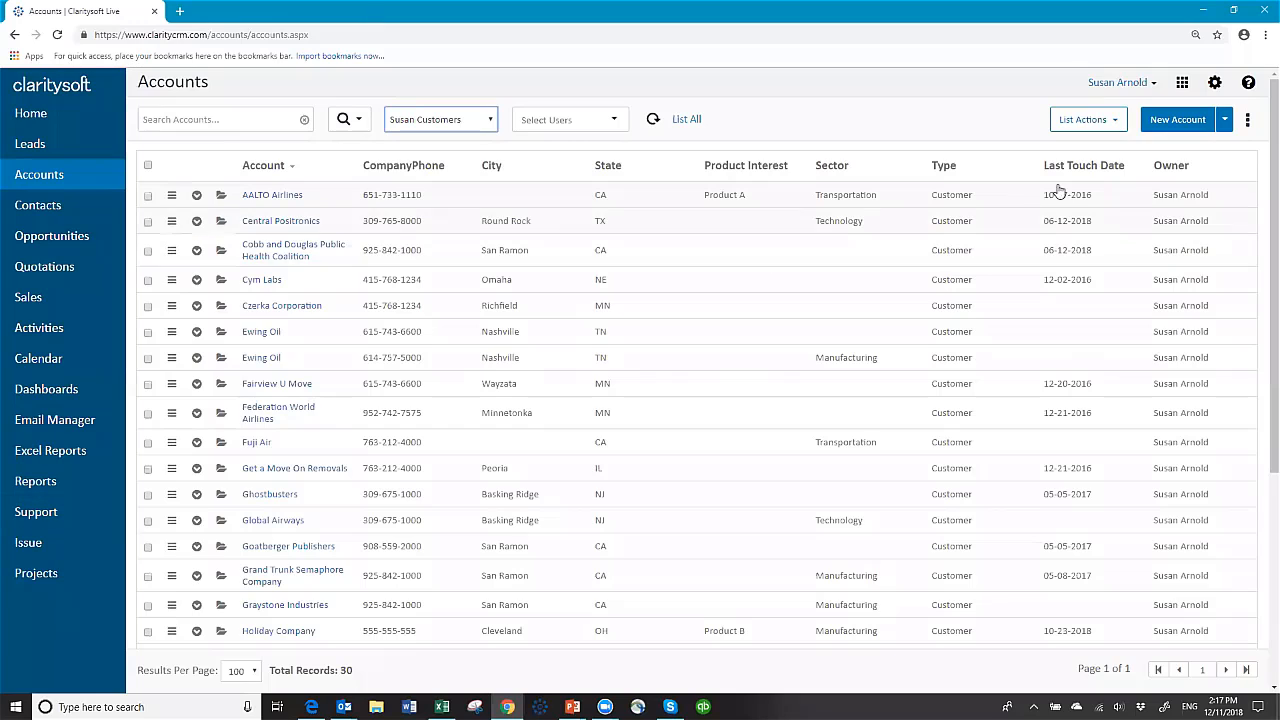
left_click(1215, 84)
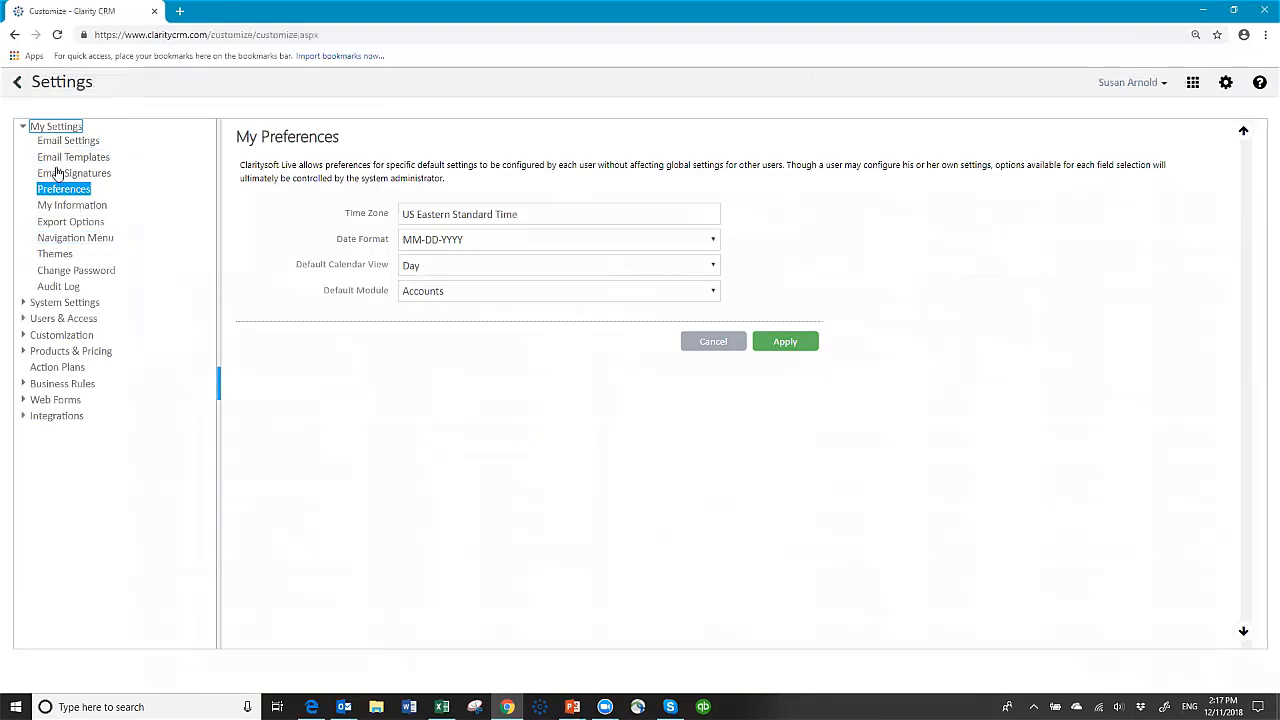
Step: Reset the navigation menu, move Equipment up eight places to just below Contacts, and apply
left_click(80, 241)
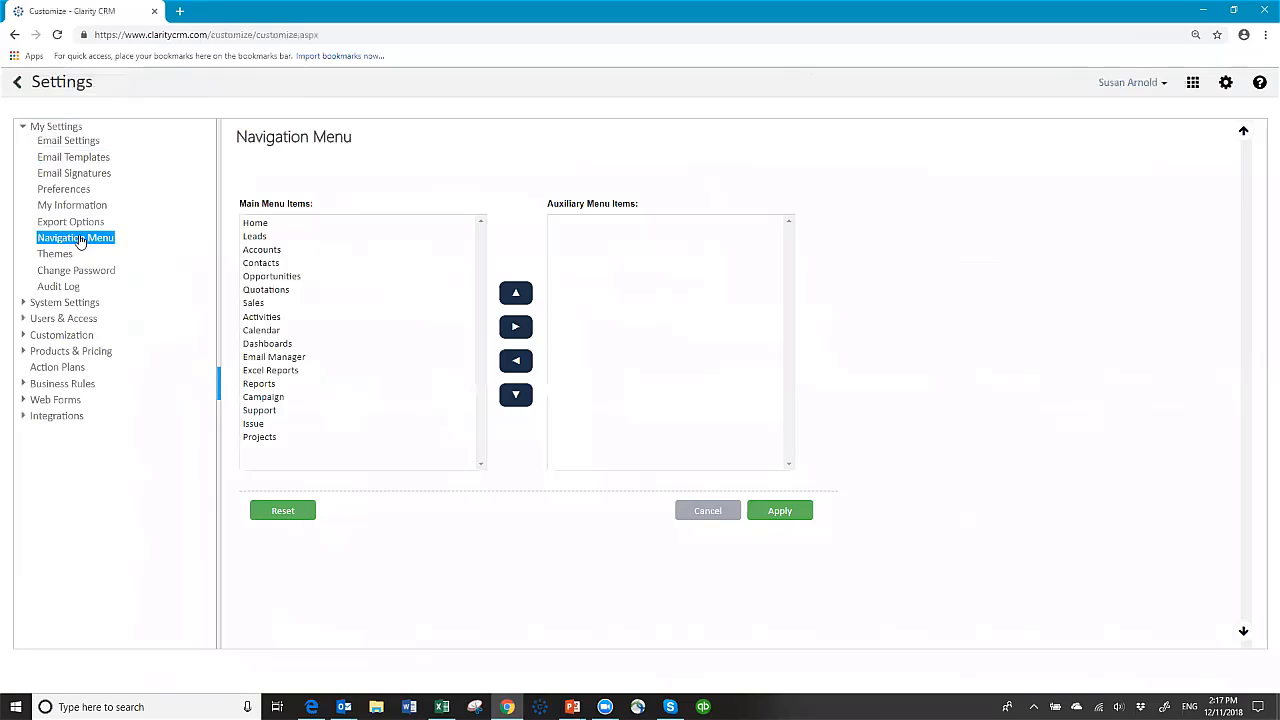
left_click(283, 516)
left_click(265, 452)
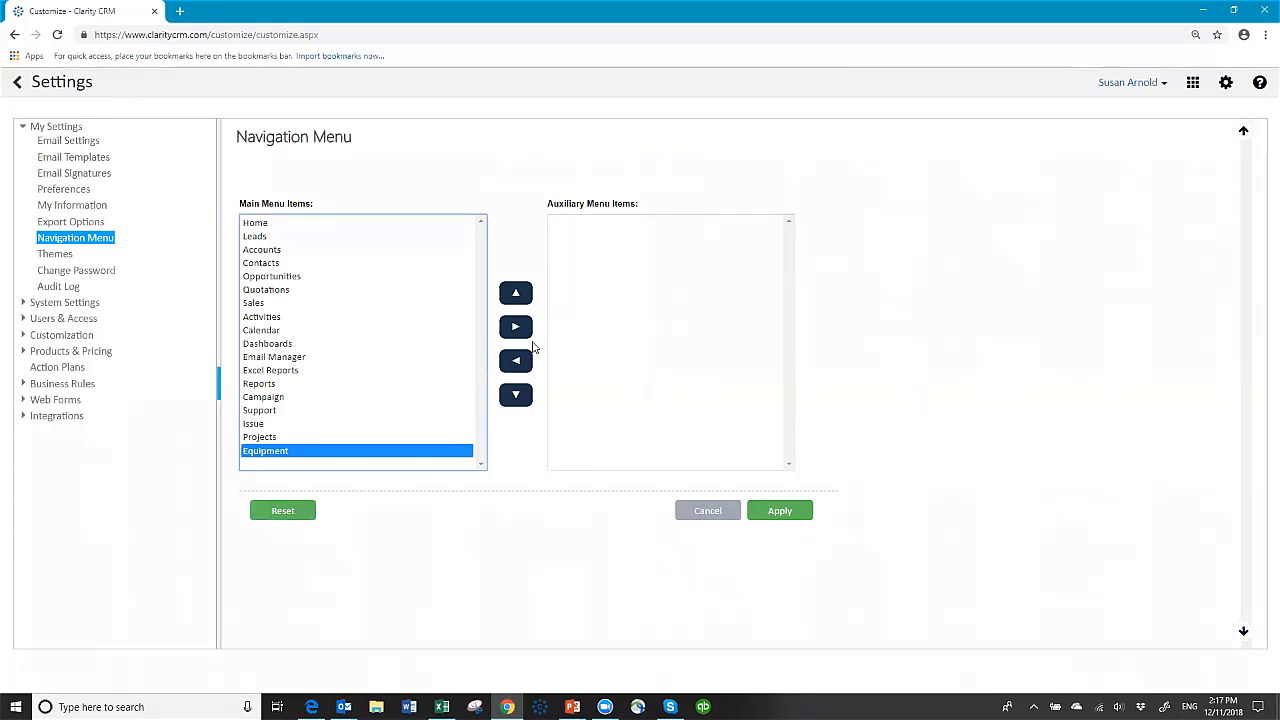
left_click(516, 293)
left_click(516, 293)
left_click(516, 293)
left_click(516, 293)
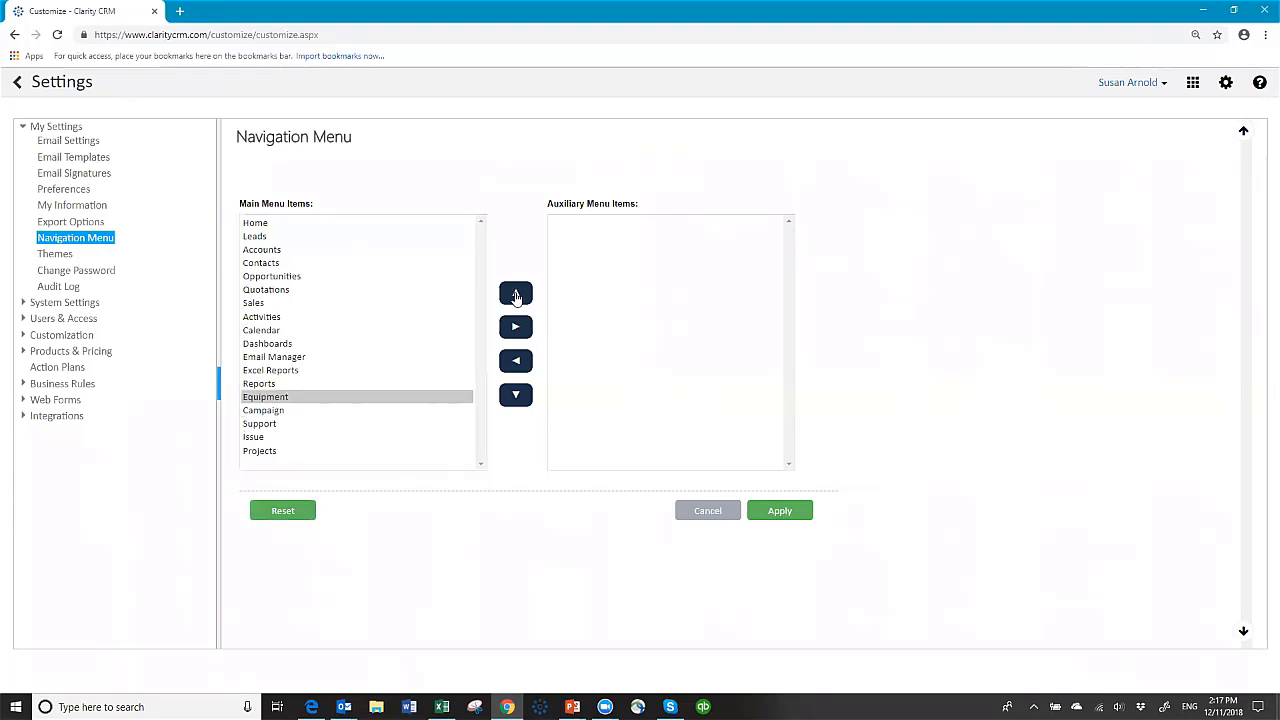
left_click(516, 293)
left_click(516, 293)
left_click(516, 293)
left_click(516, 293)
left_click(516, 293)
left_click(516, 293)
left_click(516, 293)
left_click(516, 293)
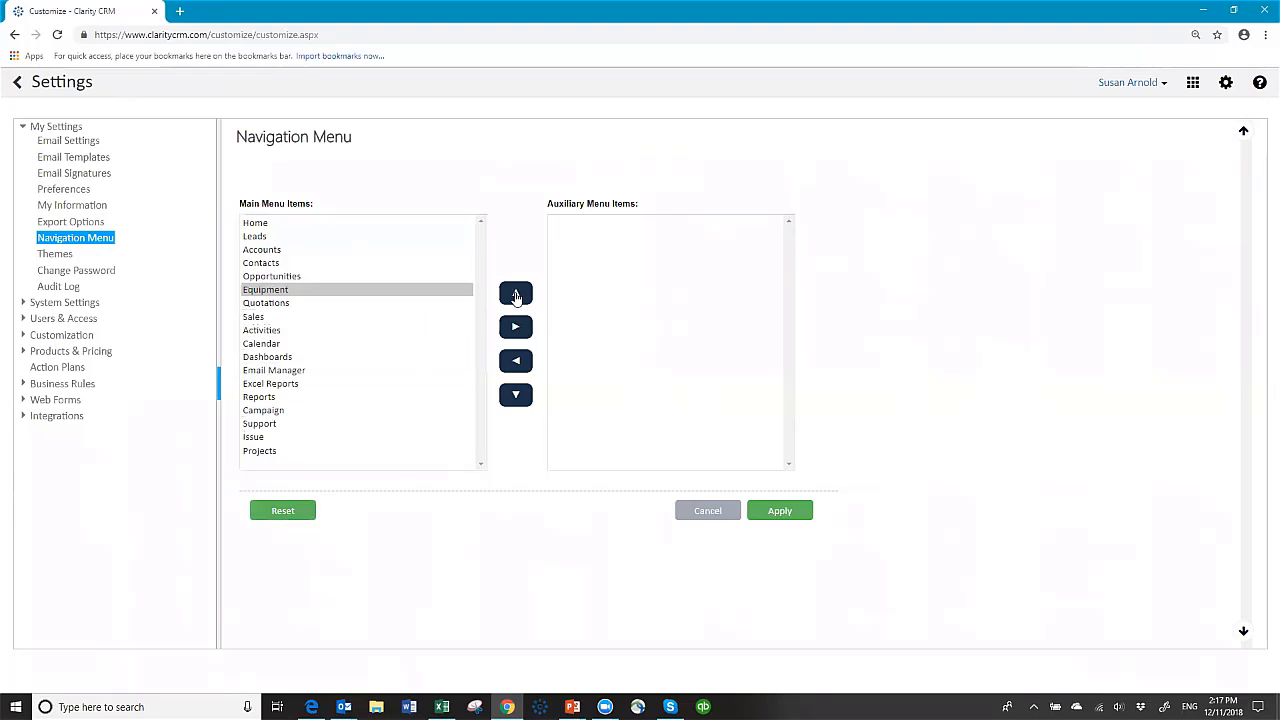
left_click(516, 293)
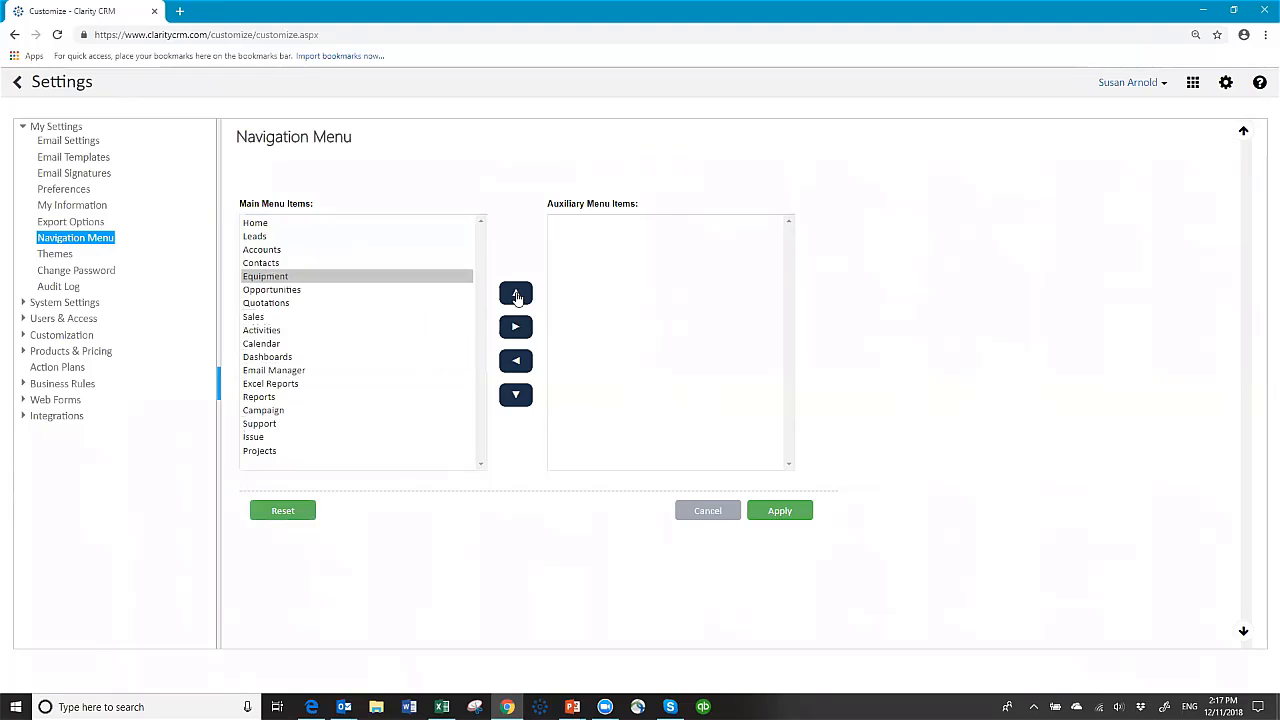
left_click(777, 516)
left_click(17, 84)
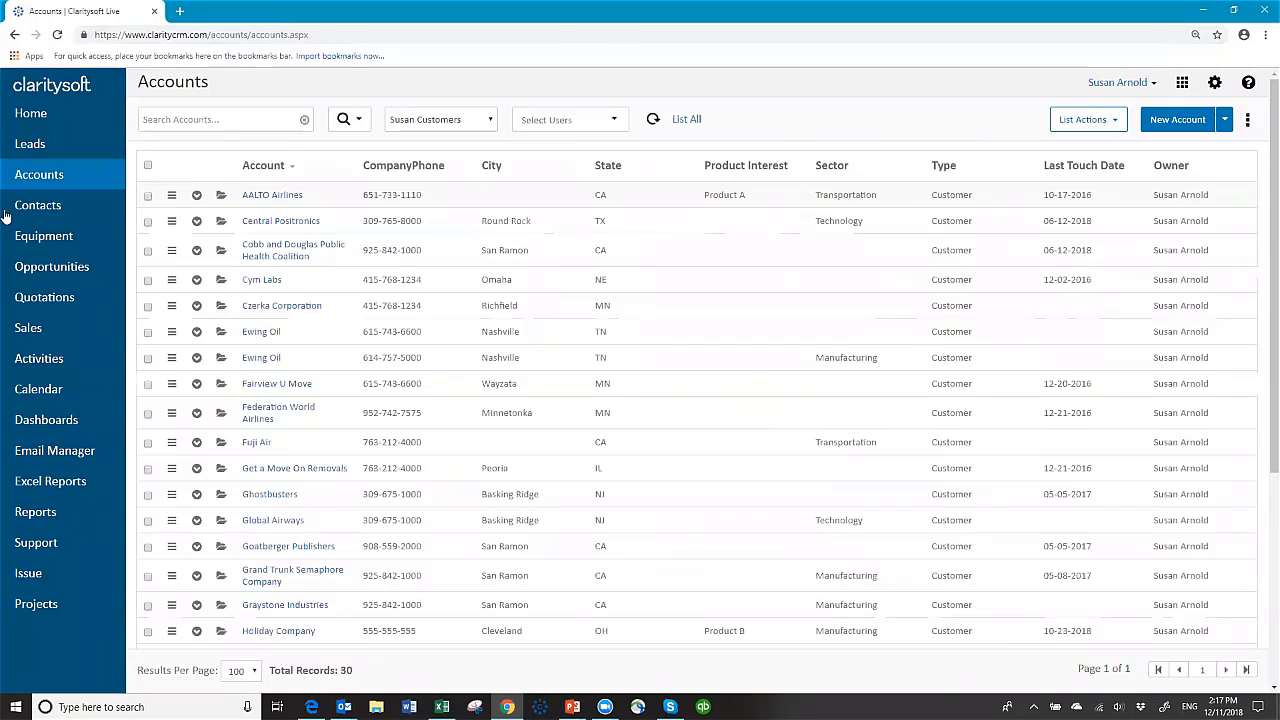
Step: Look at the empty Equipment list, then open Graystone Industries from the Accounts list
left_click(47, 245)
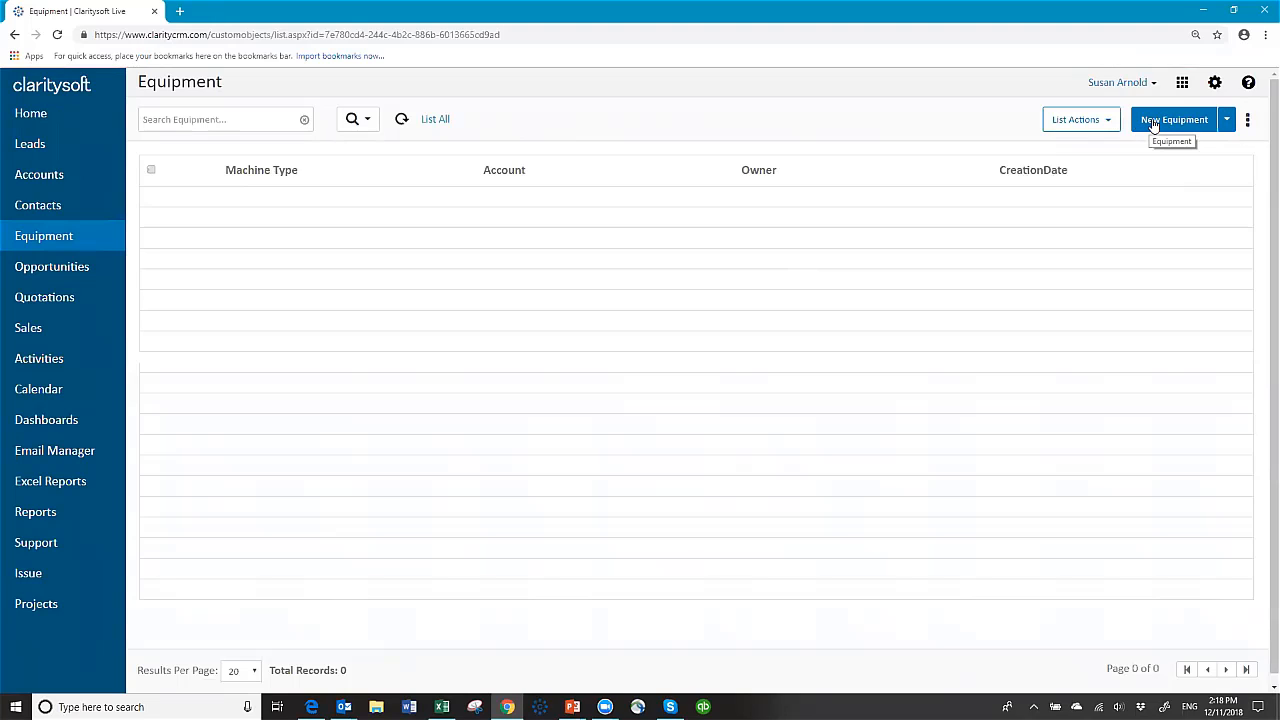
left_click(40, 175)
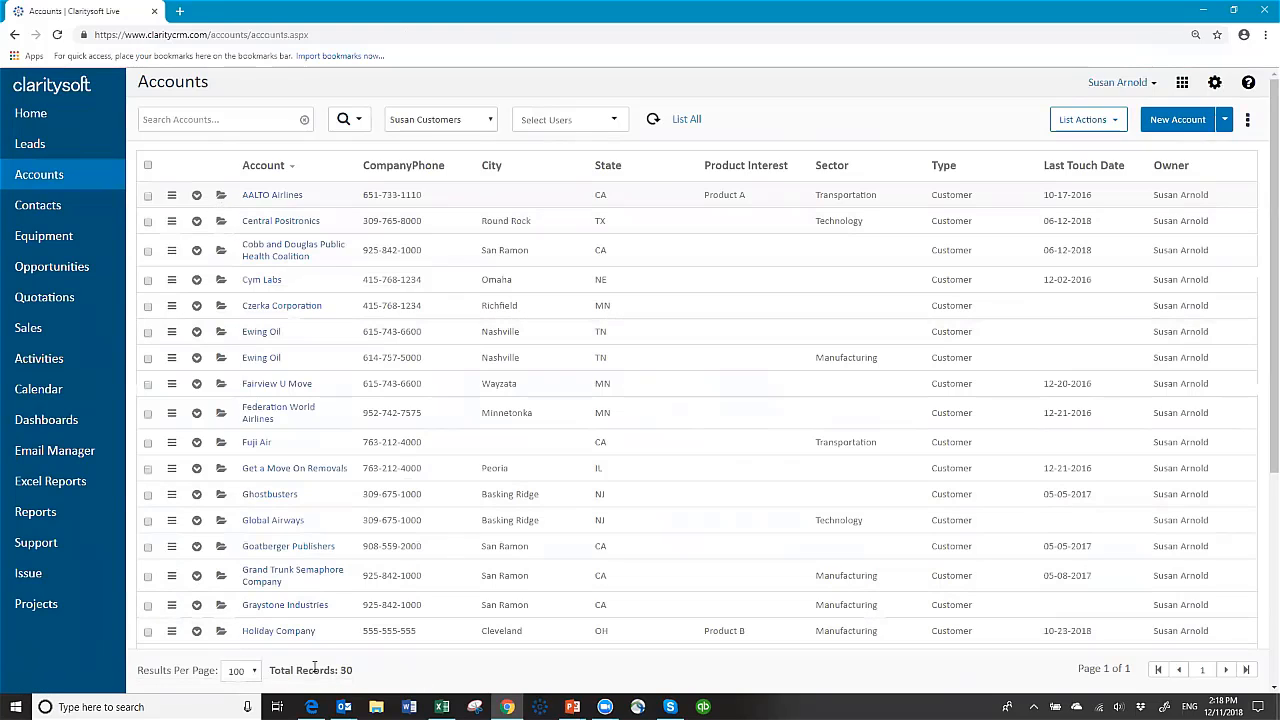
left_click(221, 607)
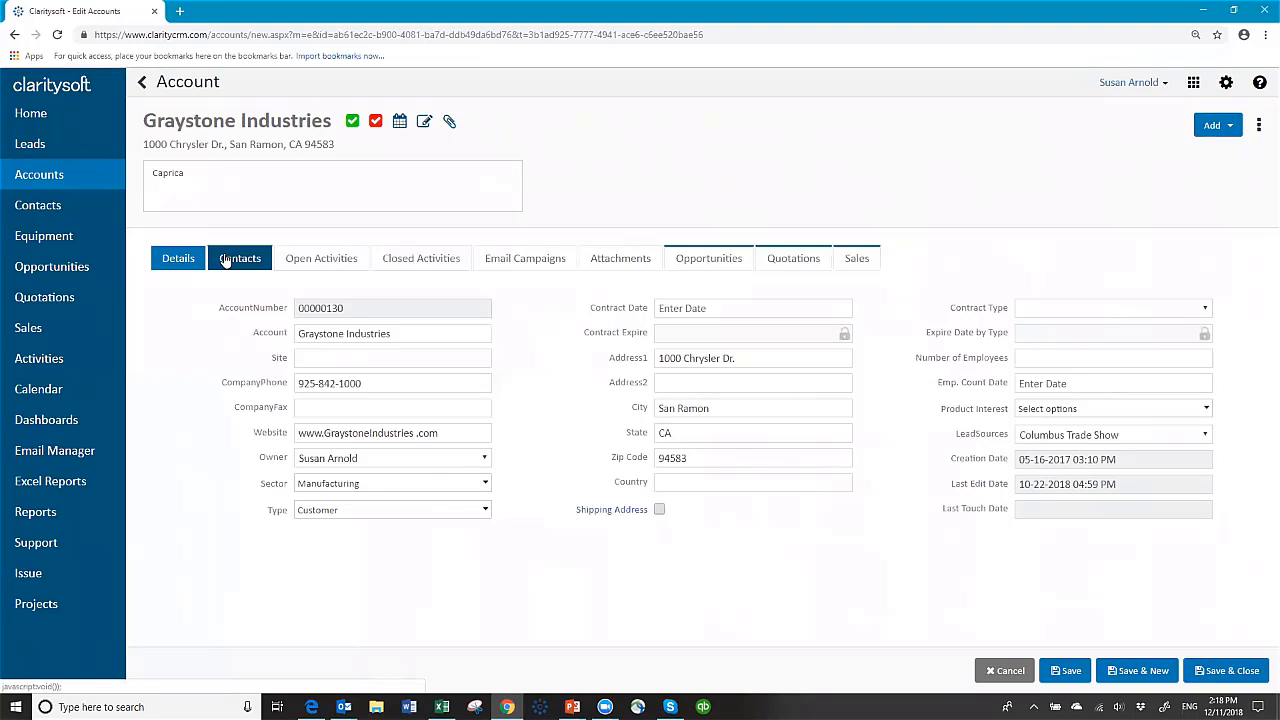
Step: Close the account and, in Accounts Tab Settings, make Equipment visible after Closed Activities
left_click(1009, 675)
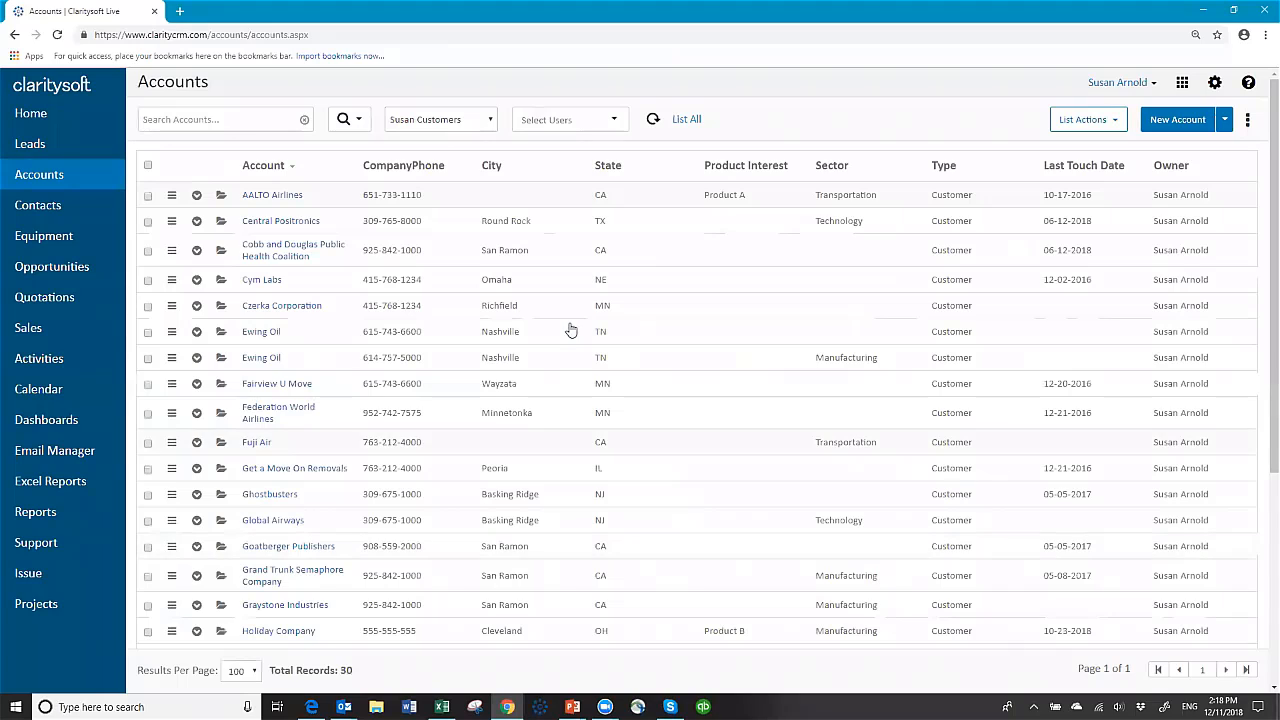
left_click(1248, 122)
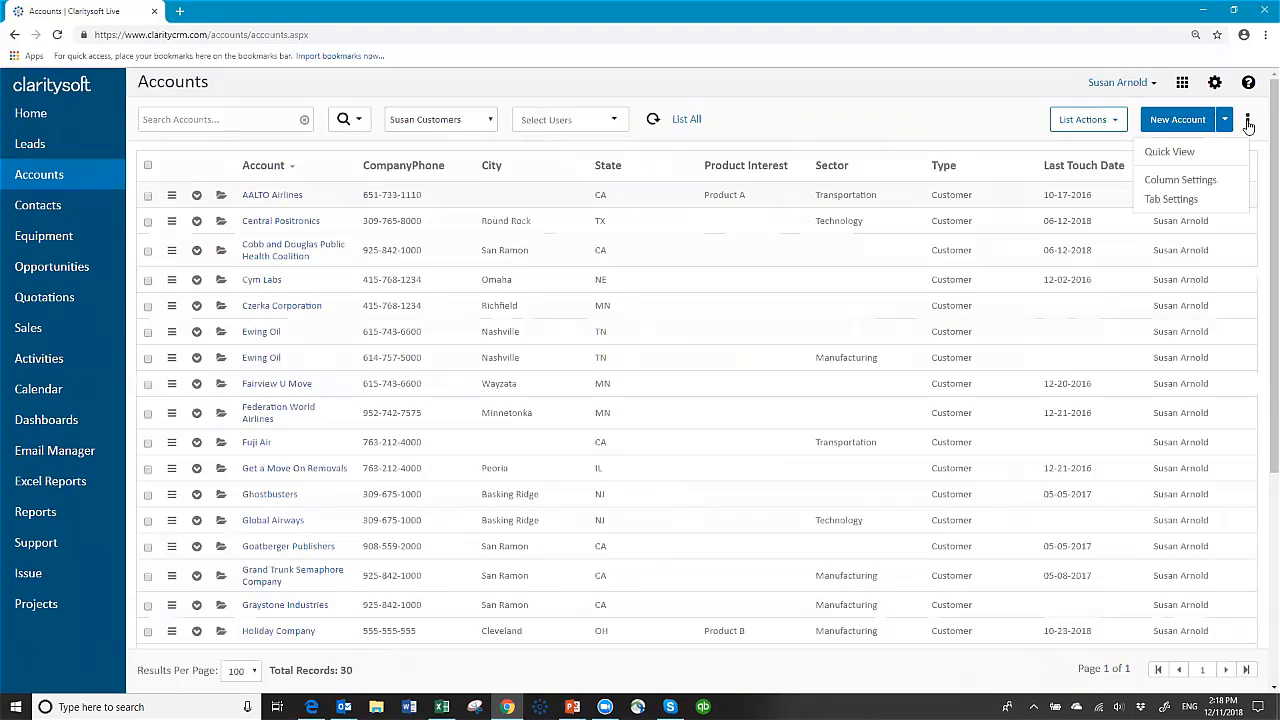
left_click(1172, 200)
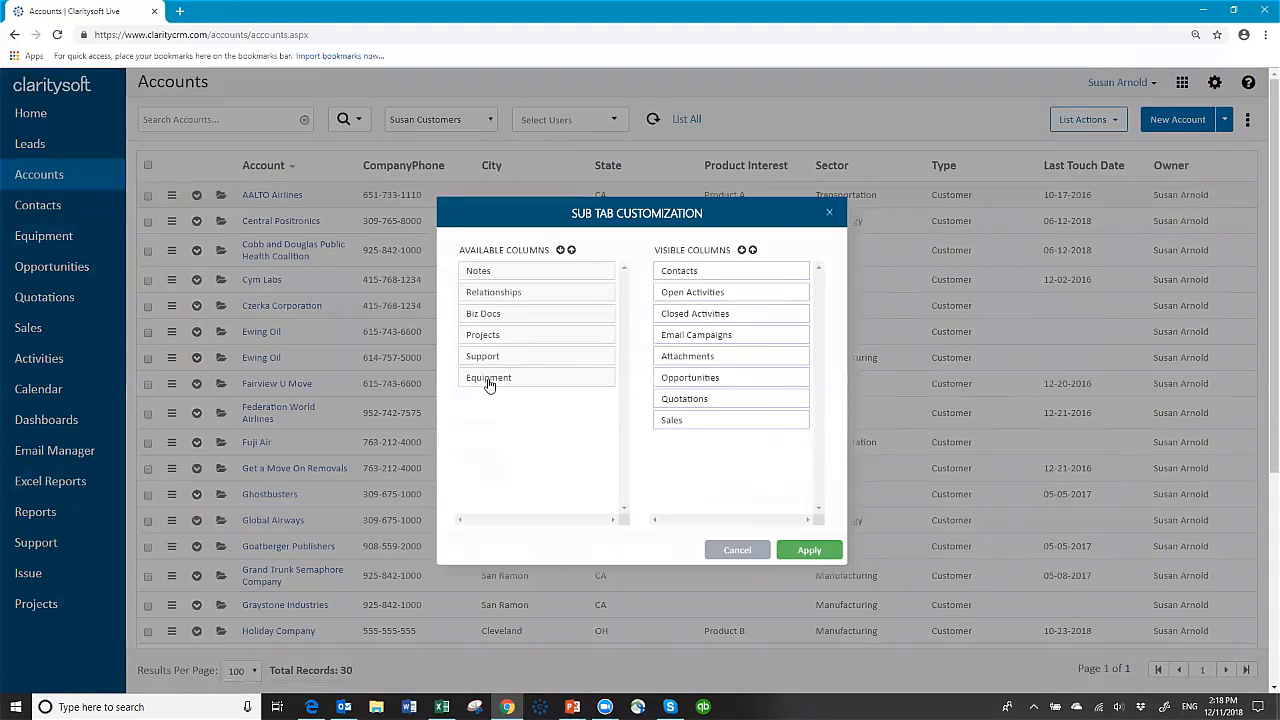
left_click_drag(509, 389, 688, 337)
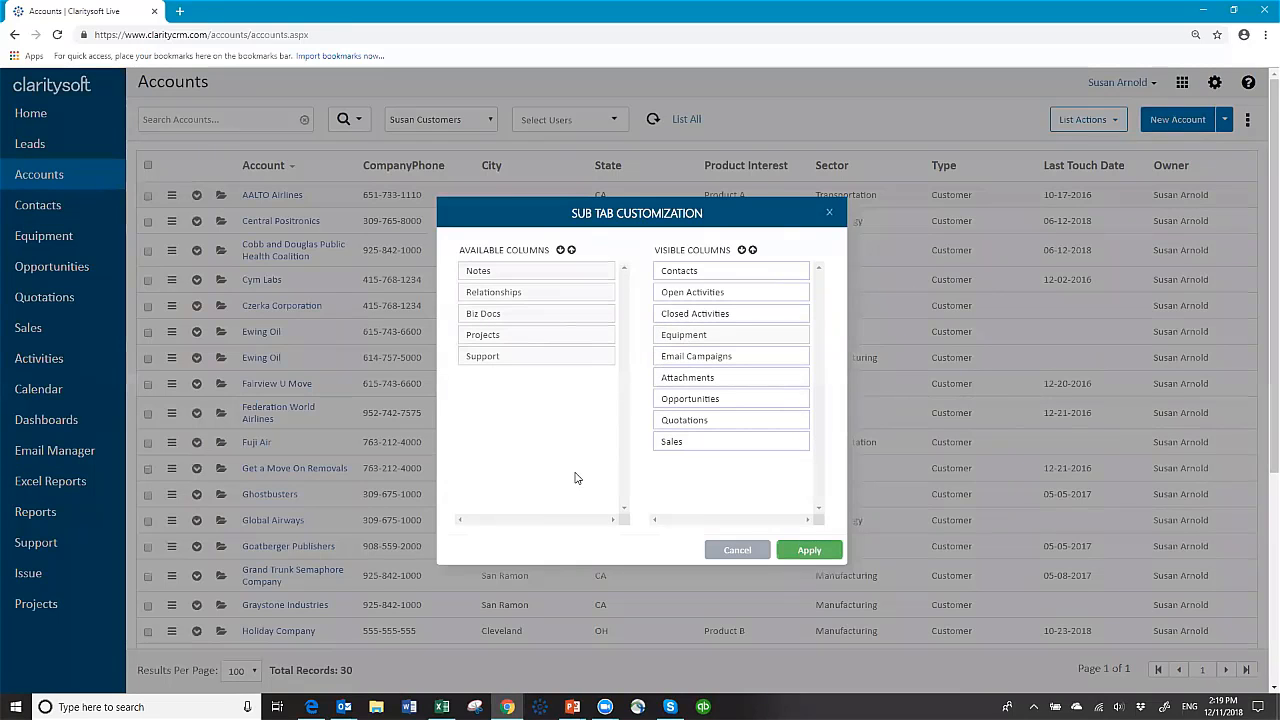
left_click(810, 552)
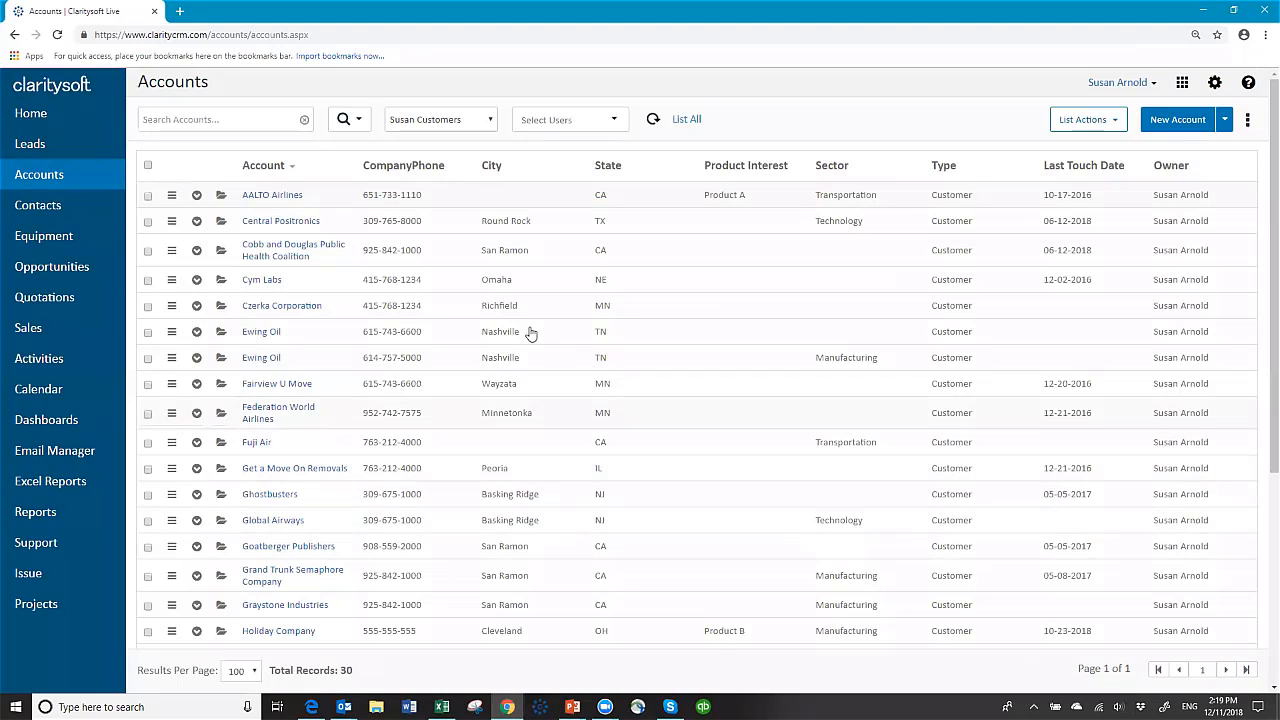
Step: Reopen the Graystone Industries account and show its empty Equipment sub-tab
left_click(221, 611)
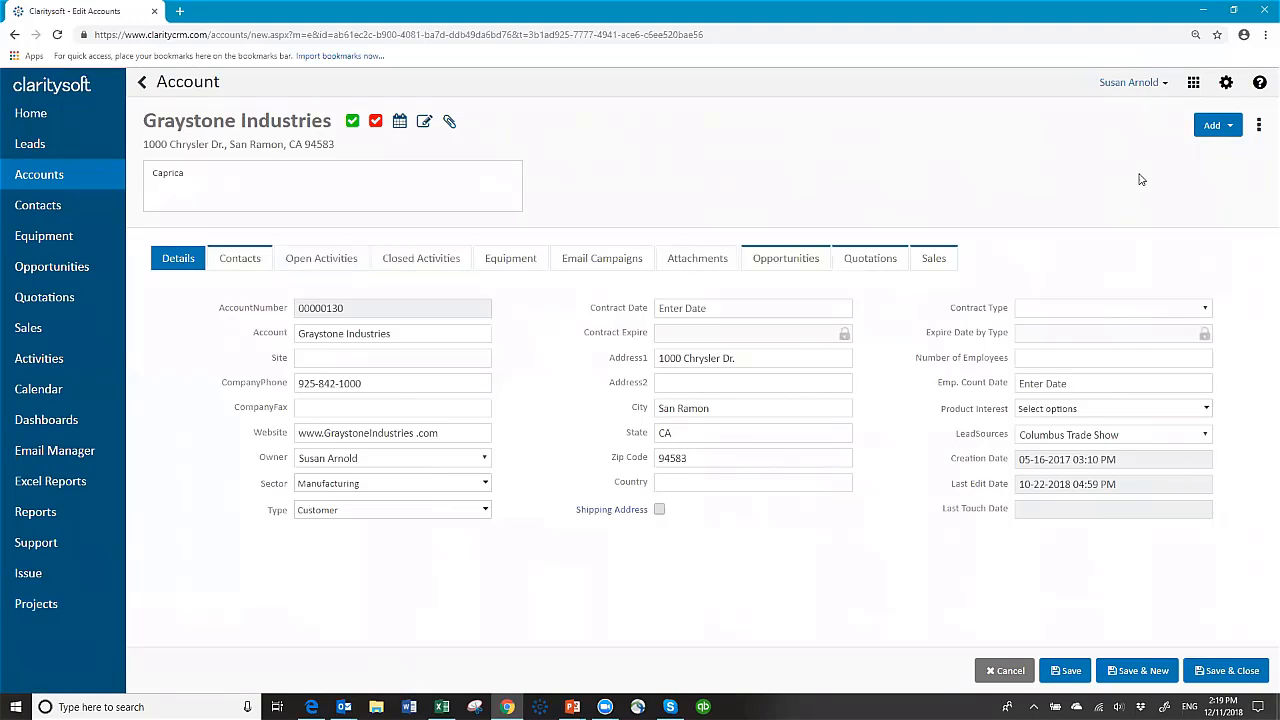
left_click(1008, 670)
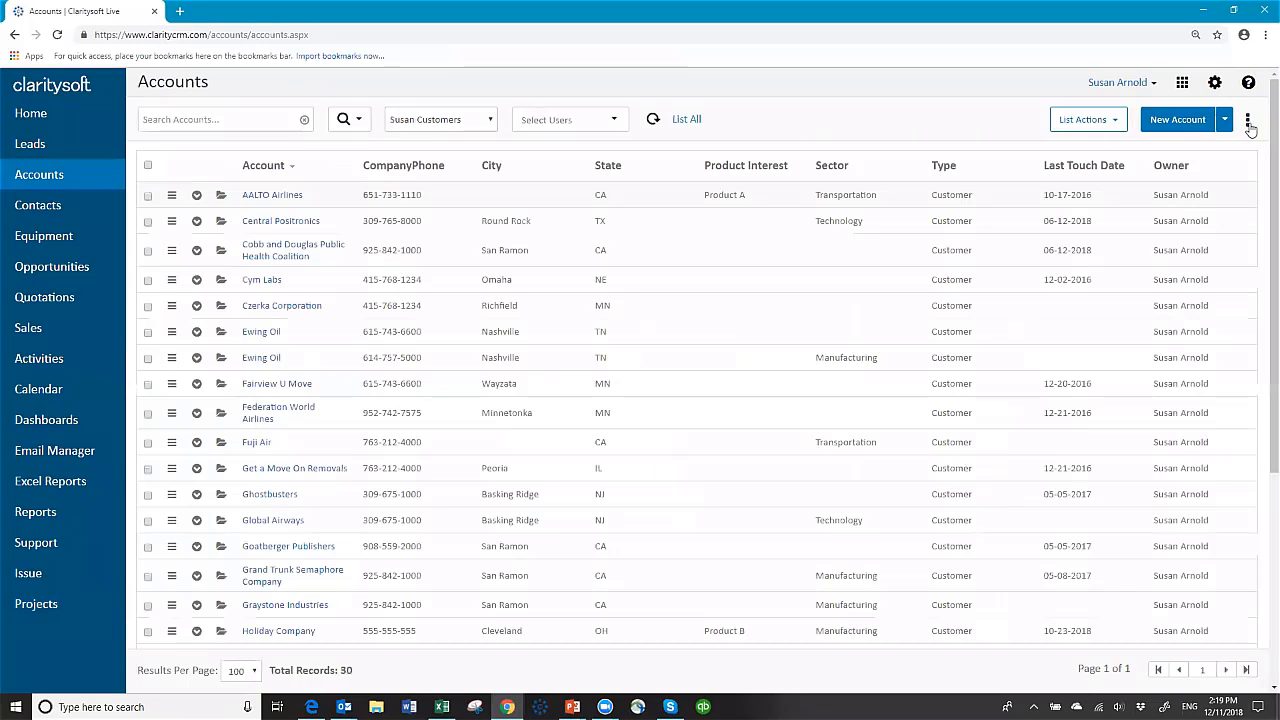
left_click(1248, 121)
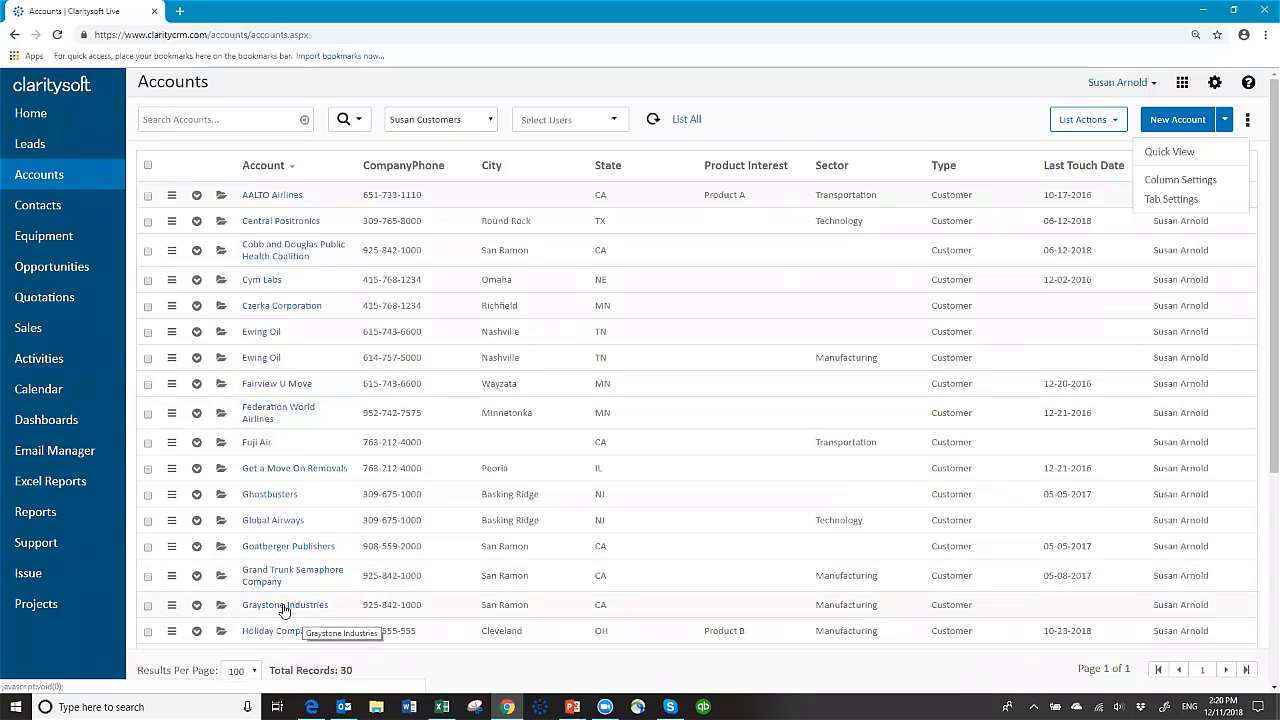
scroll(420, 557, "down", 3)
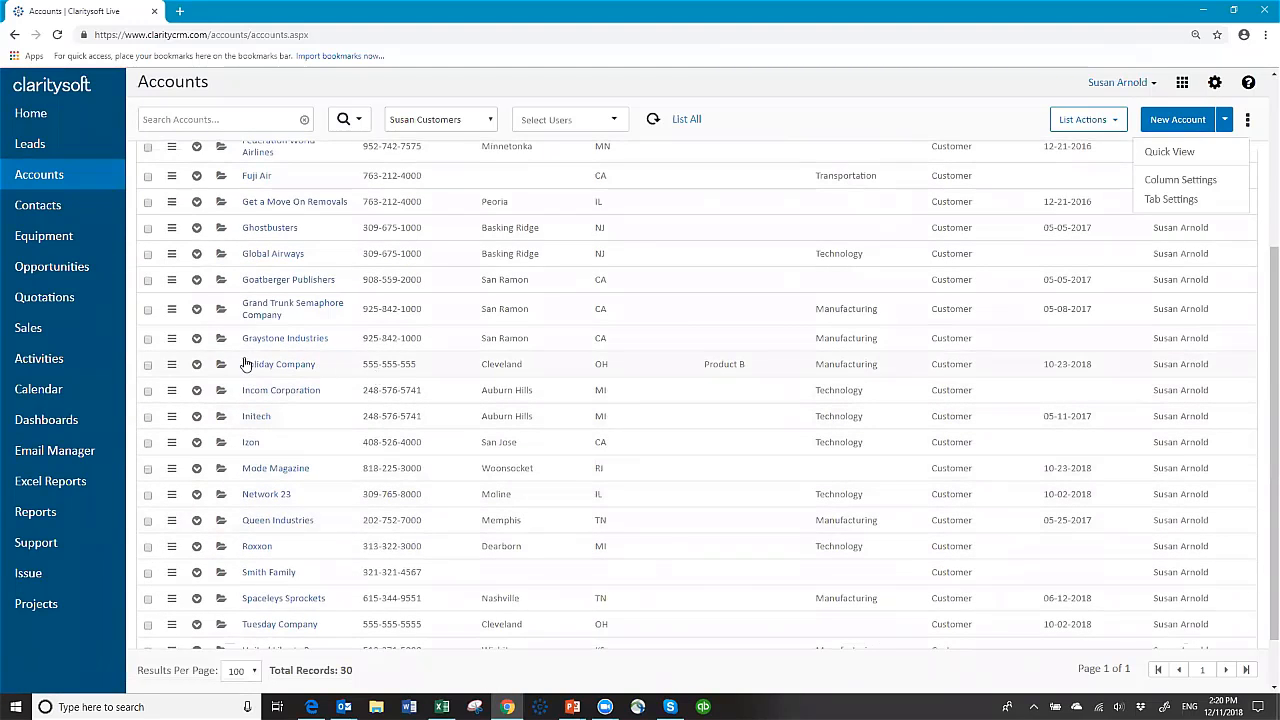
left_click(222, 341)
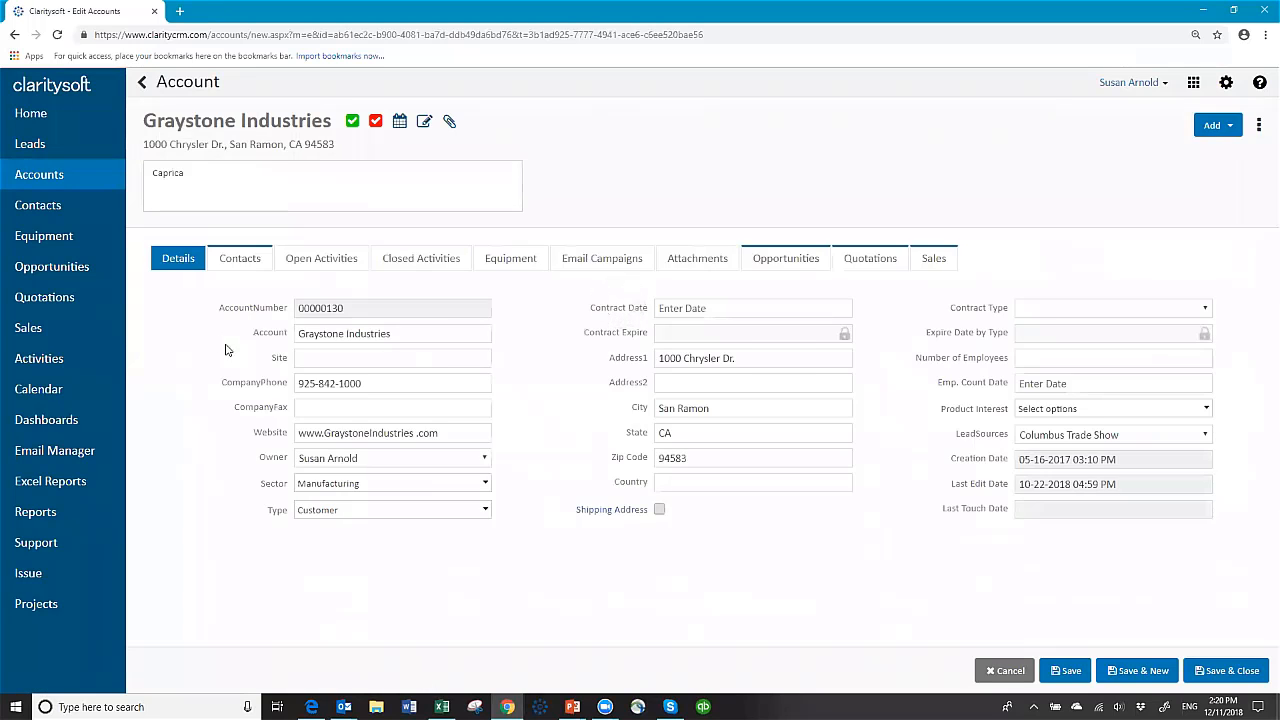
left_click(518, 262)
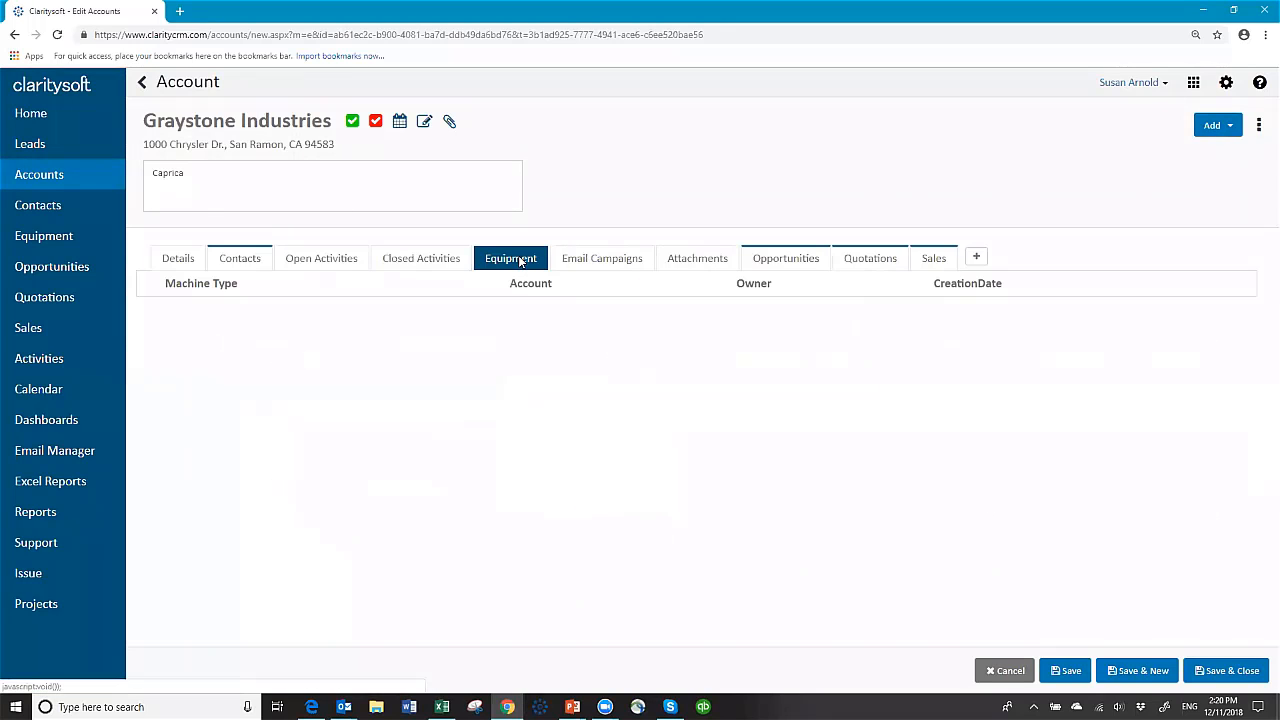
Step: Start a new equipment record: Big Machine, Model B4738, serial XXW38293
left_click(976, 258)
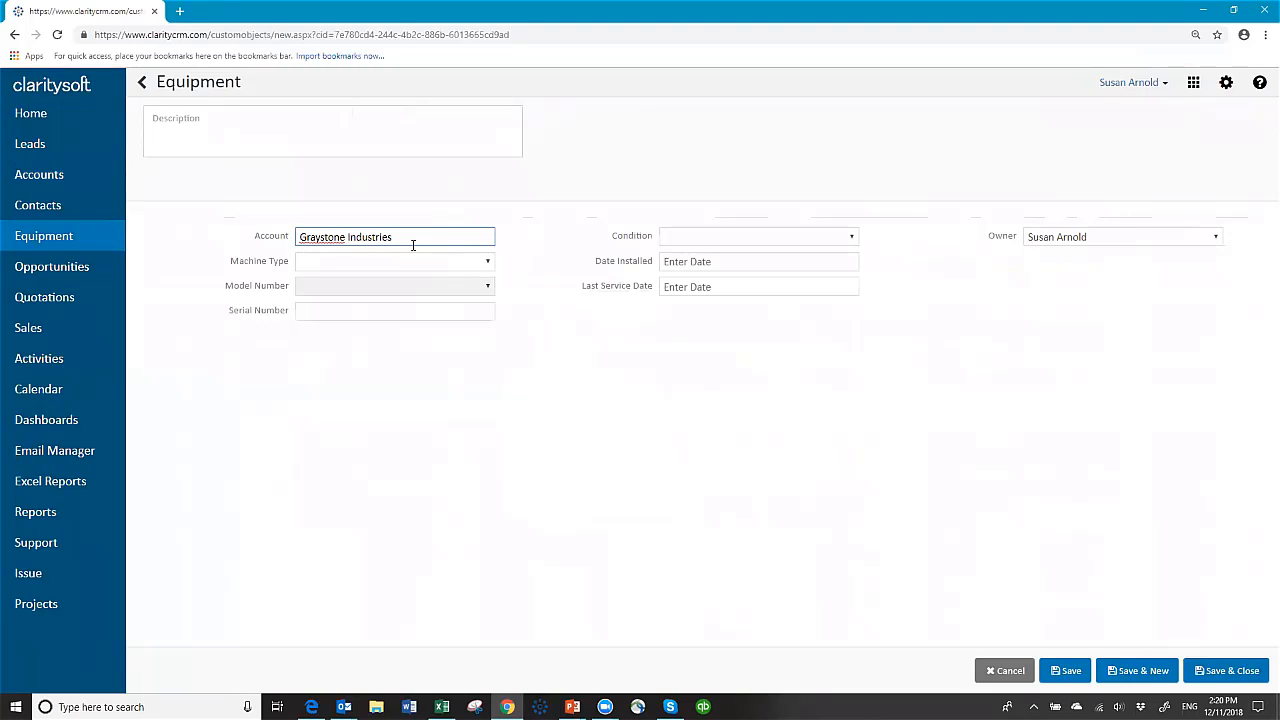
left_click(489, 266)
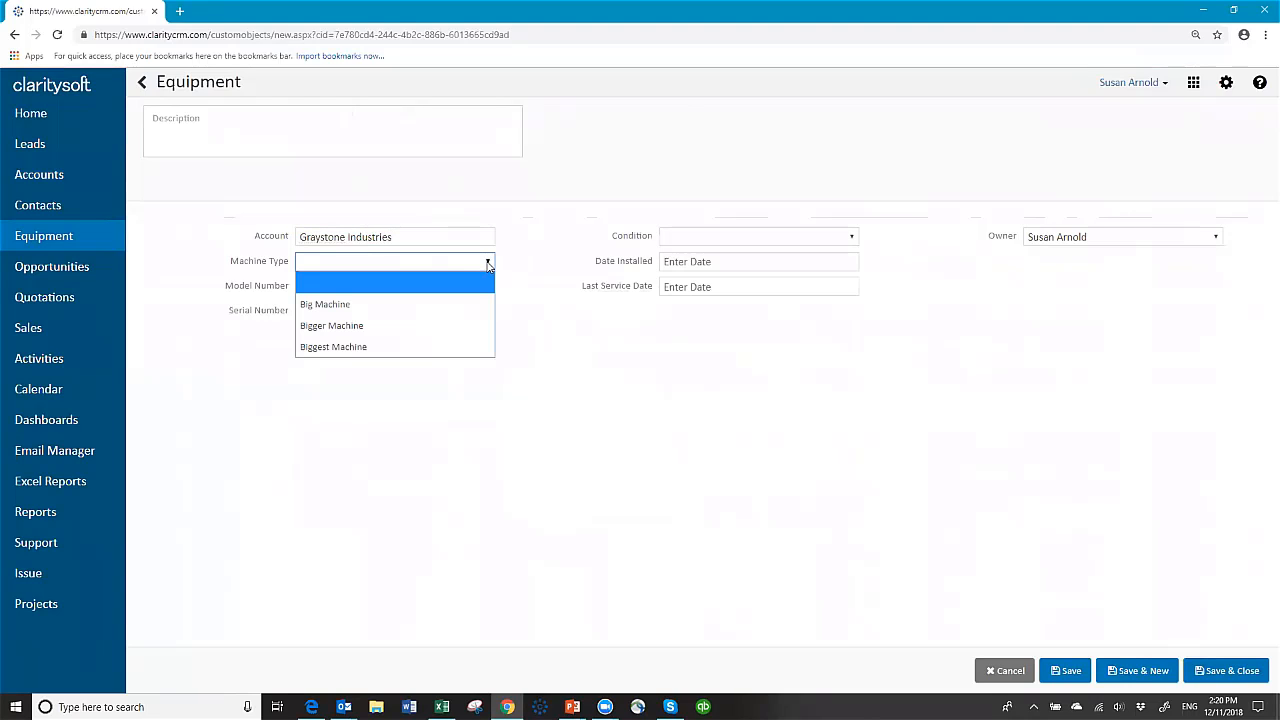
left_click(373, 304)
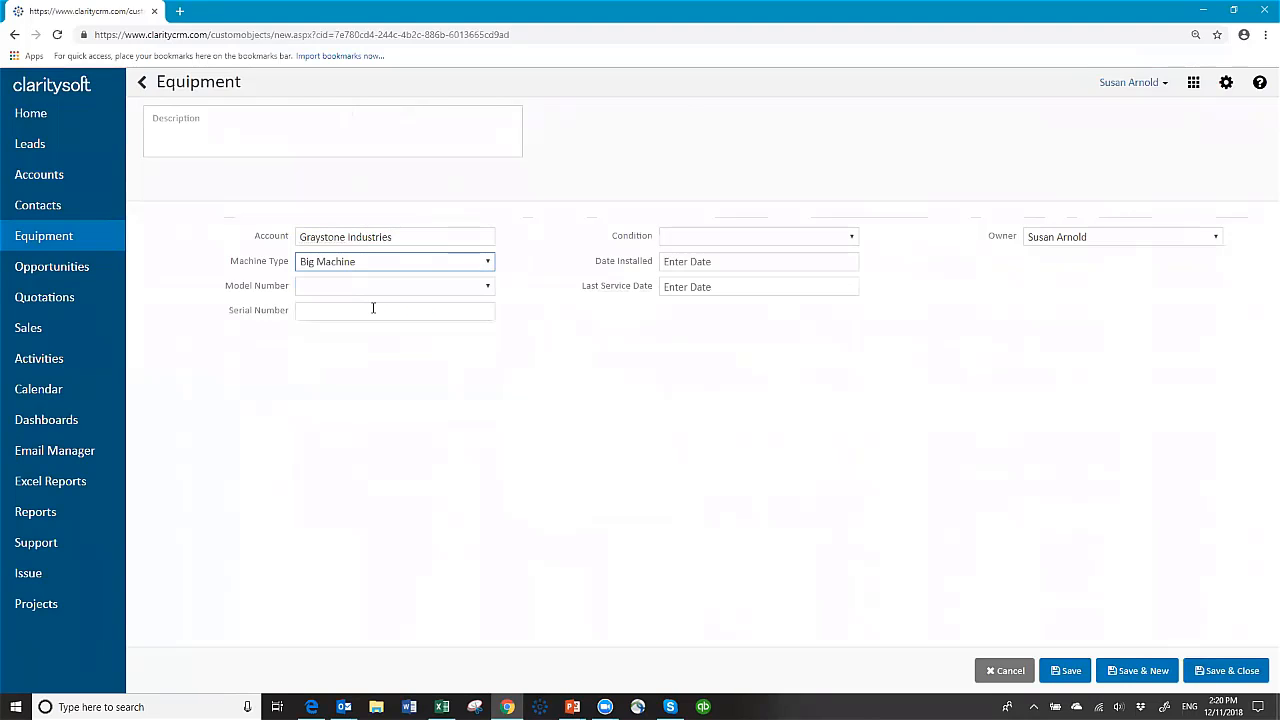
left_click(488, 286)
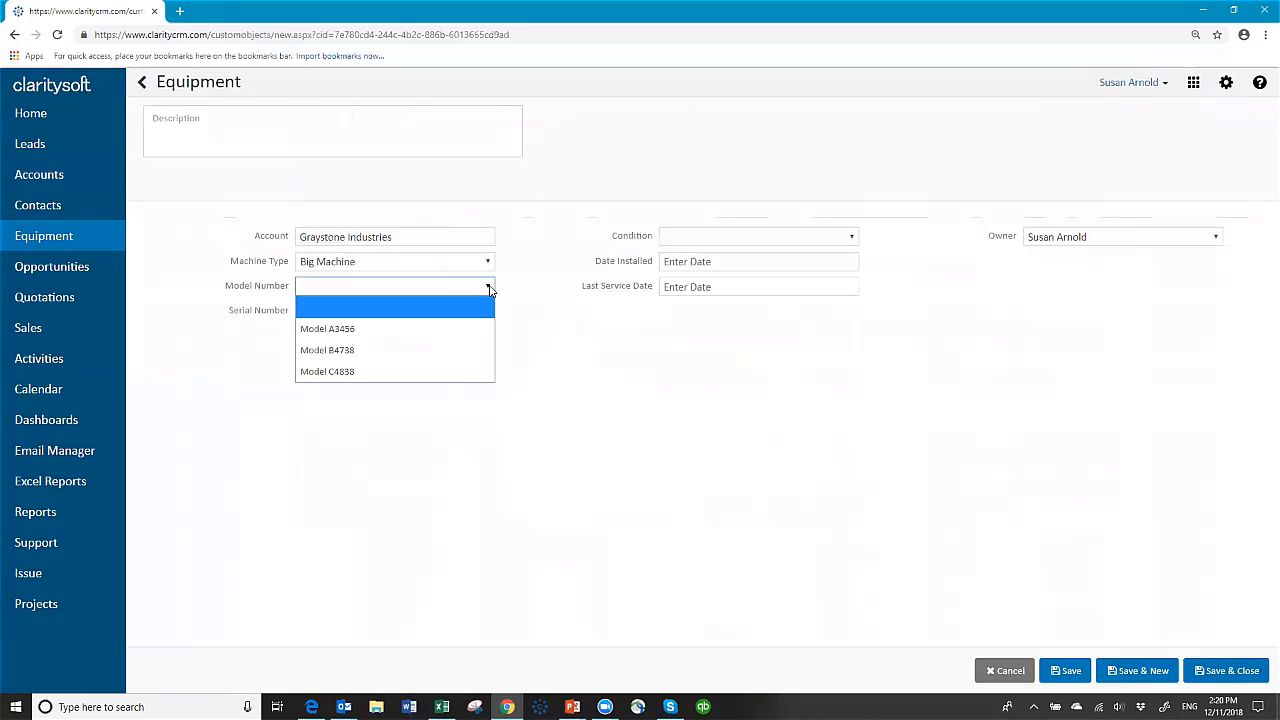
left_click(386, 349)
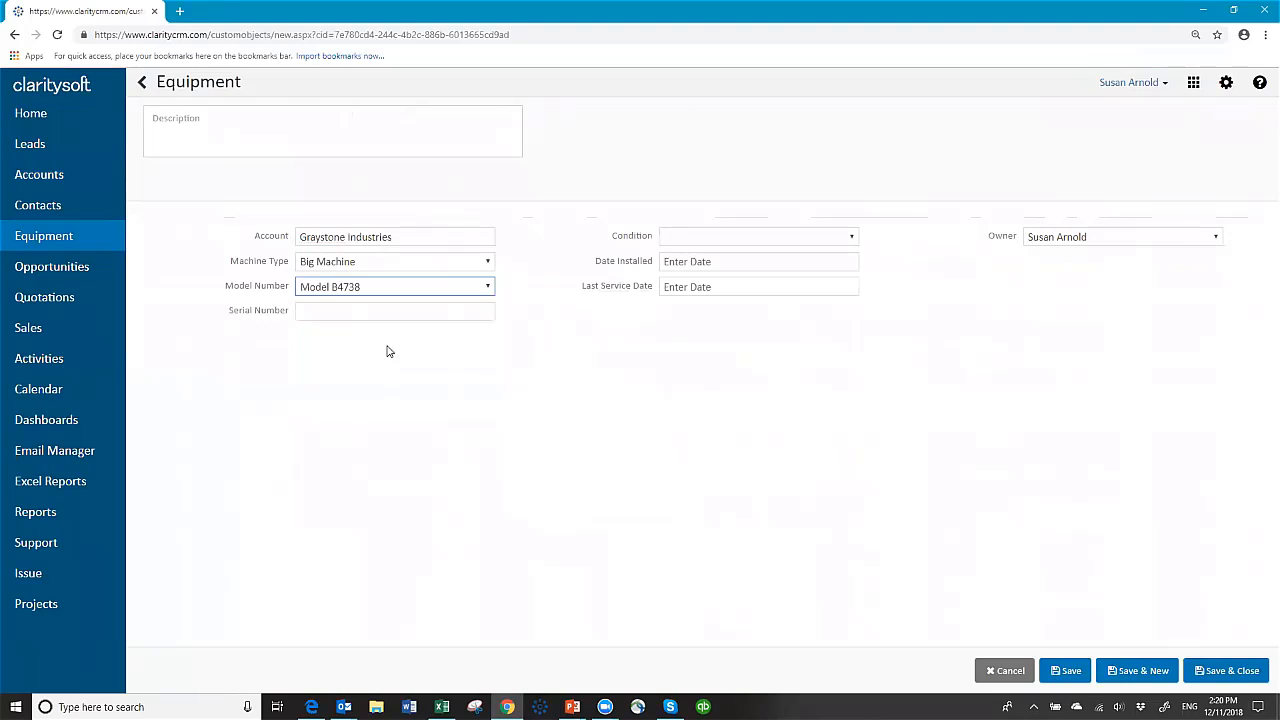
left_click(354, 315)
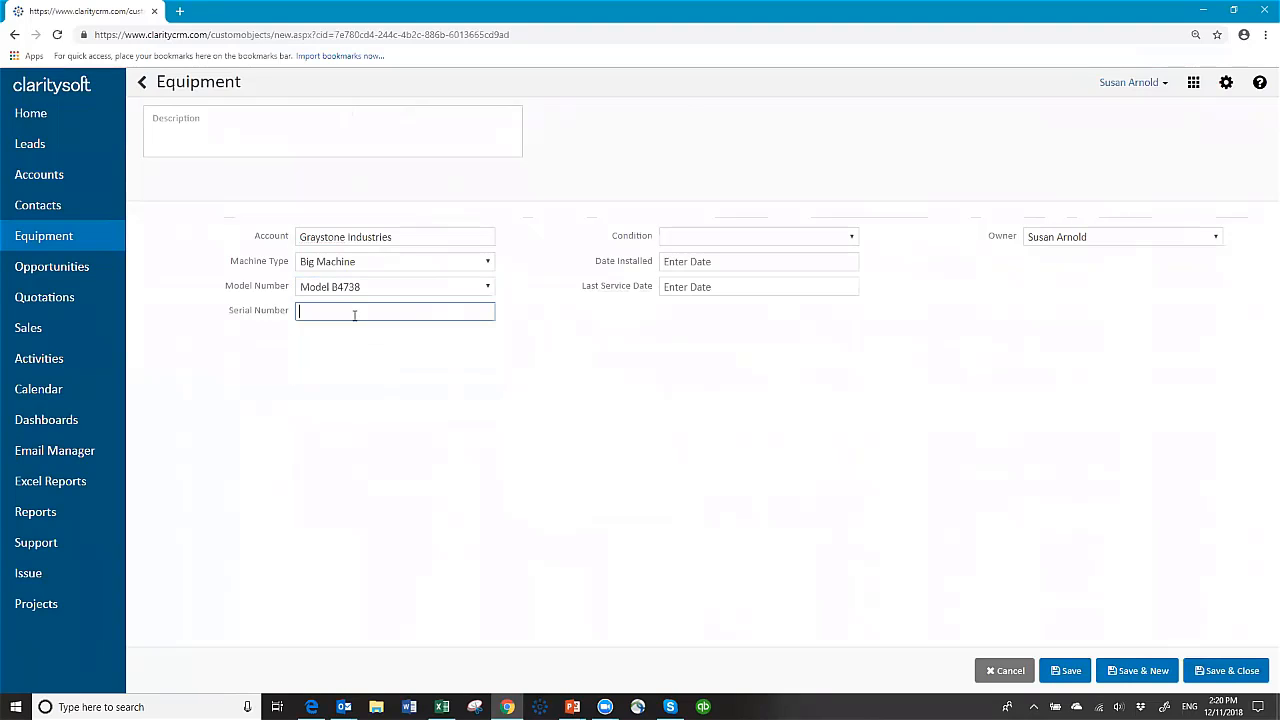
type("XXW38293")
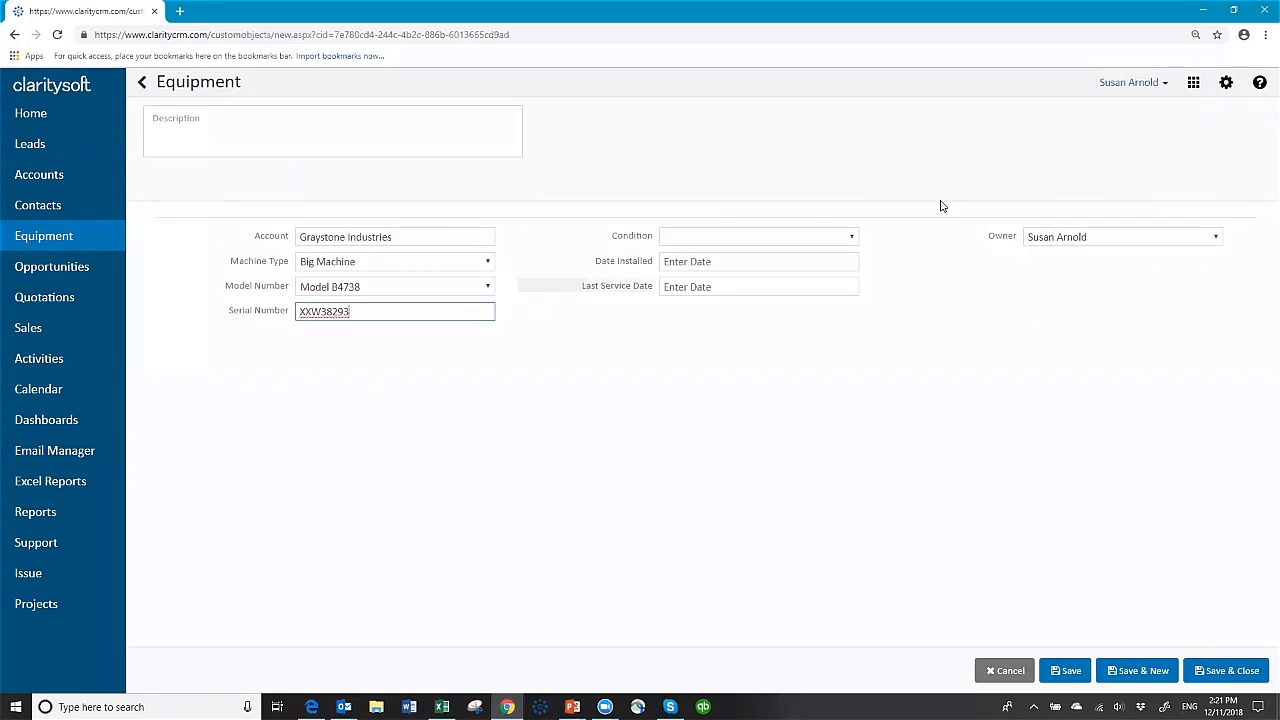
Step: Set condition New, Date Installed 10-25-2016 and Last Service Date 09-17-2018
left_click(851, 238)
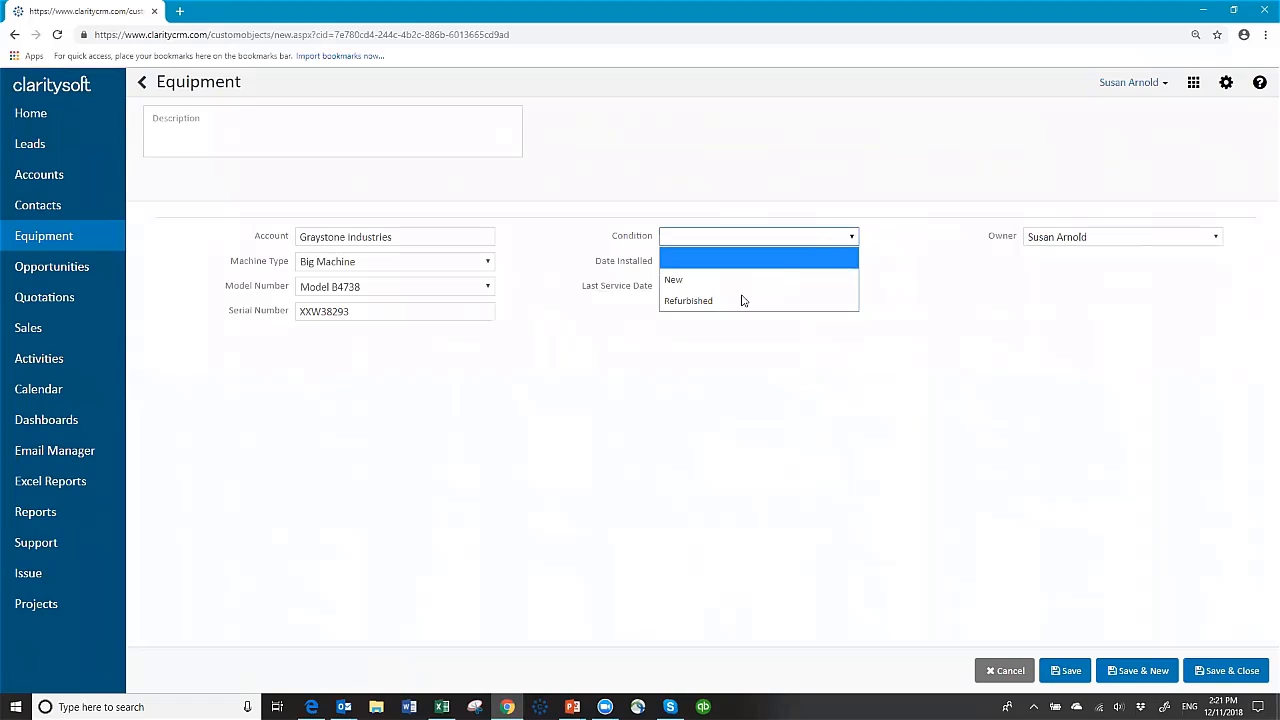
left_click(704, 279)
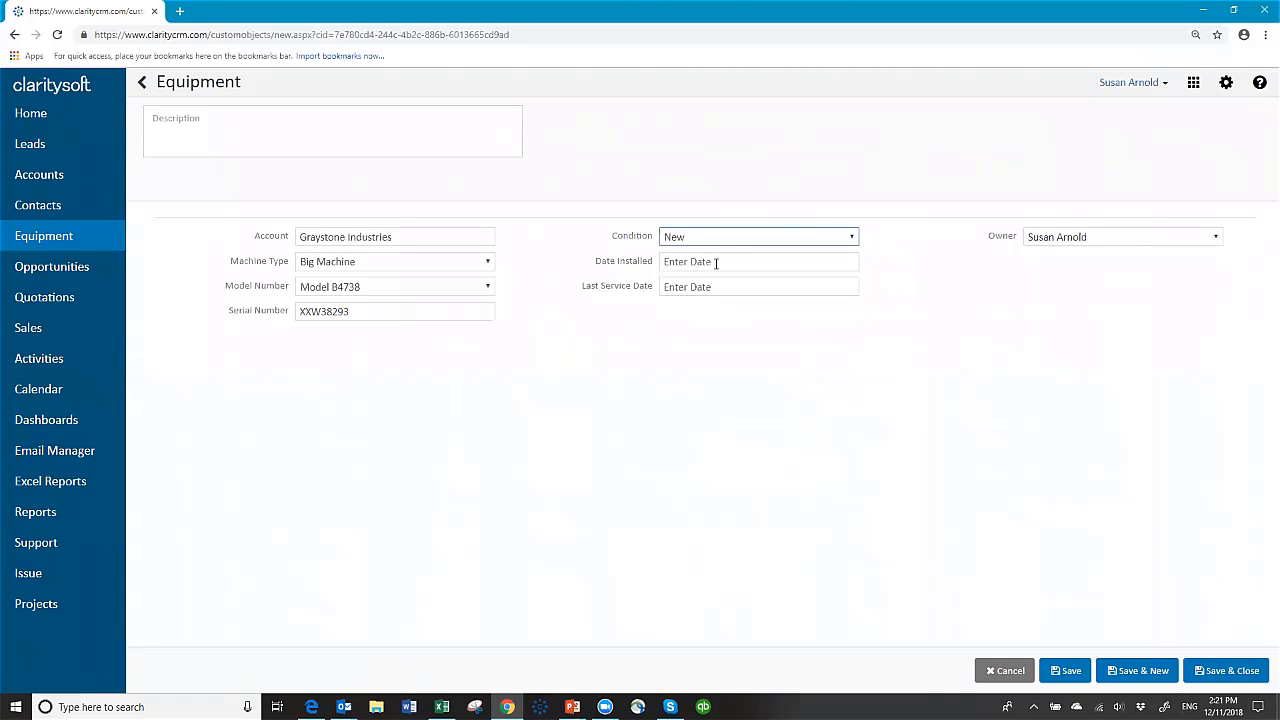
left_click(716, 262)
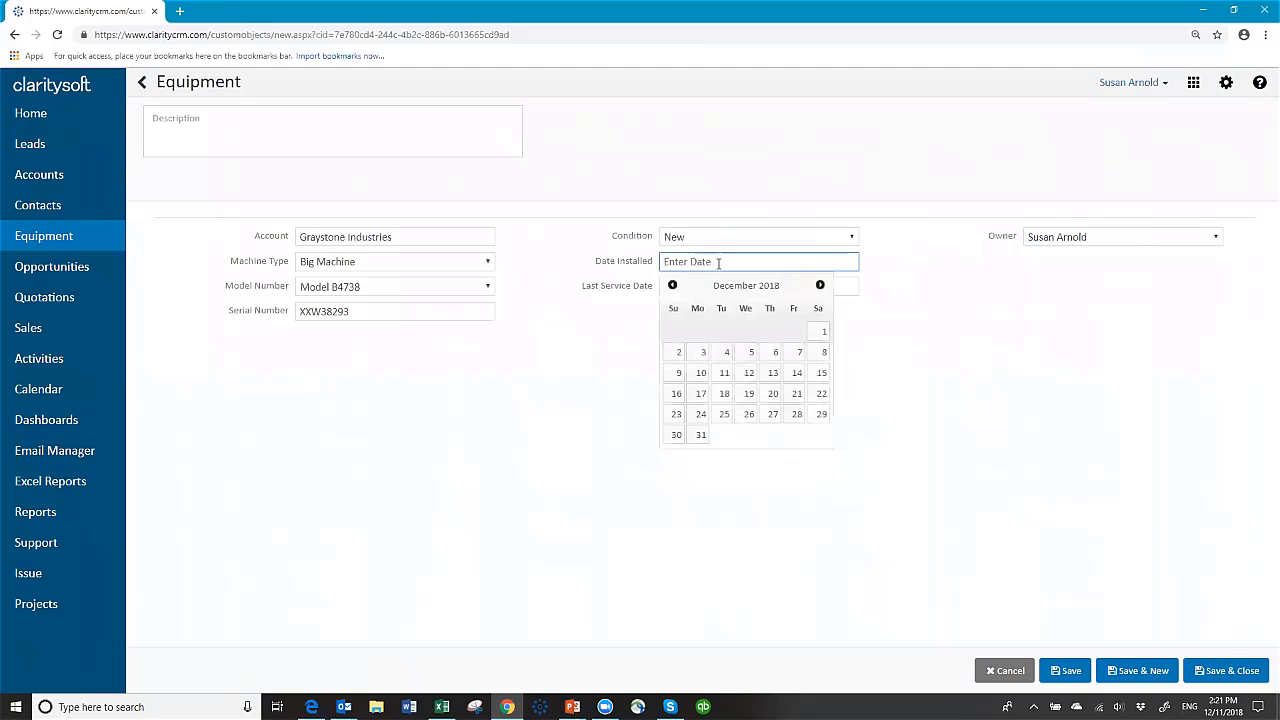
type("10-25-201")
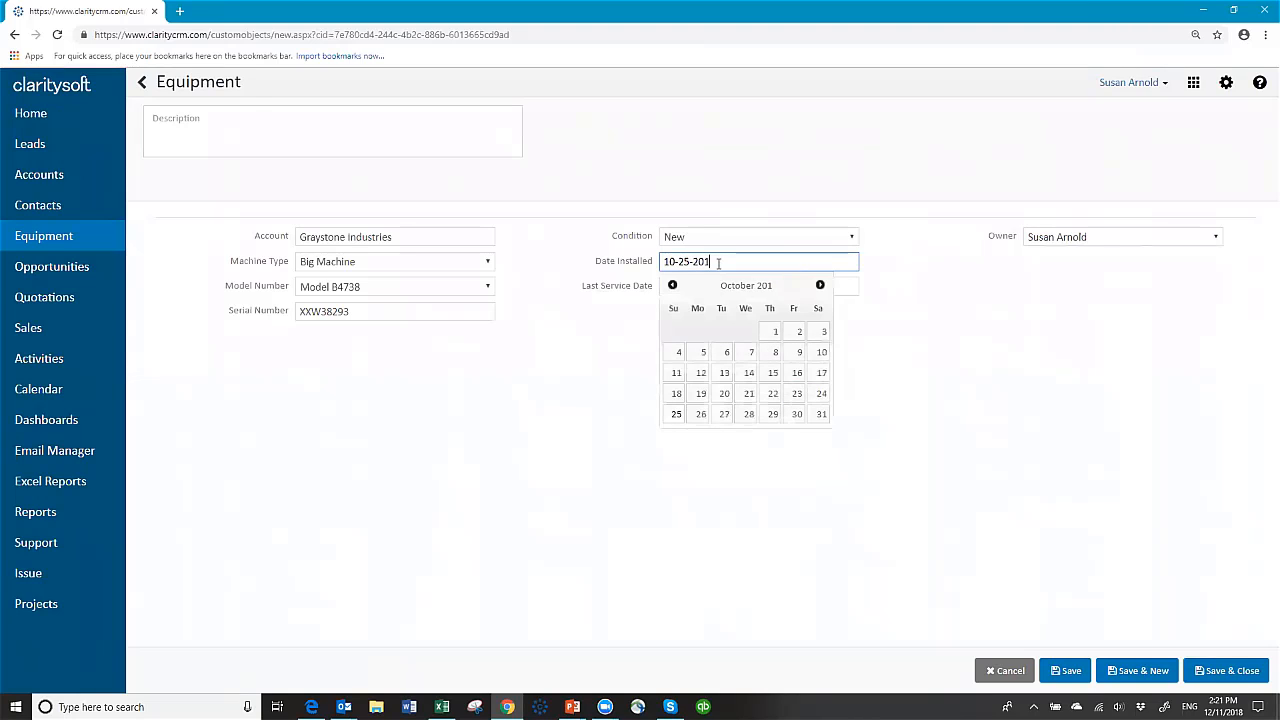
type("6")
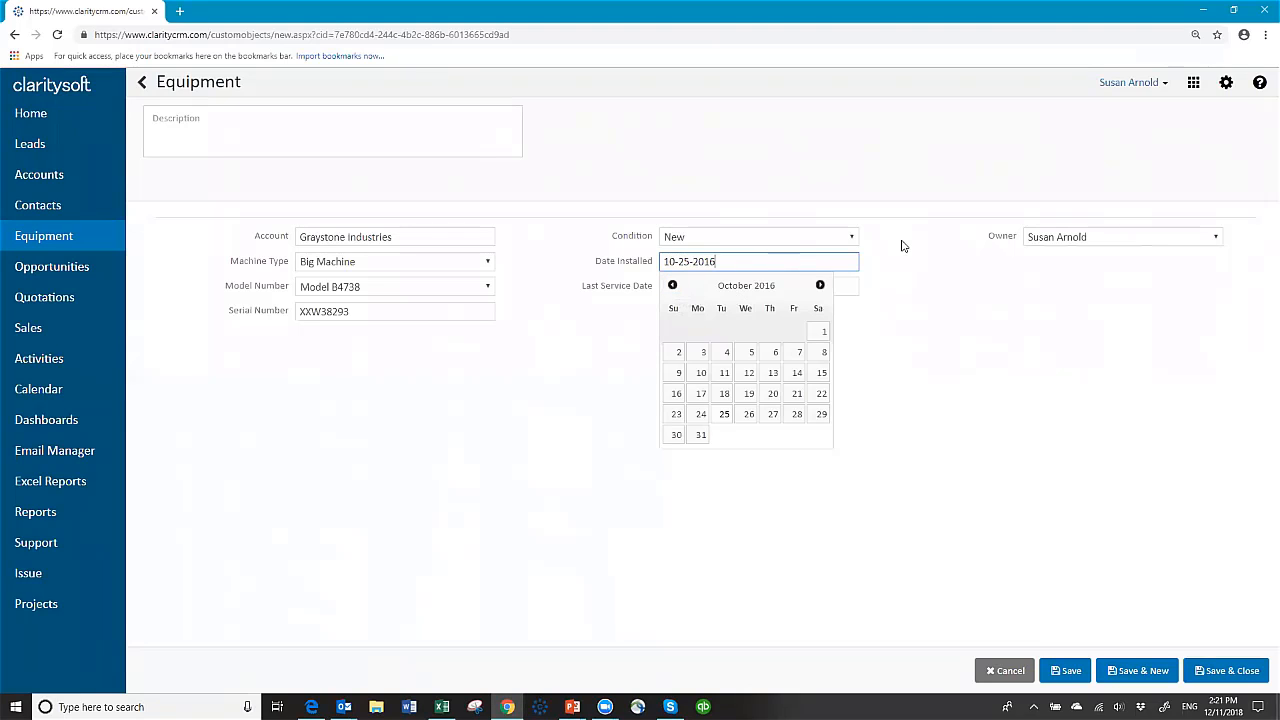
left_click(762, 287)
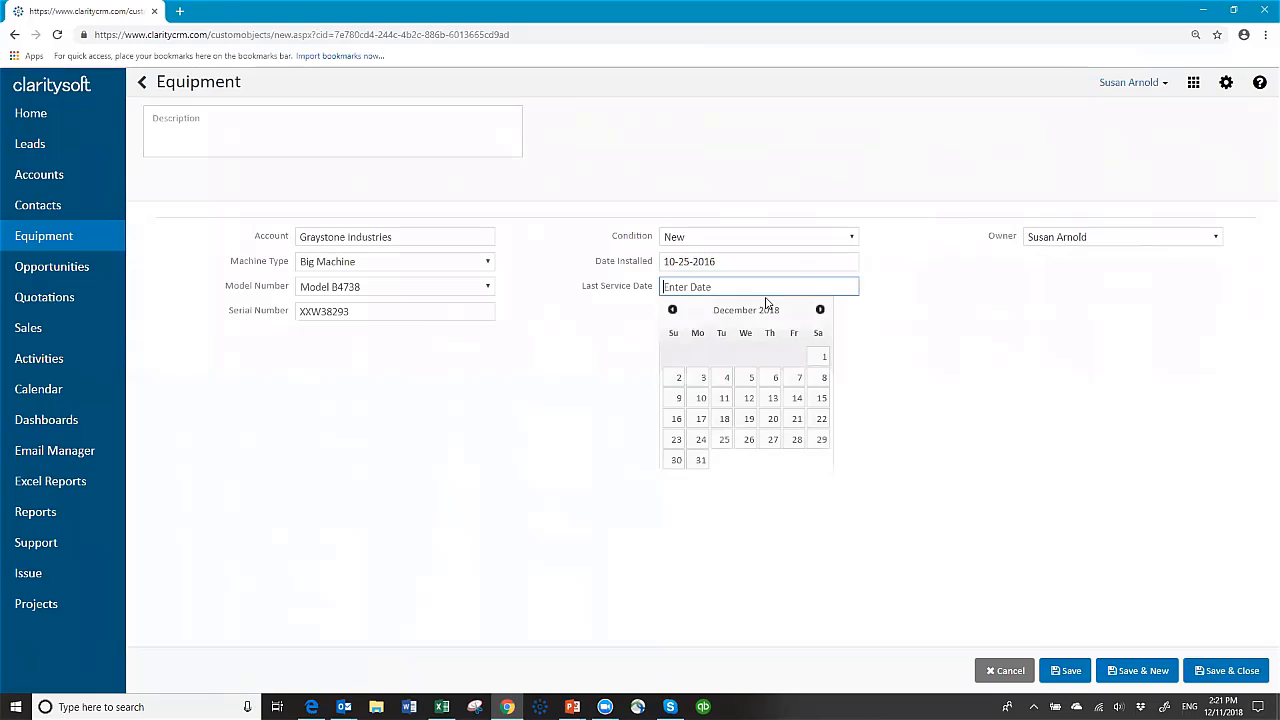
left_click(672, 310)
left_click(672, 310)
left_click(672, 310)
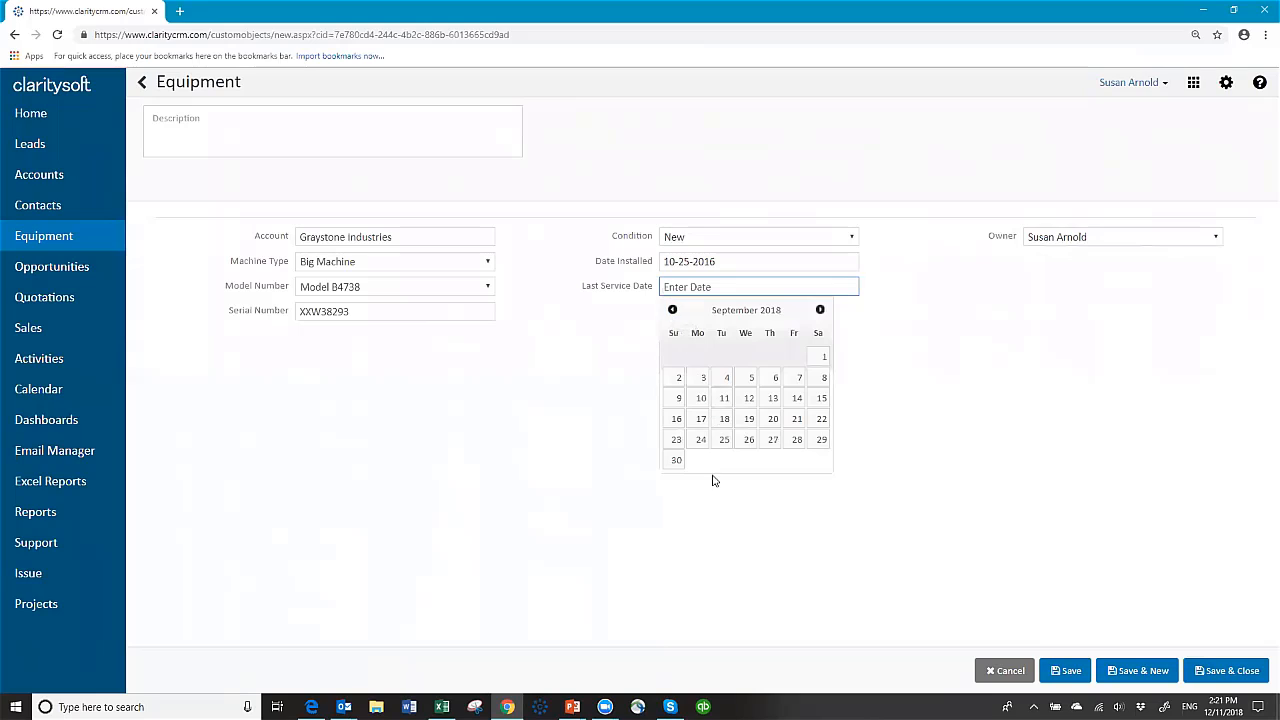
left_click(701, 418)
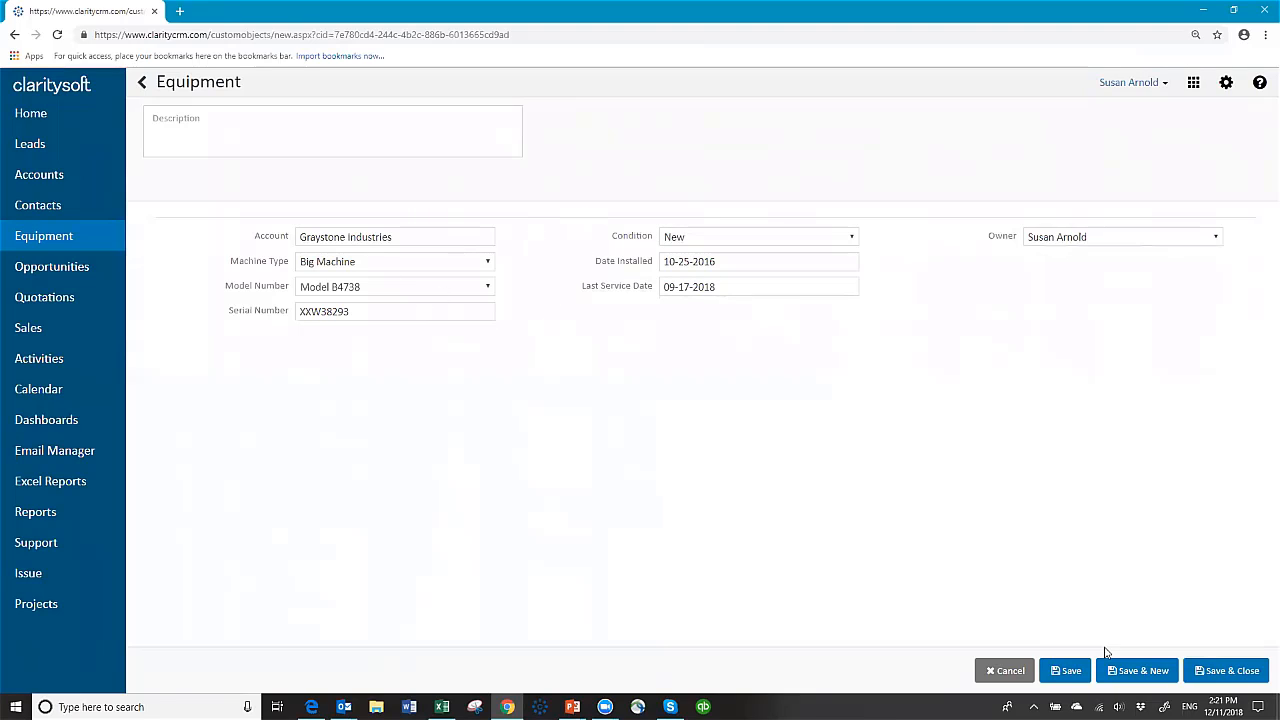
Step: Save and close the Big Machine record, confirm it on Graystone's Equipment tab, then close the account
left_click(1070, 671)
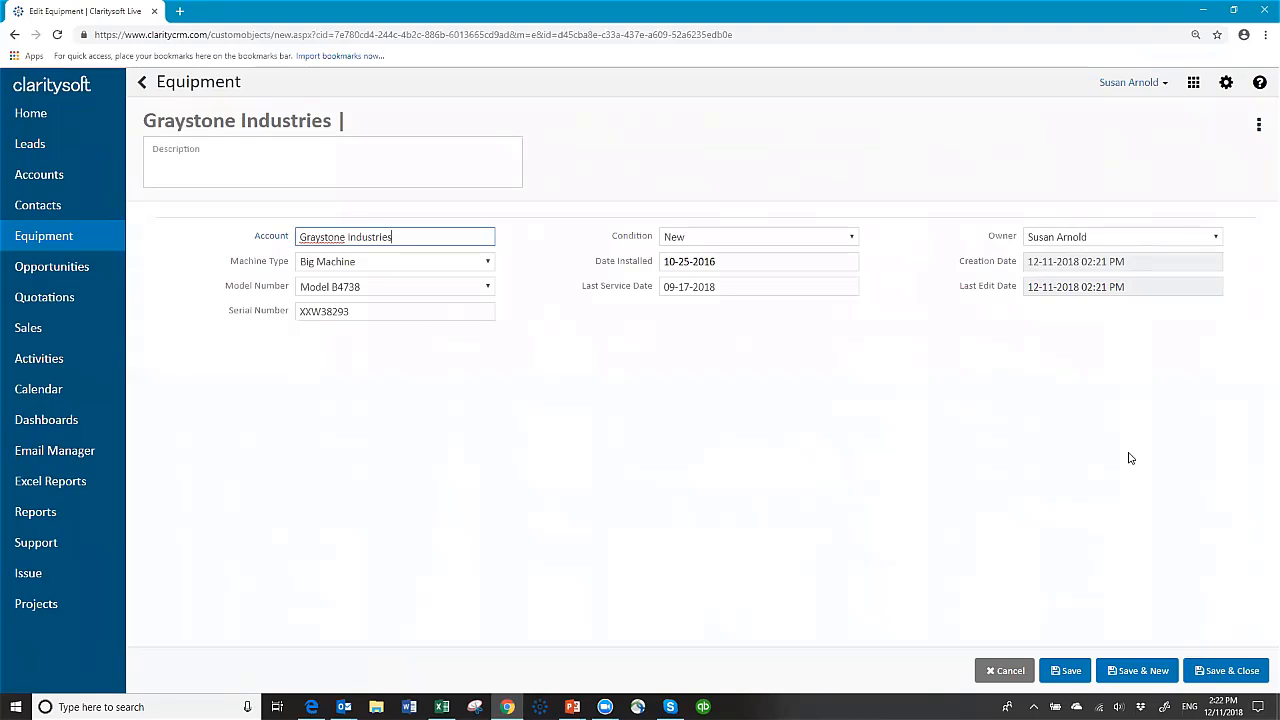
left_click(1226, 669)
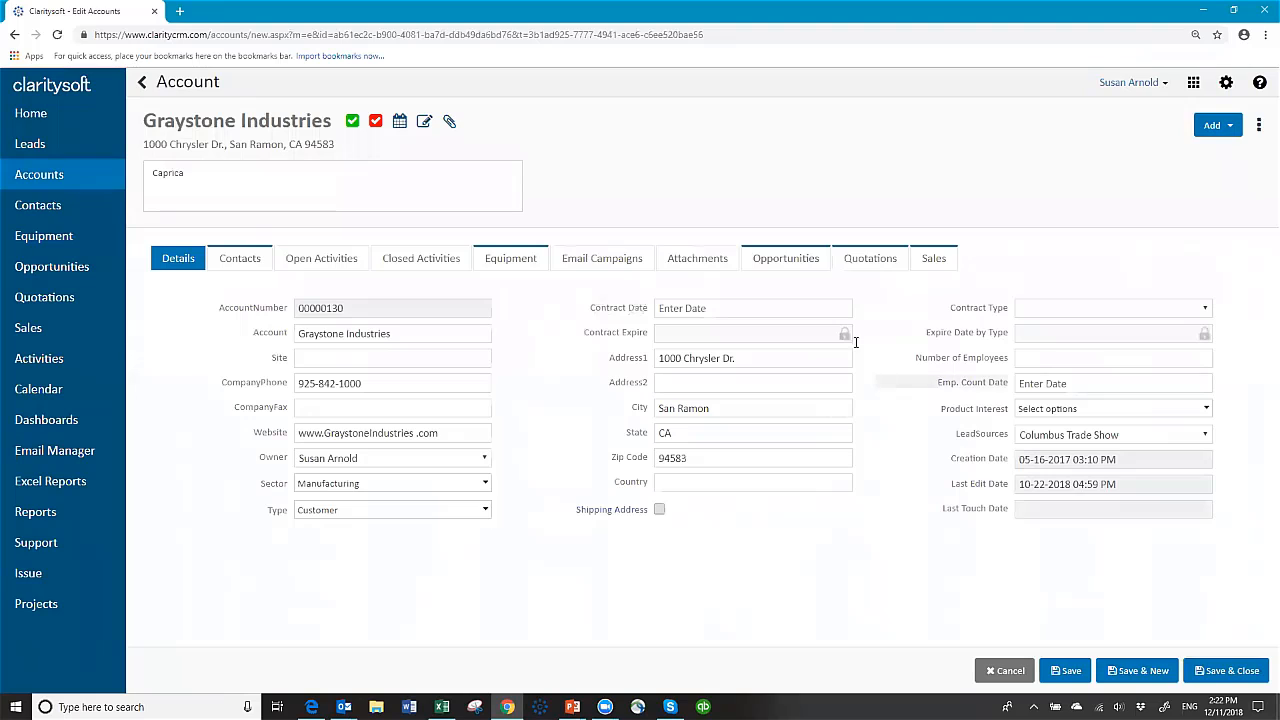
left_click(511, 262)
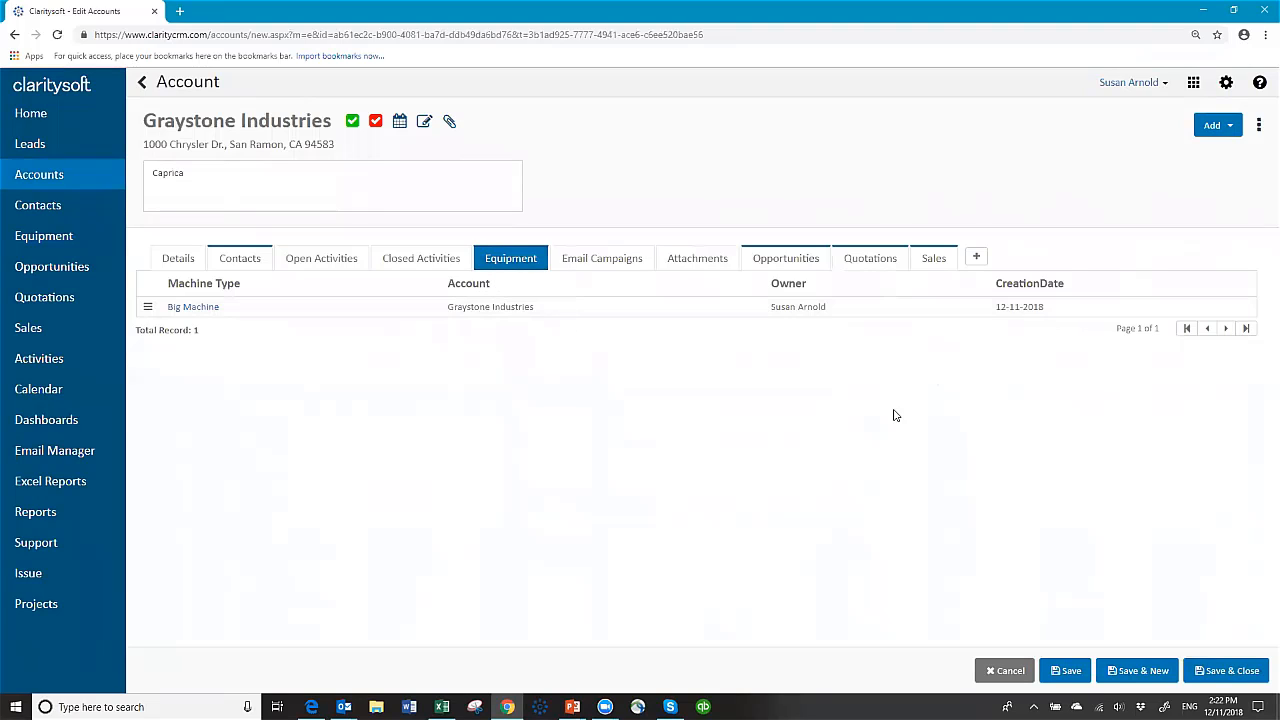
left_click(1228, 672)
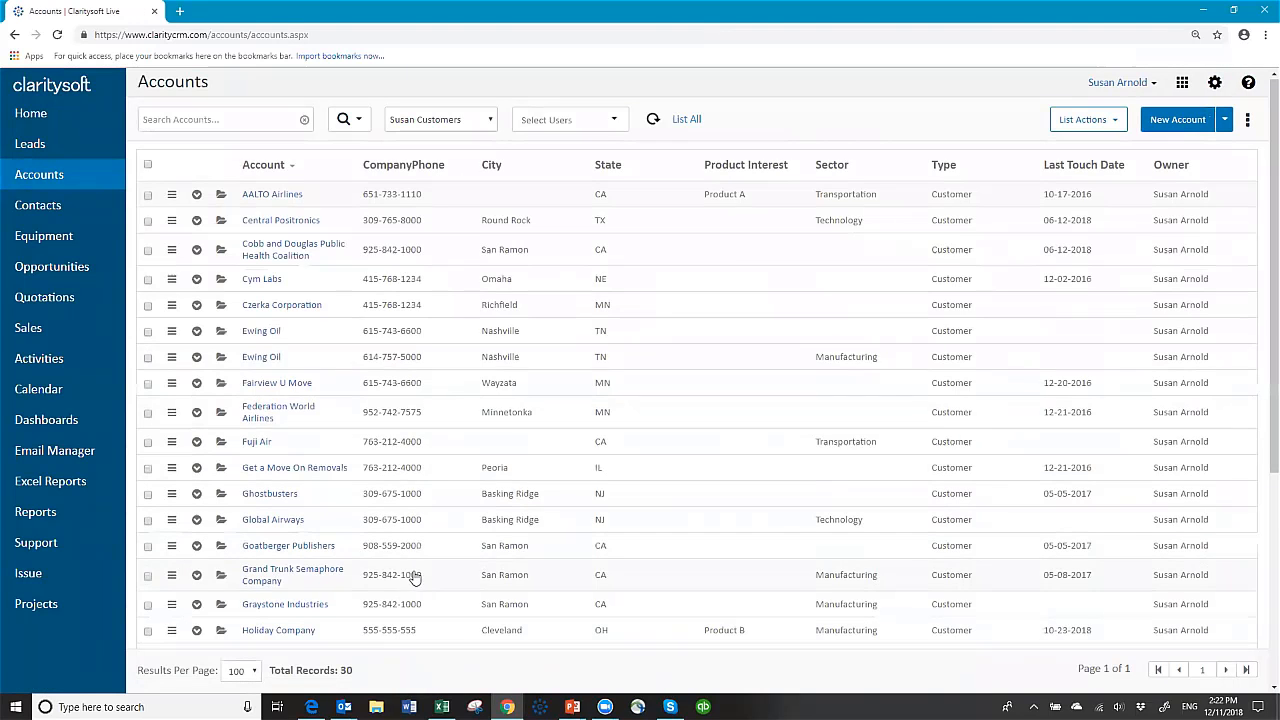
Step: Start a second Graystone Industries equipment record: Biggest Machine, Model S38392
scroll(415, 578, "down", 3)
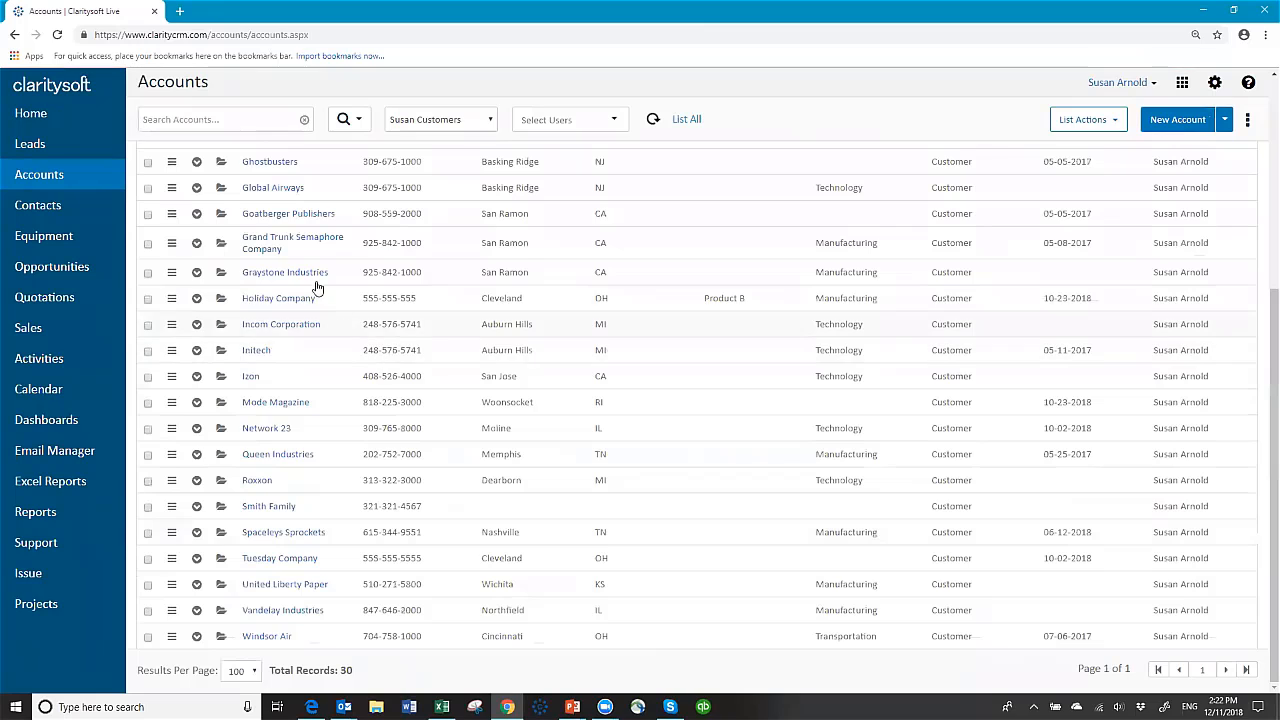
left_click(197, 274)
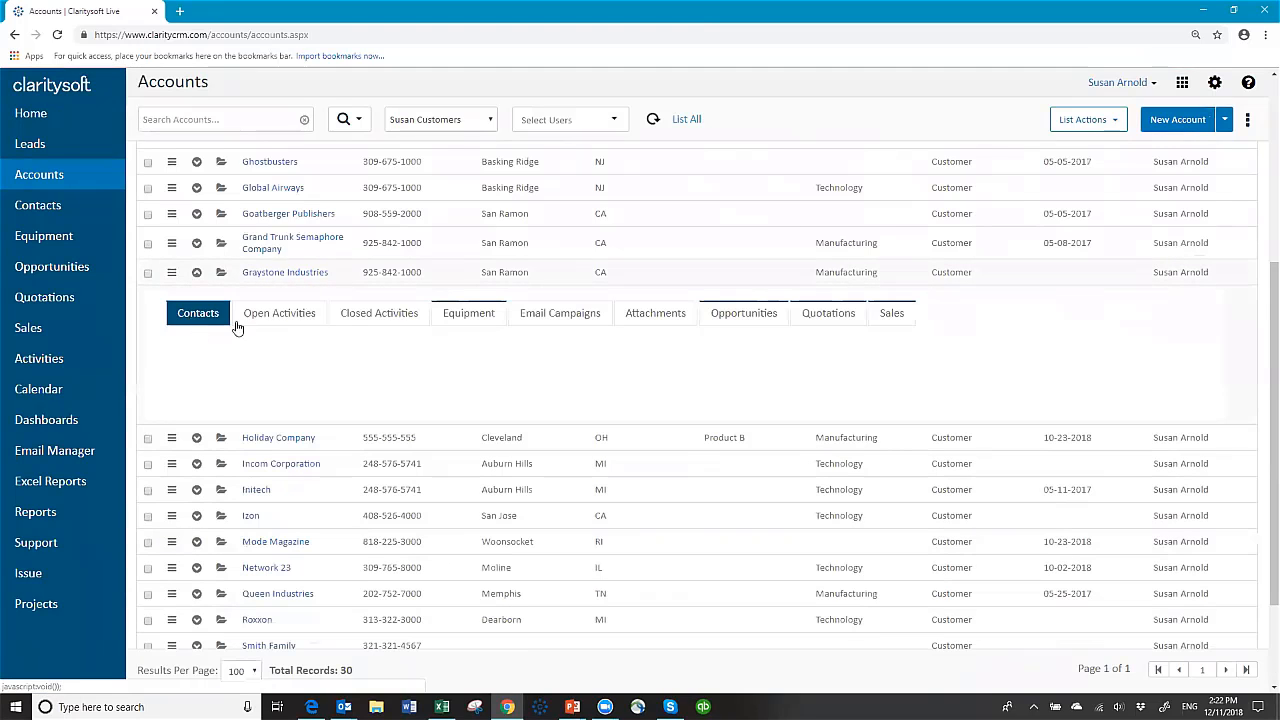
left_click(468, 315)
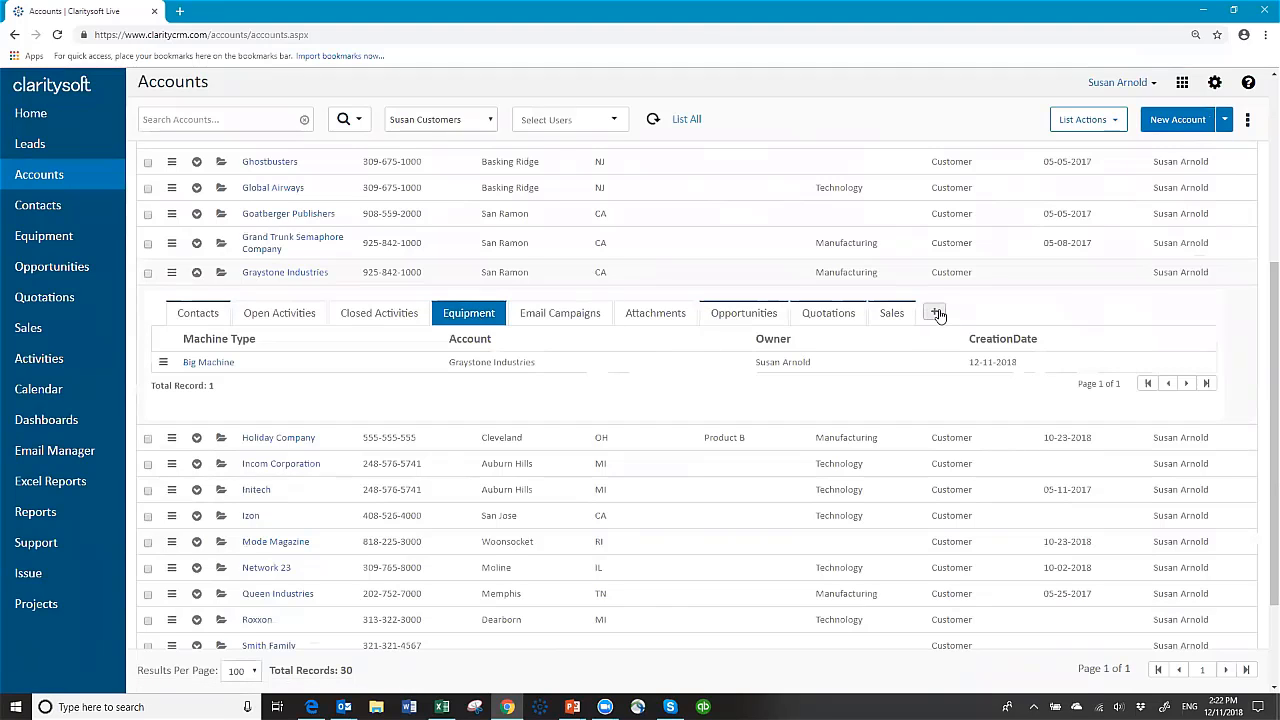
left_click(938, 317)
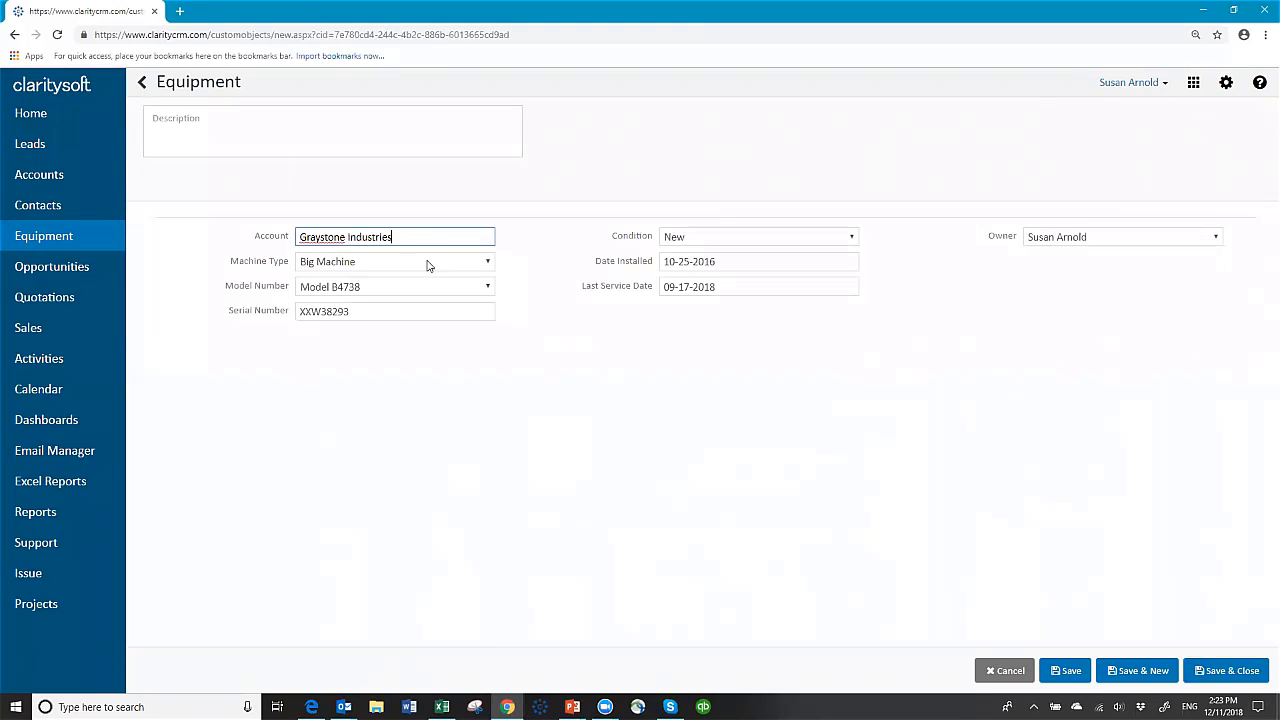
left_click(488, 262)
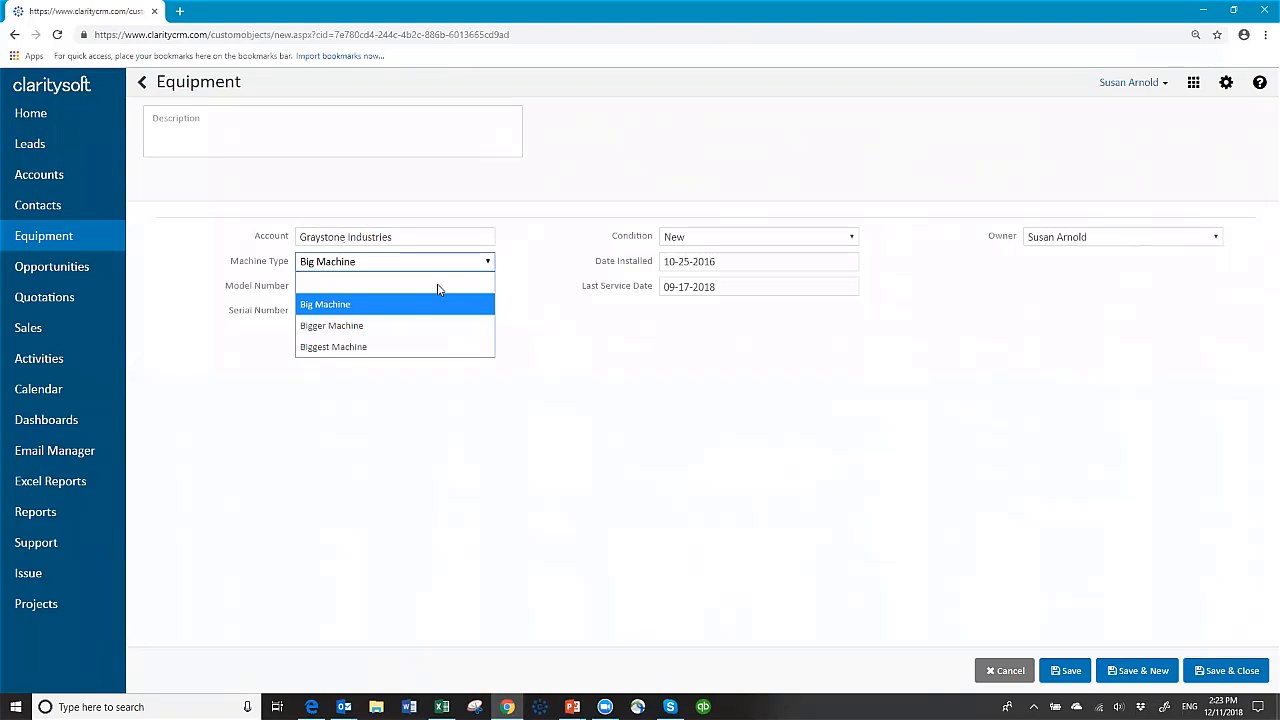
left_click(390, 345)
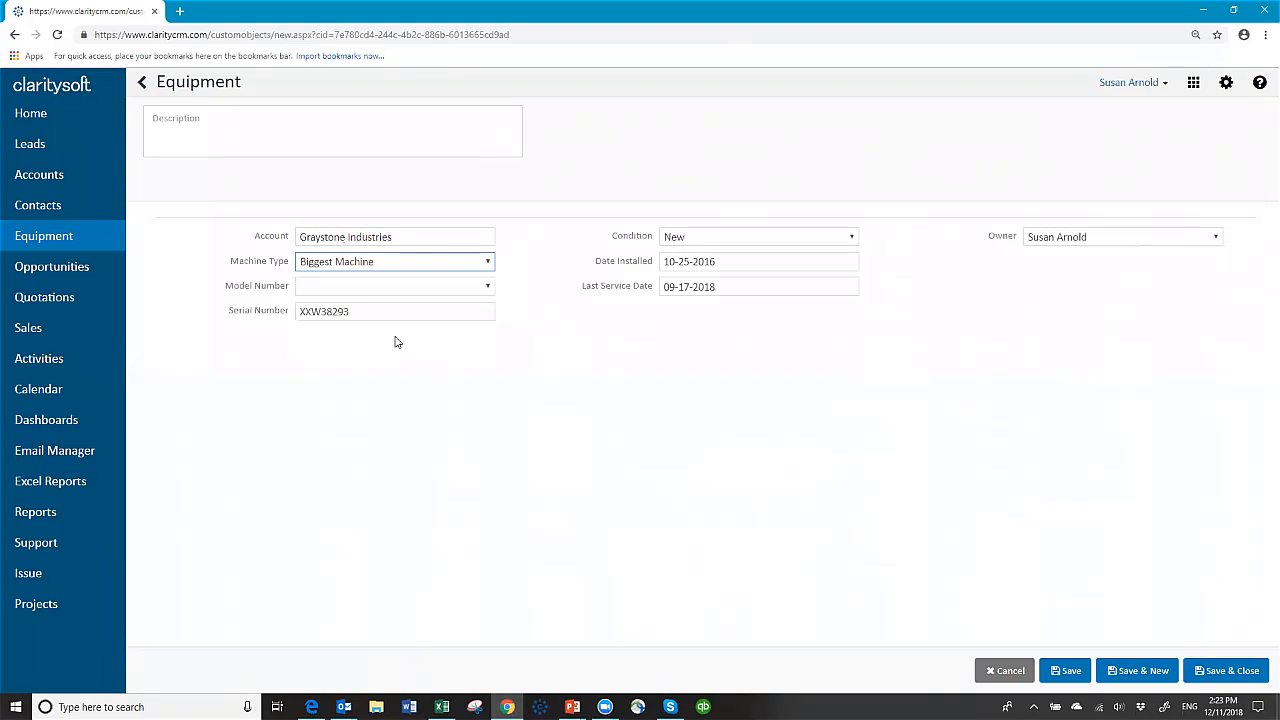
left_click(488, 287)
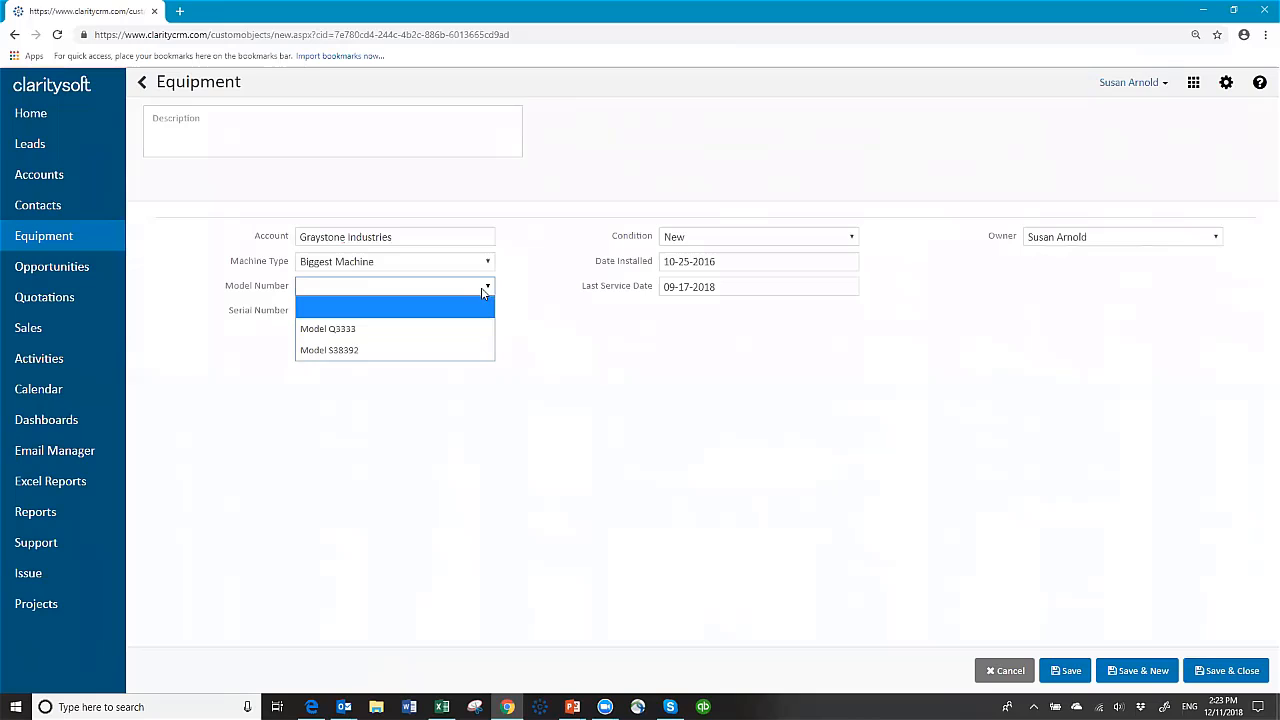
left_click(386, 352)
left_click(397, 311)
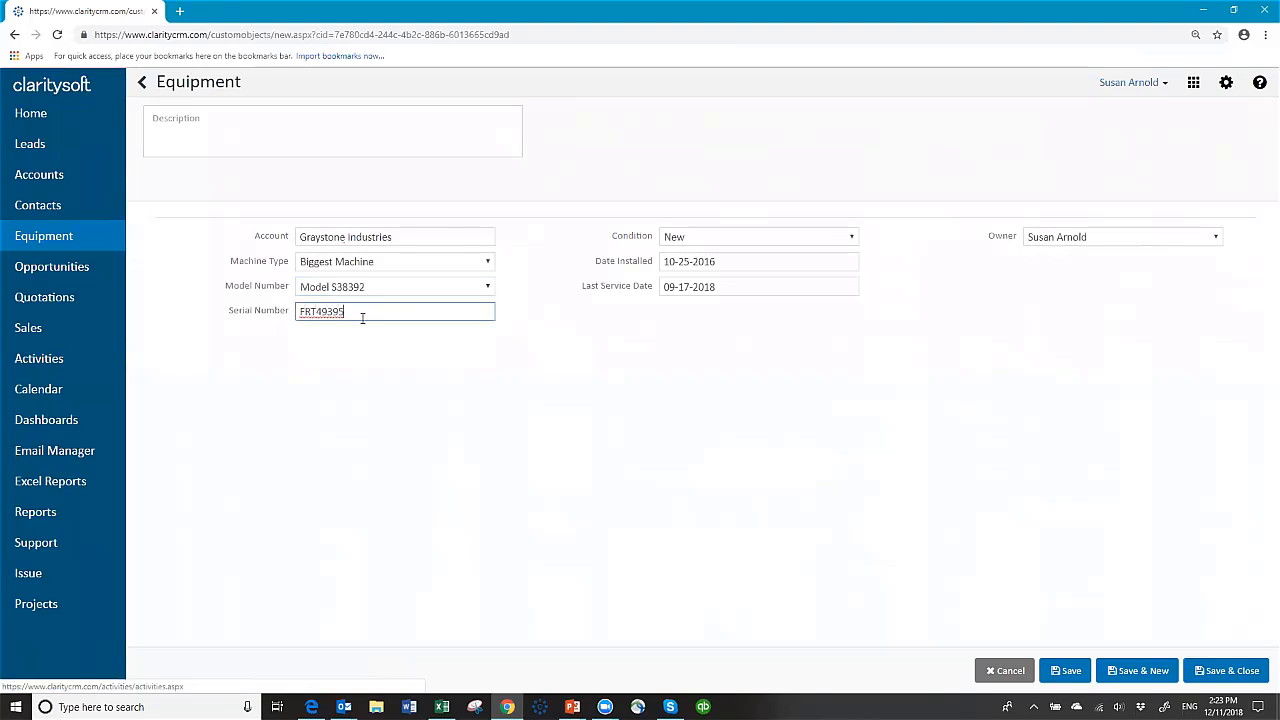
Step: Set condition Refurbished, Date Installed 8-25-2017 and Last Service Date 06-12-2018
left_click(853, 237)
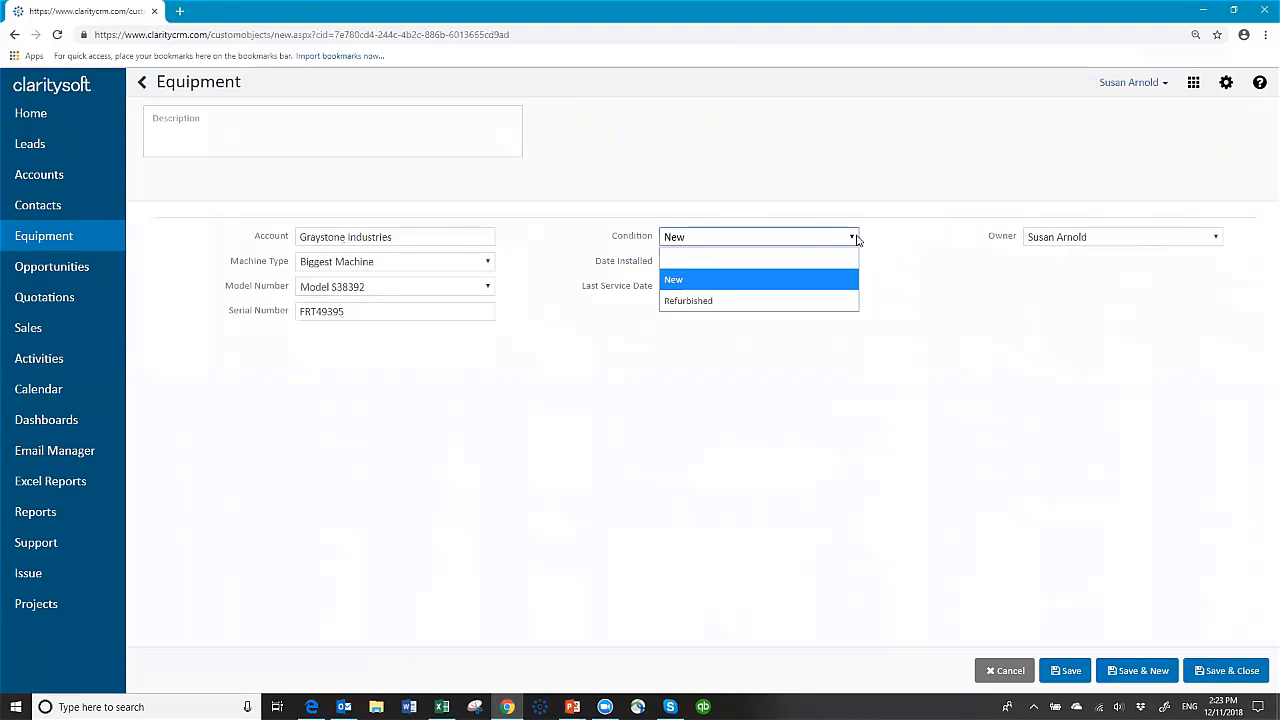
left_click(751, 300)
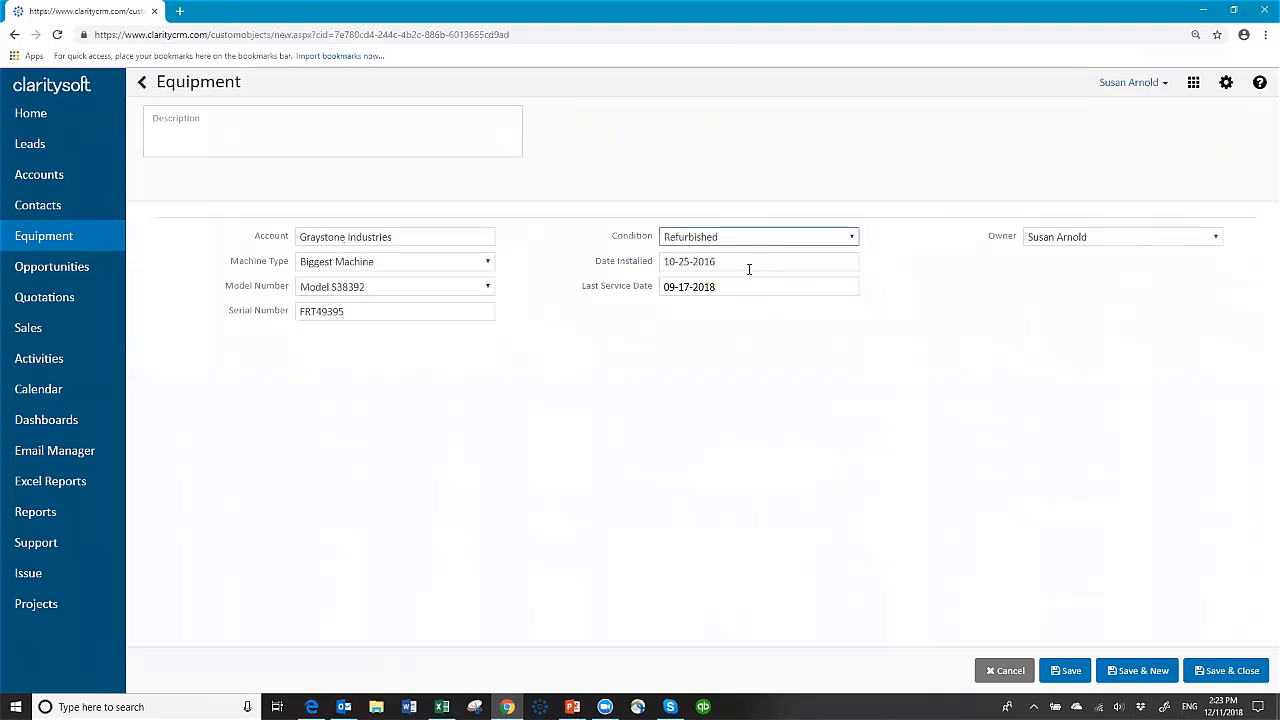
left_click(738, 262)
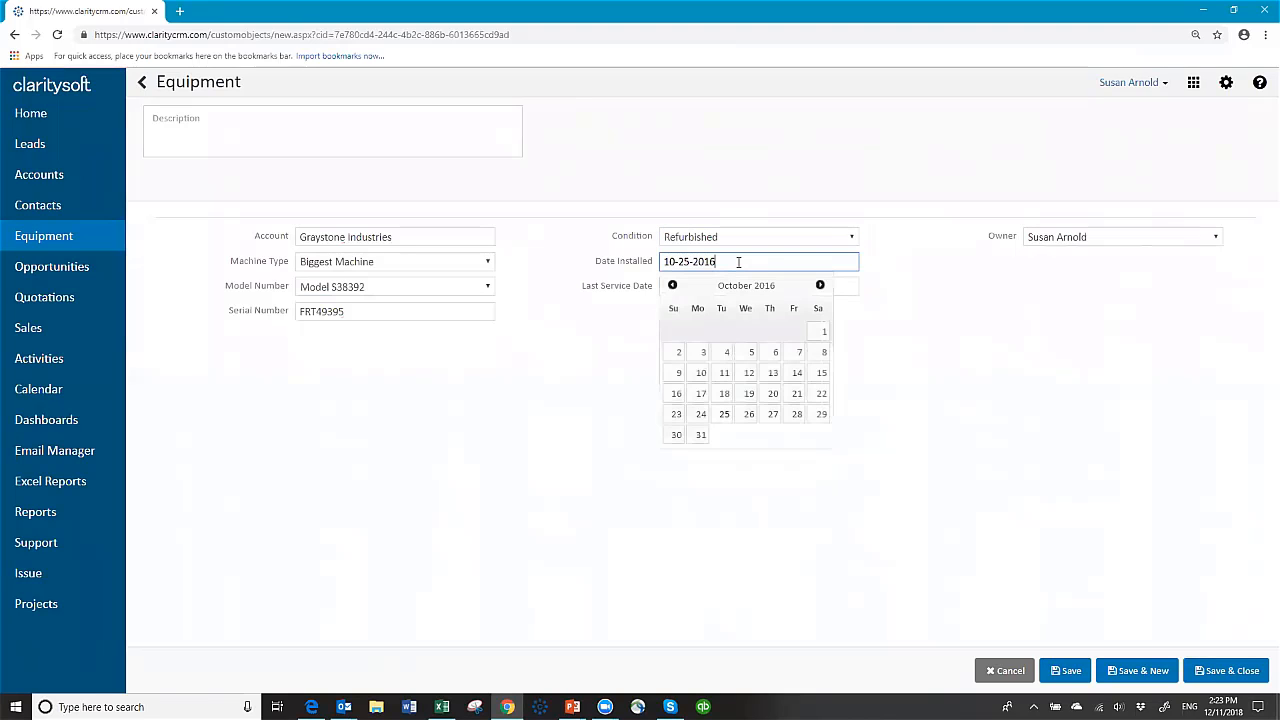
key("BackSpace")
key("BackSpace")
key("BackSpace")
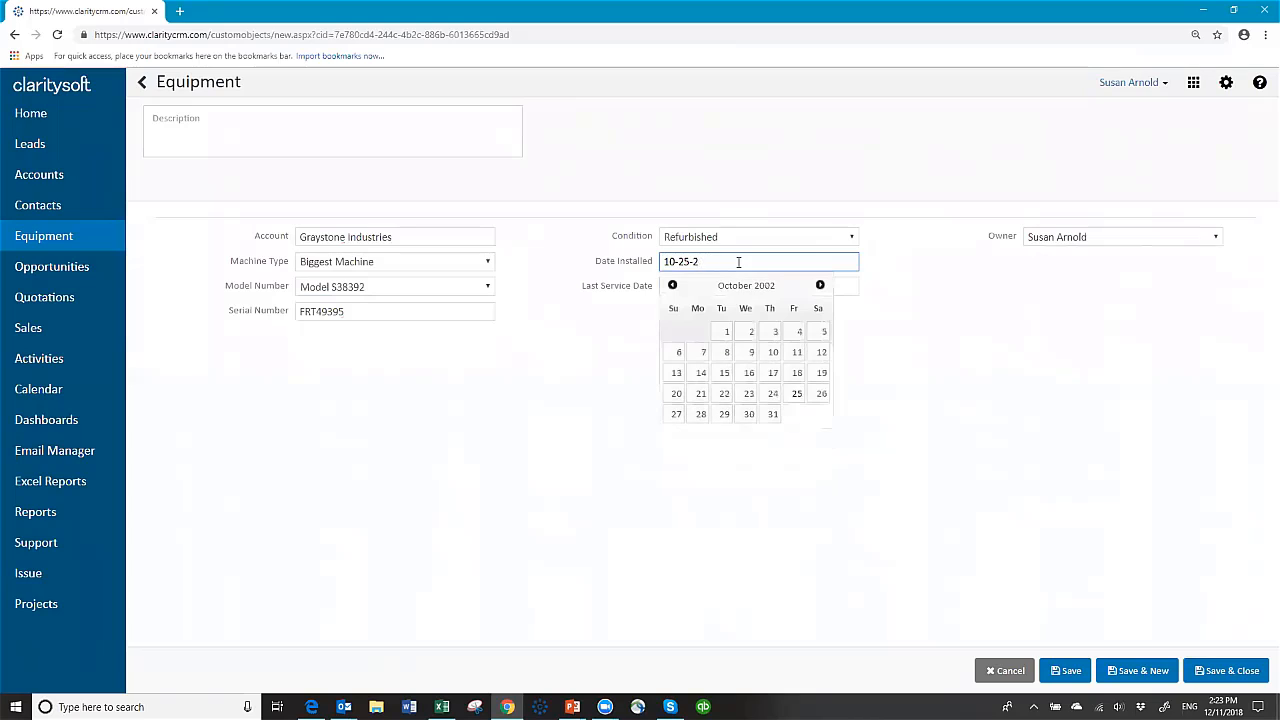
key("BackSpace")
key("BackSpace")
key("BackSpace")
key("BackSpace")
type("8-25-2")
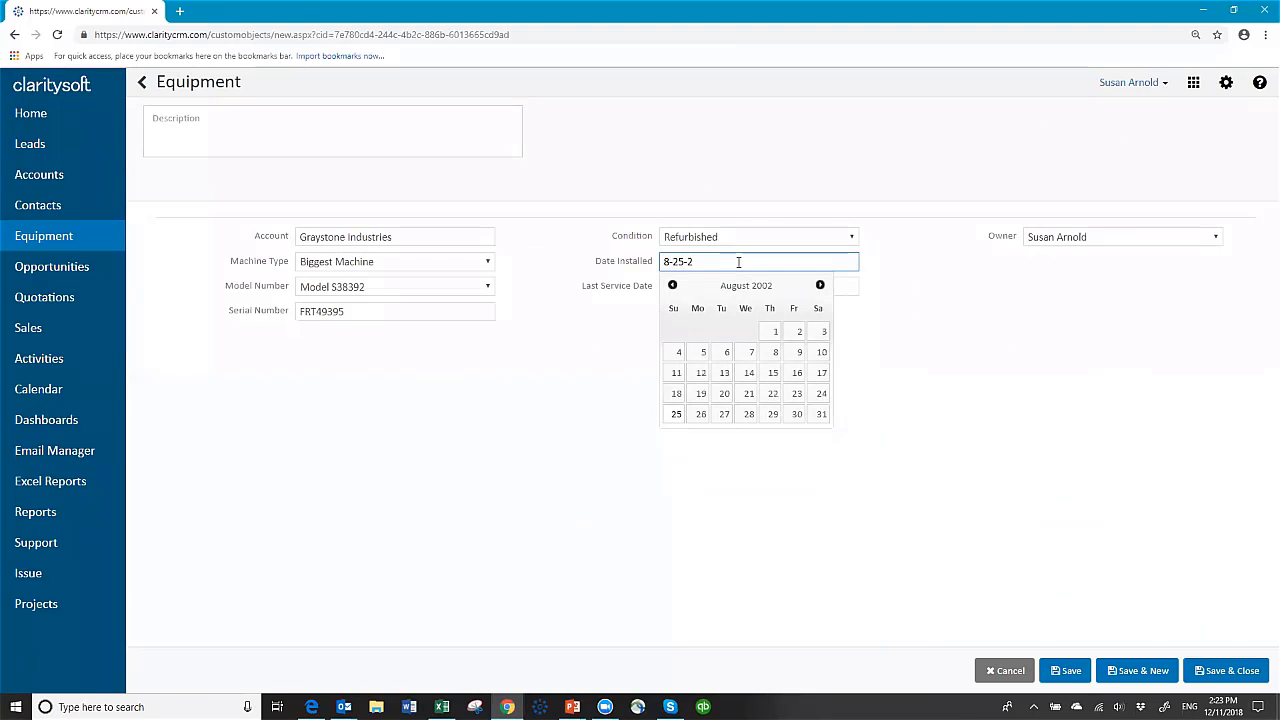
type("017")
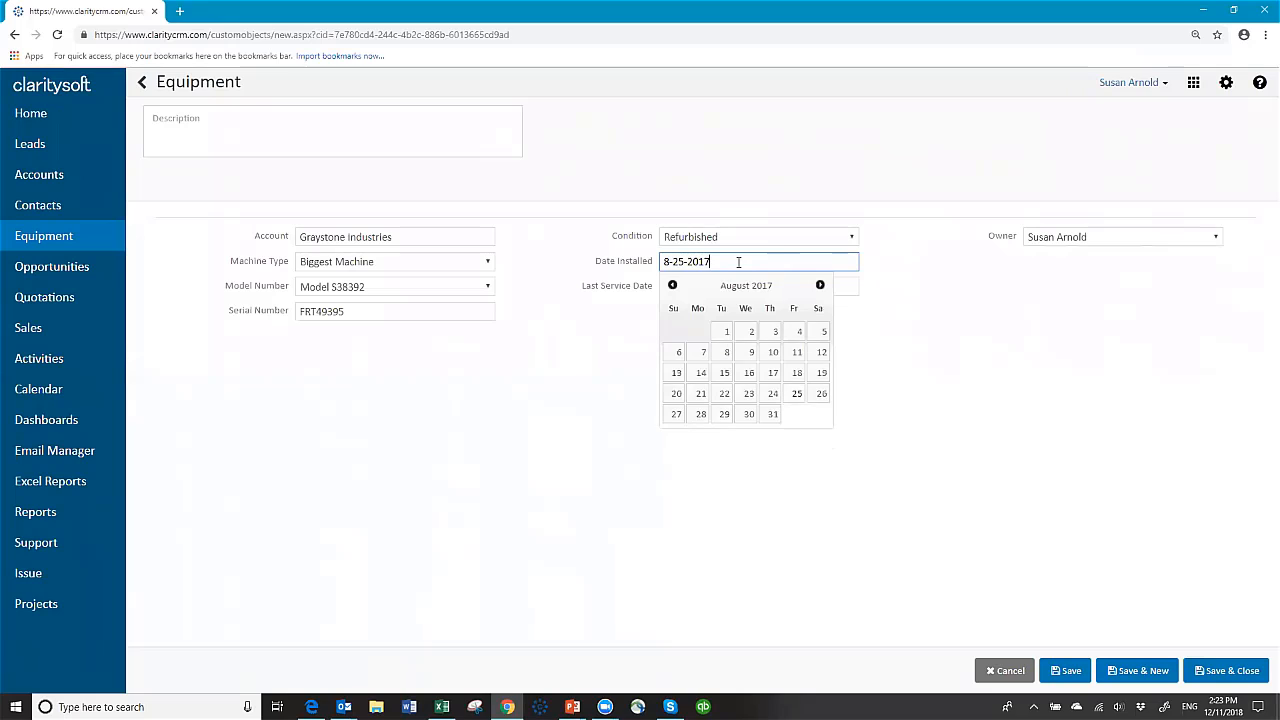
key("Tab")
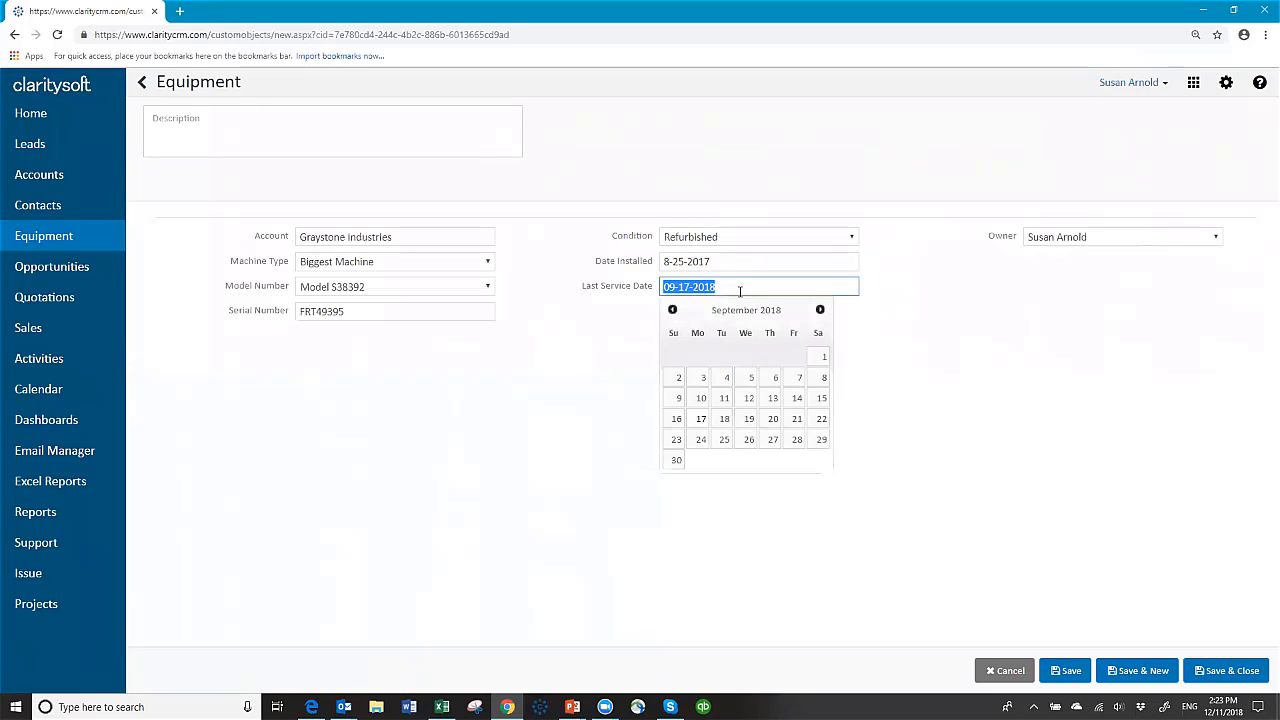
left_click(672, 310)
left_click(672, 310)
left_click(672, 310)
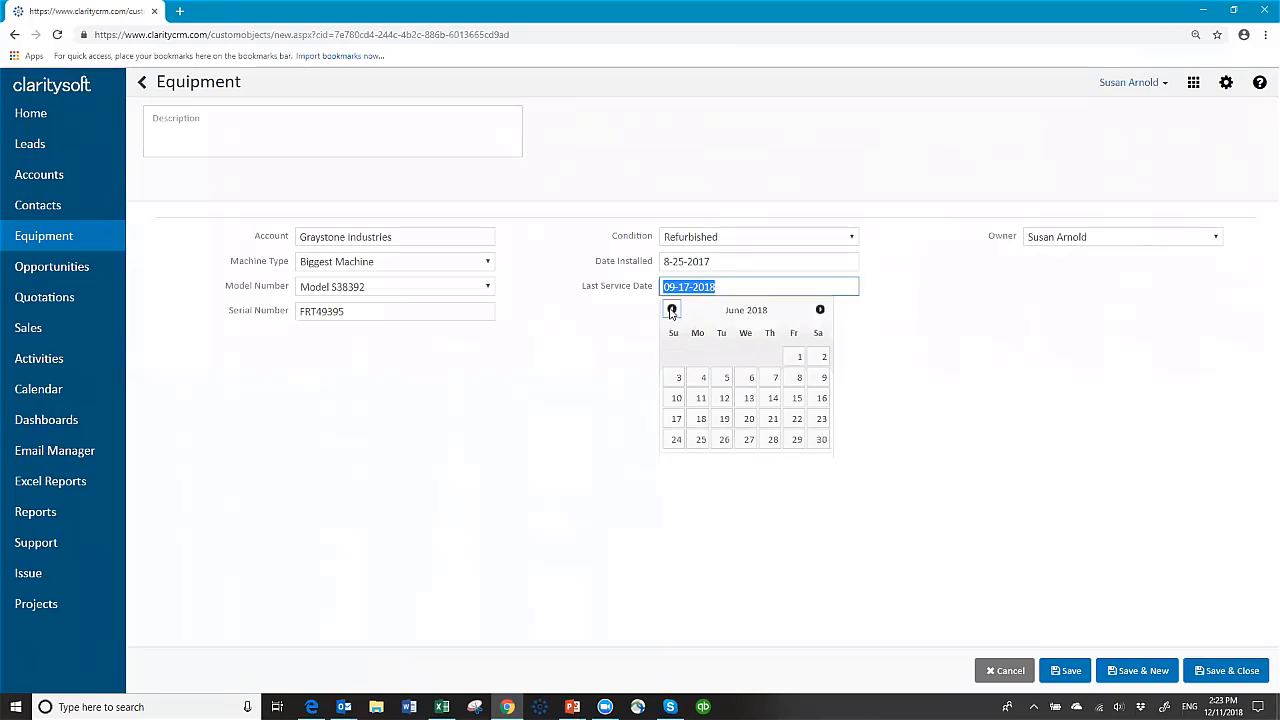
left_click(724, 399)
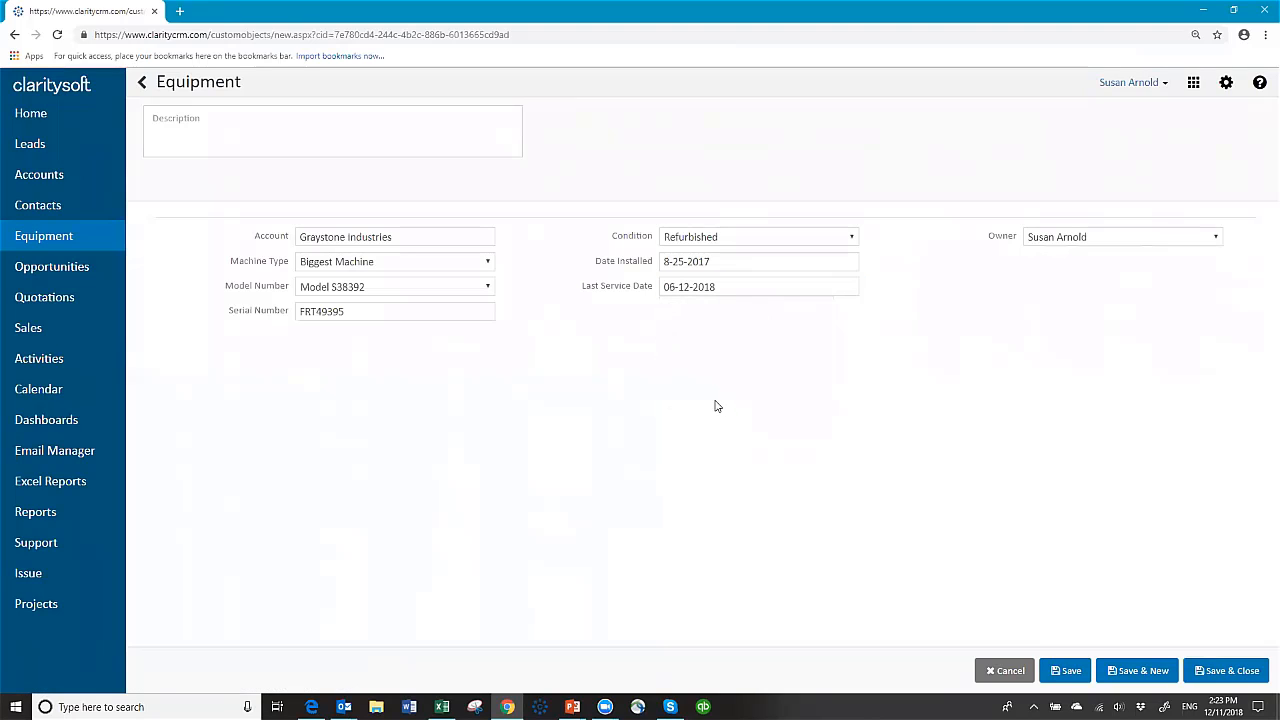
Step: Save and close the Biggest Machine record, collapse Graystone's details, and view the Equipment list
left_click(1232, 671)
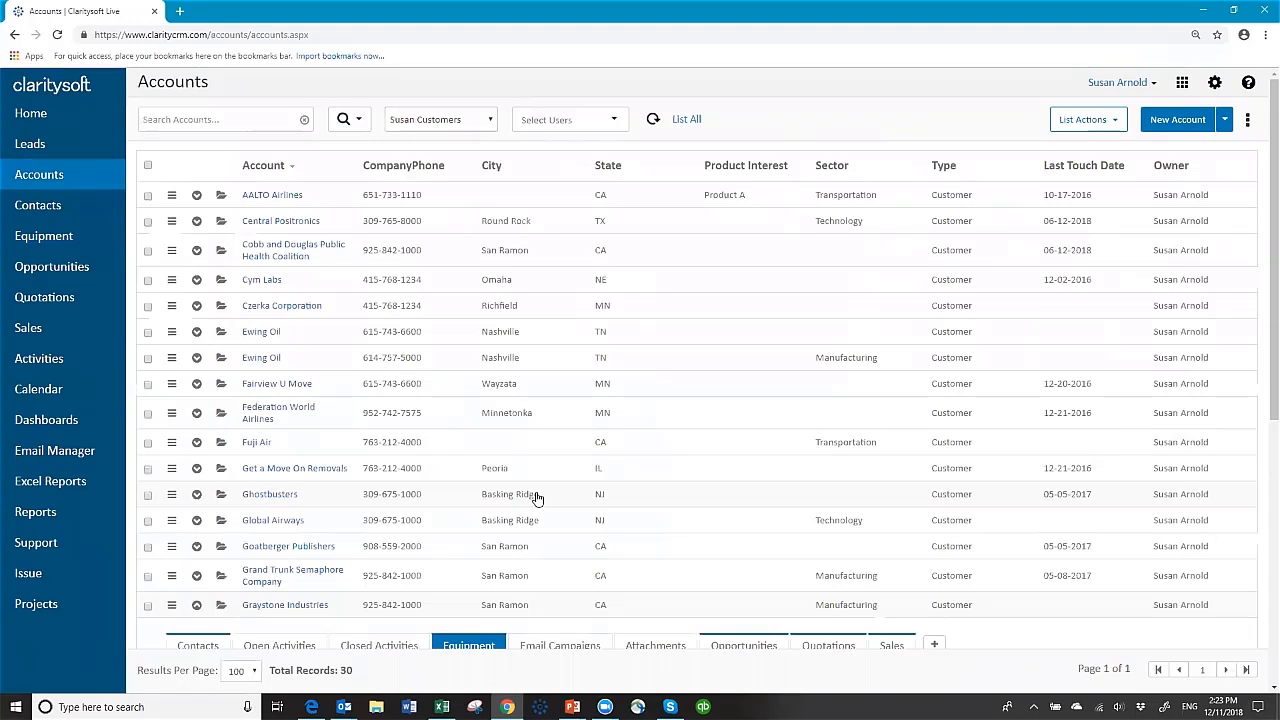
scroll(530, 497, "down", 4)
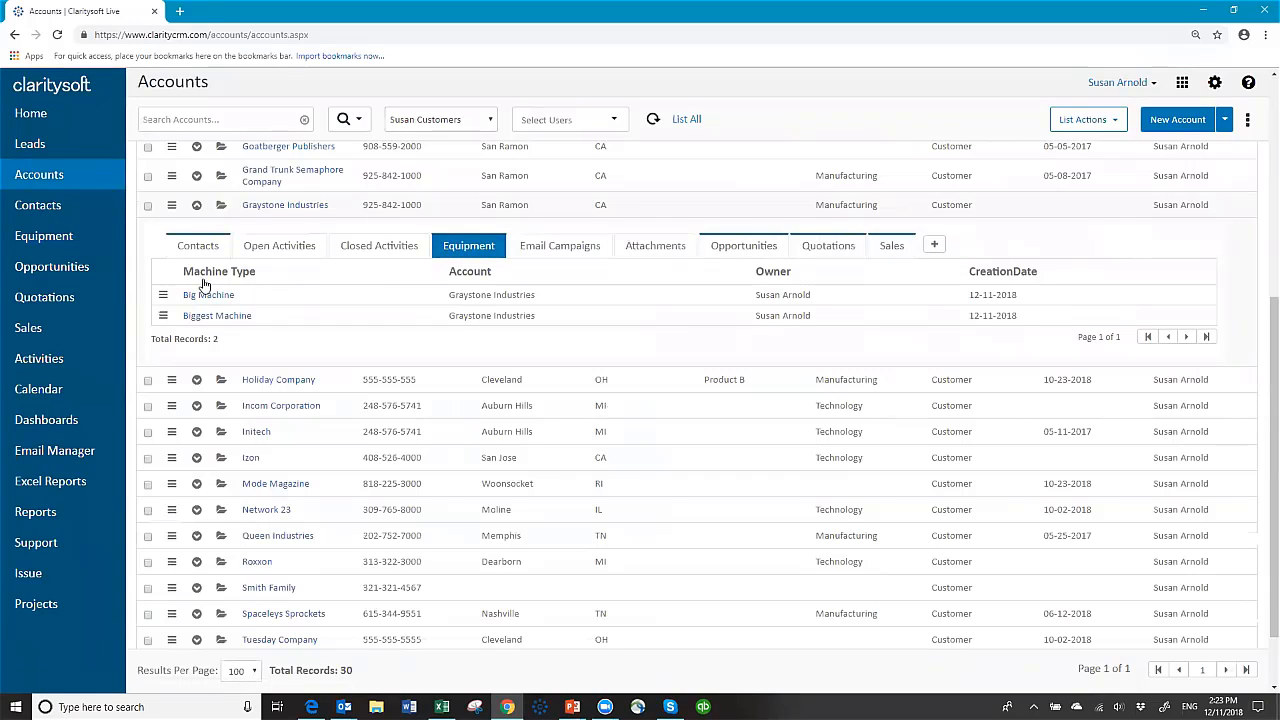
left_click(197, 206)
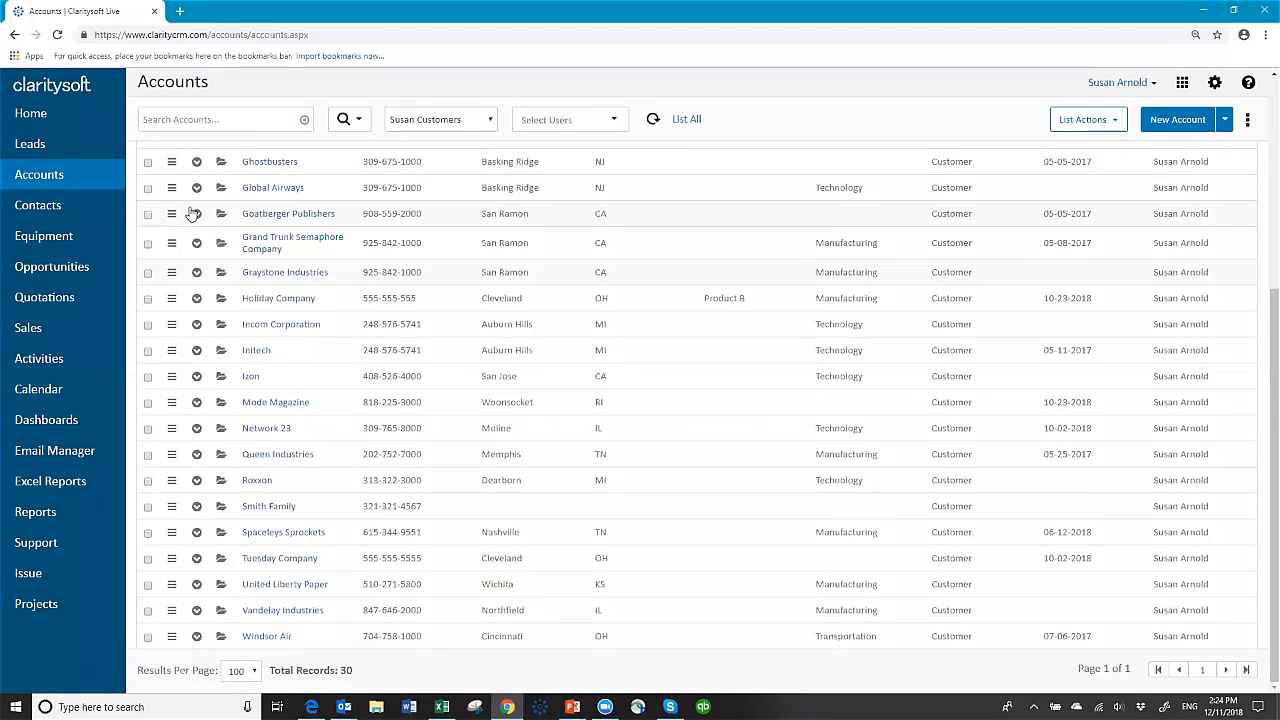
left_click(49, 240)
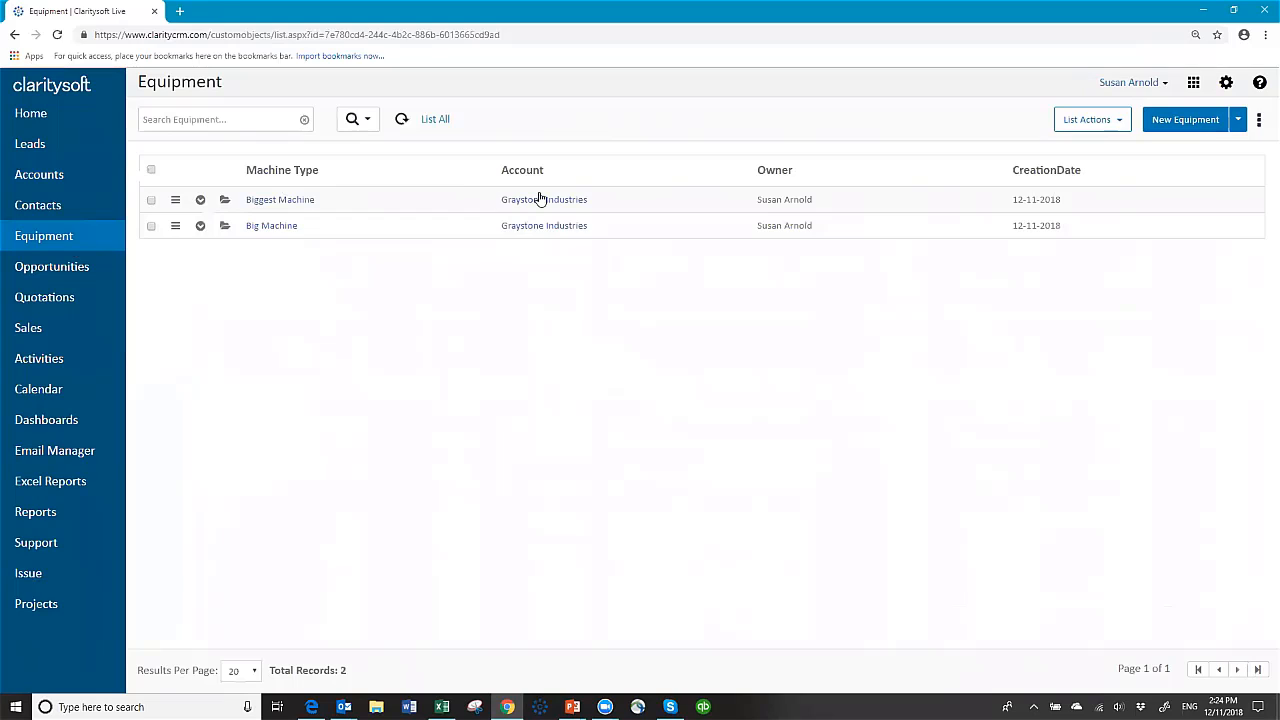
Step: Add Condition, Date Installed, Last Service Date, Model Number and Serial Number as visible list columns
left_click(1260, 120)
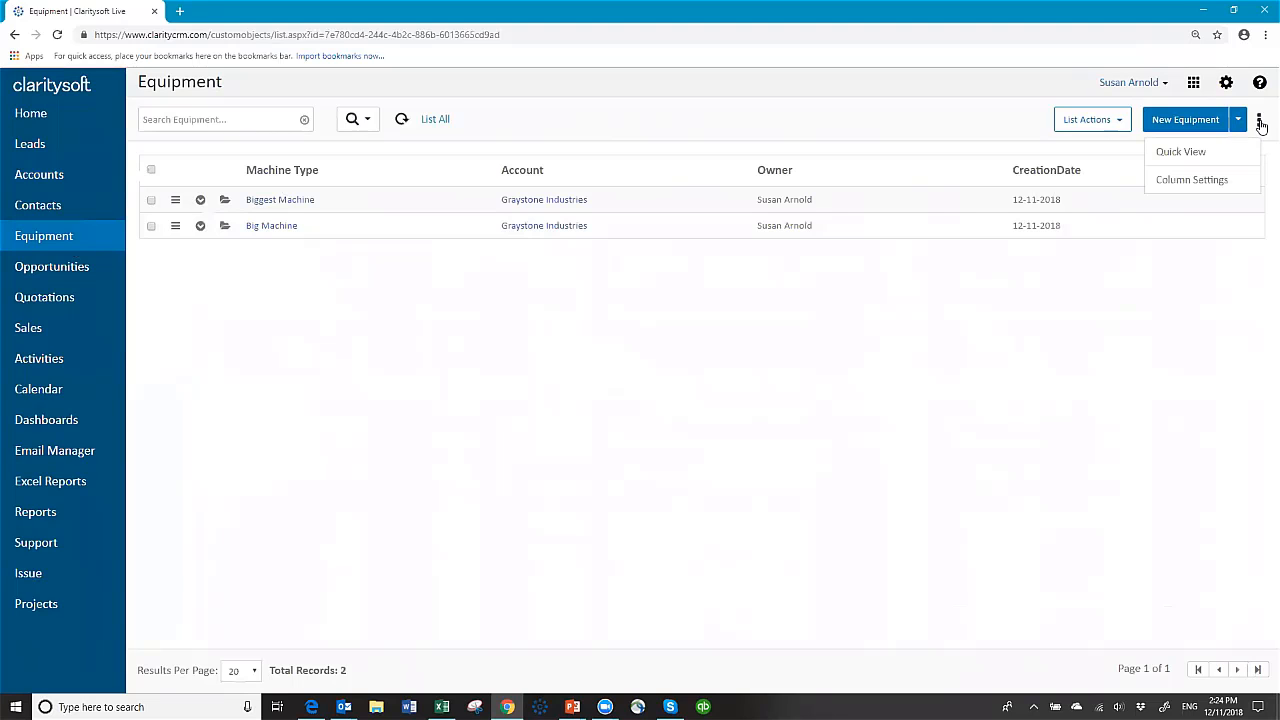
left_click(1200, 188)
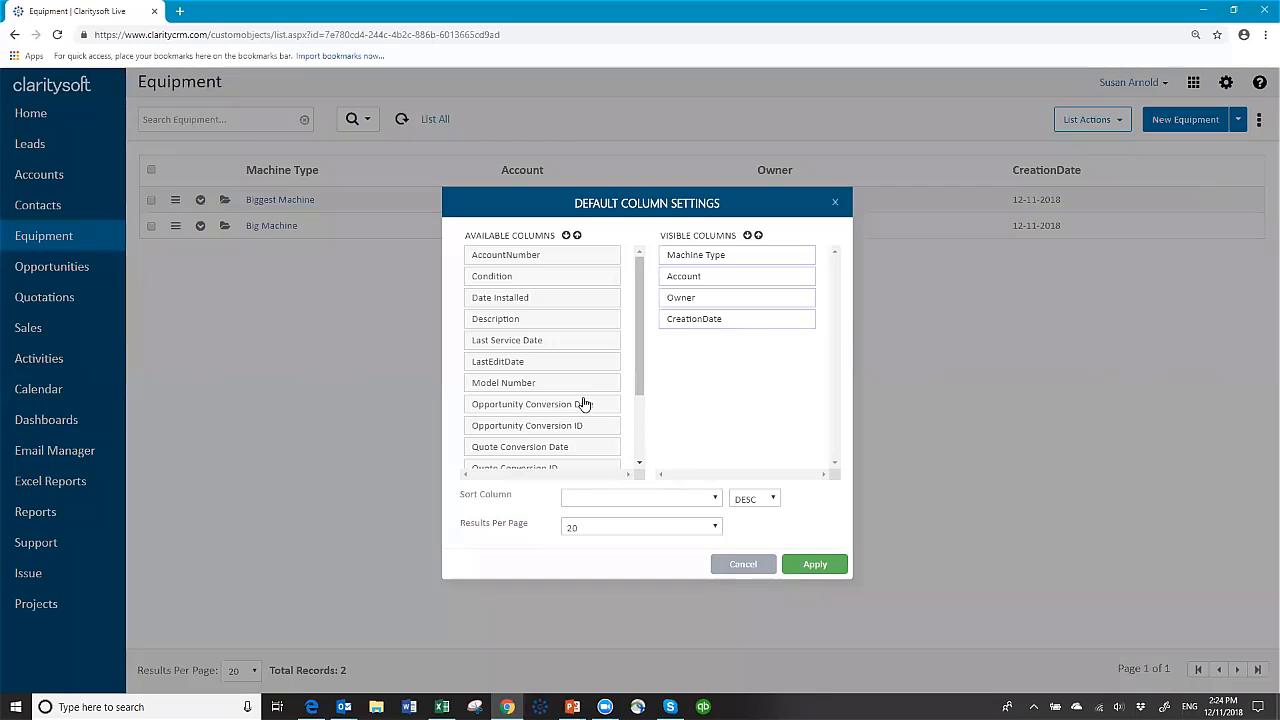
left_click_drag(526, 283, 658, 326)
left_click_drag(523, 281, 709, 323)
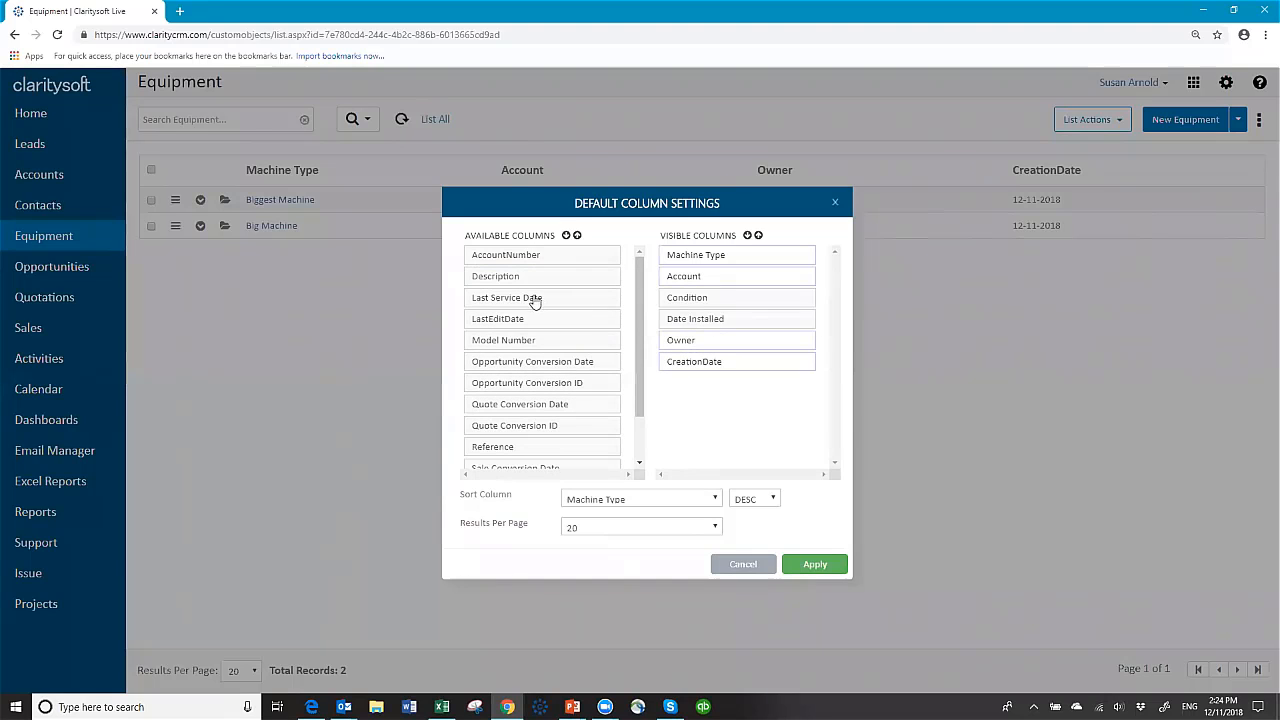
left_click_drag(531, 297, 714, 333)
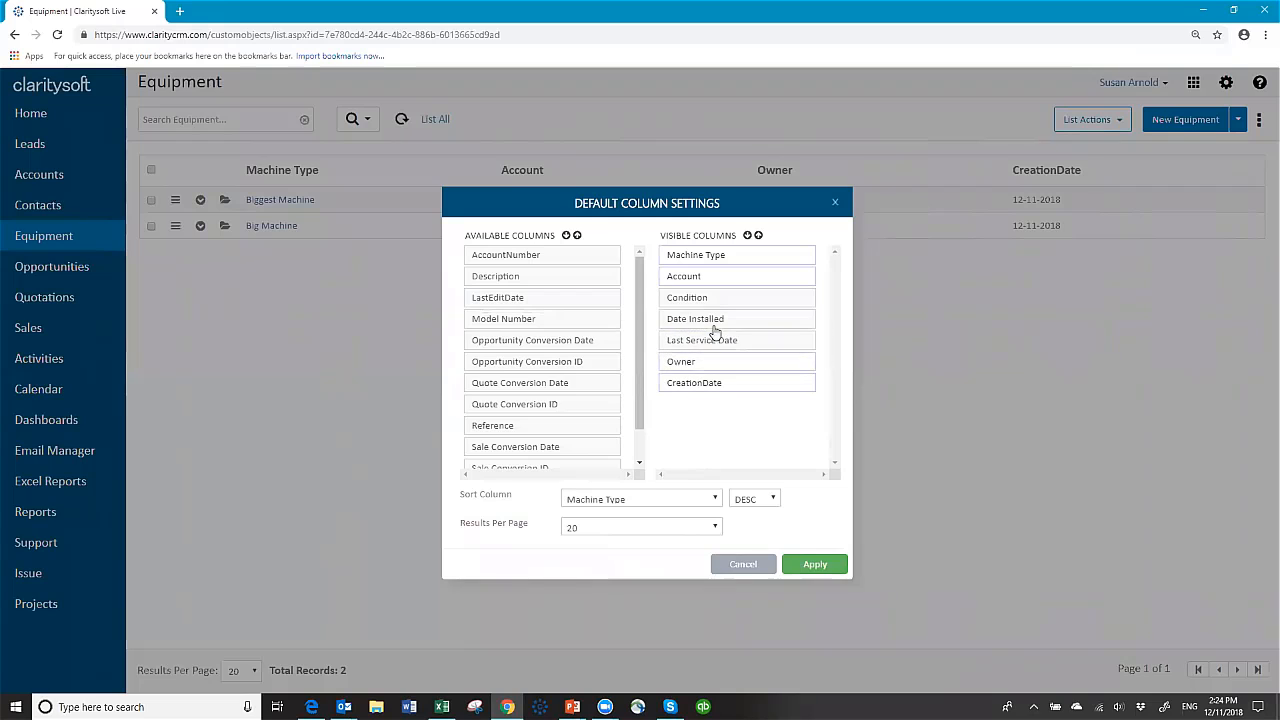
left_click_drag(517, 320, 709, 297)
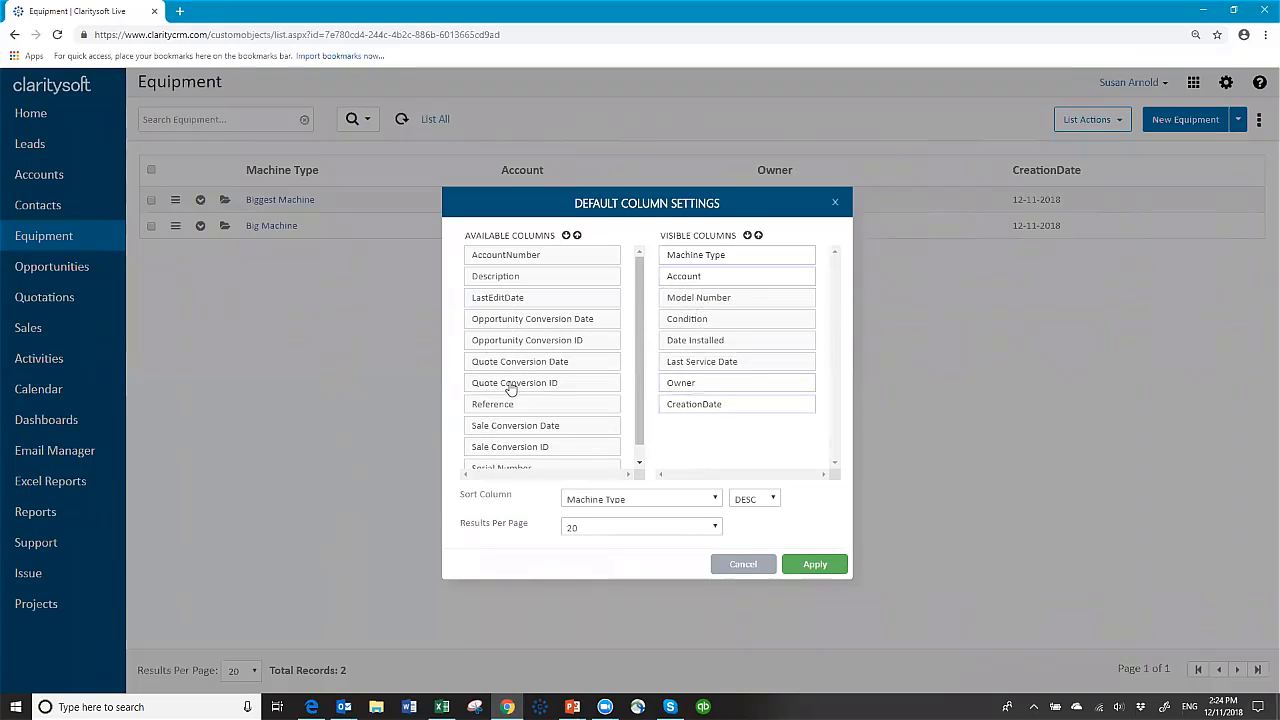
scroll(563, 408, "down", 1)
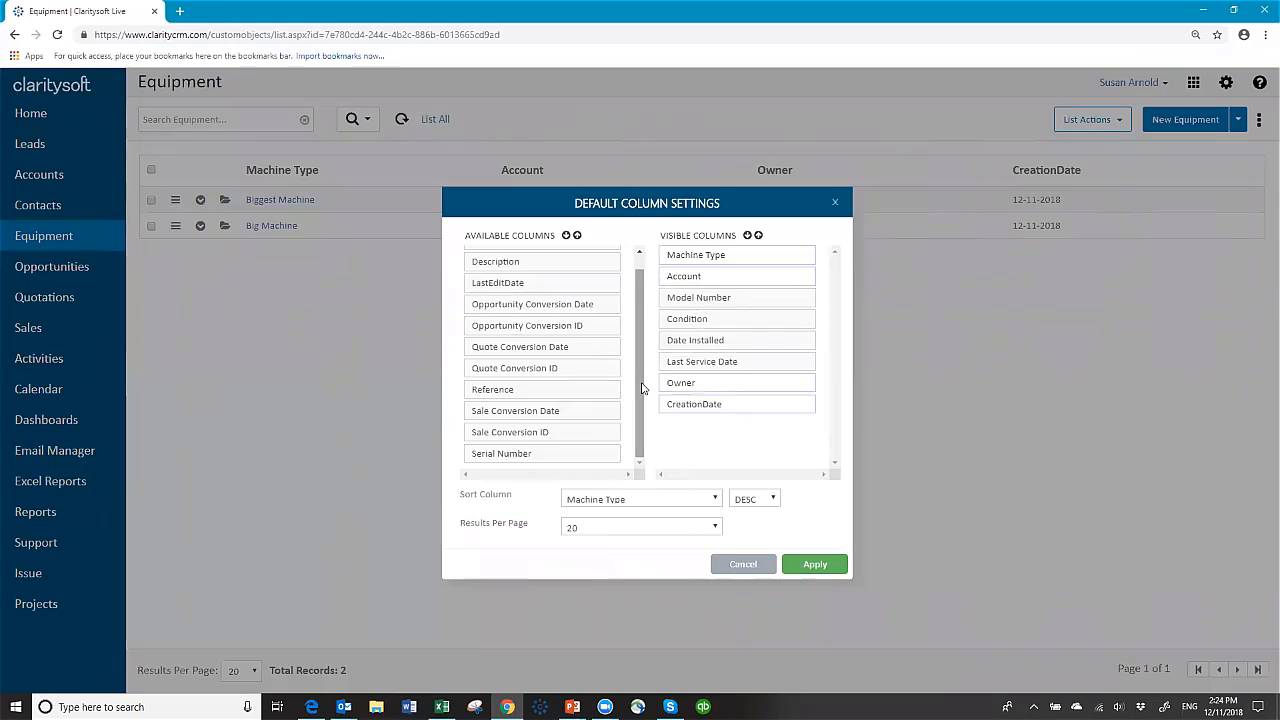
left_click_drag(637, 386, 636, 362)
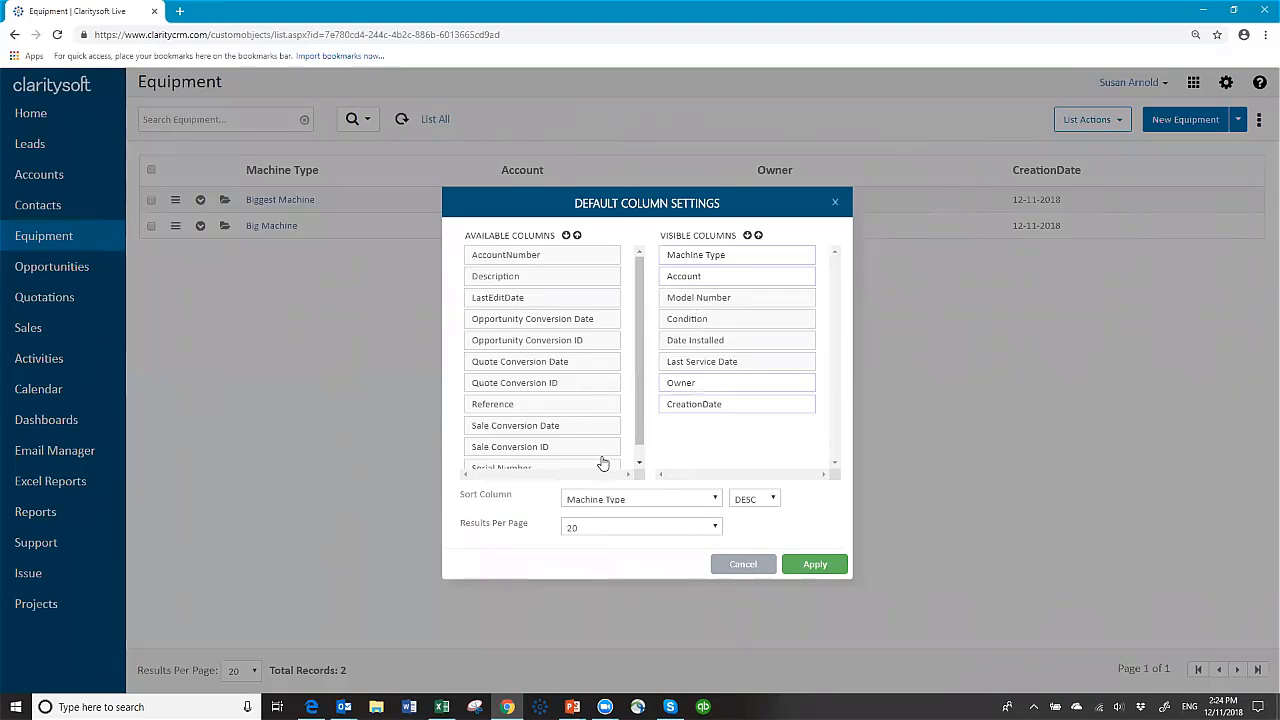
scroll(626, 466, "down", 1)
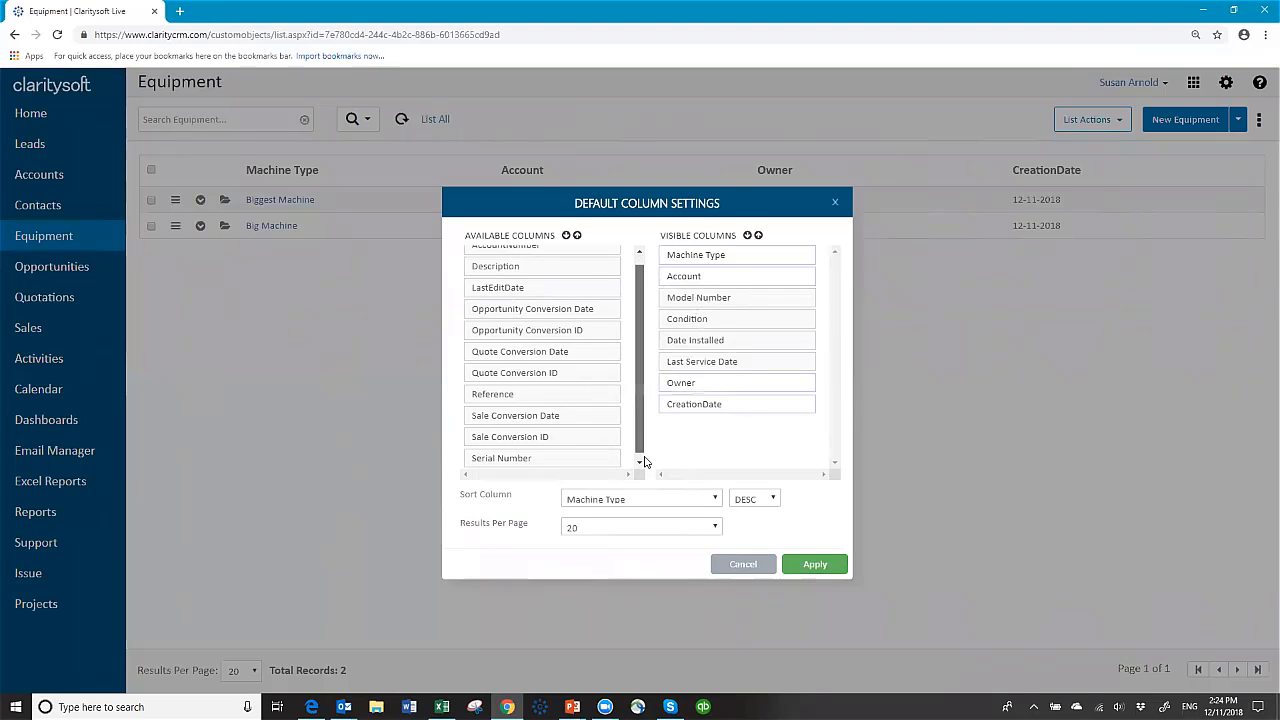
left_click_drag(532, 462, 723, 346)
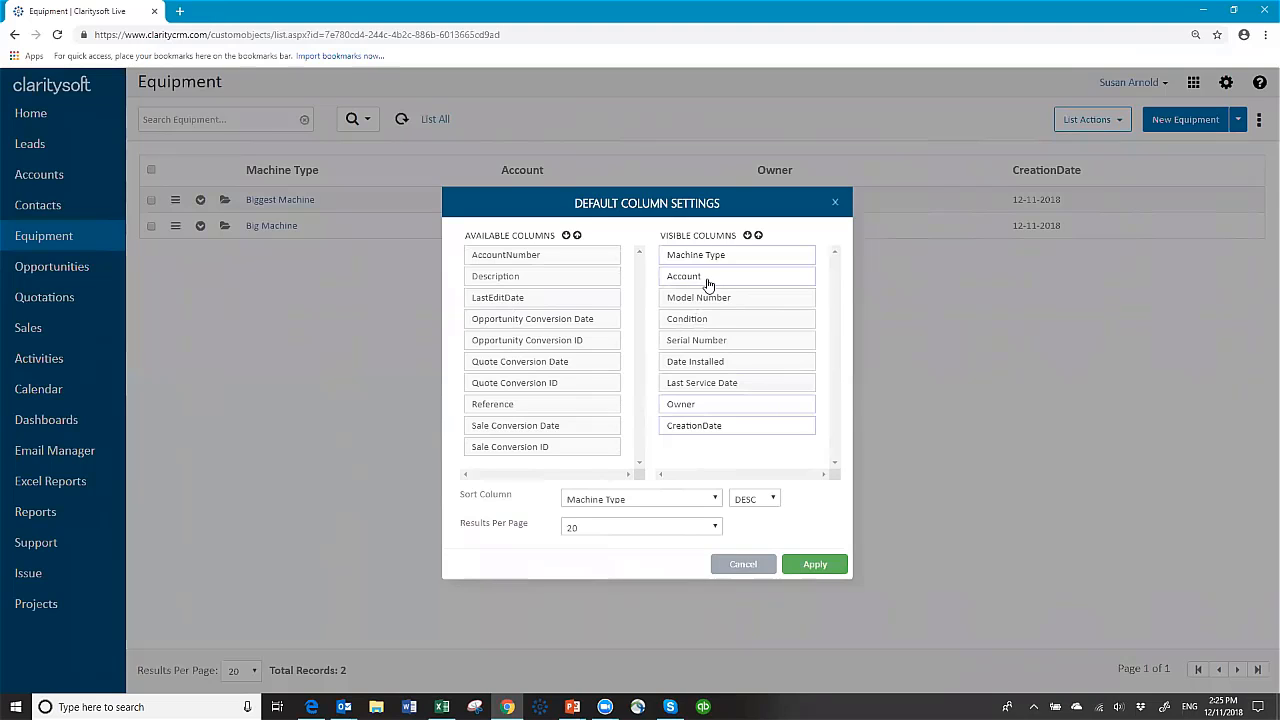
Step: Move Account to the top and Serial Number after Model Number, show 100 per page, and apply
mouse_move(706, 279)
left_mouse_down()
mouse_move(729, 265)
mouse_move(702, 257)
left_mouse_up()
left_click_drag(703, 346, 712, 320)
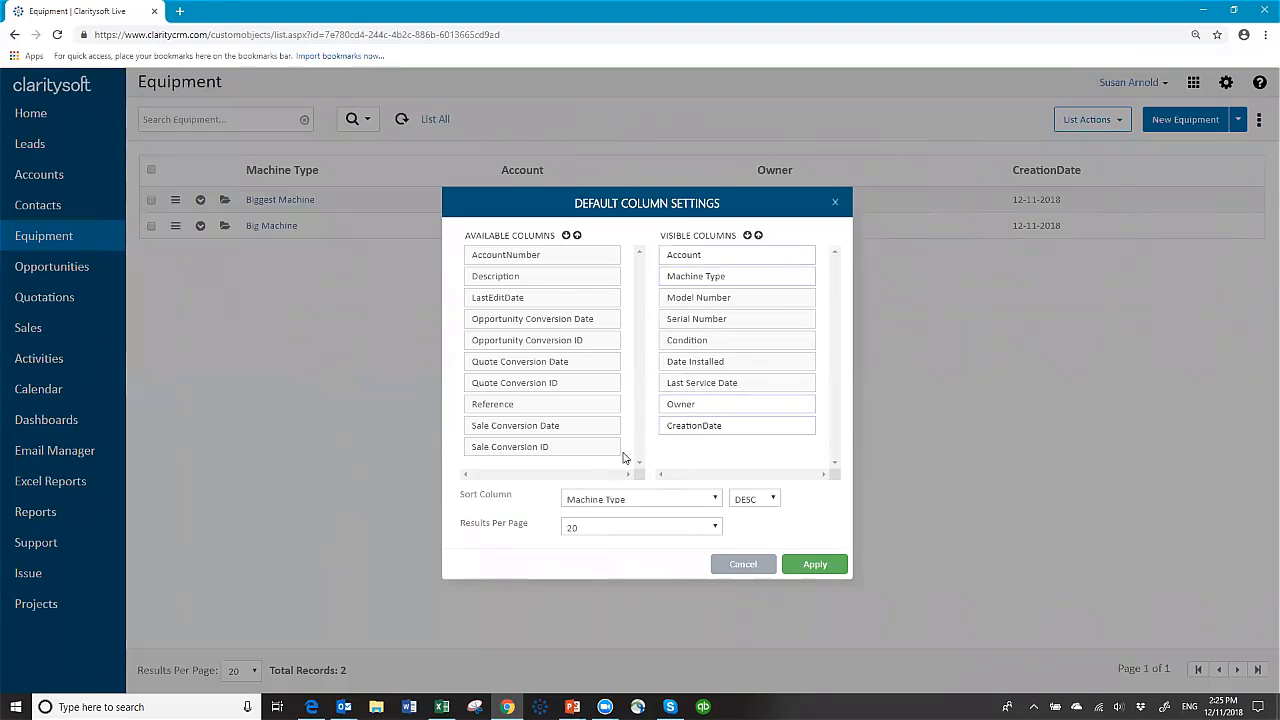
left_click(715, 530)
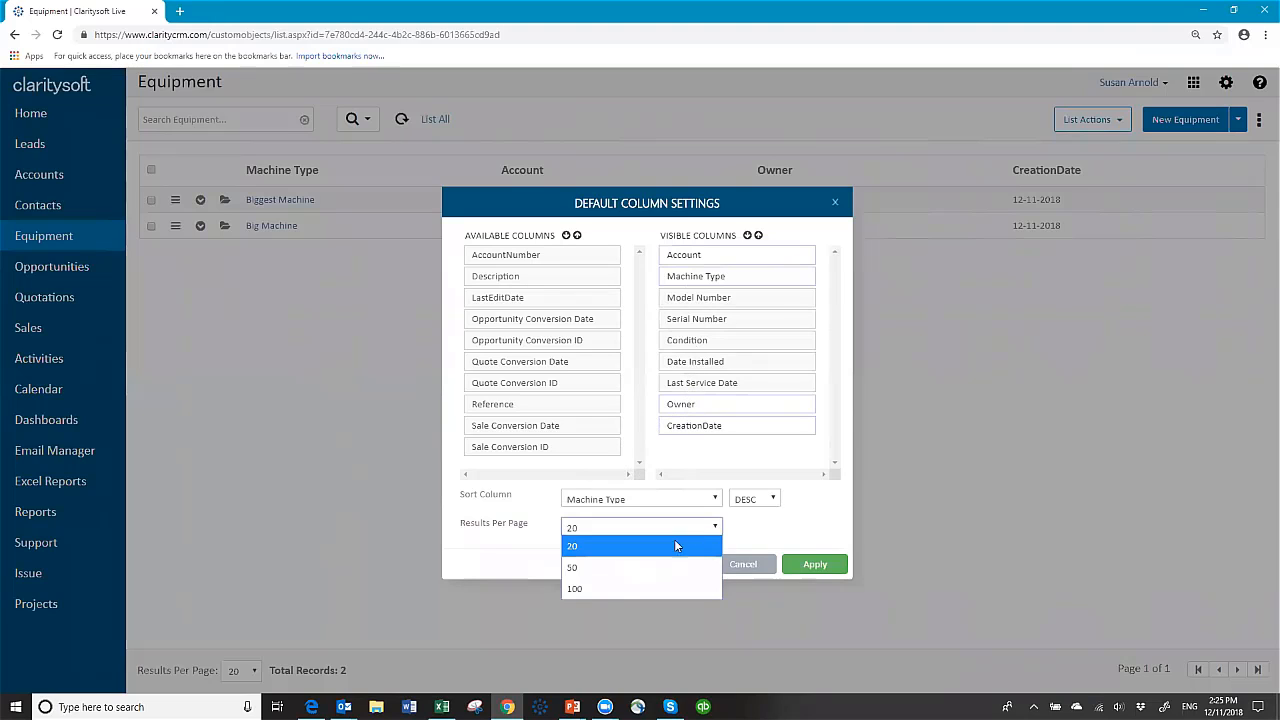
left_click(640, 589)
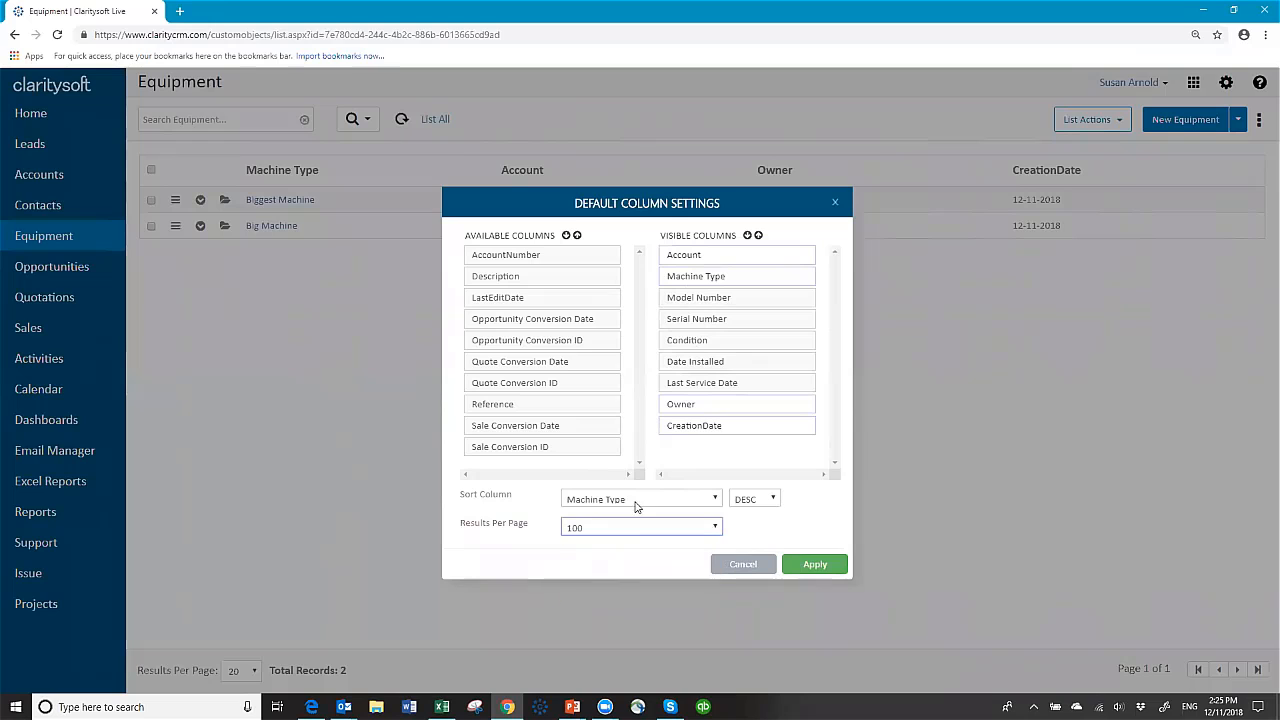
left_click(815, 566)
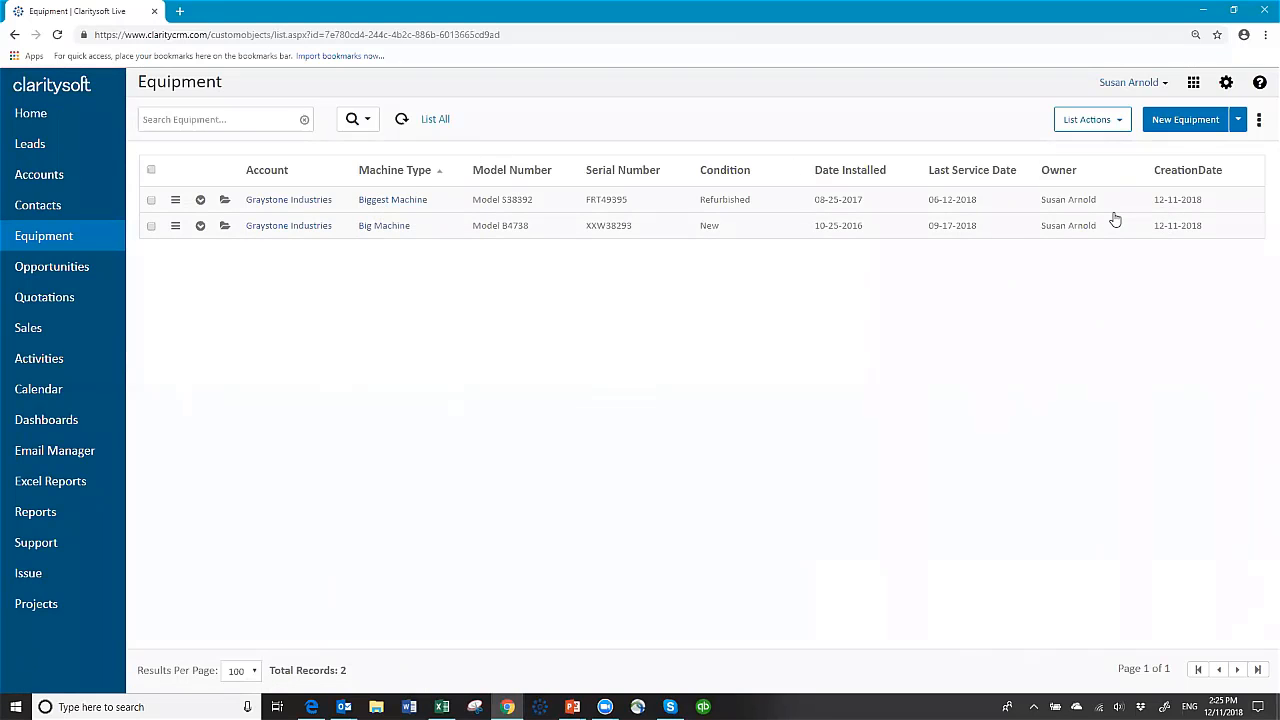
Step: Start a new equipment record for Holiday Company with machine type Bigger Machine
left_click(1174, 126)
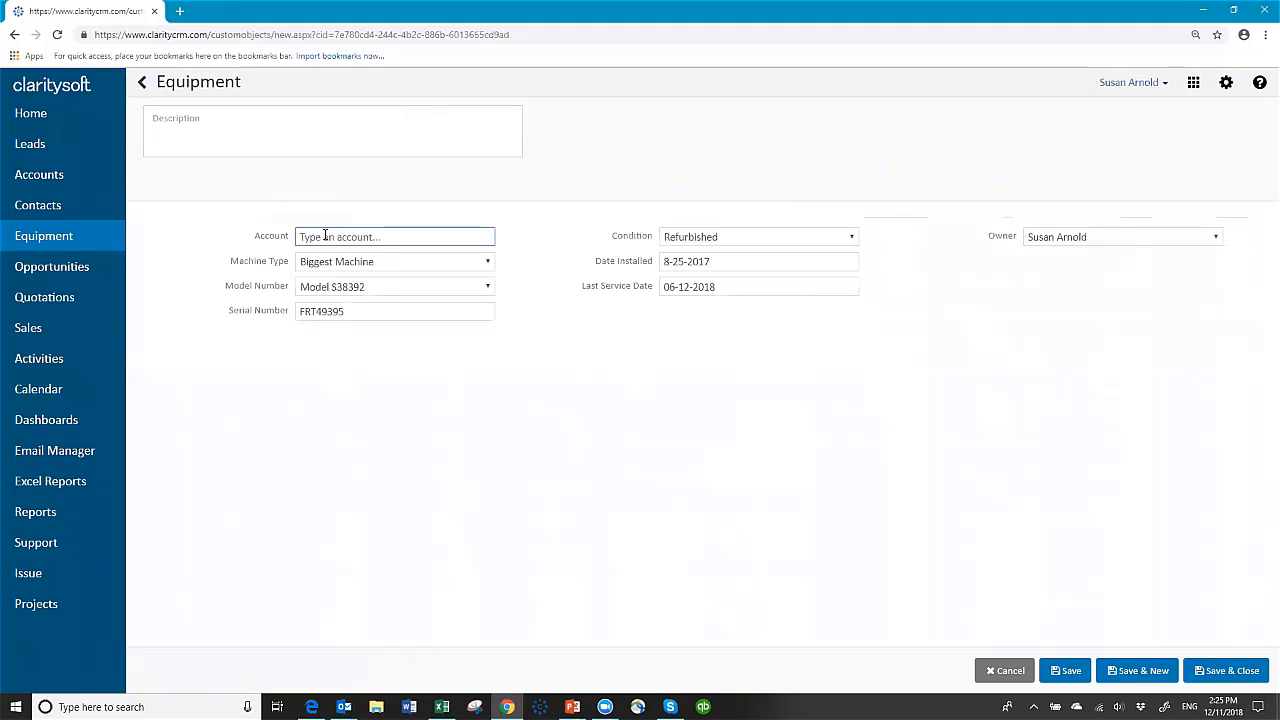
type("Holi")
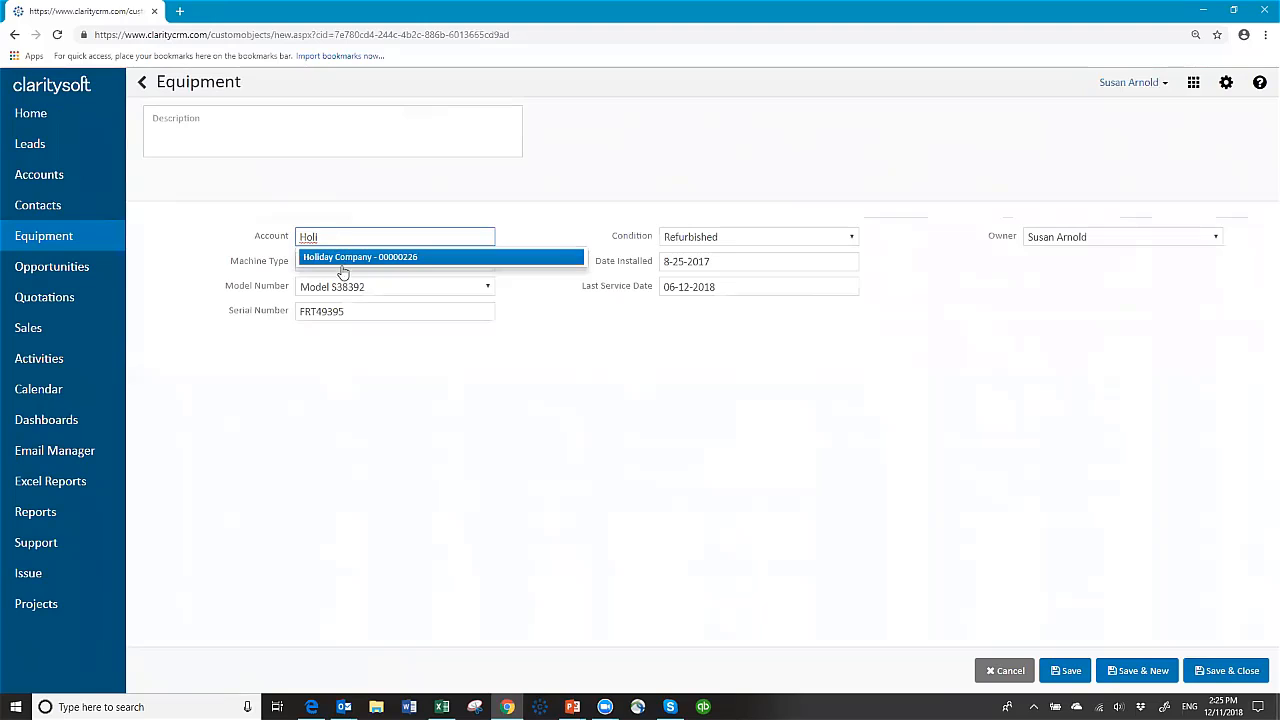
left_click(345, 257)
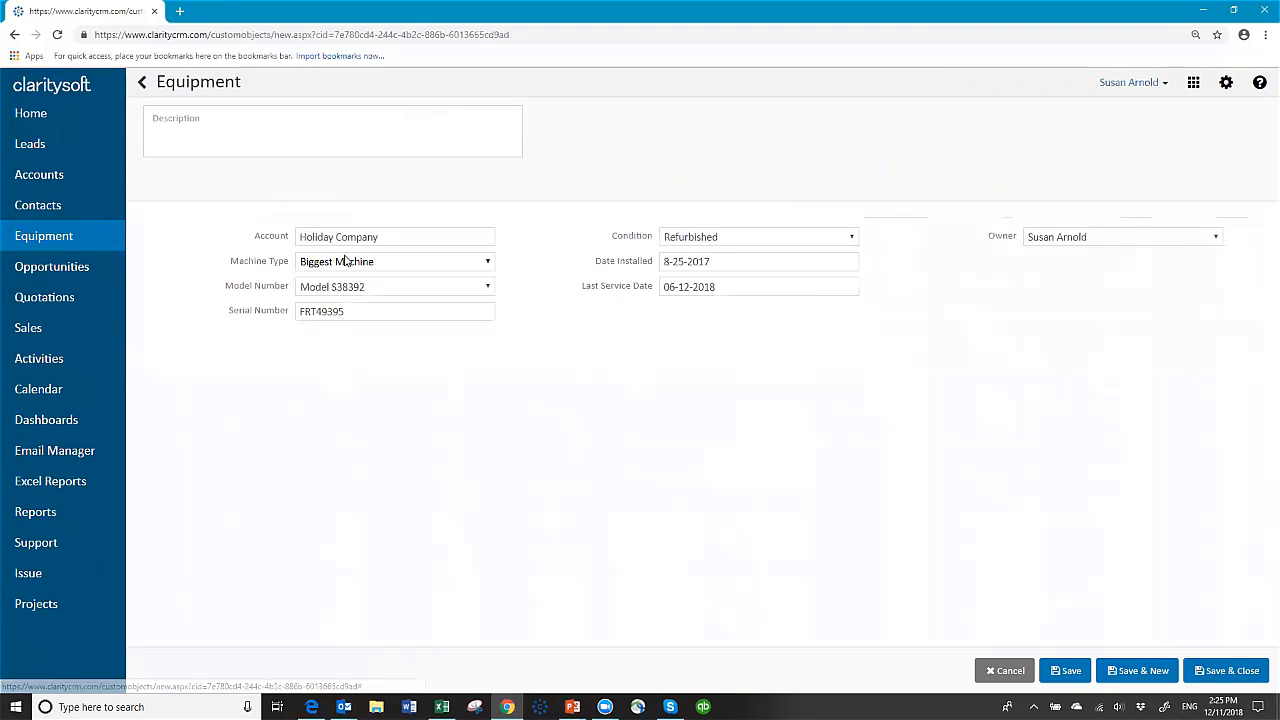
left_click(488, 263)
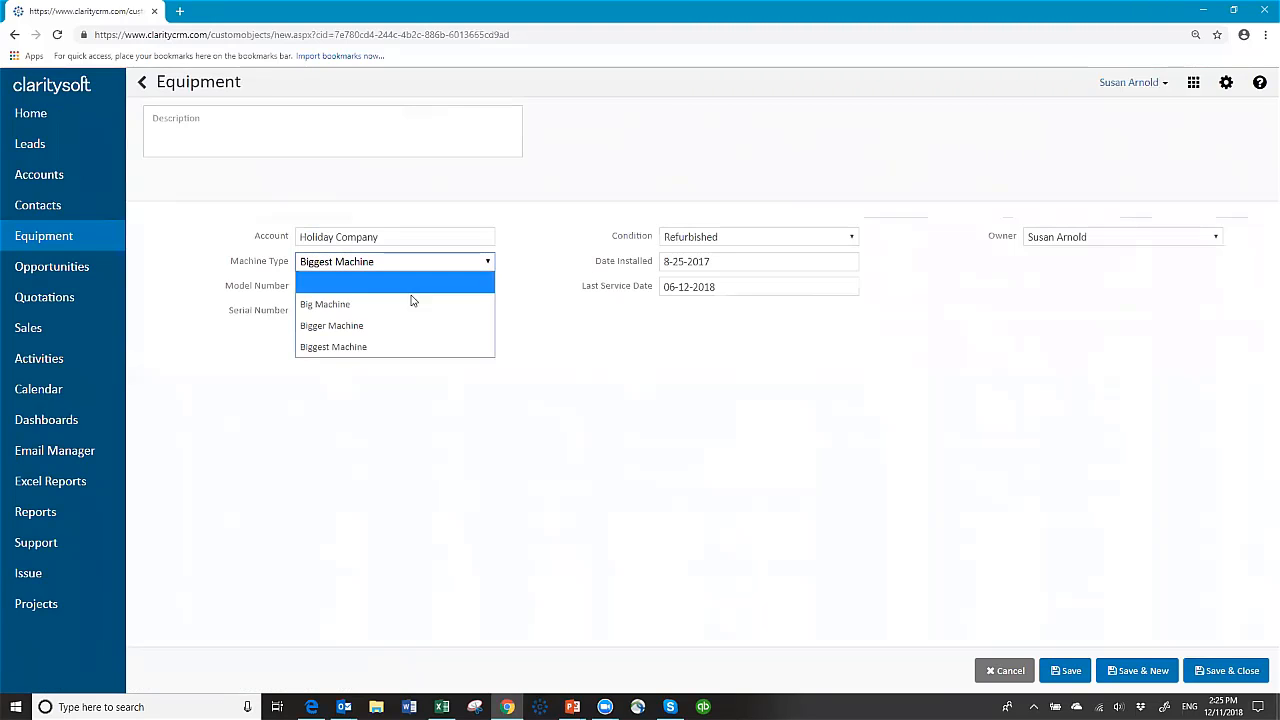
left_click(399, 323)
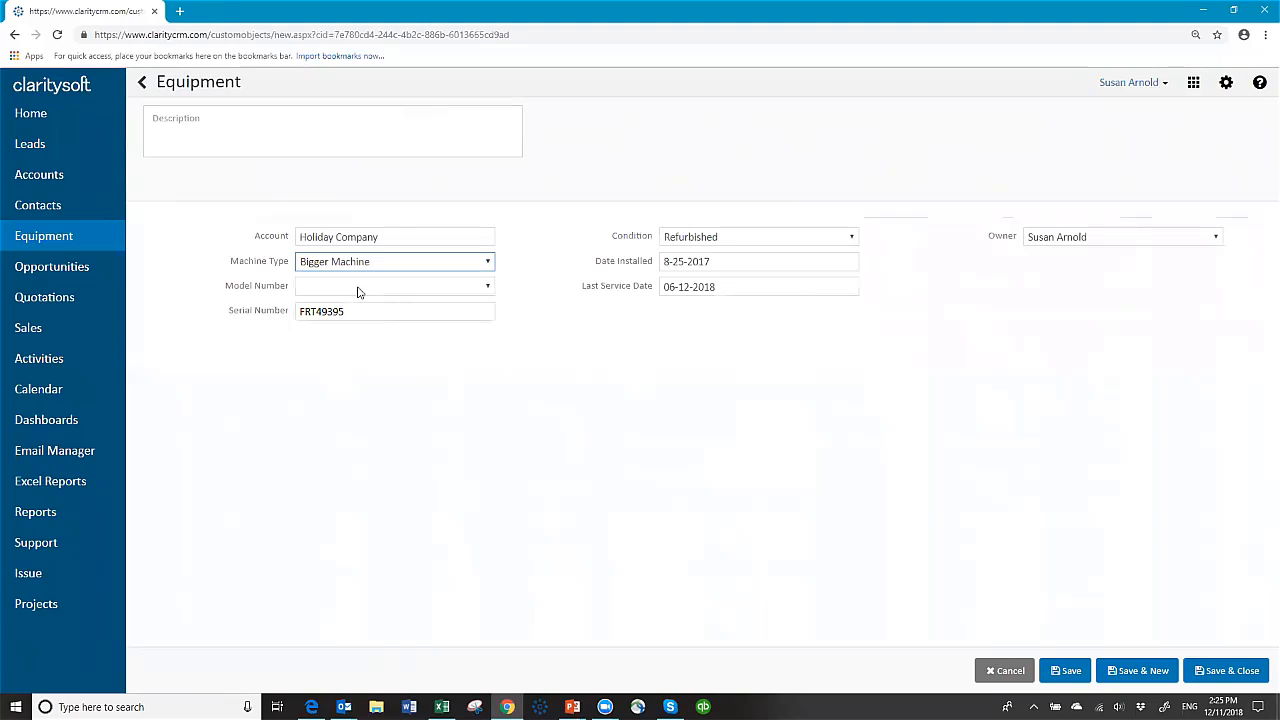
Step: Set Model A4020, serial GTY49340 and condition New, then save and close
left_click(487, 287)
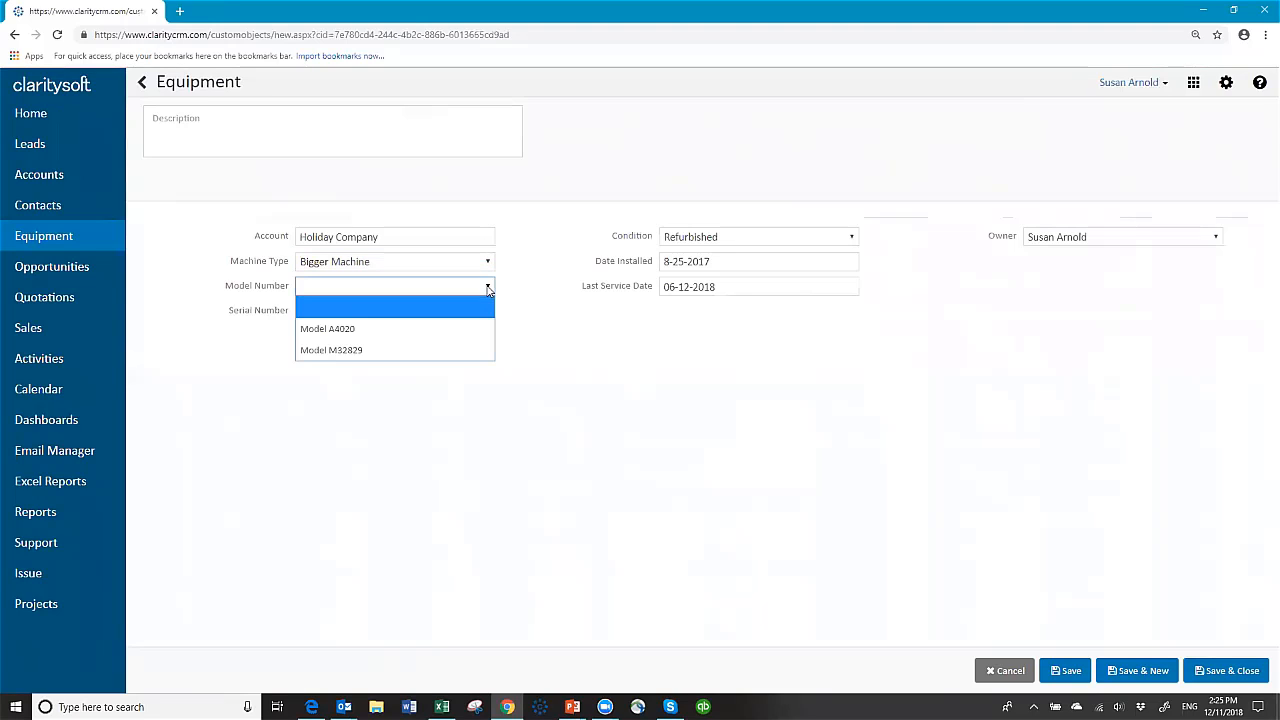
left_click(420, 327)
key("Tab")
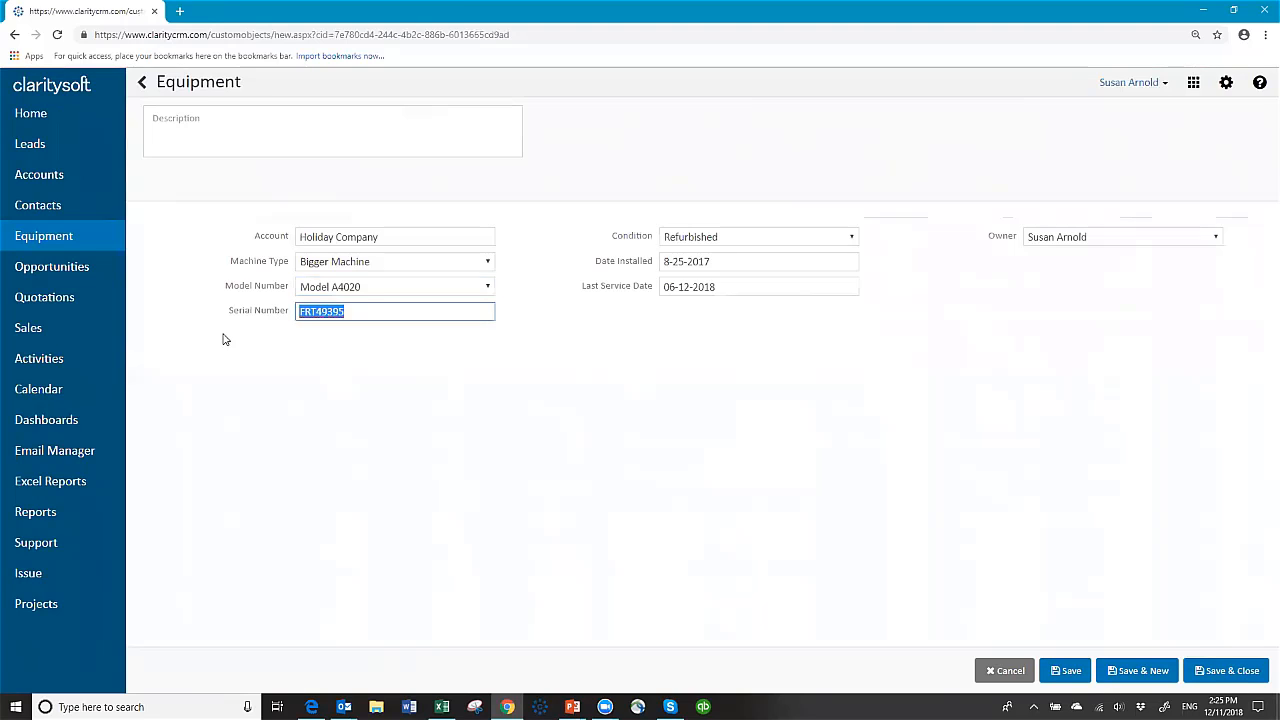
type("GTY49340")
left_click(830, 242)
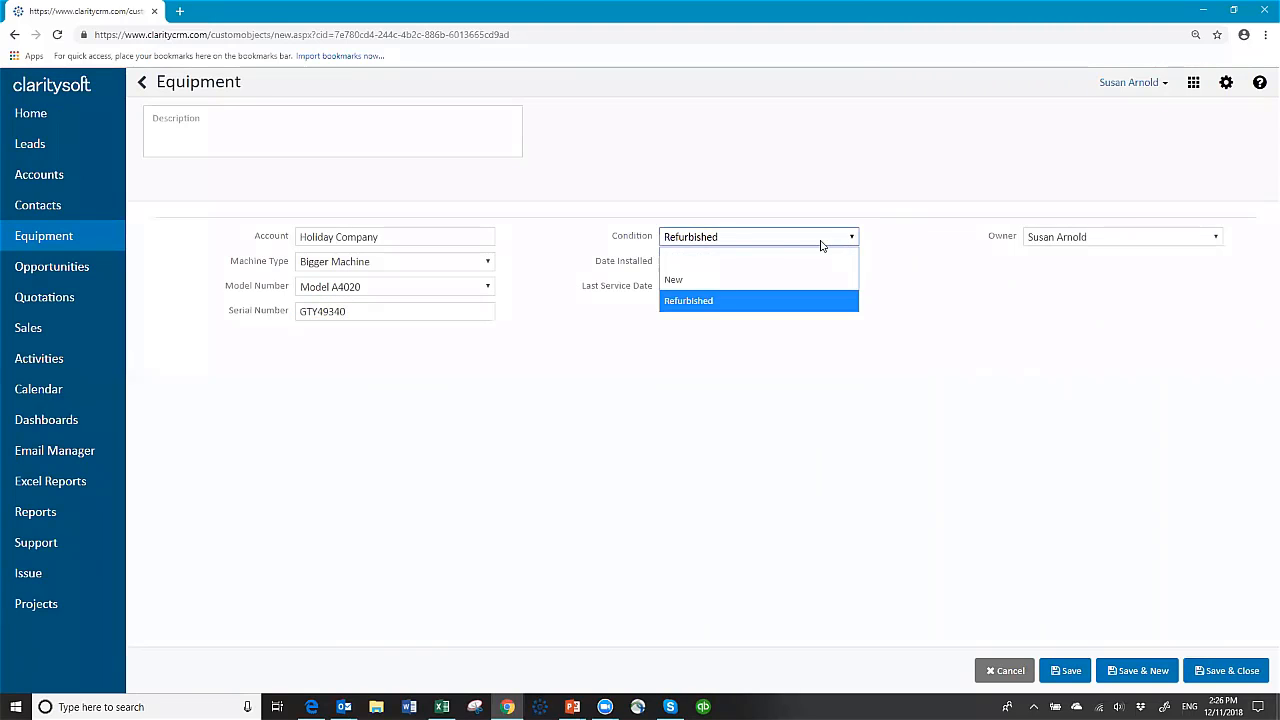
left_click(744, 278)
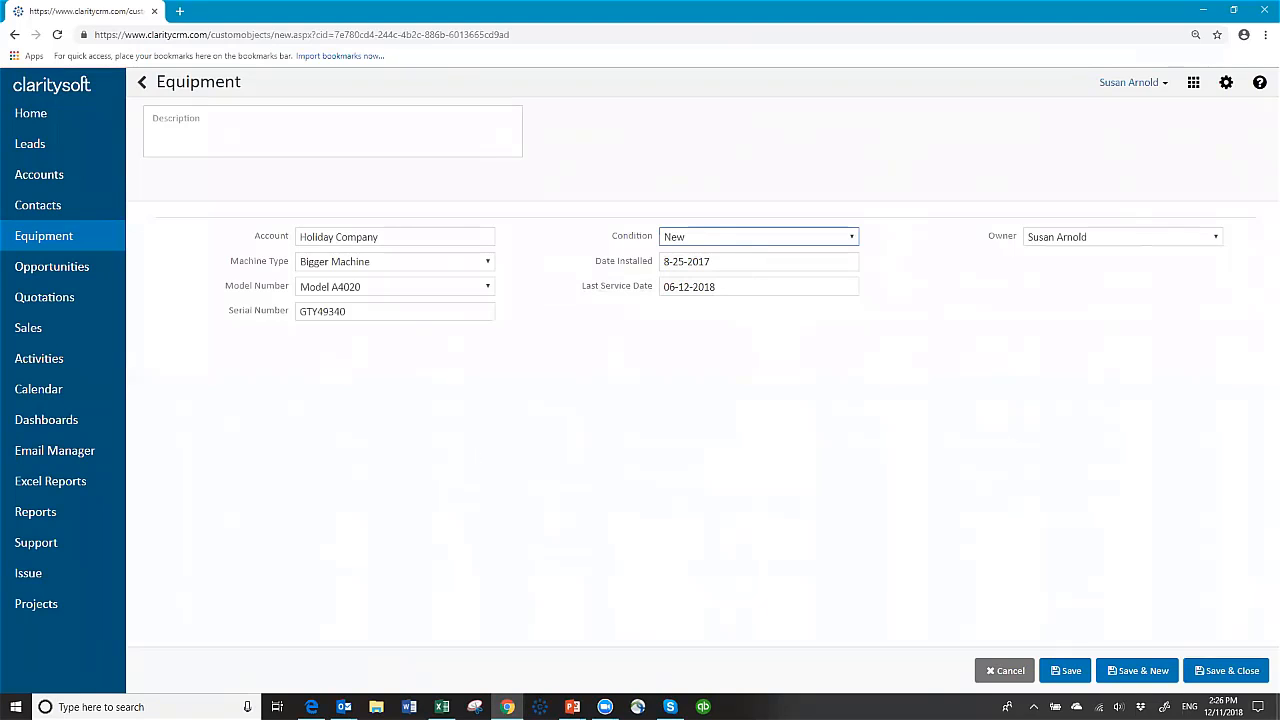
left_click(1228, 670)
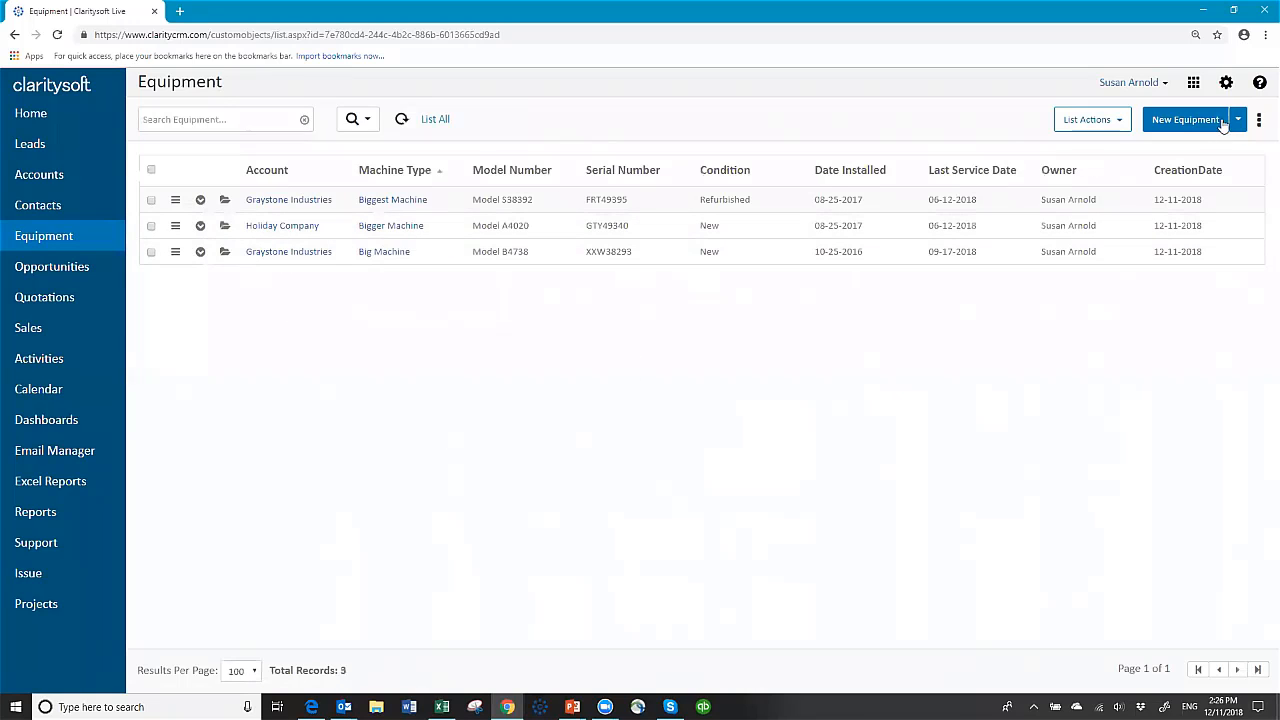
Step: Start a new Big Machine equipment record with Model A3456 and serial YUT4858
left_click(1183, 122)
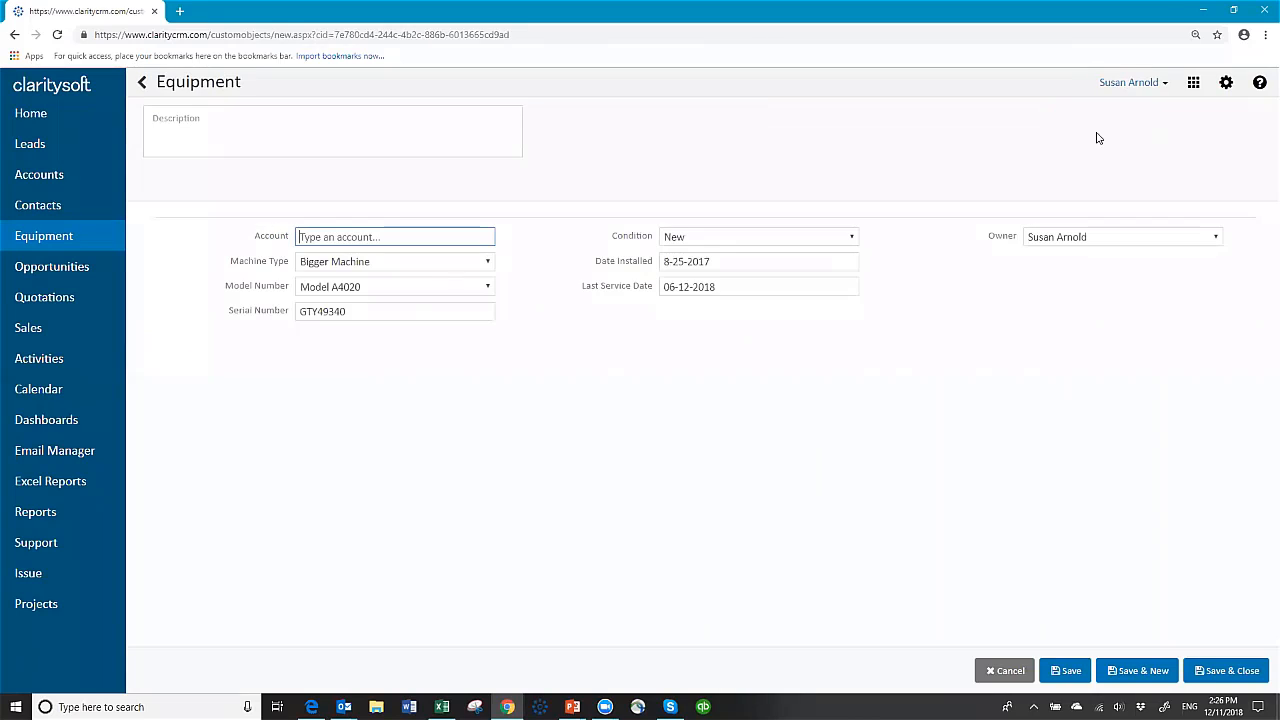
left_click(384, 261)
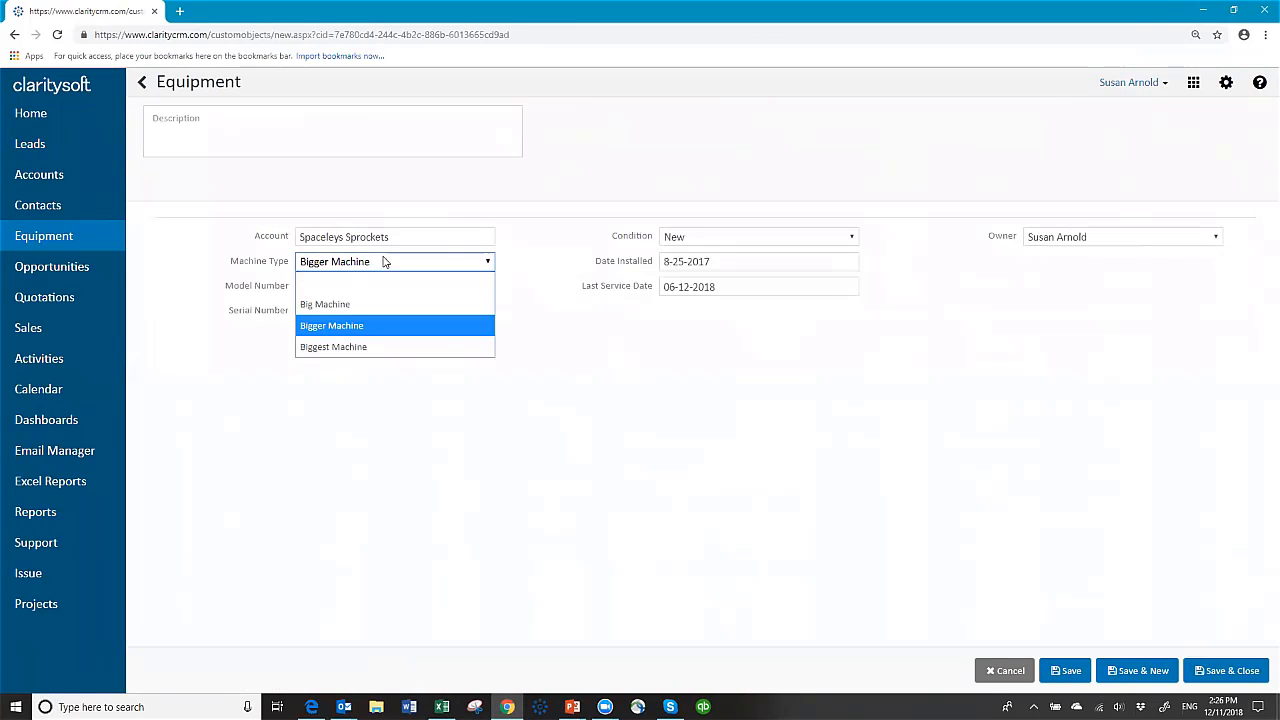
left_click(367, 303)
left_click(388, 288)
left_click(366, 329)
double_click(355, 311)
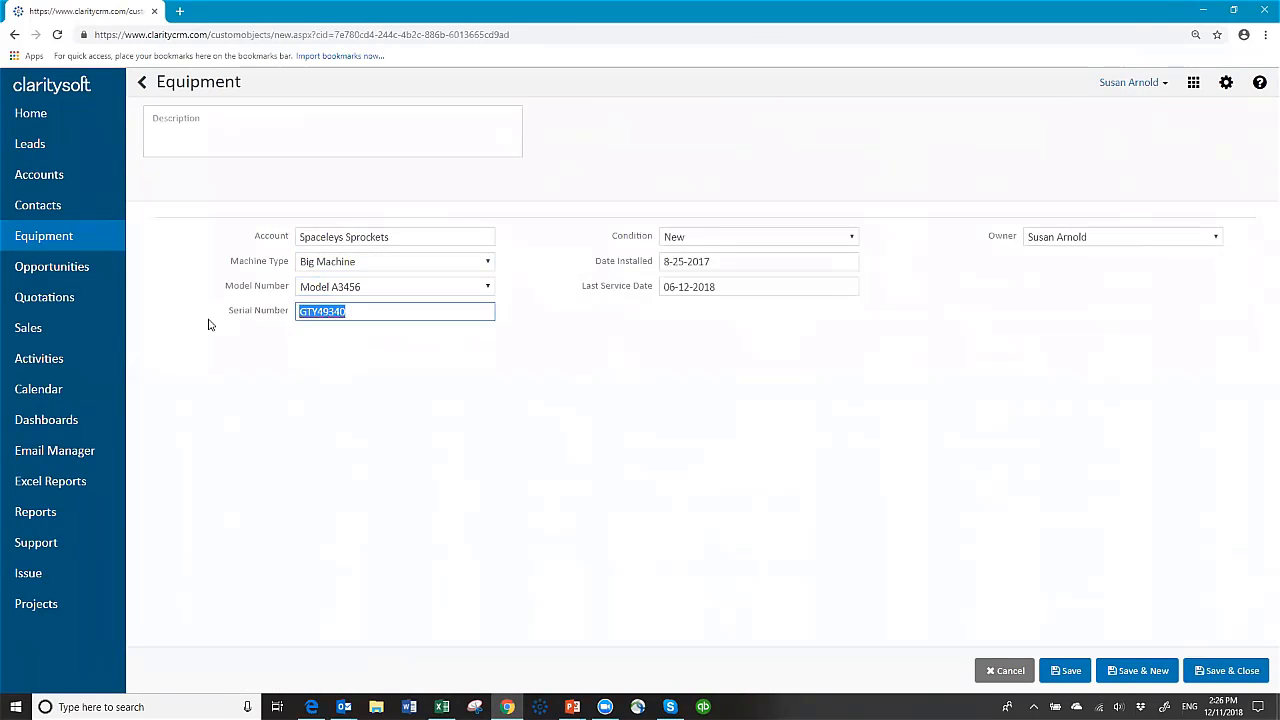
type("YUT4858")
Step: Set install date 09-21-2017 and last service date 07-19-2018, then save the record
left_click(733, 264)
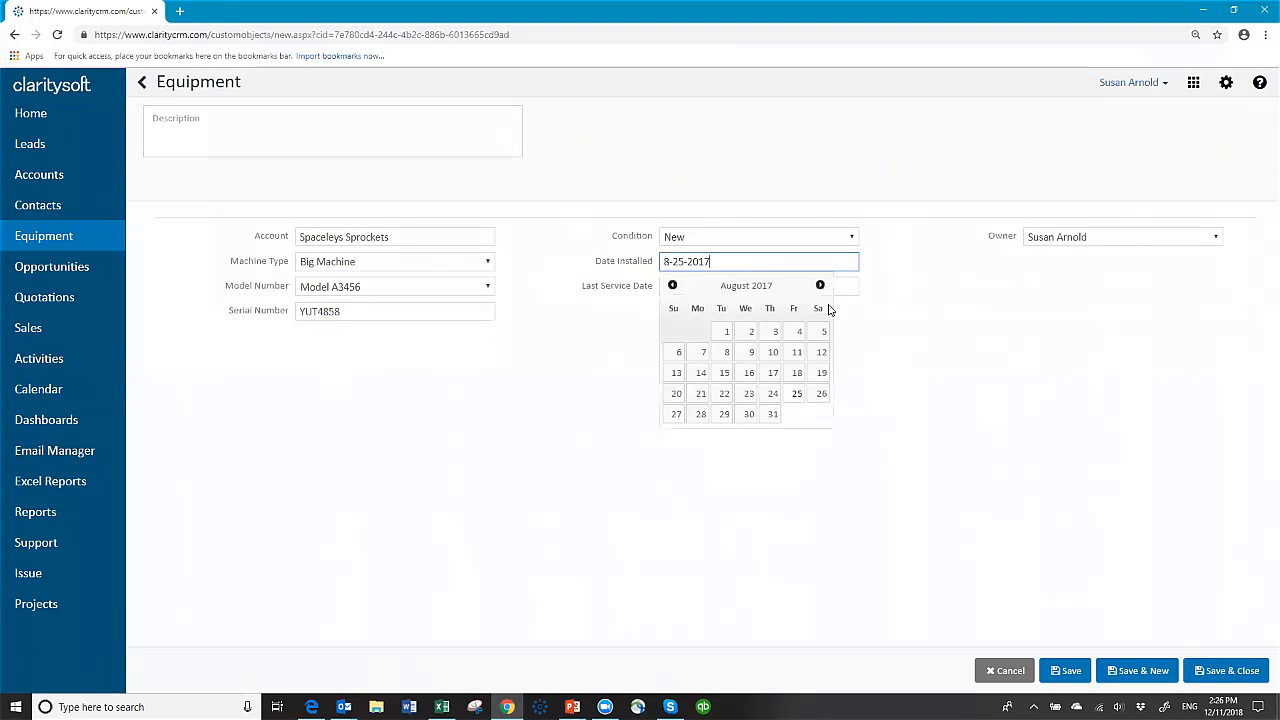
left_click(820, 284)
left_click(771, 392)
left_click(743, 288)
left_click(820, 309)
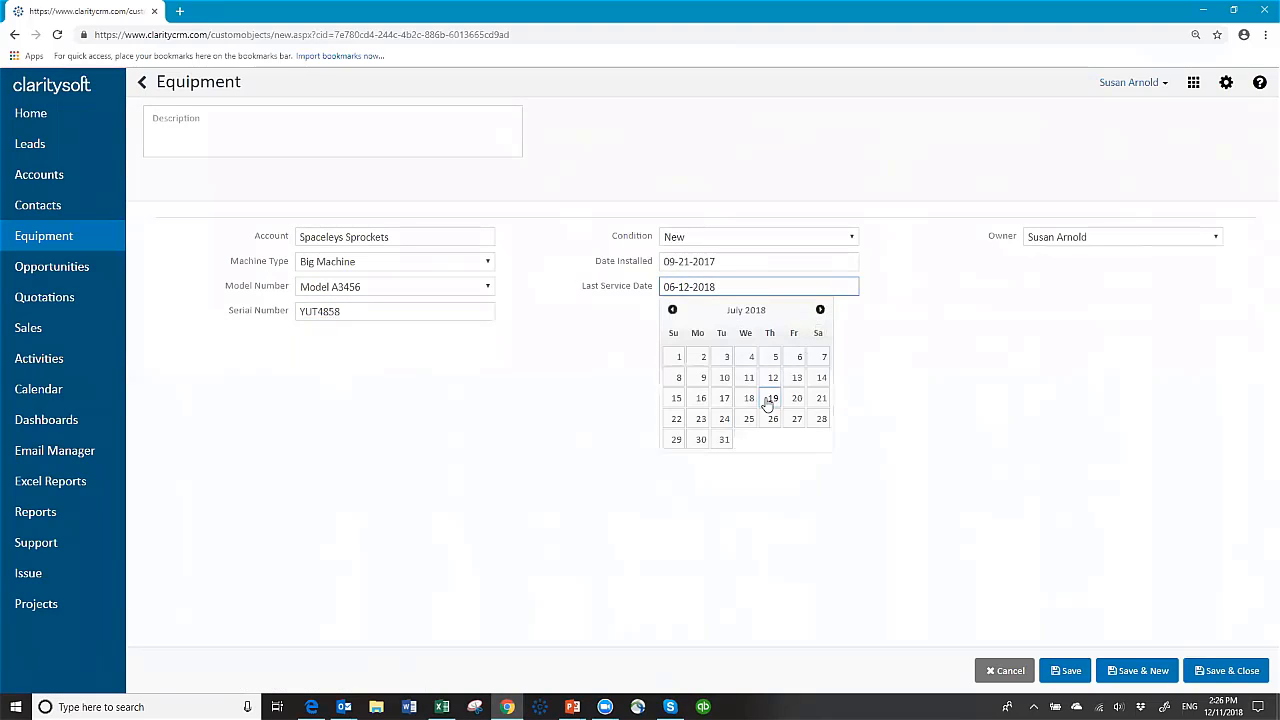
left_click(770, 398)
left_click(1220, 662)
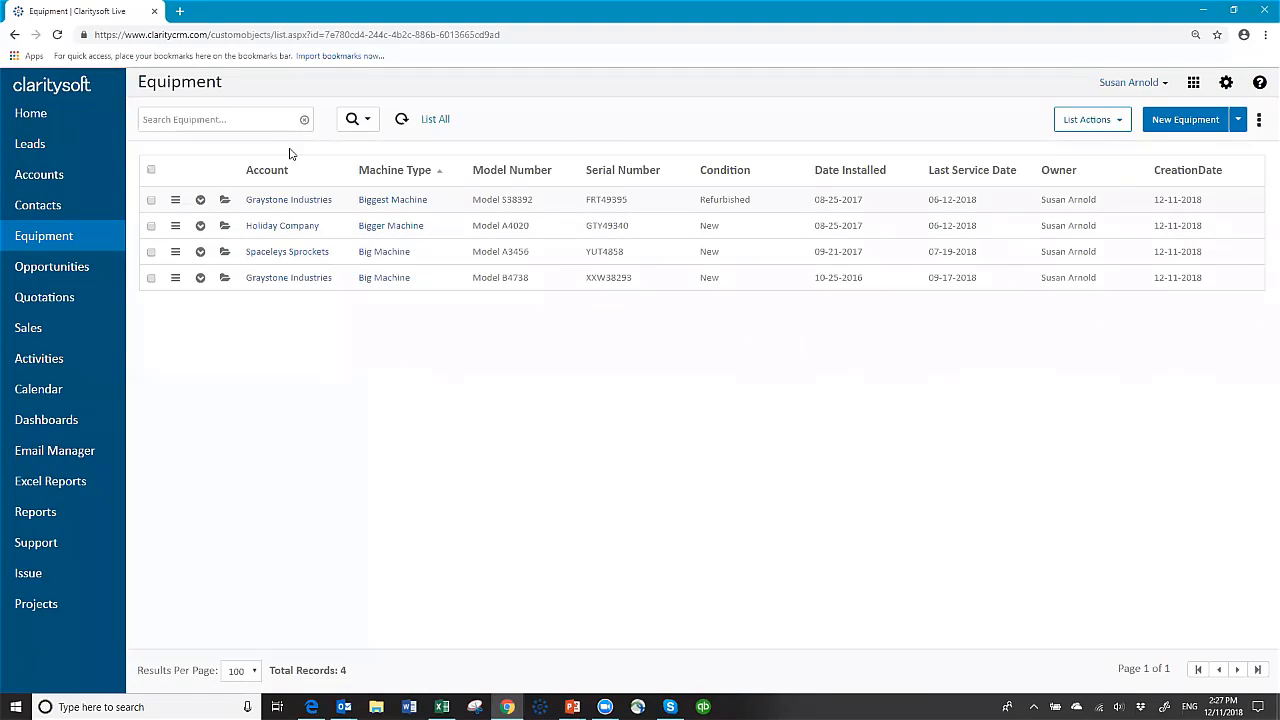
Step: Search the equipment list for Graystone rows, then clear the search
left_click(250, 116)
mouse_move(605, 707)
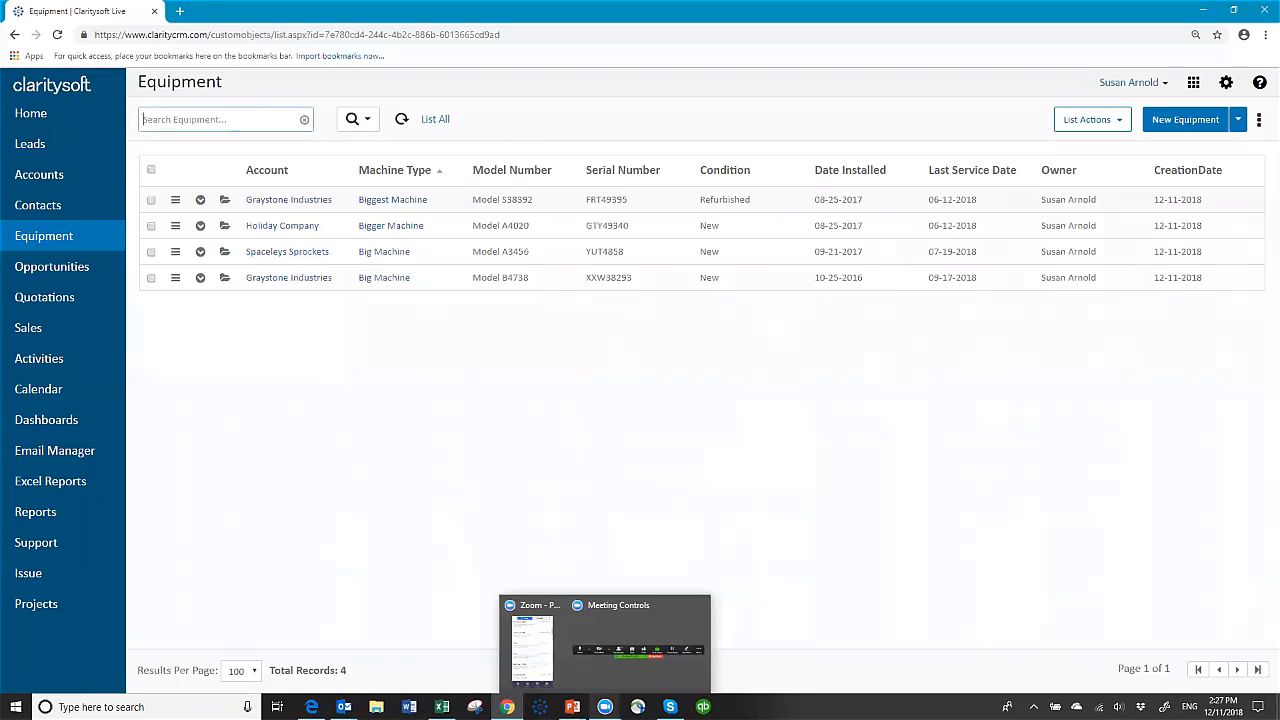
type("grays")
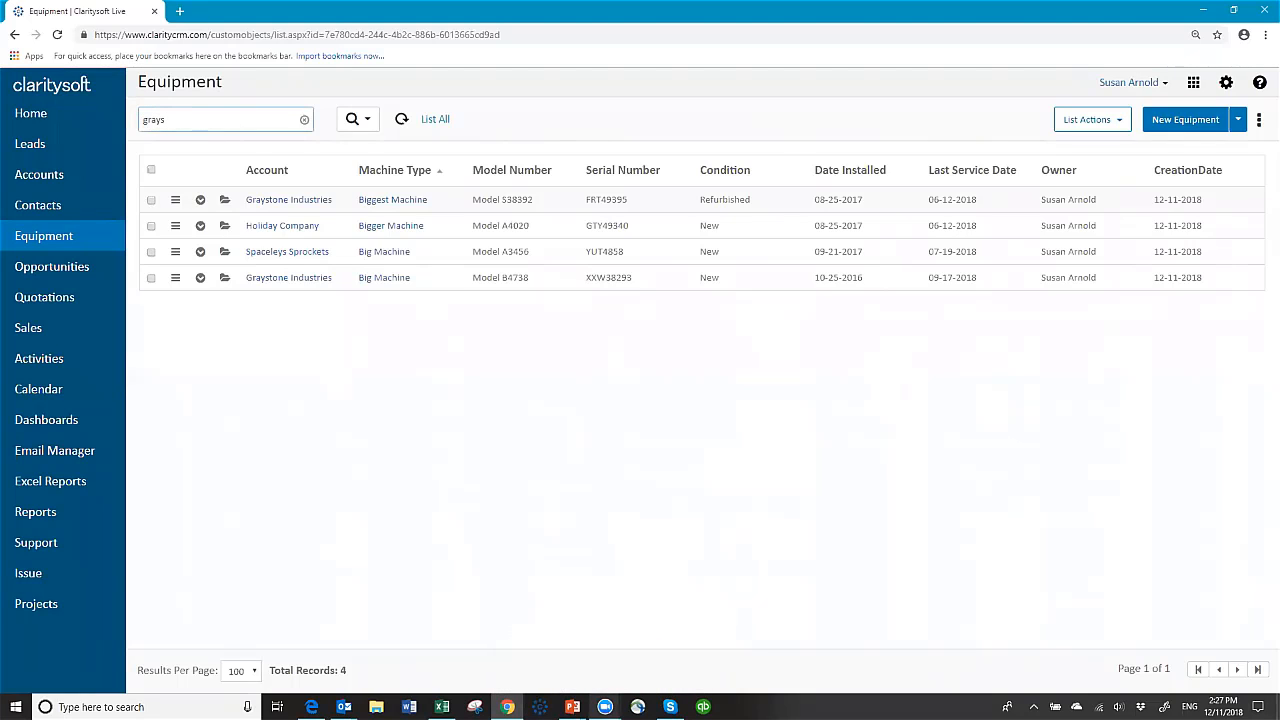
key("Return")
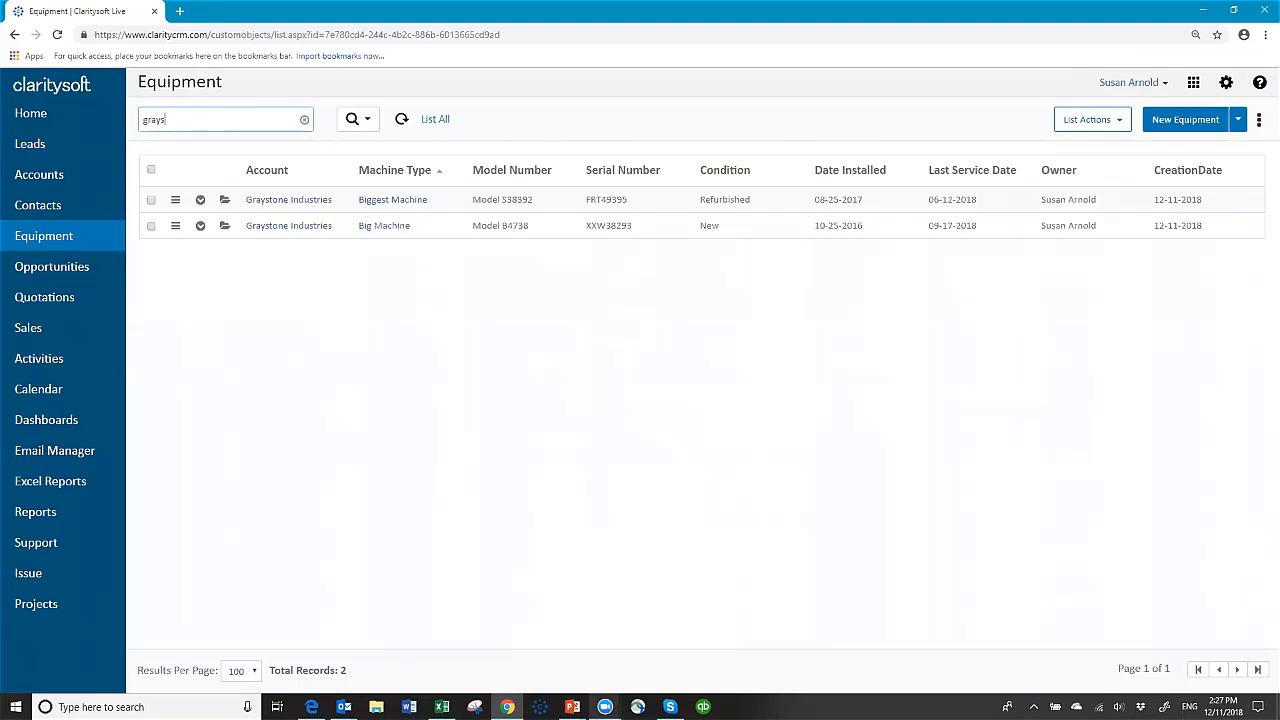
key("BackSpace")
key("BackSpace")
key("BackSpace")
key("BackSpace")
key("BackSpace")
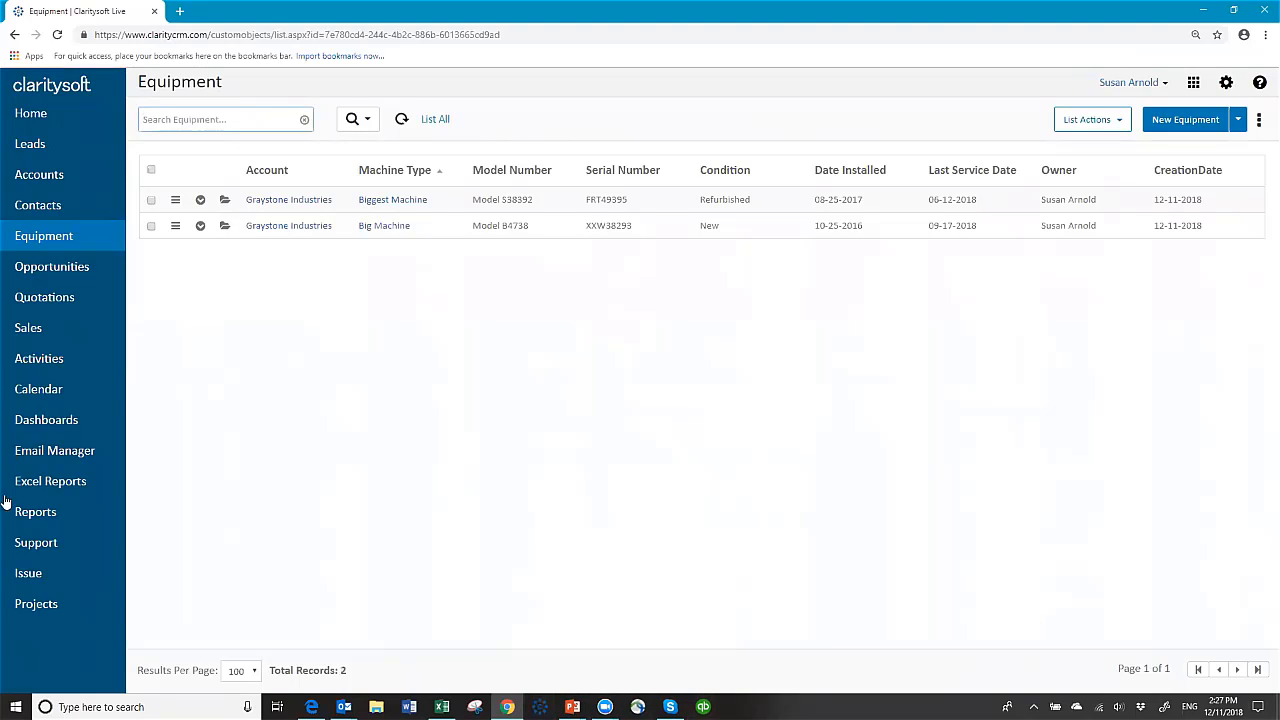
left_click(305, 122)
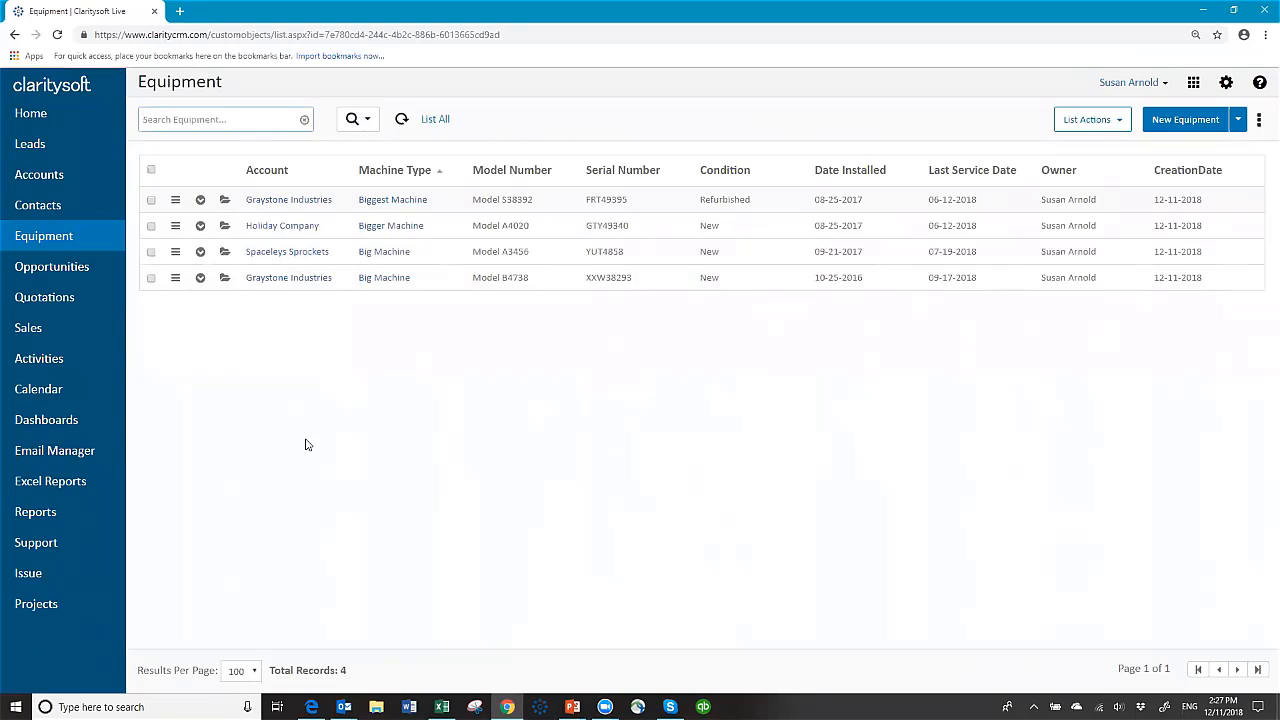
Step: Search for 'big m', clear it to restore all records, and open the search options
left_click(261, 117)
type("big m")
key("Return")
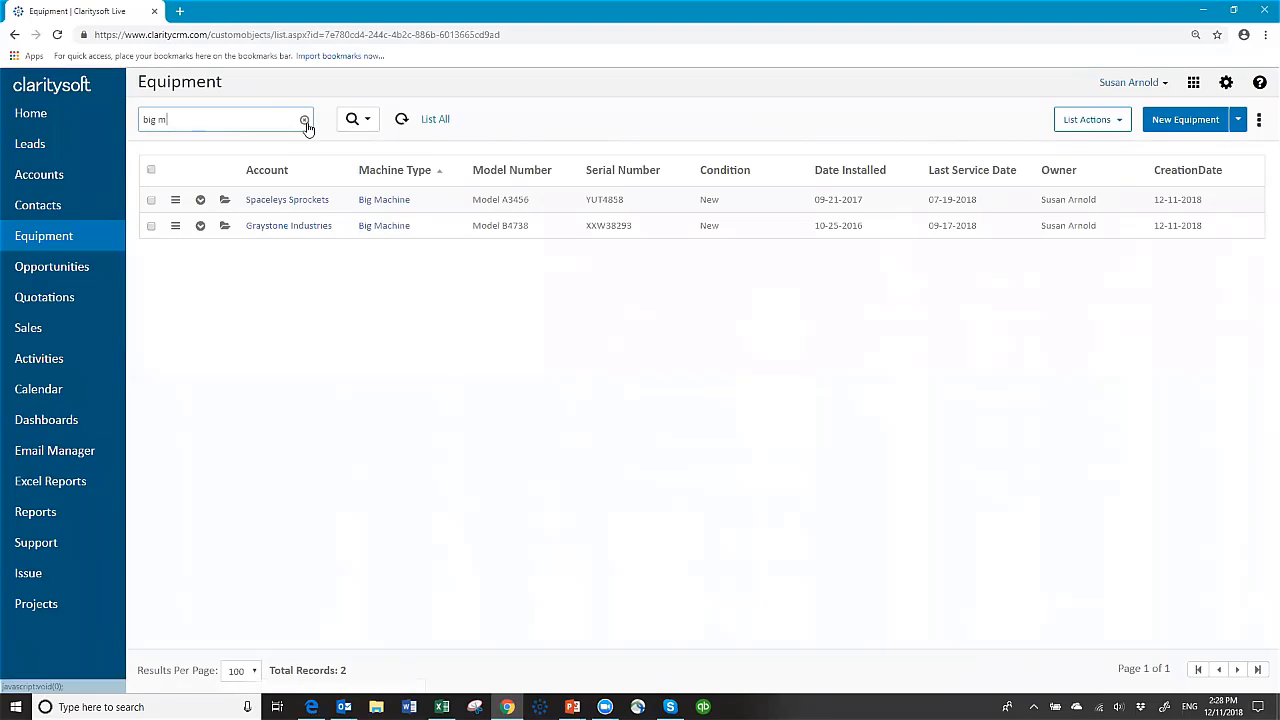
left_click(306, 121)
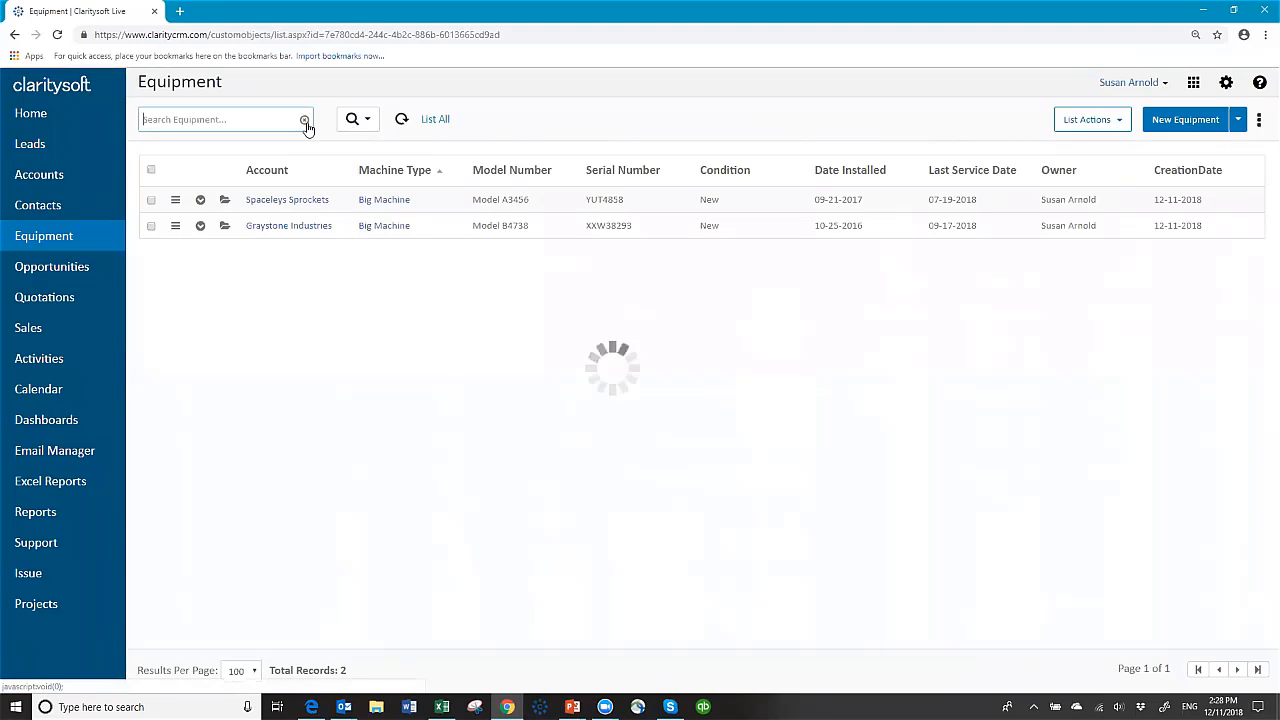
left_click(368, 120)
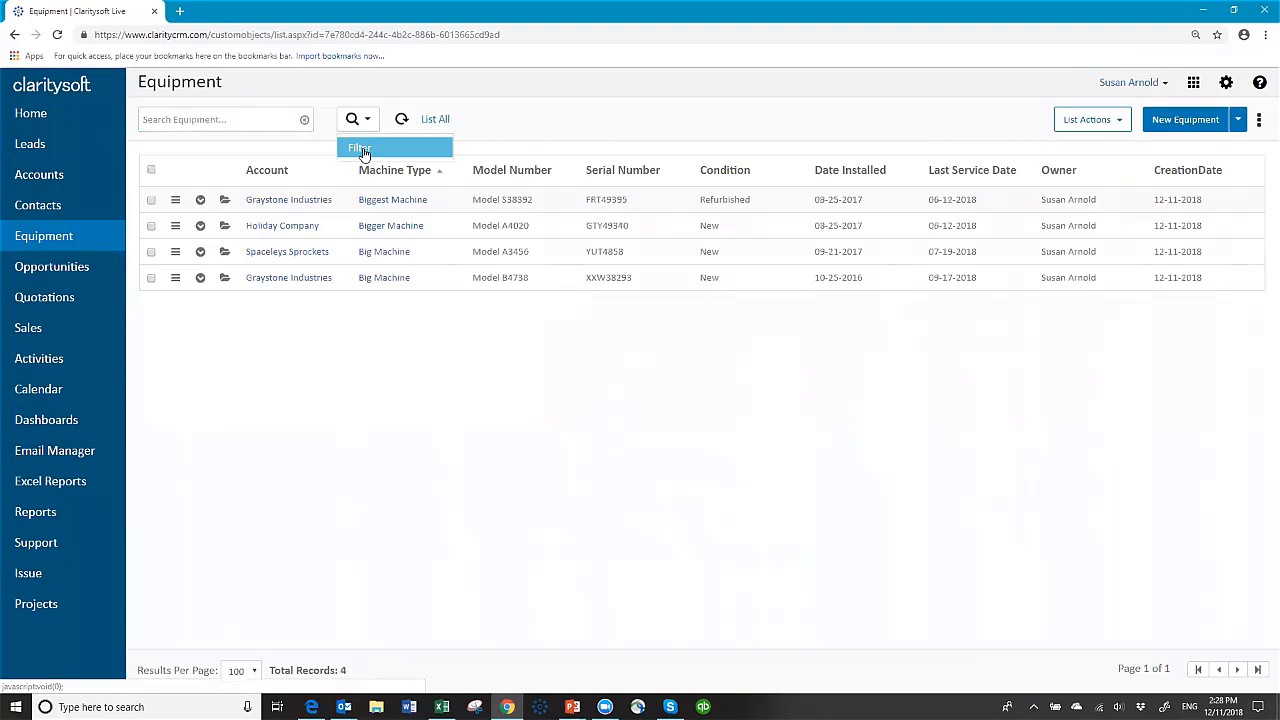
left_click(363, 152)
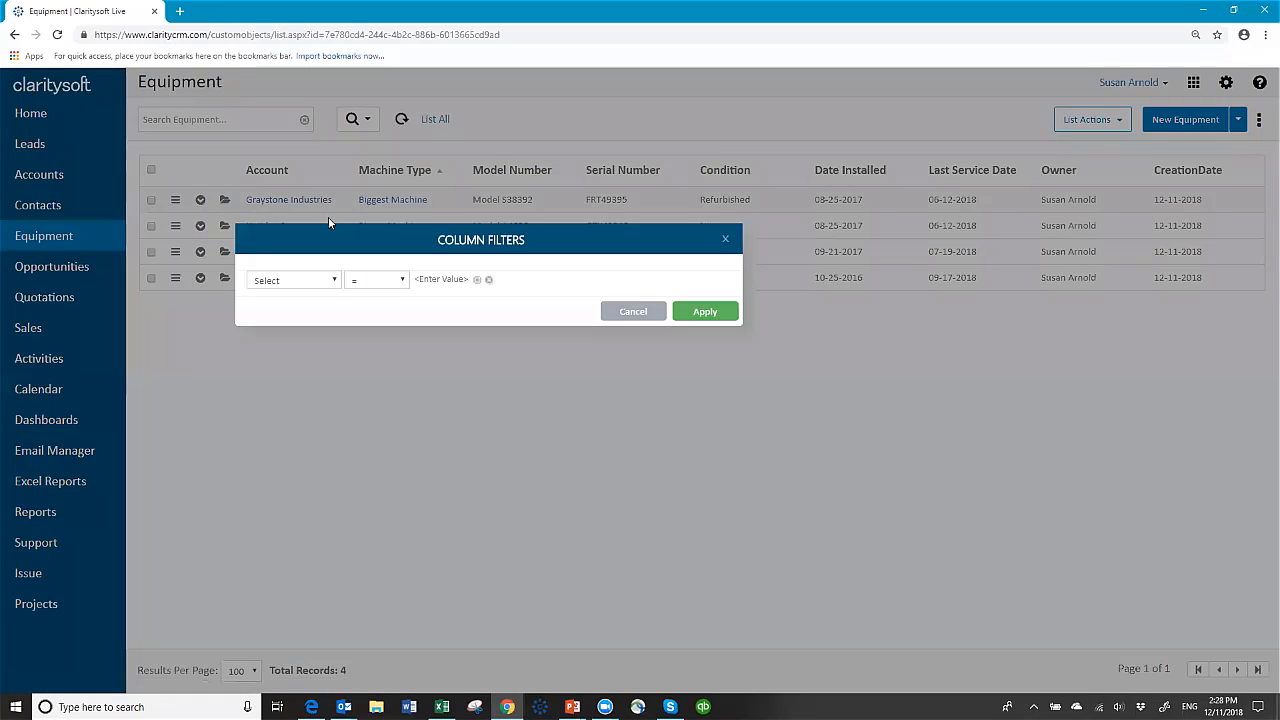
left_click(337, 281)
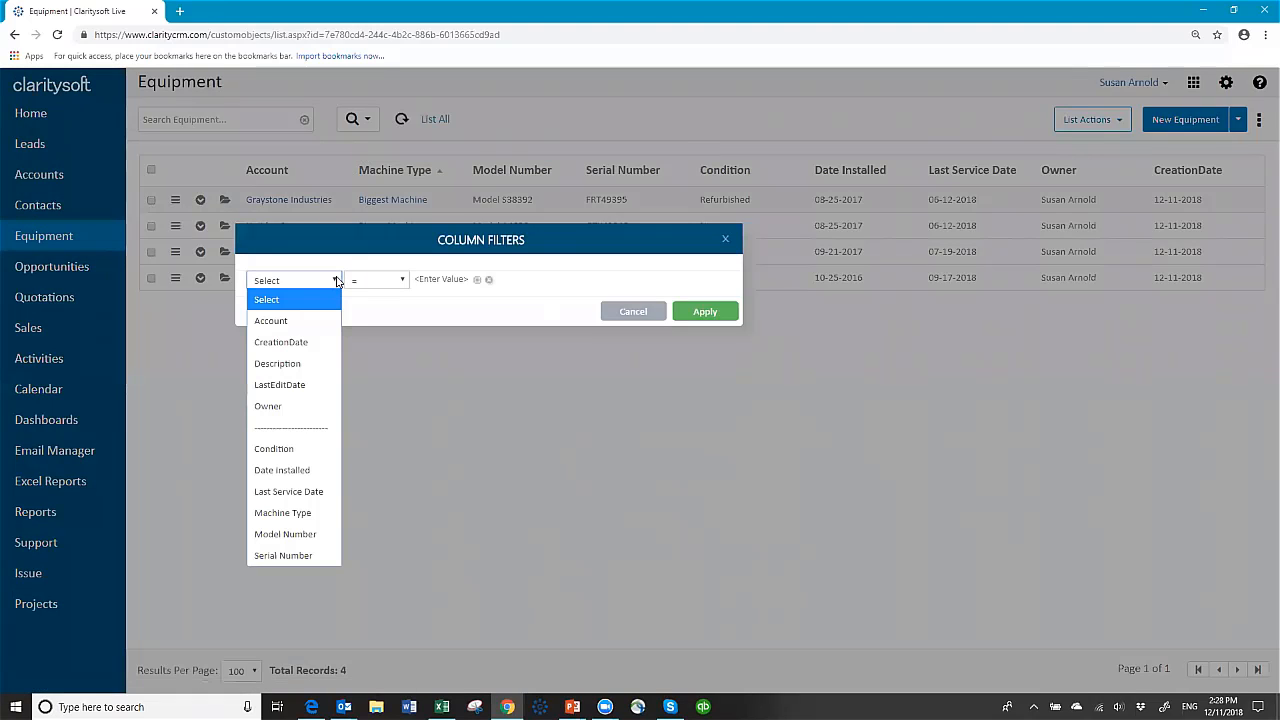
left_click(316, 448)
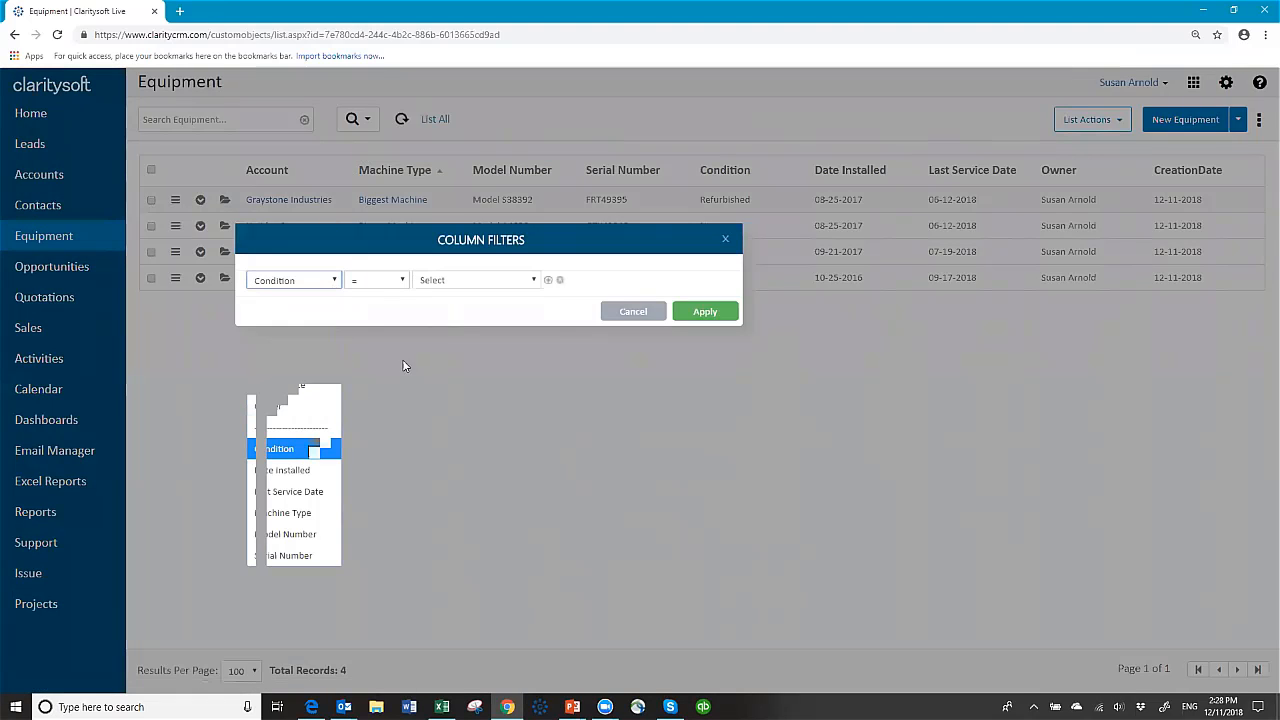
left_click(536, 281)
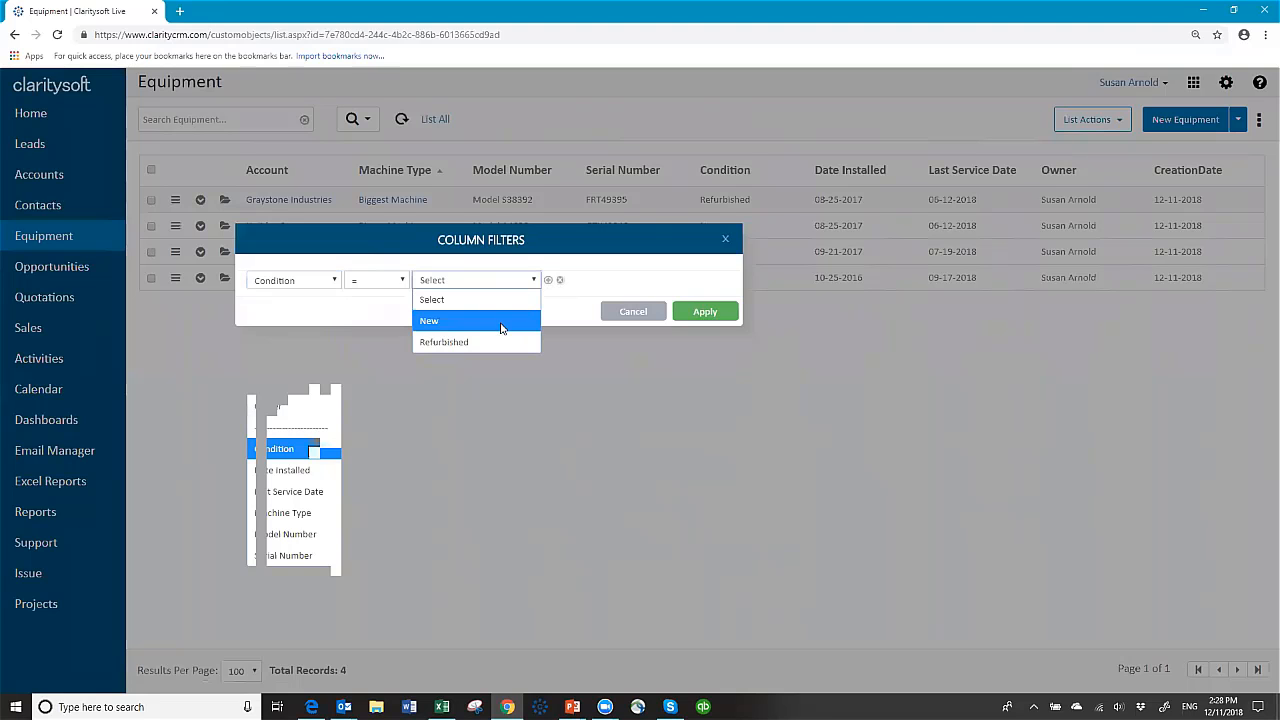
left_click(506, 321)
left_click(712, 315)
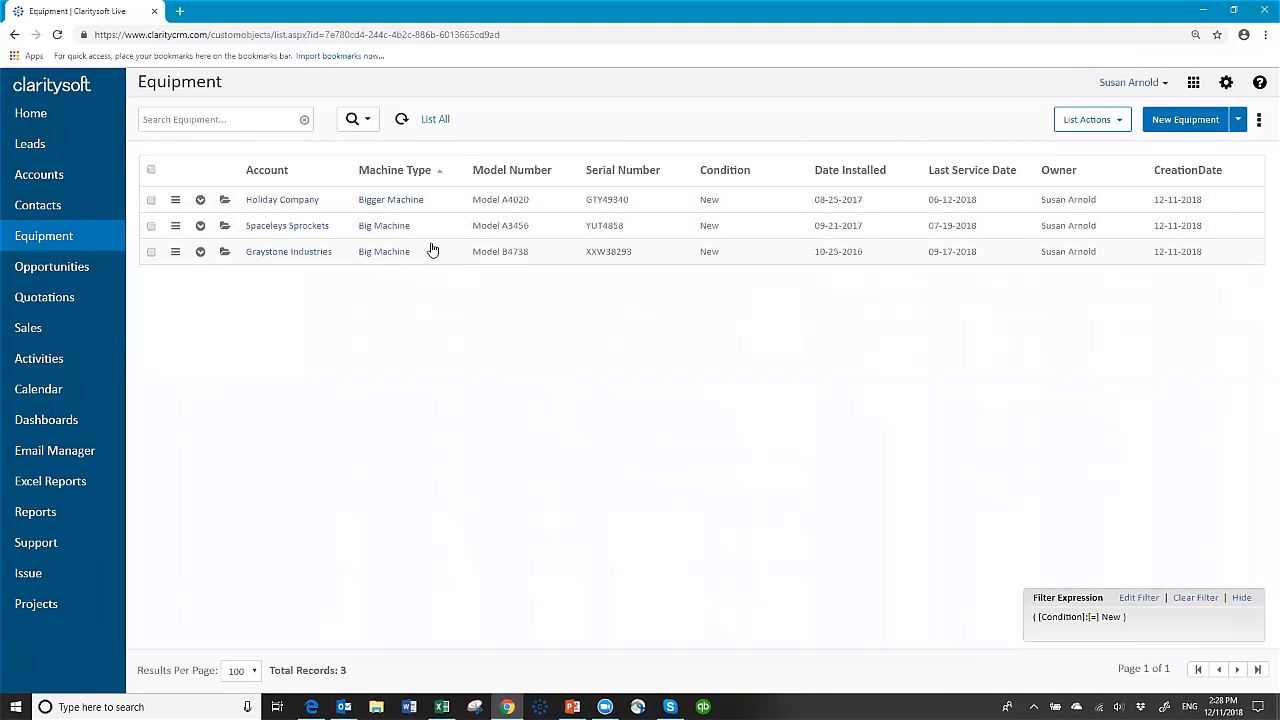
left_click(440, 121)
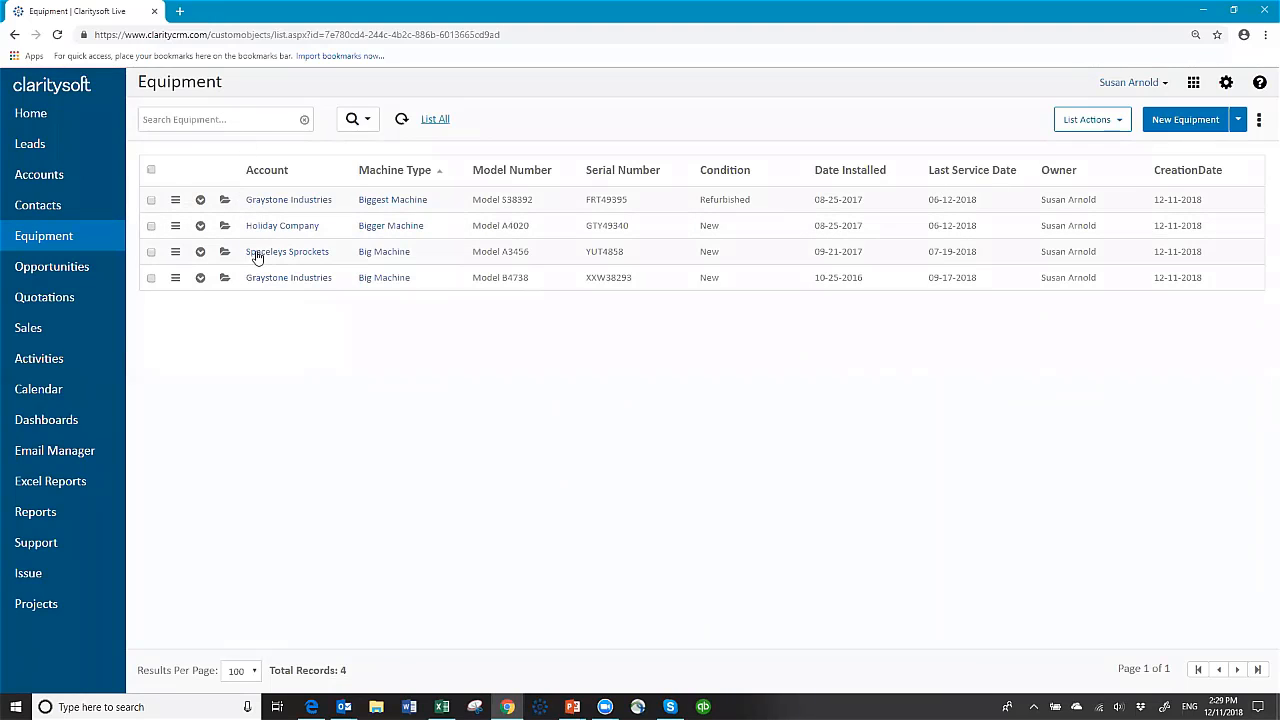
Step: In Accounts, expand Graystone Industries to view its Equipment tab, then collapse the row
left_click(40, 177)
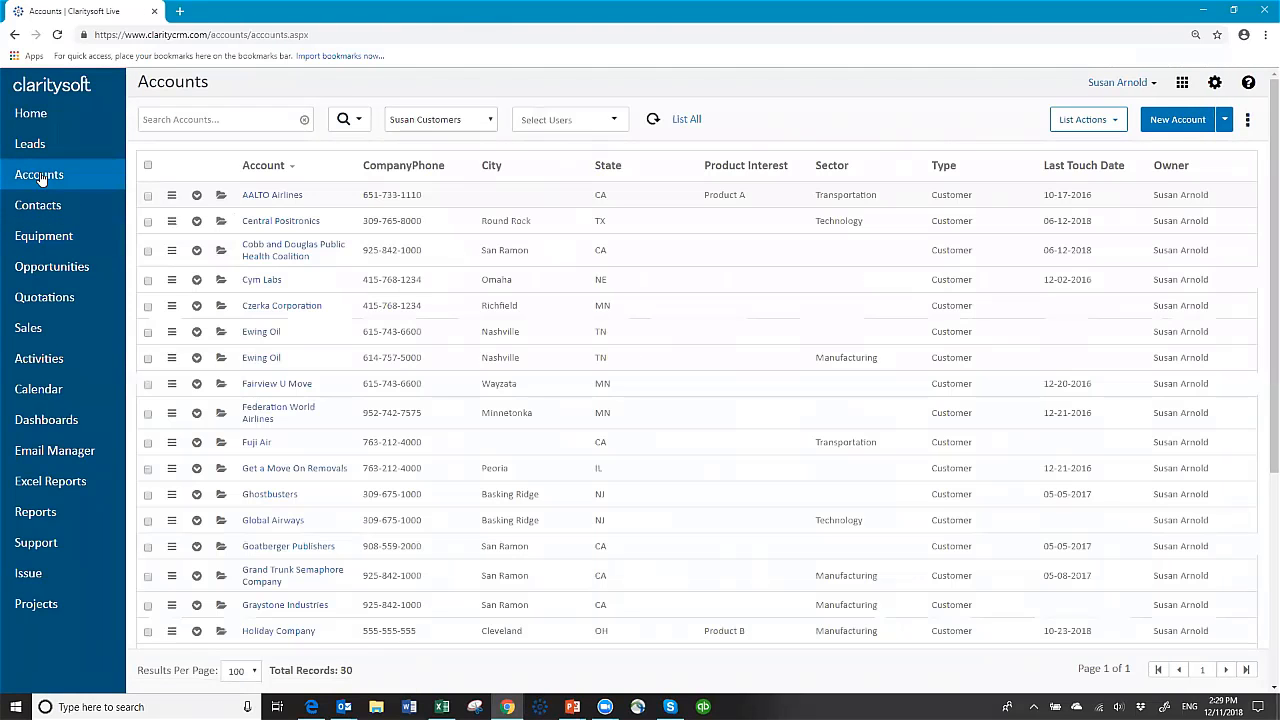
scroll(288, 456, "down", 3)
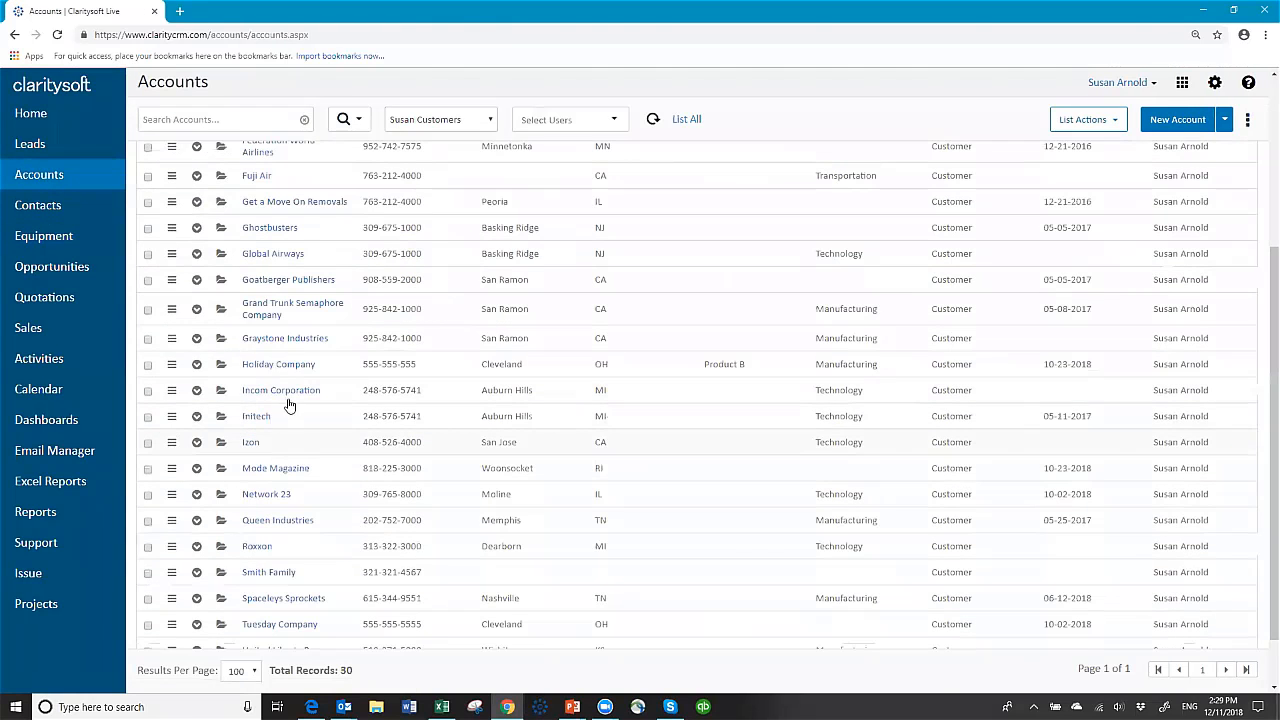
left_click(197, 342)
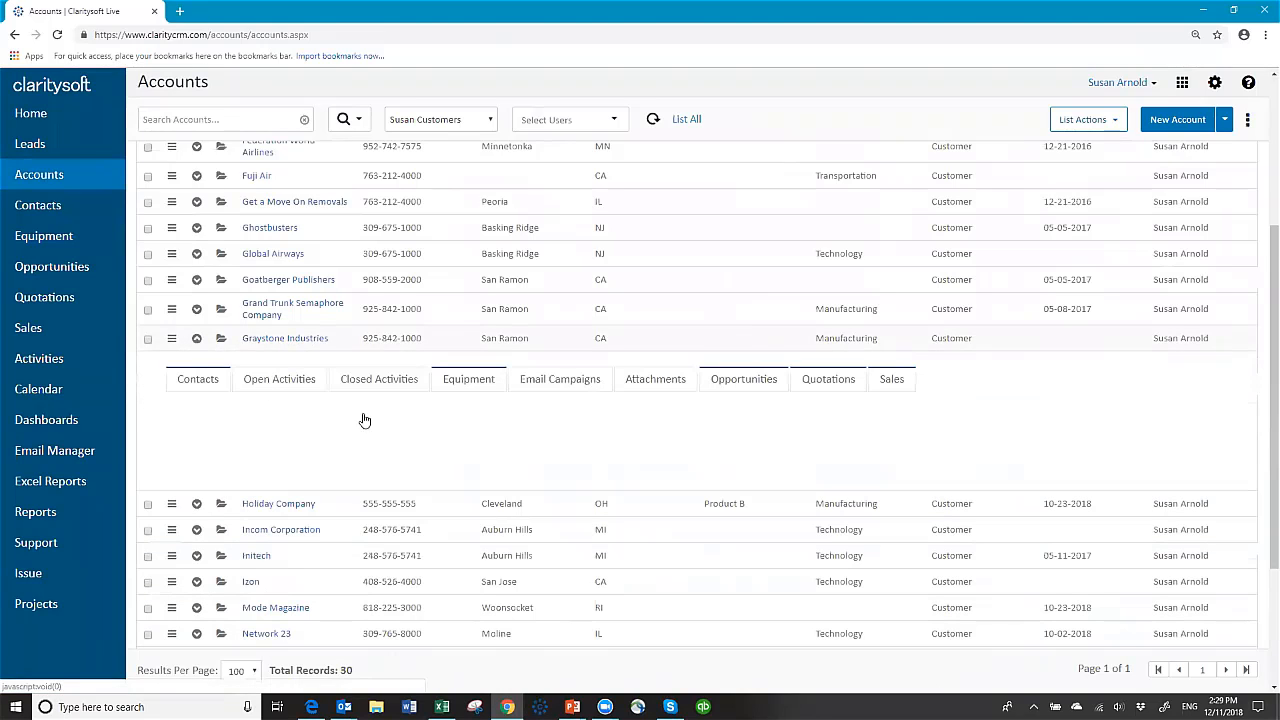
left_click(476, 383)
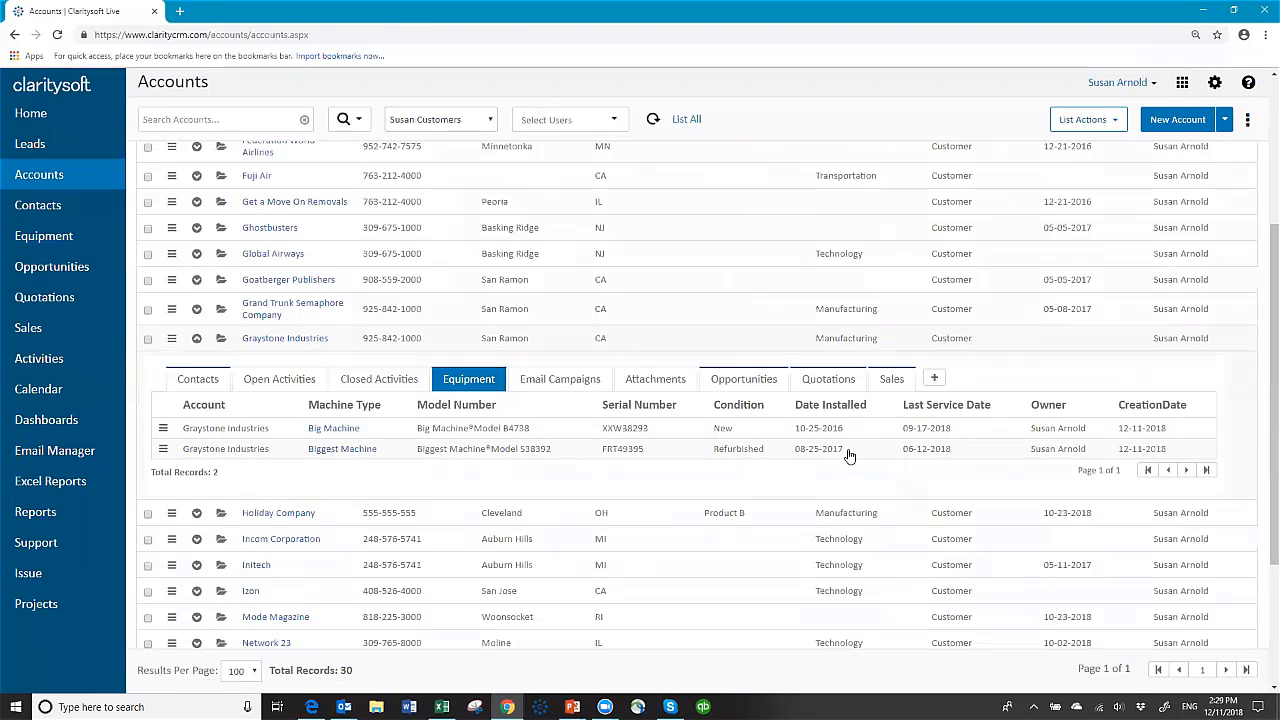
left_click(198, 340)
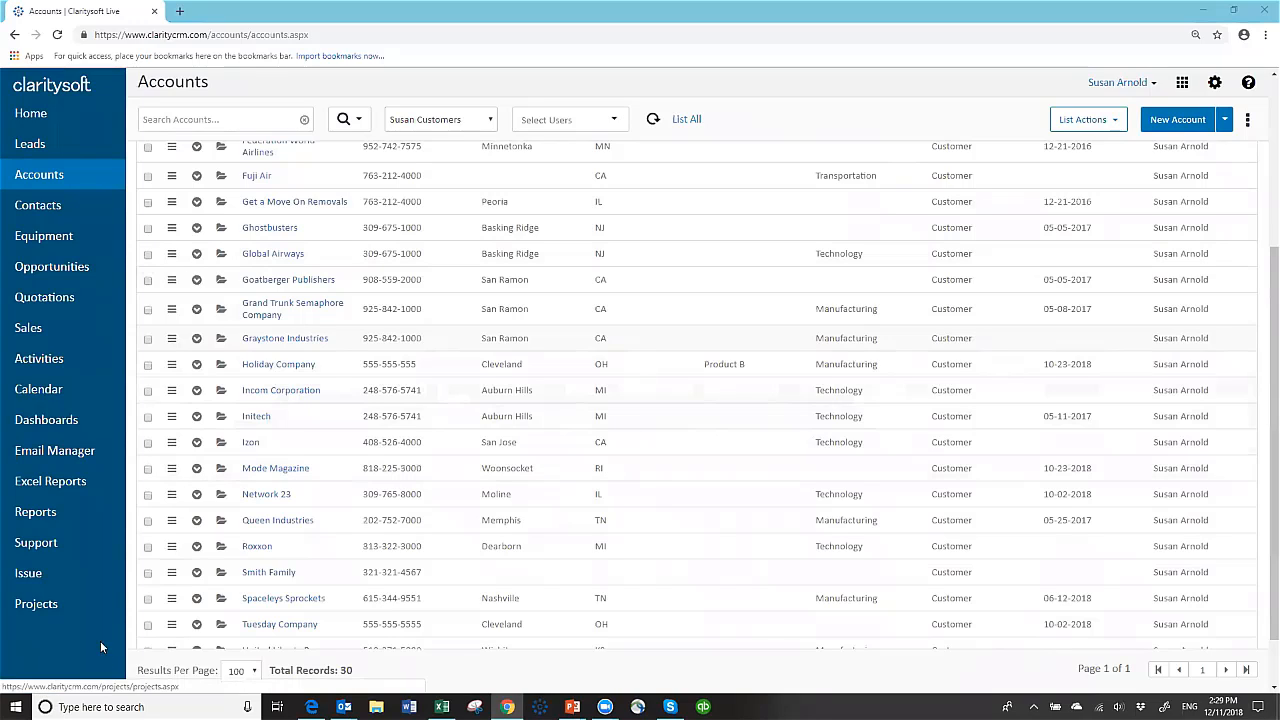
Step: On the Reports page, add a new folder named 'Equipment' and save it
left_click(37, 513)
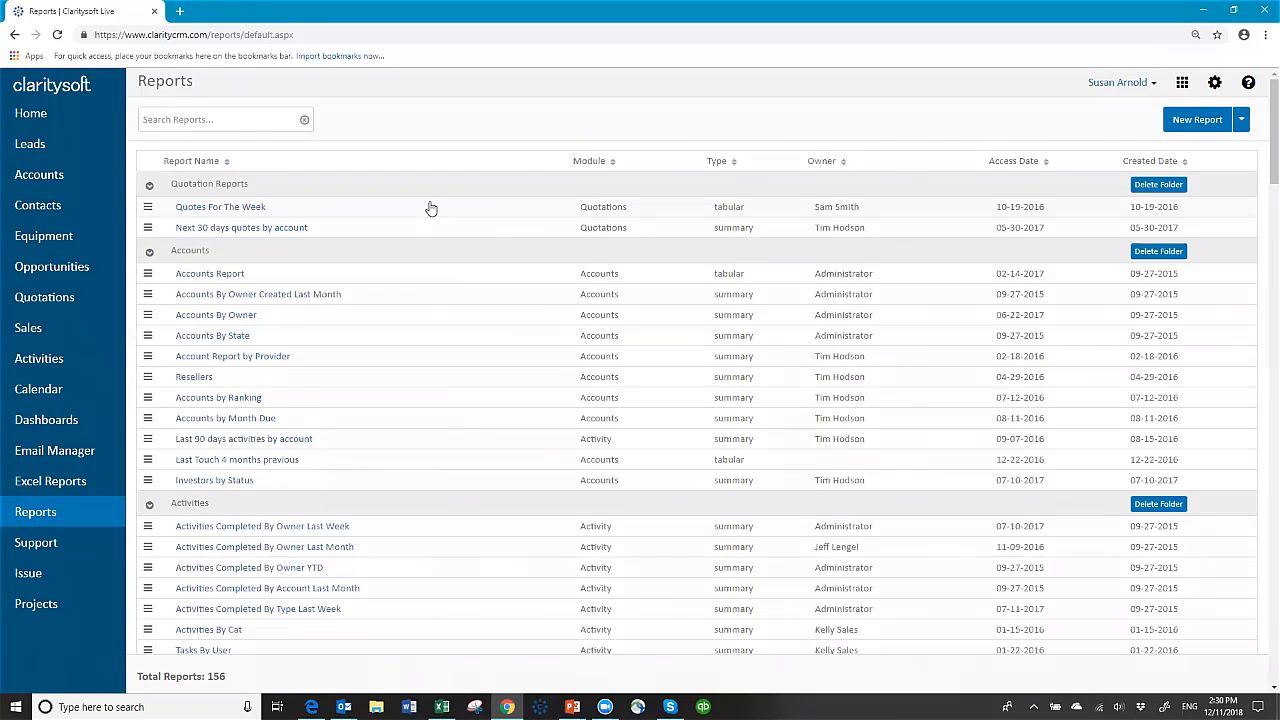
scroll(427, 254, "down", 4)
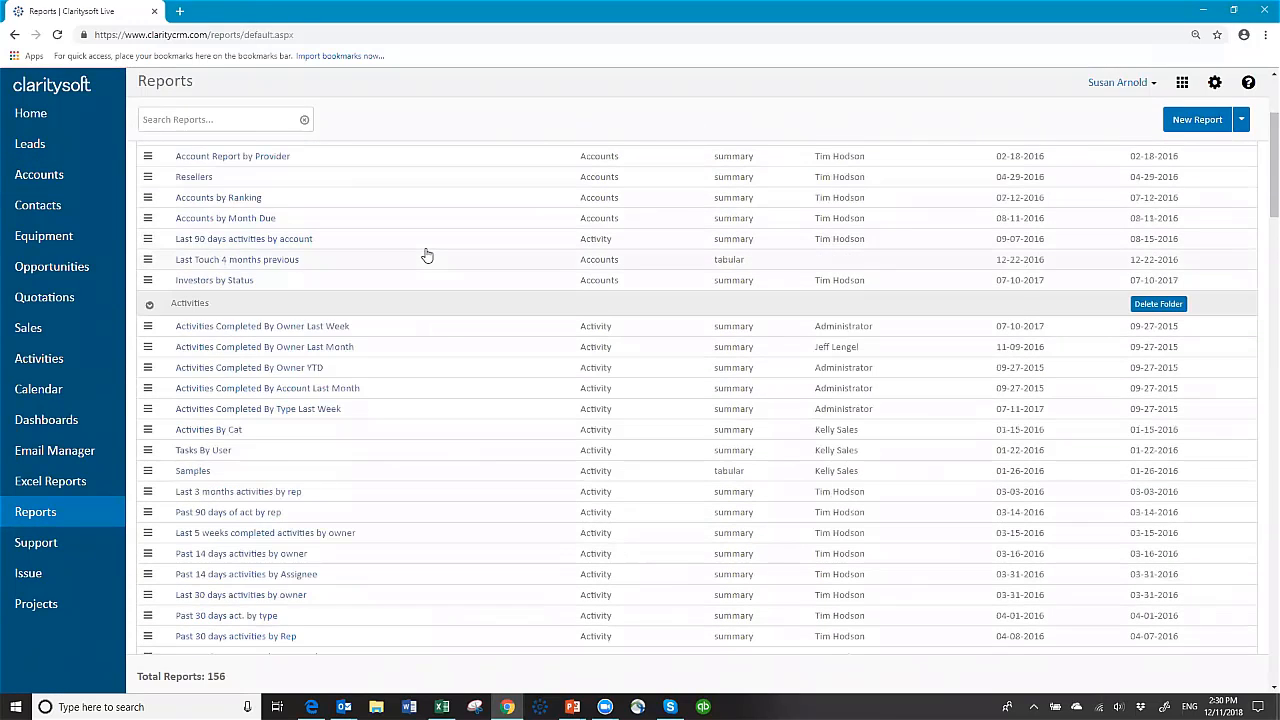
scroll(429, 259, "down", 10)
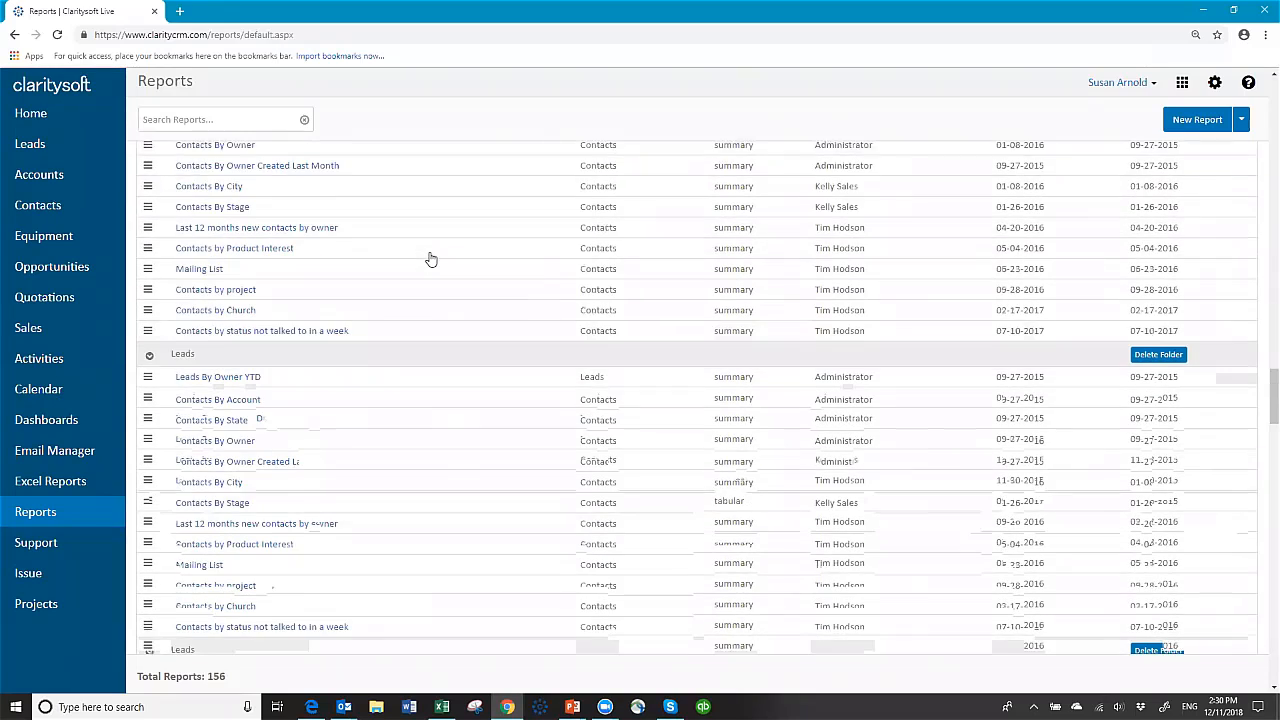
scroll(430, 259, "down", 10)
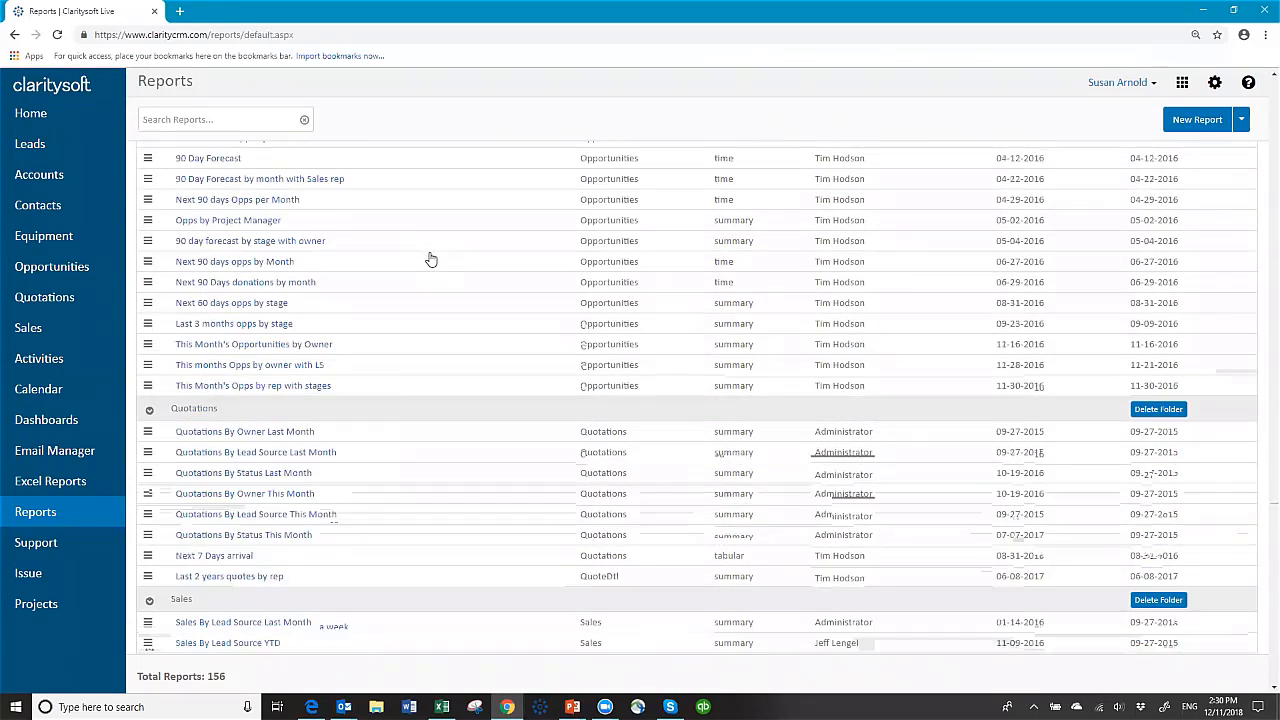
scroll(430, 259, "down", 2)
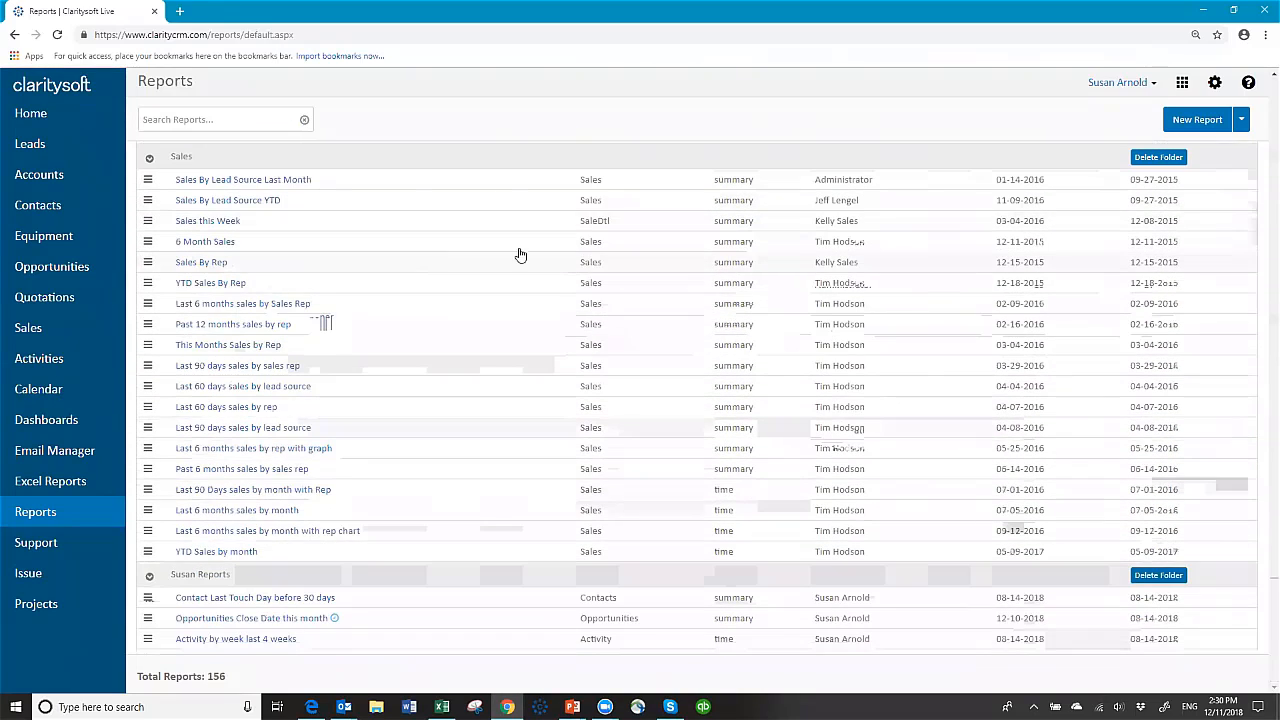
scroll(544, 228, "up", 15)
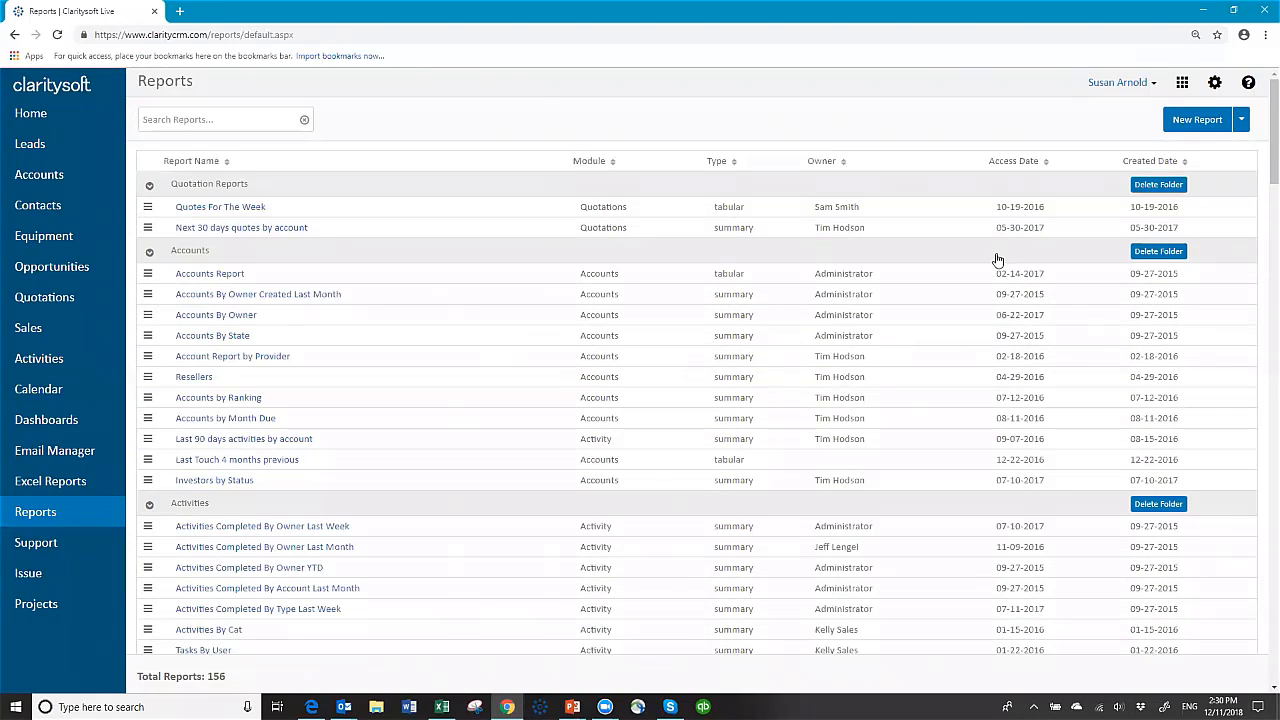
left_click(1241, 121)
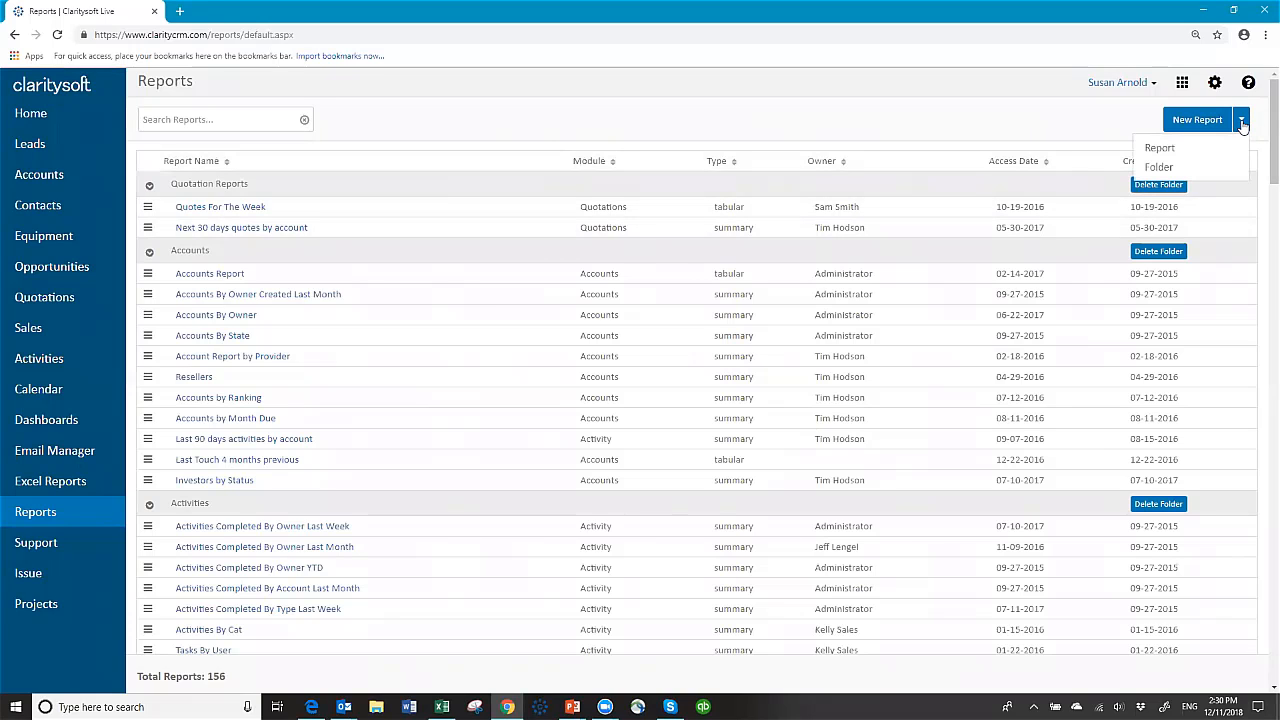
left_click(1160, 168)
type("Eq")
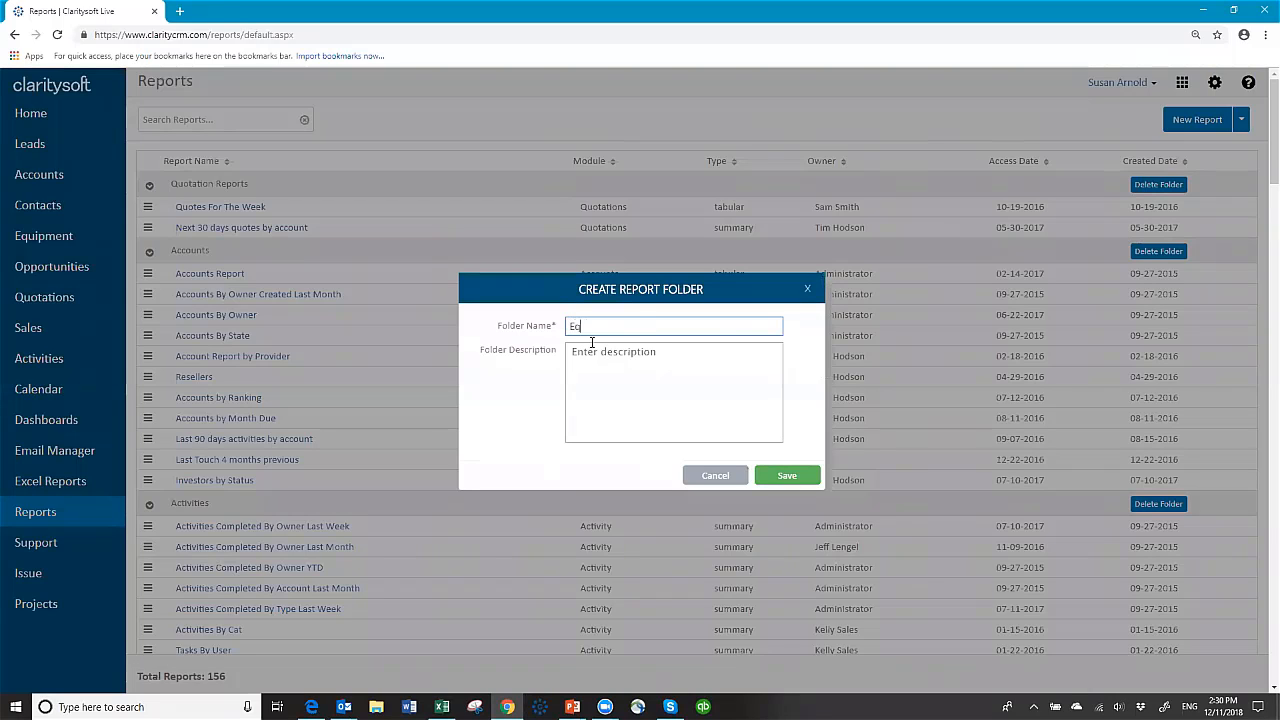
type("uipment")
left_click(788, 477)
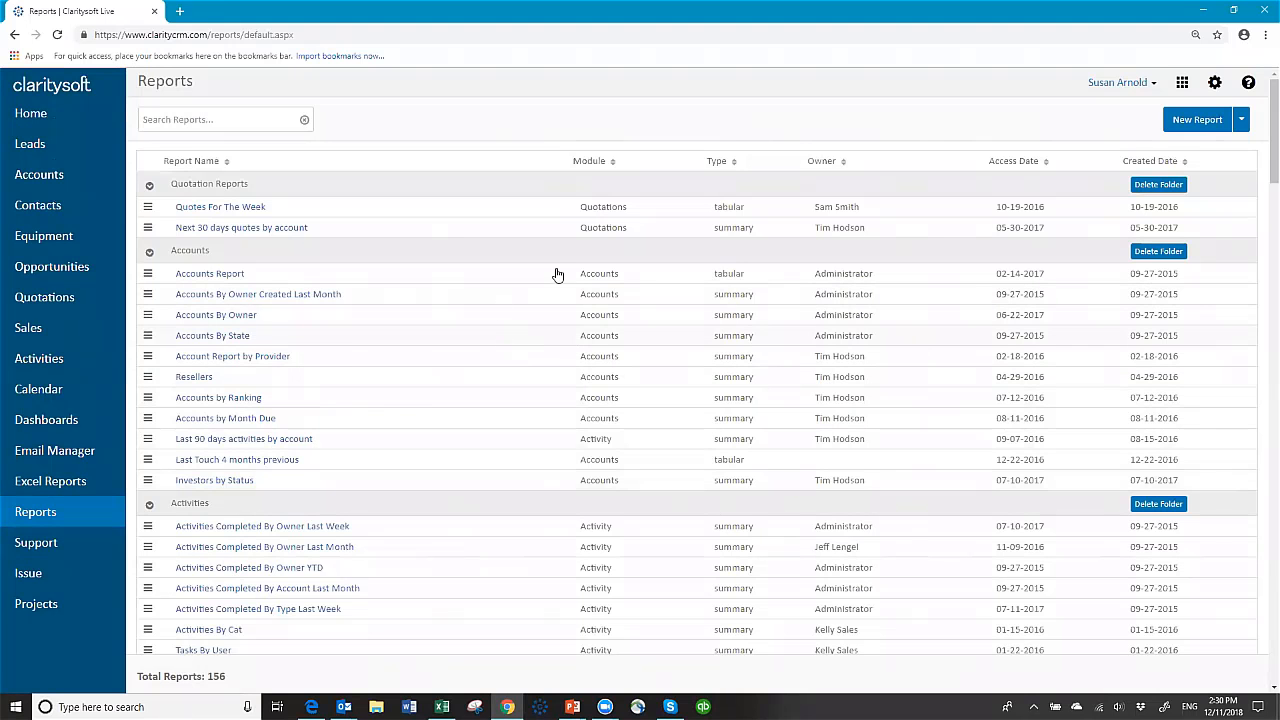
Step: Create a new report on the Equipment module and set its type to Summary Report
left_click(1186, 121)
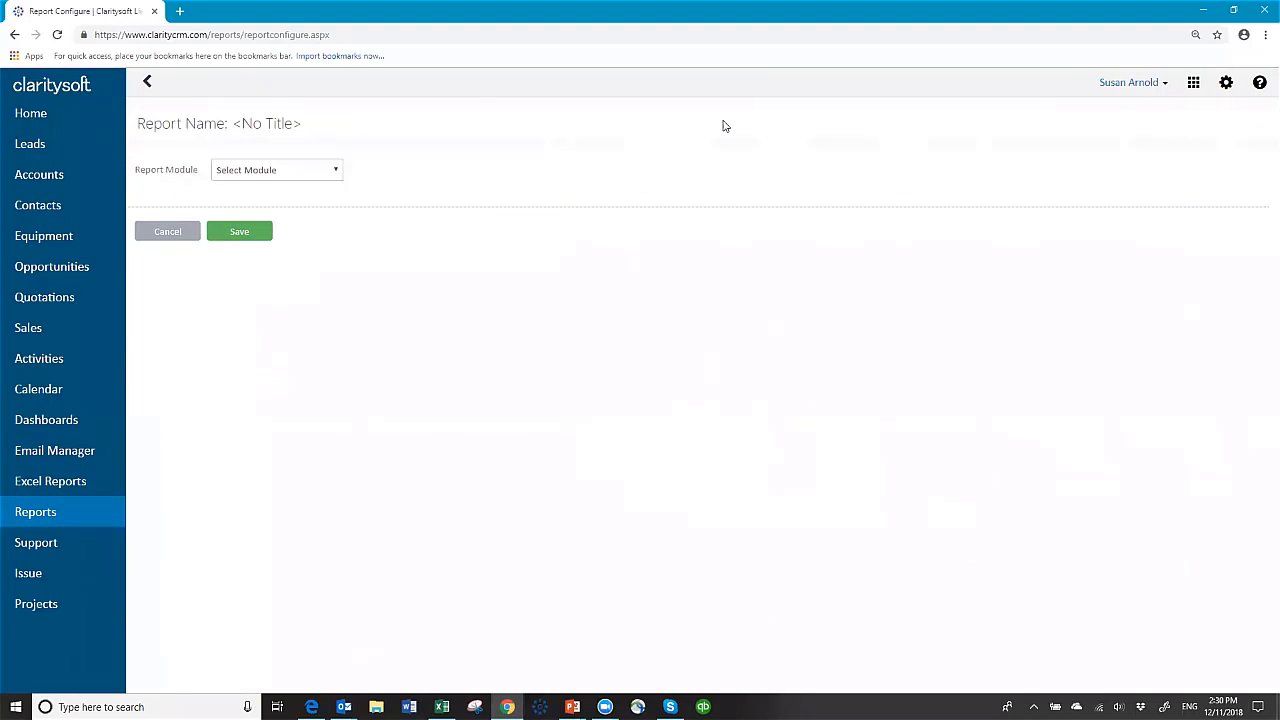
left_click(338, 173)
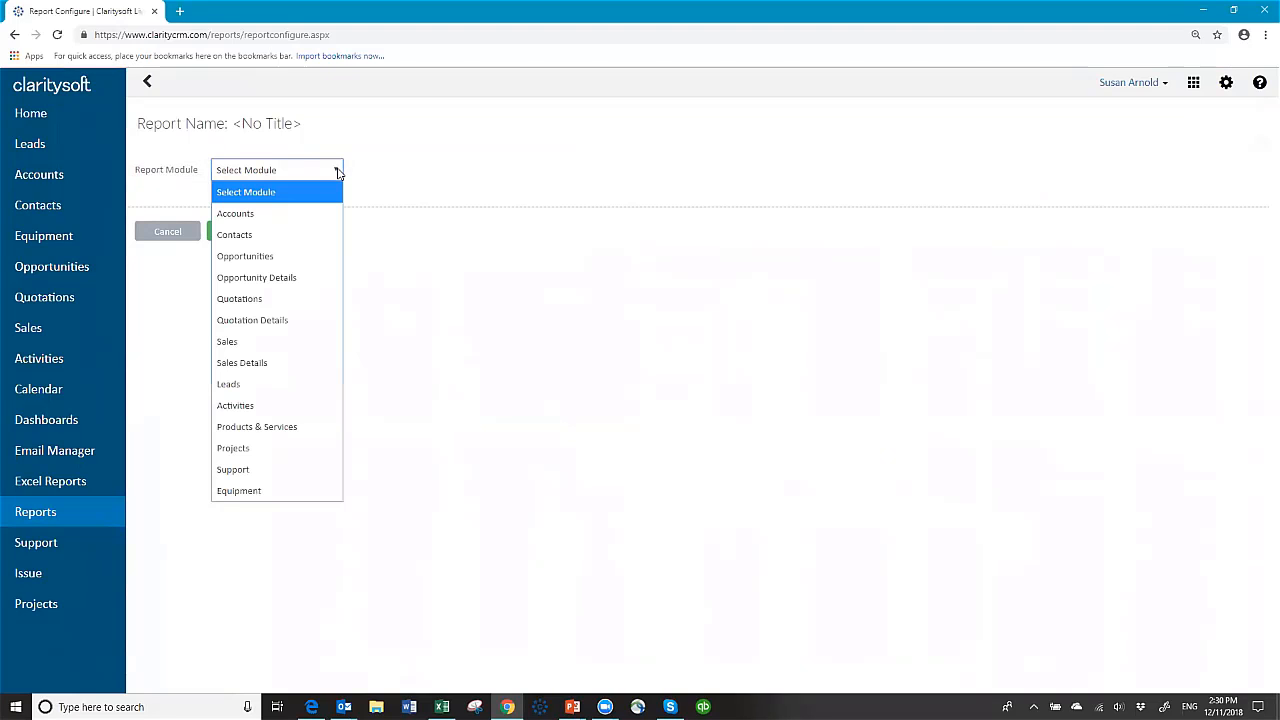
left_click(291, 492)
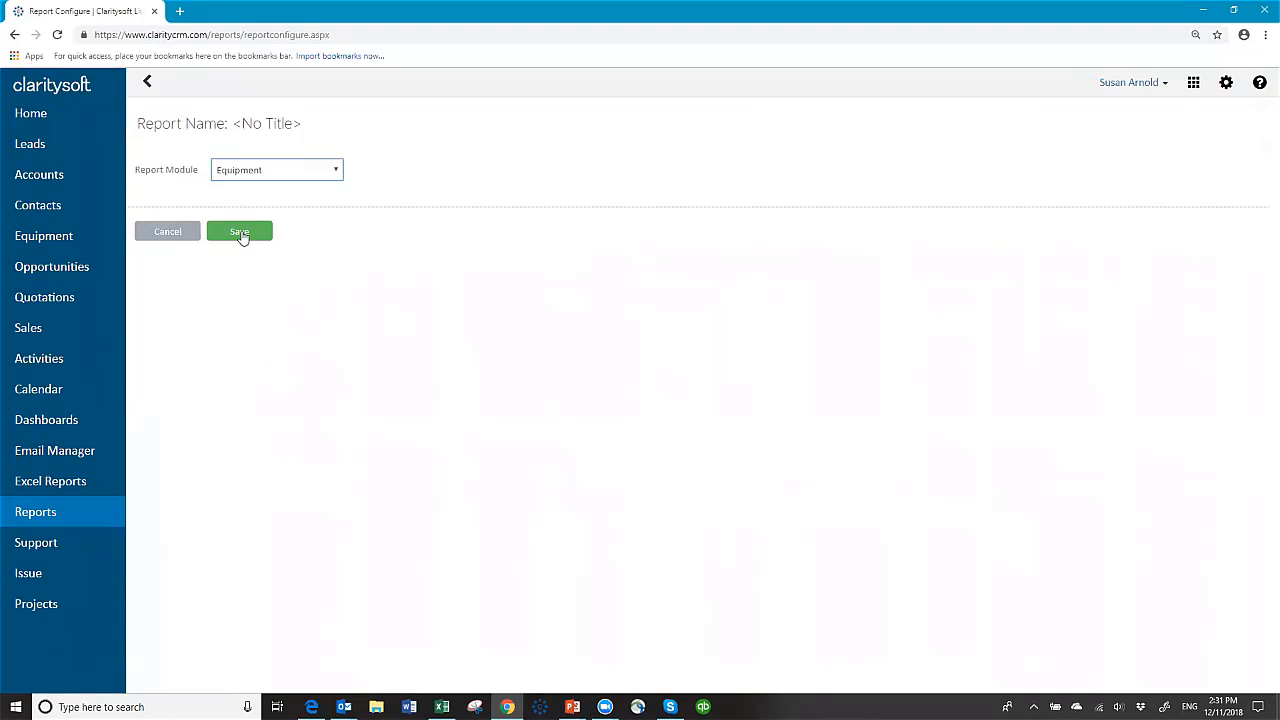
left_click(241, 236)
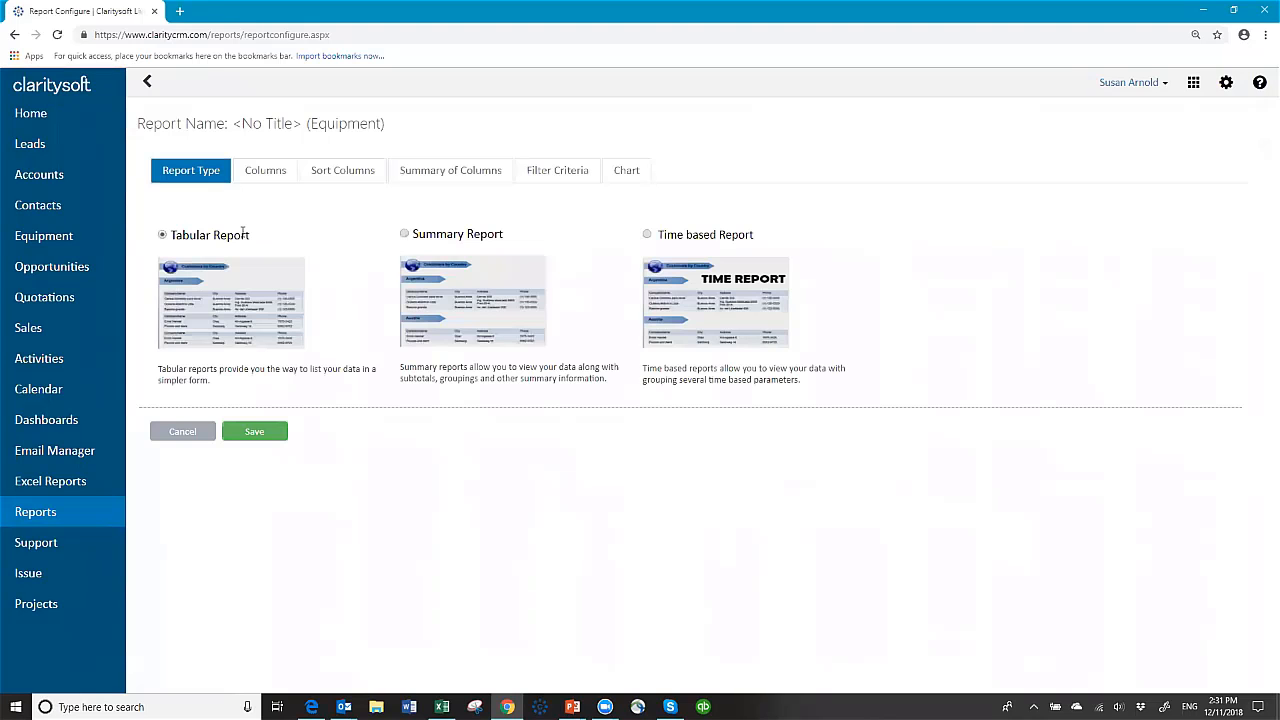
left_click(405, 235)
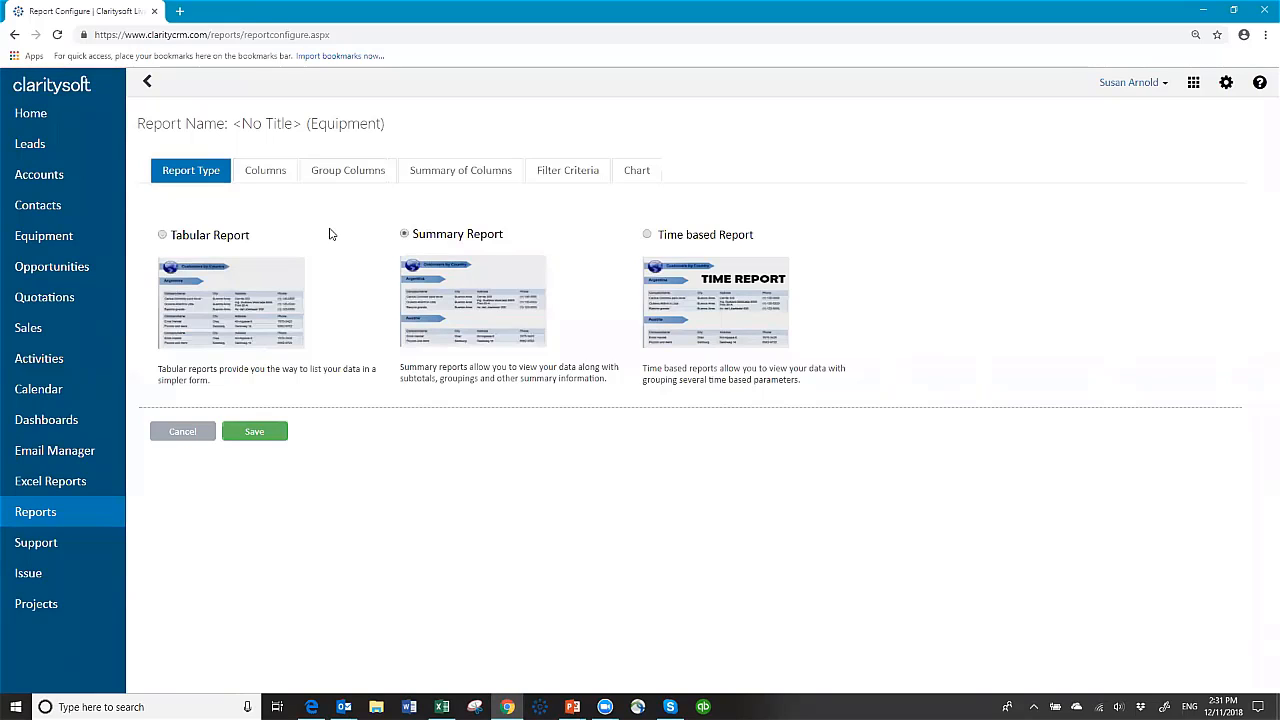
Step: Add Account, Machine Type and Model Number to the report's selected columns
left_click(266, 177)
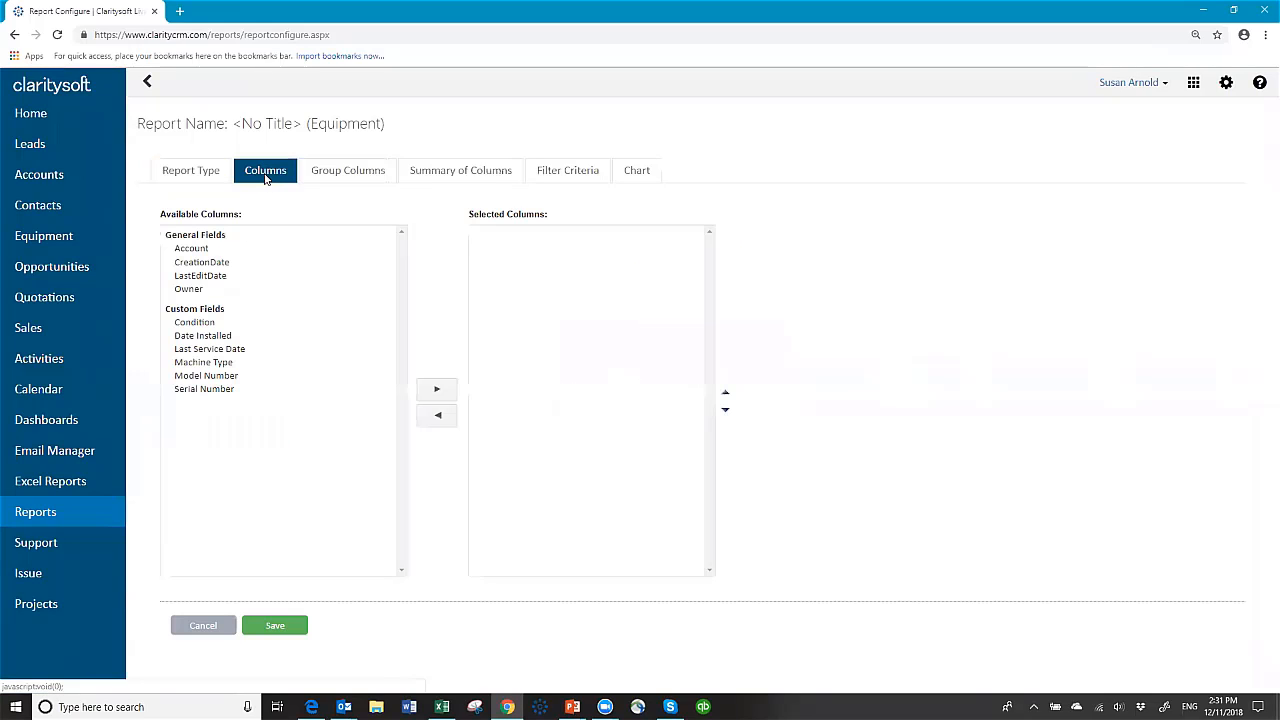
left_click(191, 249)
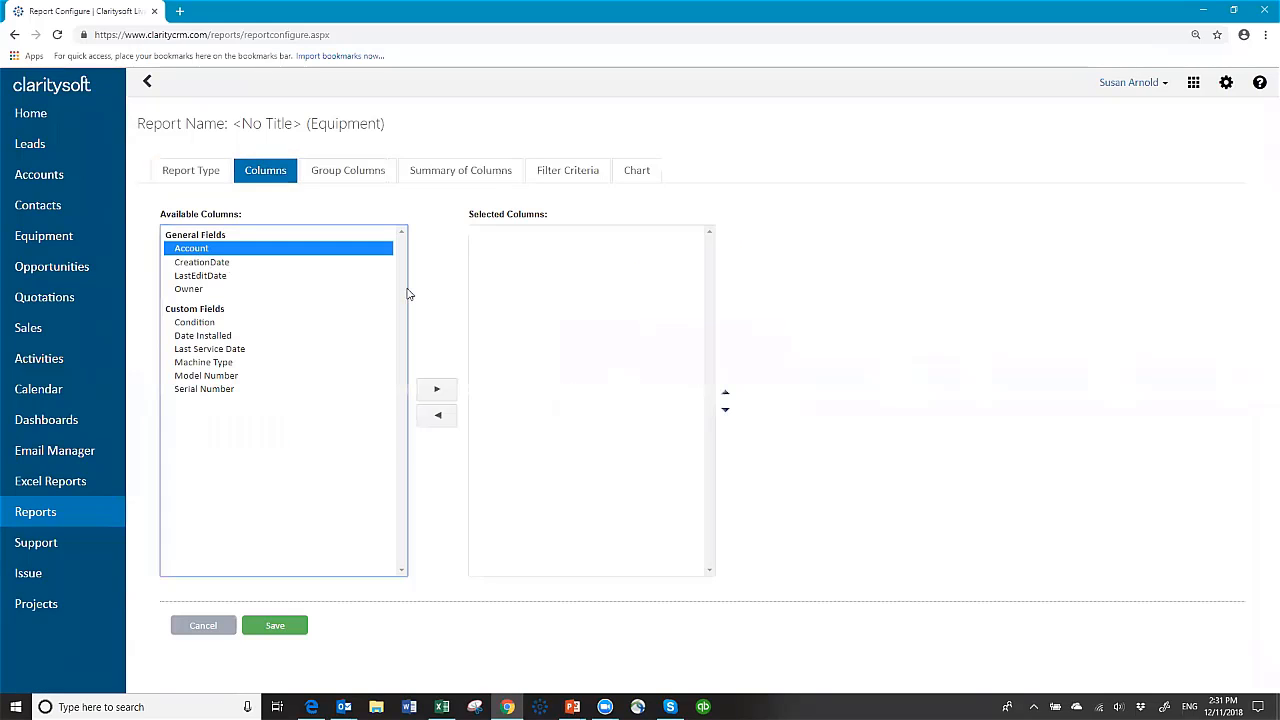
left_click(437, 391)
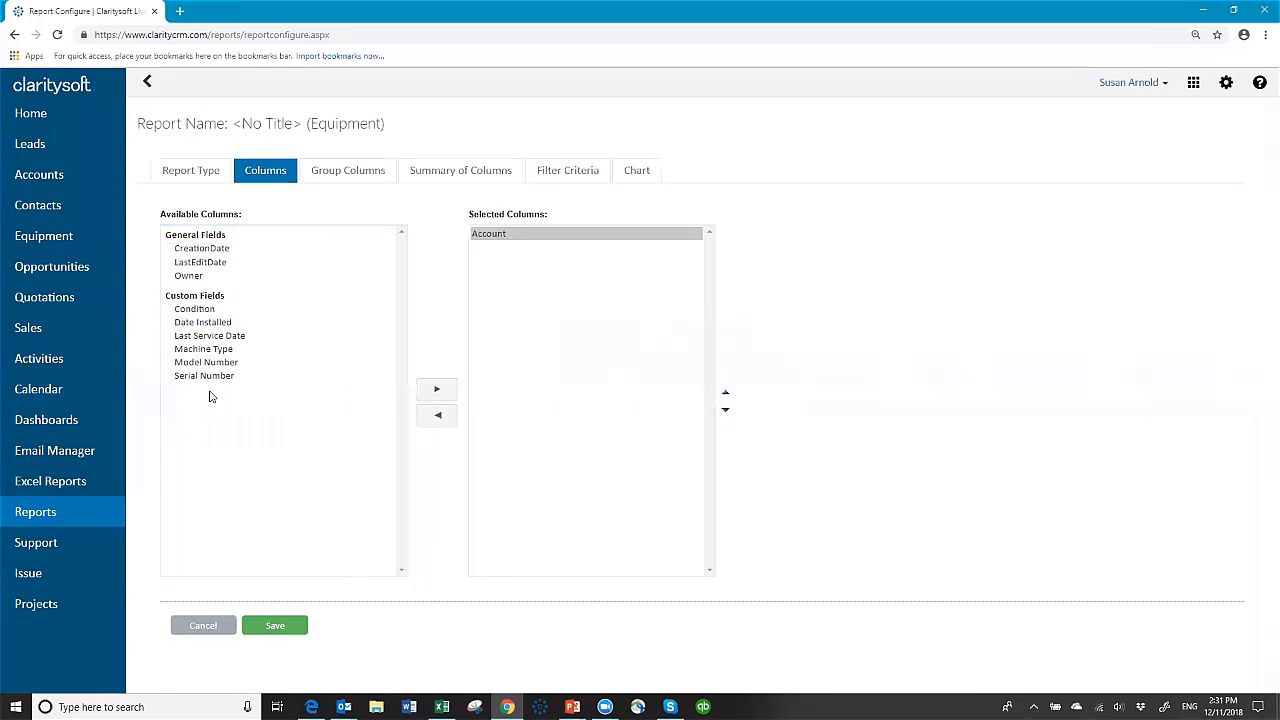
left_click(210, 349)
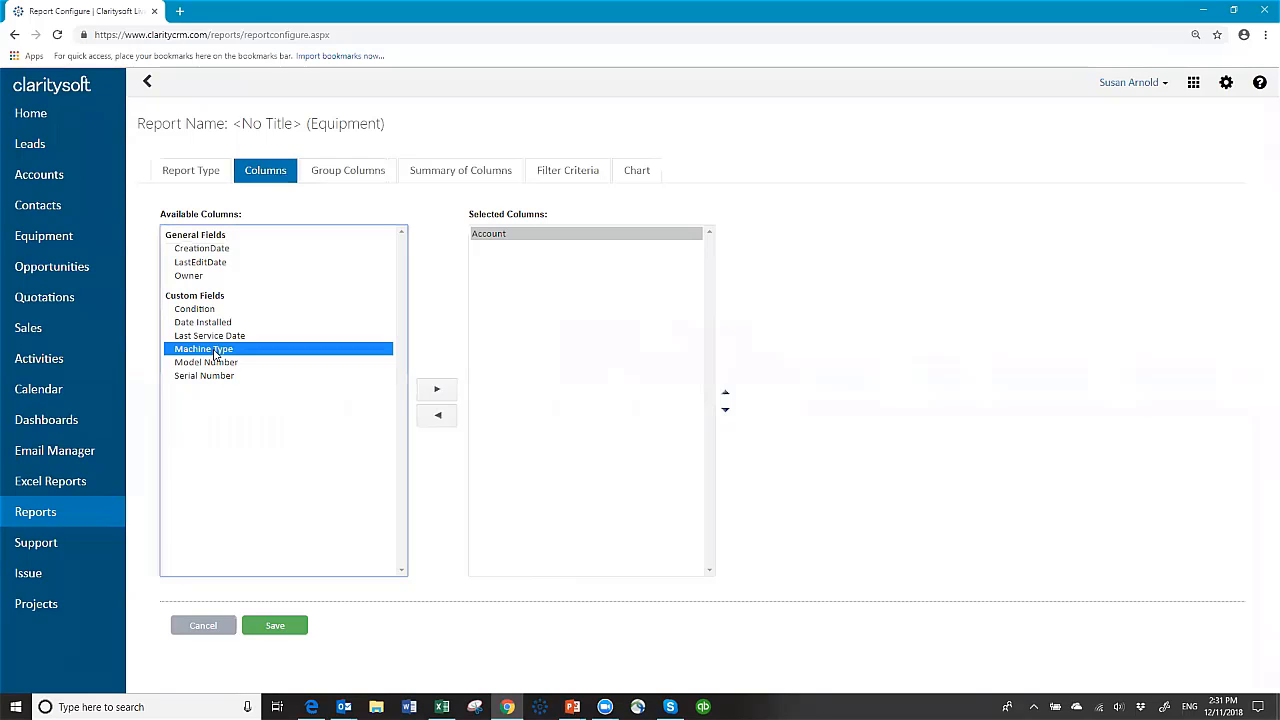
left_click(437, 391)
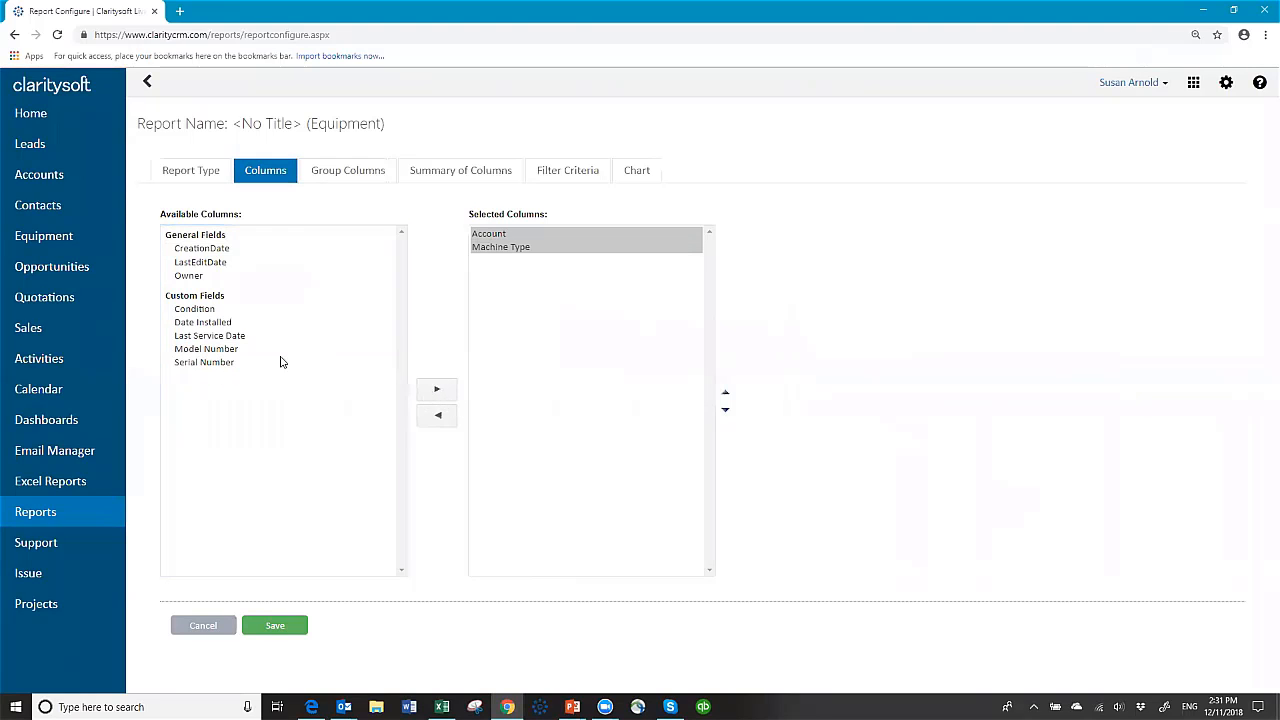
left_click(214, 352)
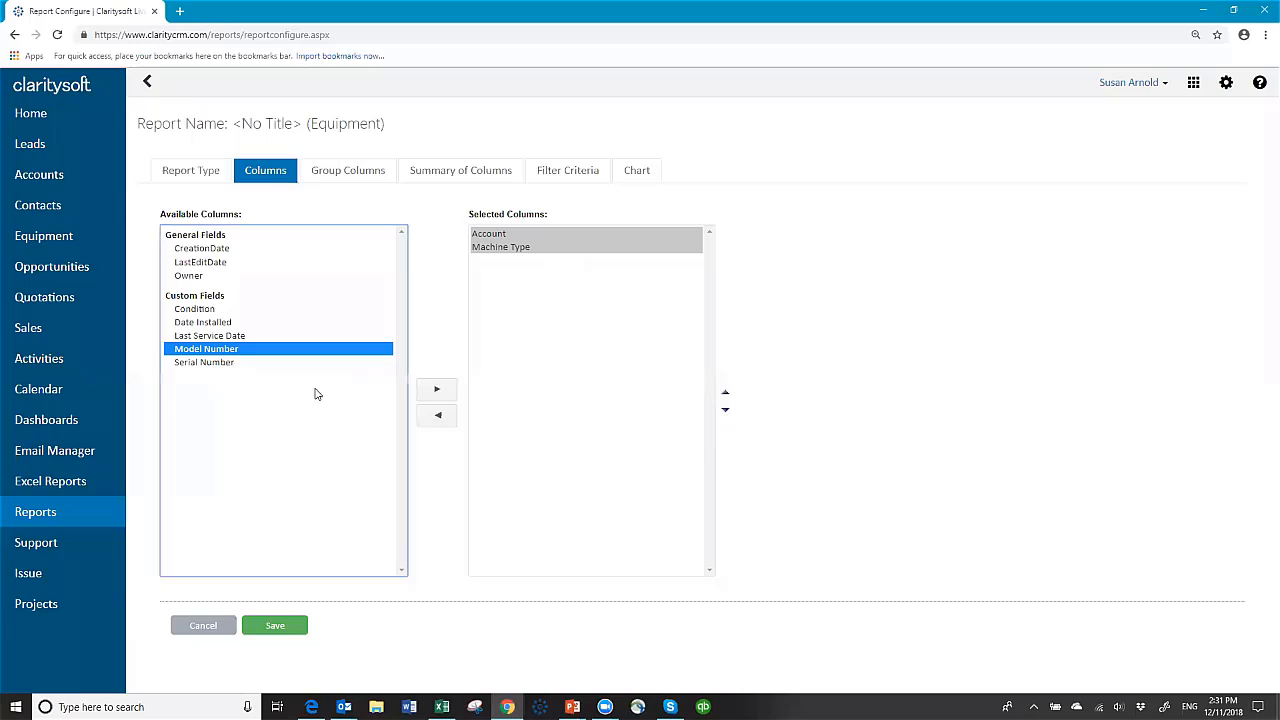
left_click(436, 390)
Step: Add Serial Number, Condition, Date Installed and Last Service Date to the selected columns
left_click(208, 351)
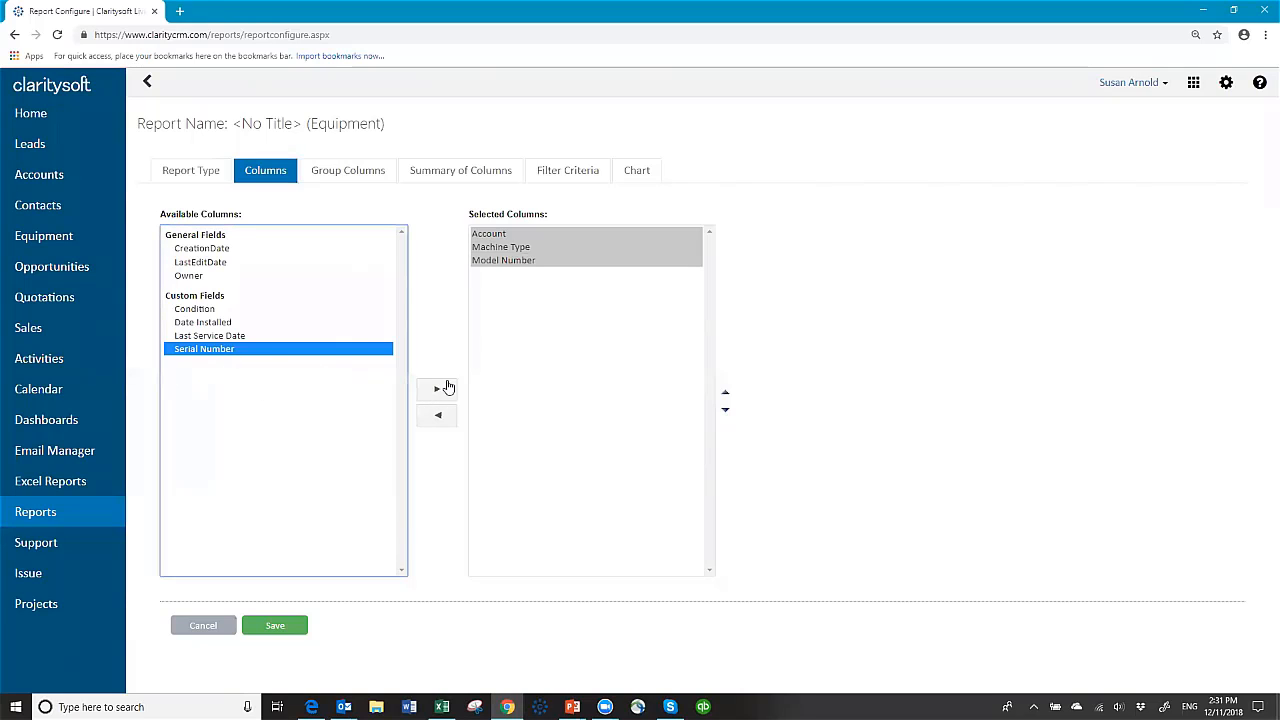
left_click(431, 389)
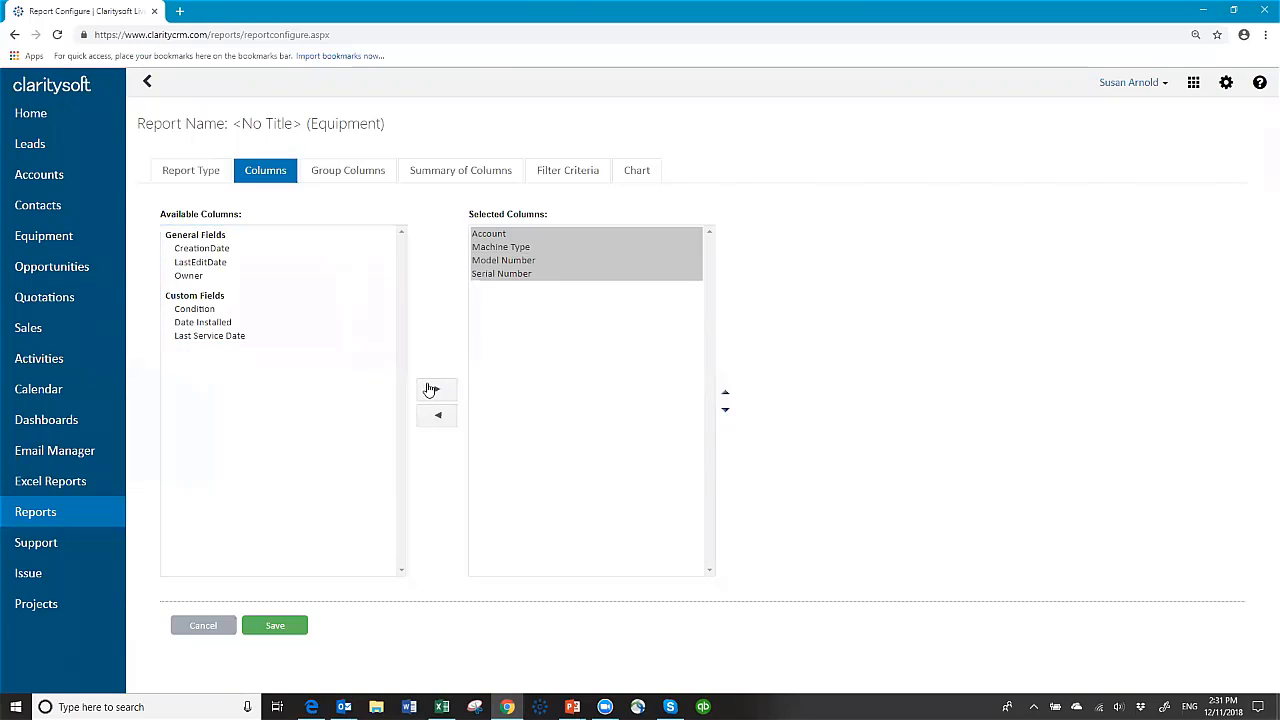
left_click(201, 312)
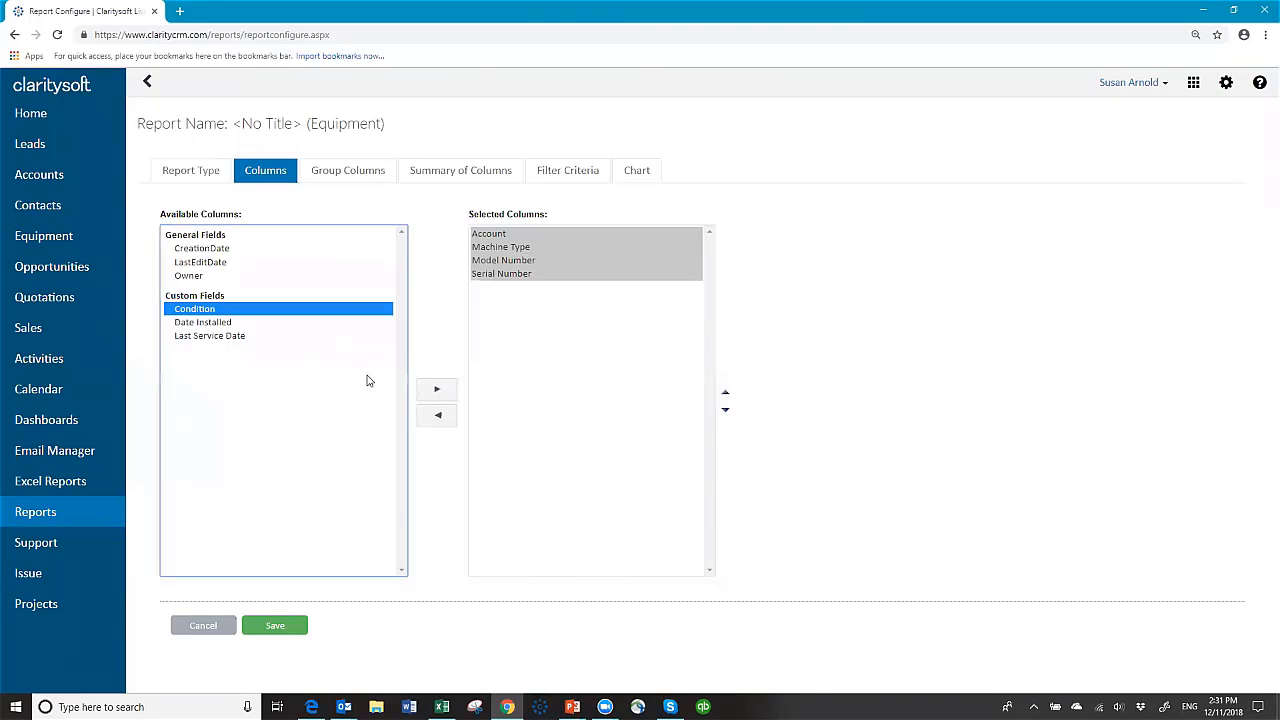
left_click(436, 390)
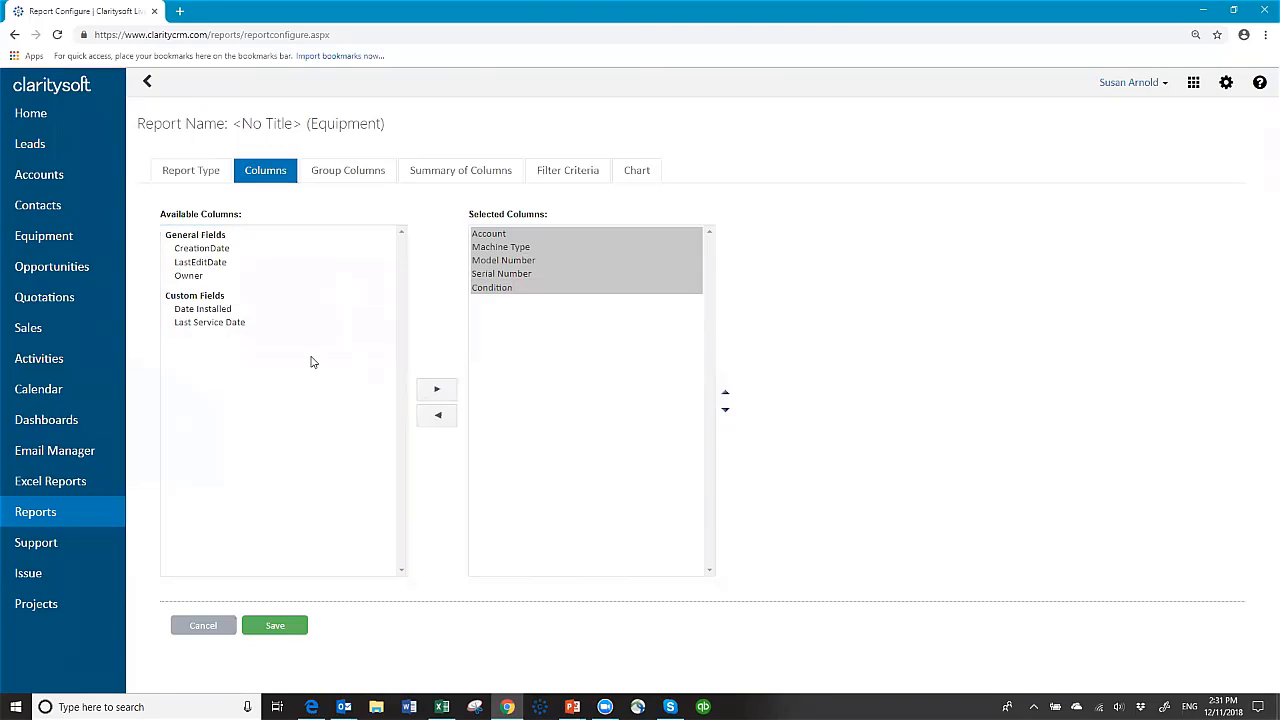
left_click(224, 311)
left_click(436, 390)
left_click(251, 311)
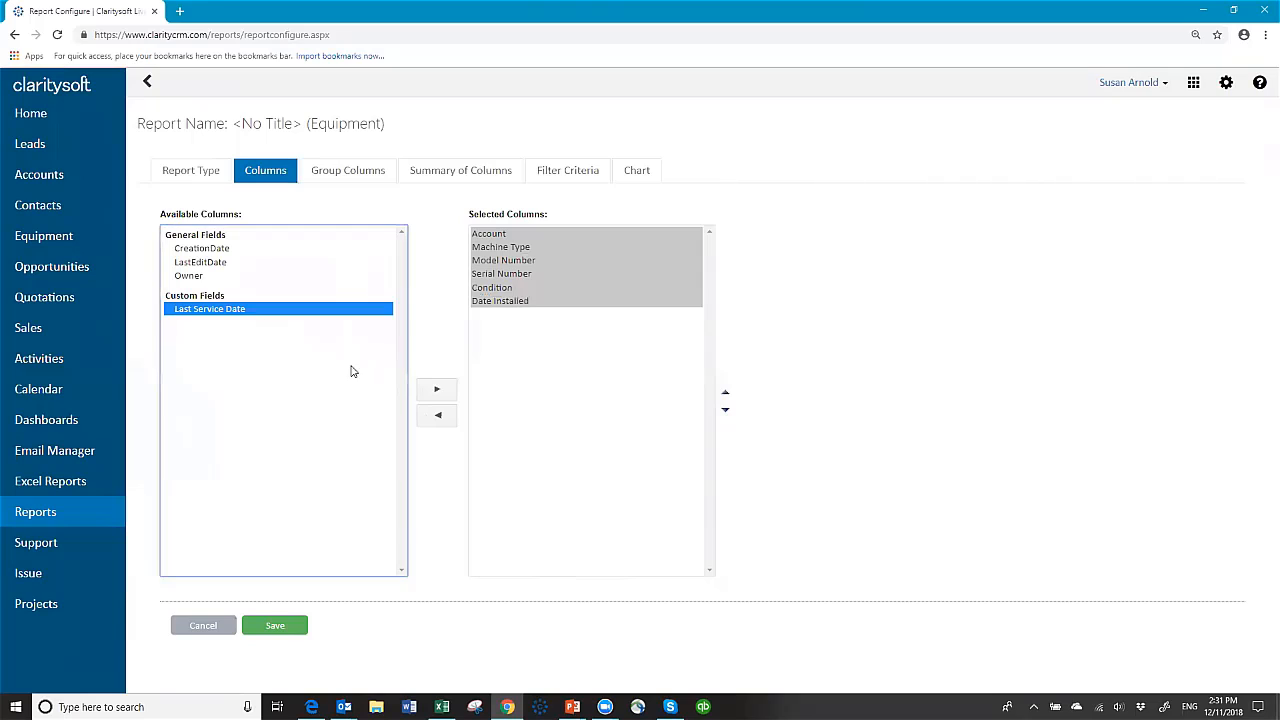
left_click(437, 389)
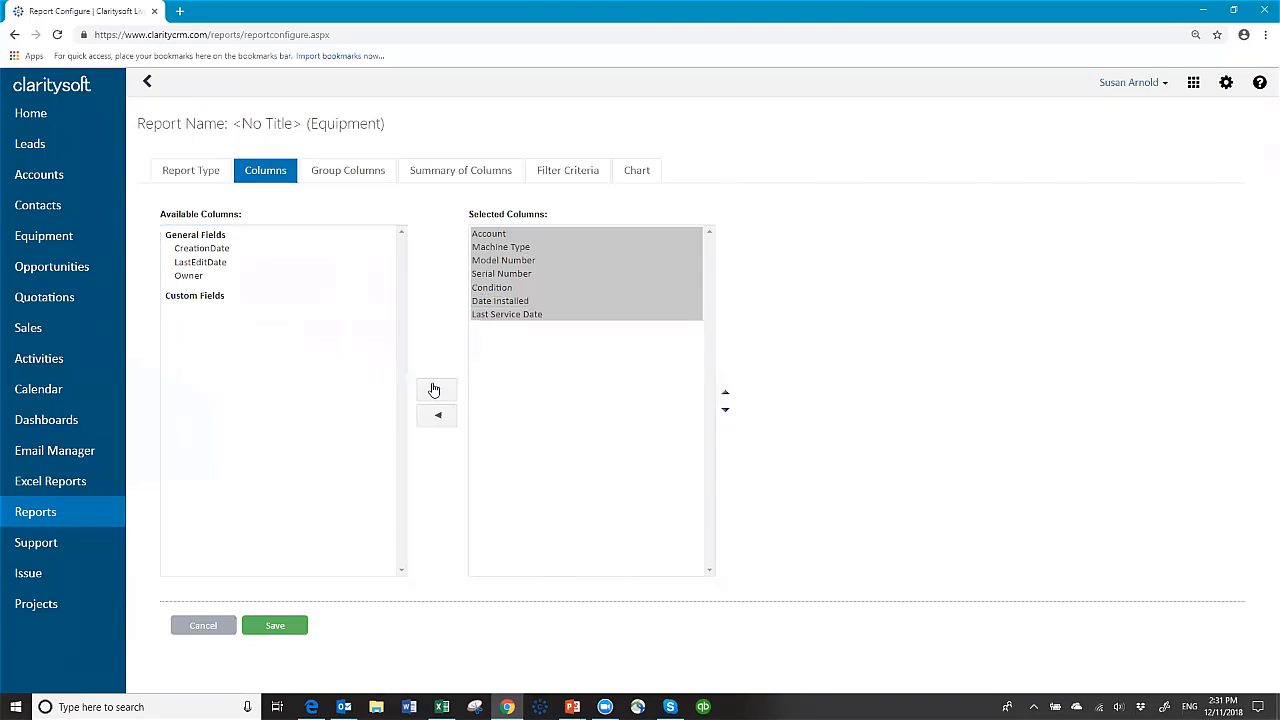
left_click(511, 250)
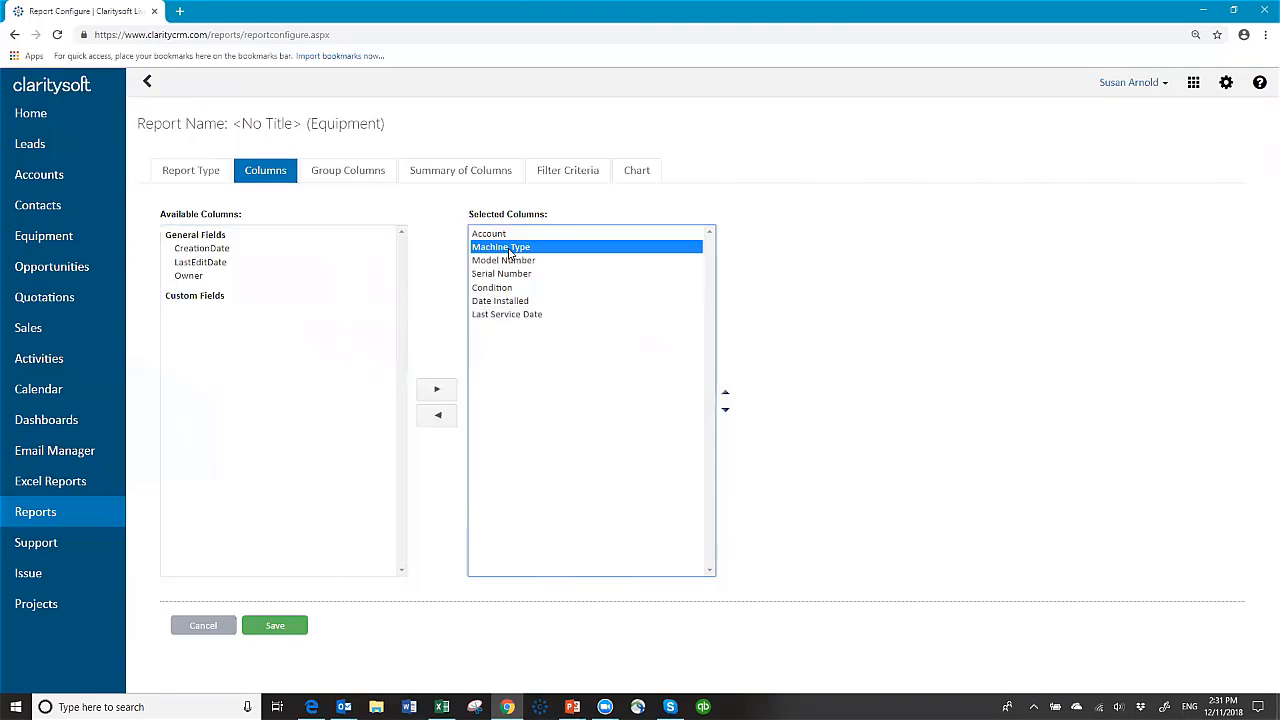
Step: Reorder columns with Machine Type first, Model Number second, and Account moved to last
left_click(725, 393)
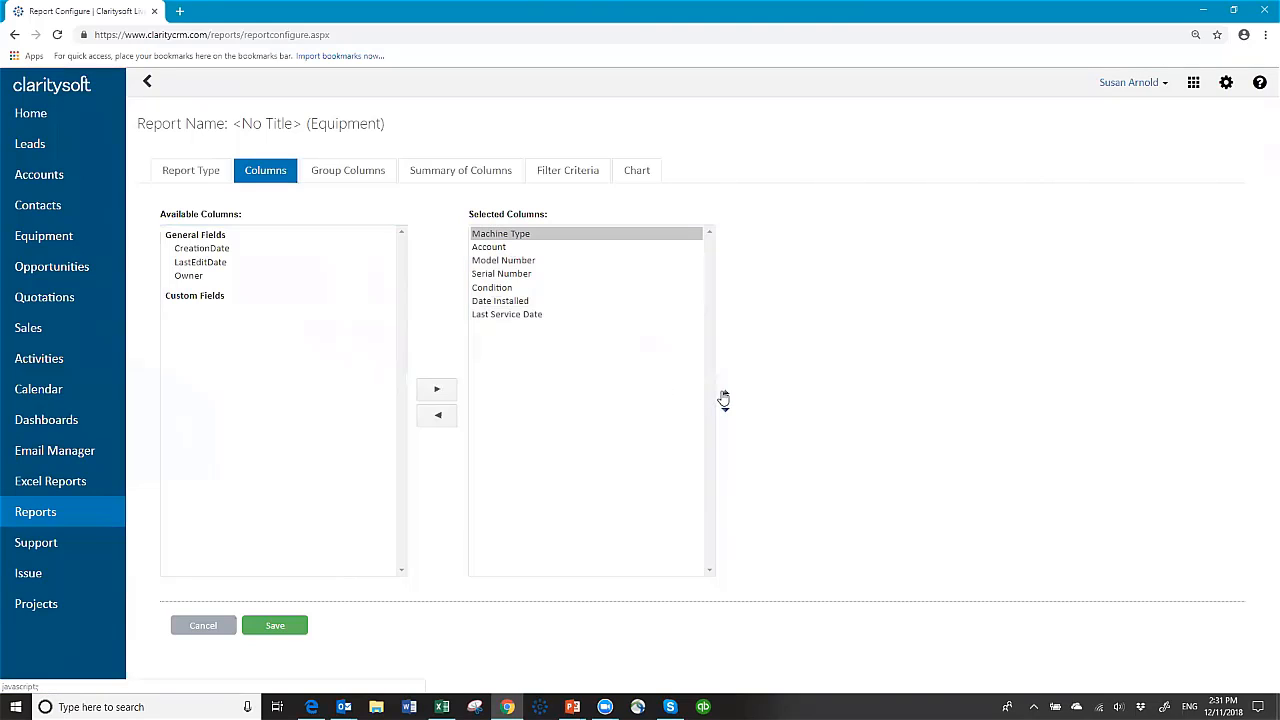
left_click(502, 261)
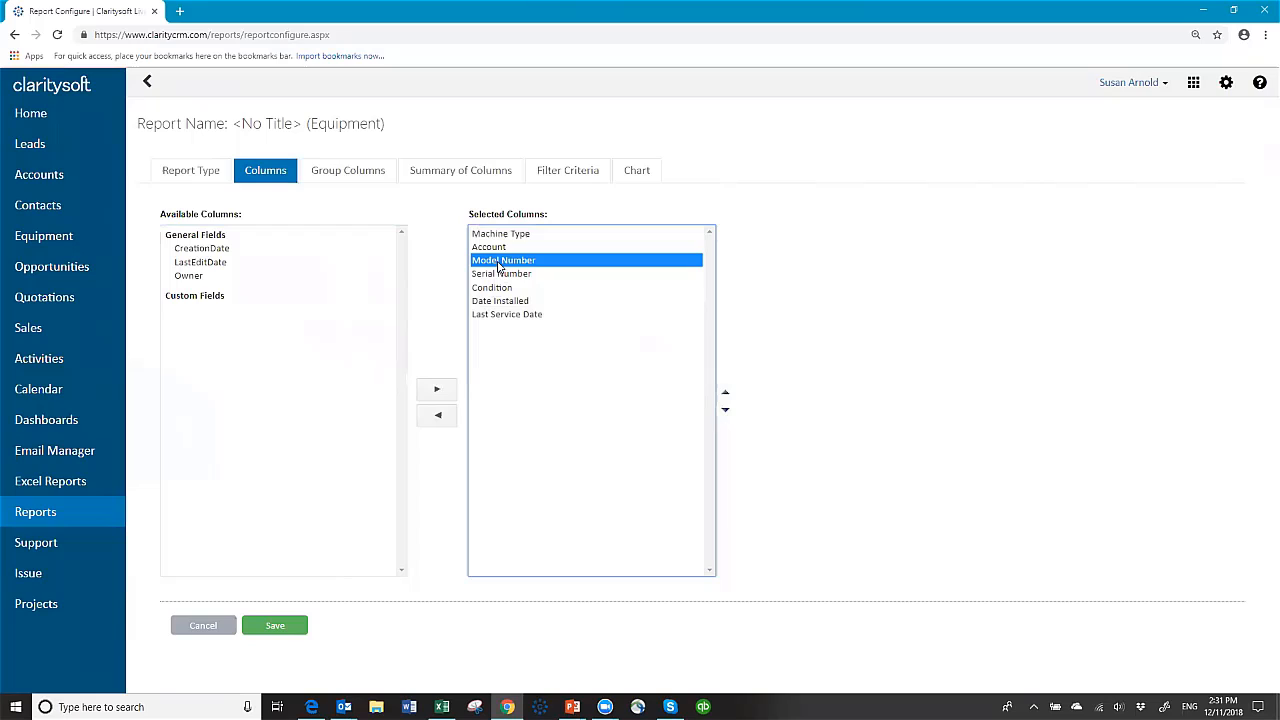
left_click(725, 393)
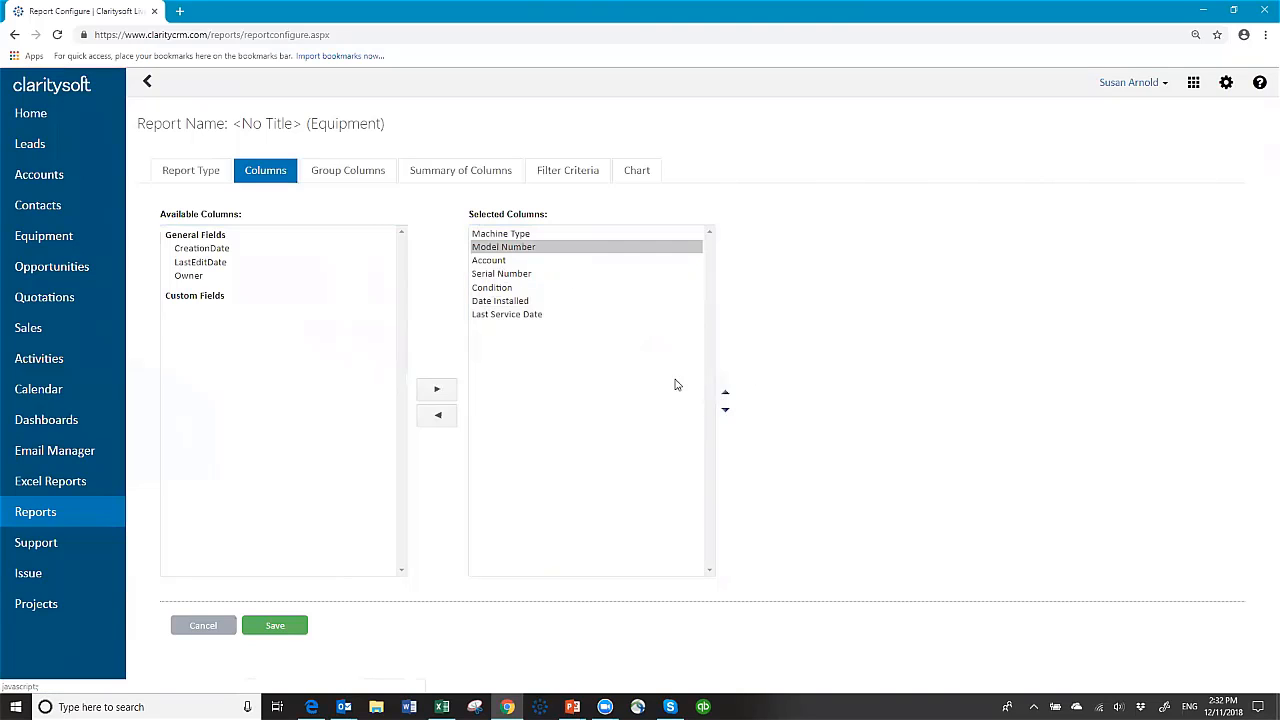
left_click(493, 262)
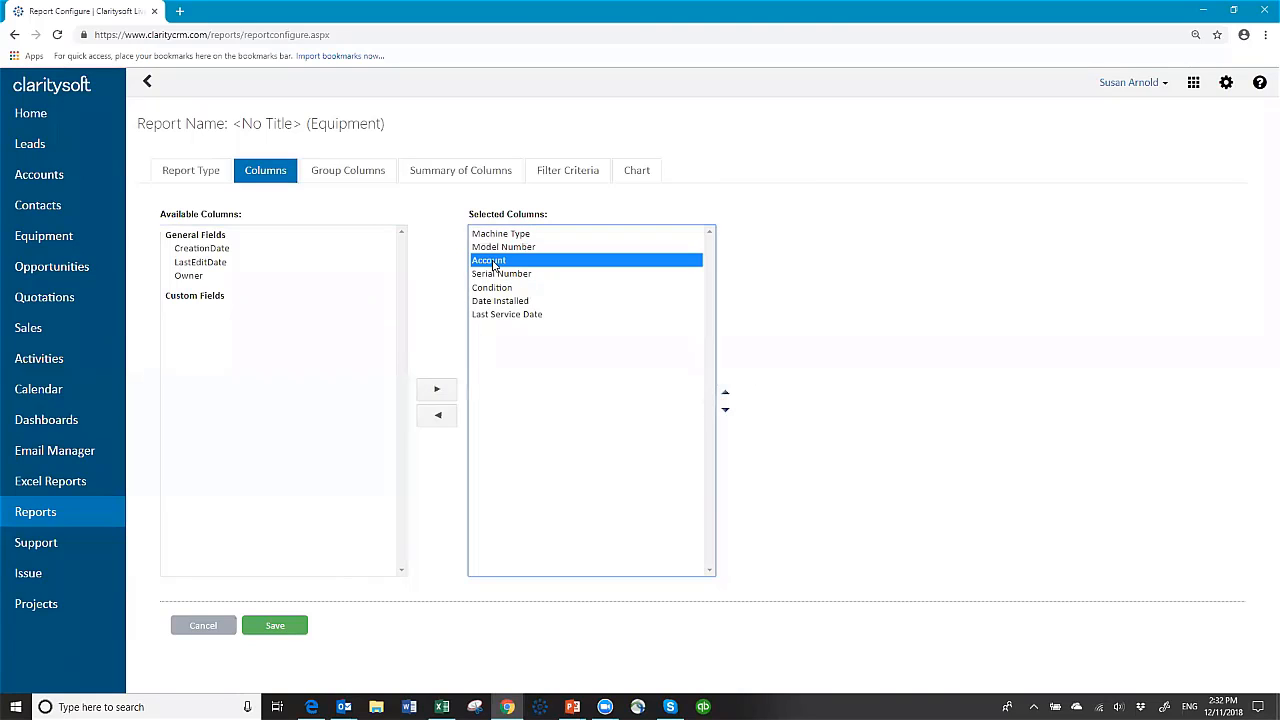
left_click(725, 411)
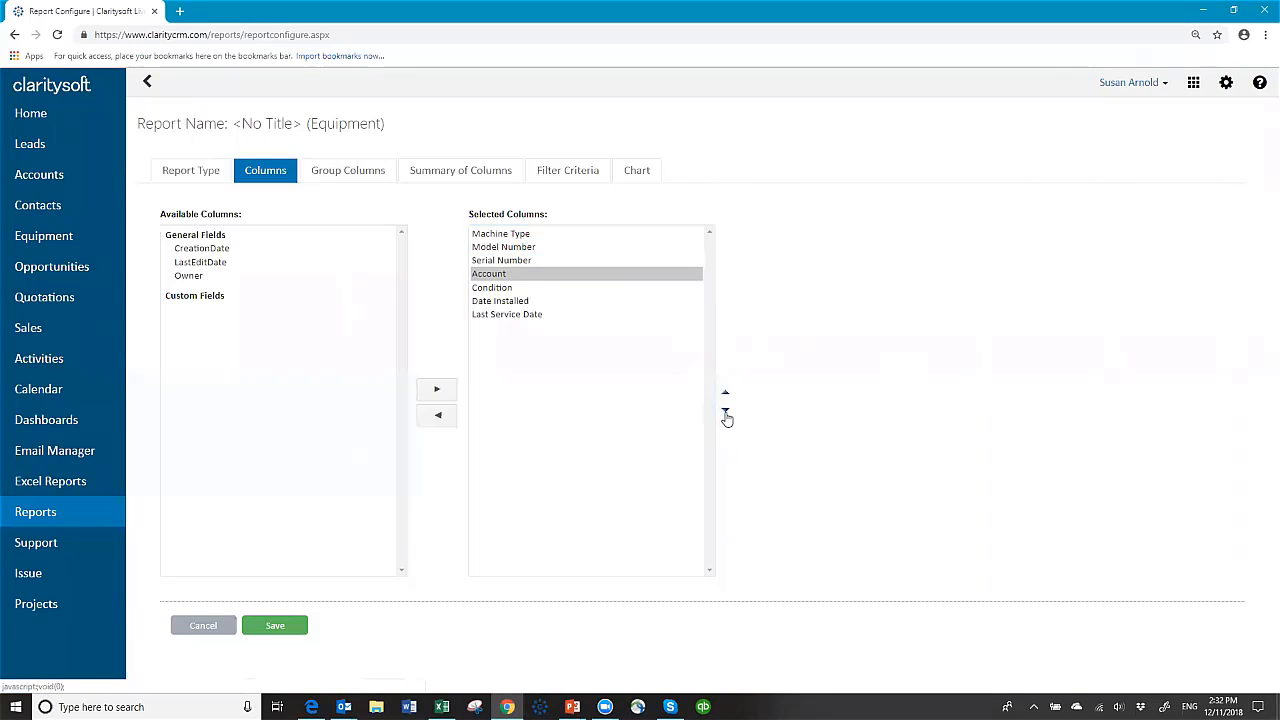
left_click(726, 413)
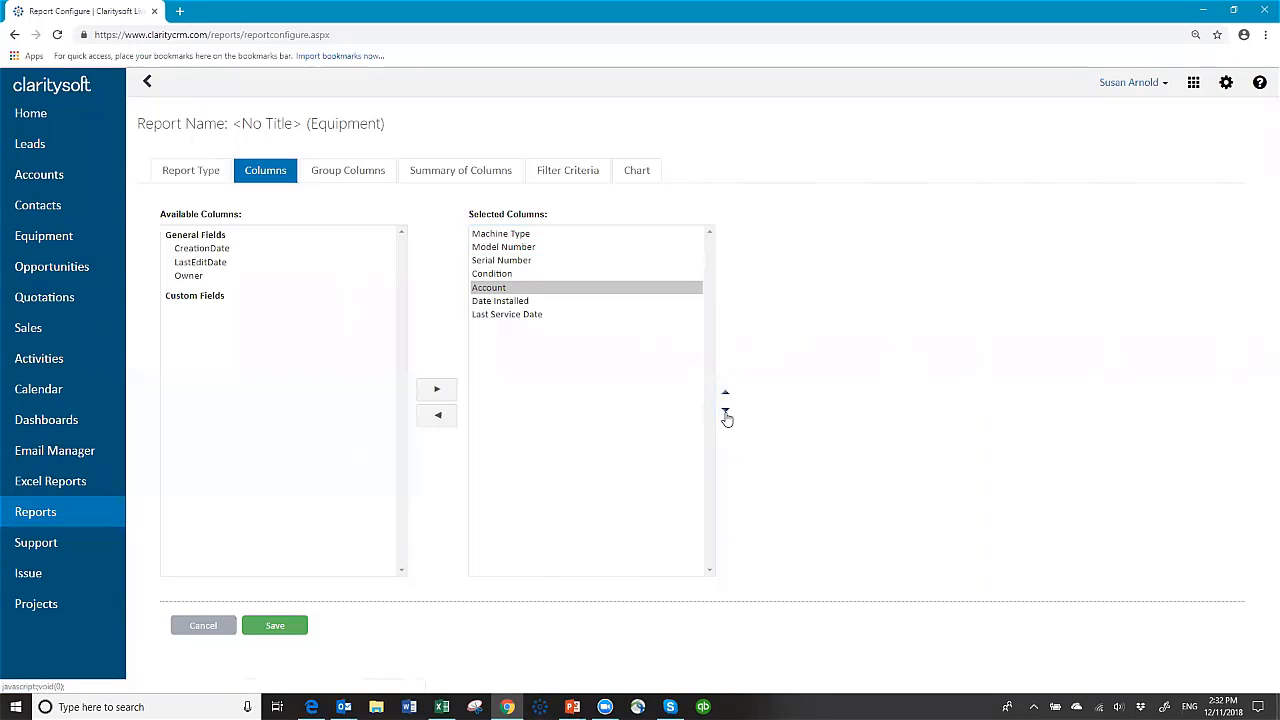
left_click(726, 413)
left_click(726, 413)
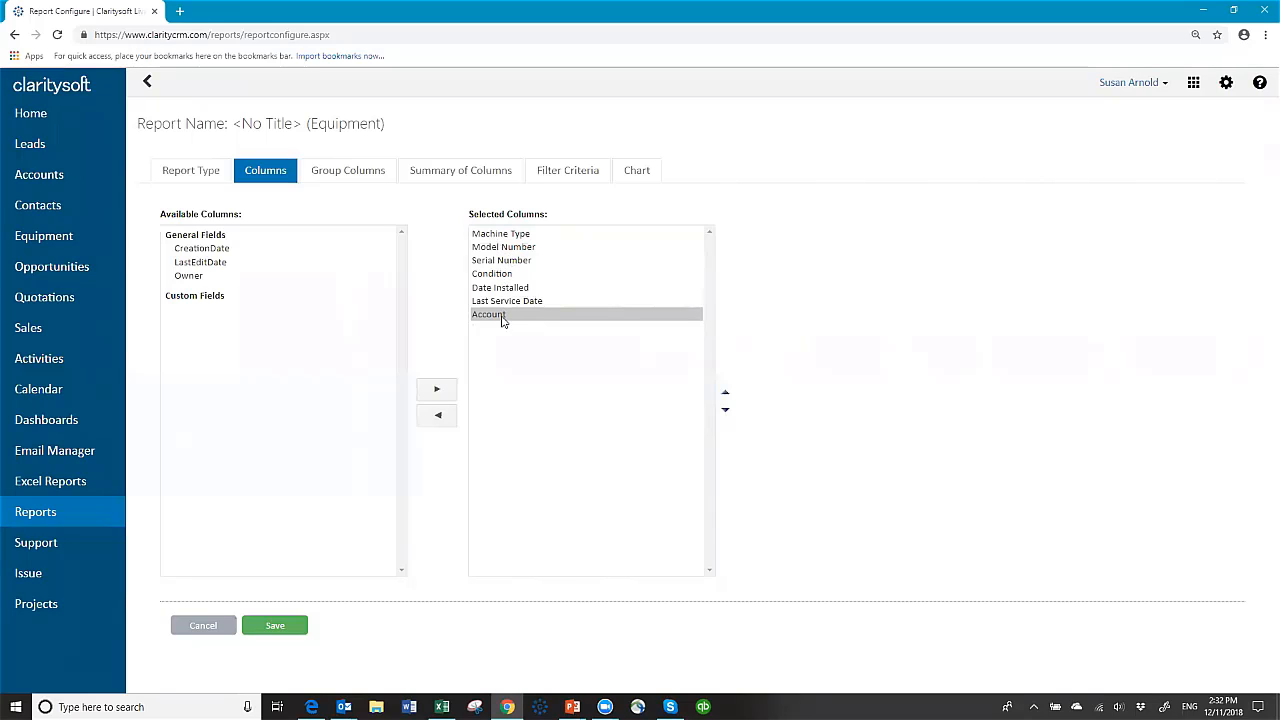
Step: Group the report by Machine Type with Include Total No. of Records ticked, then view Summary of Columns
left_click(366, 182)
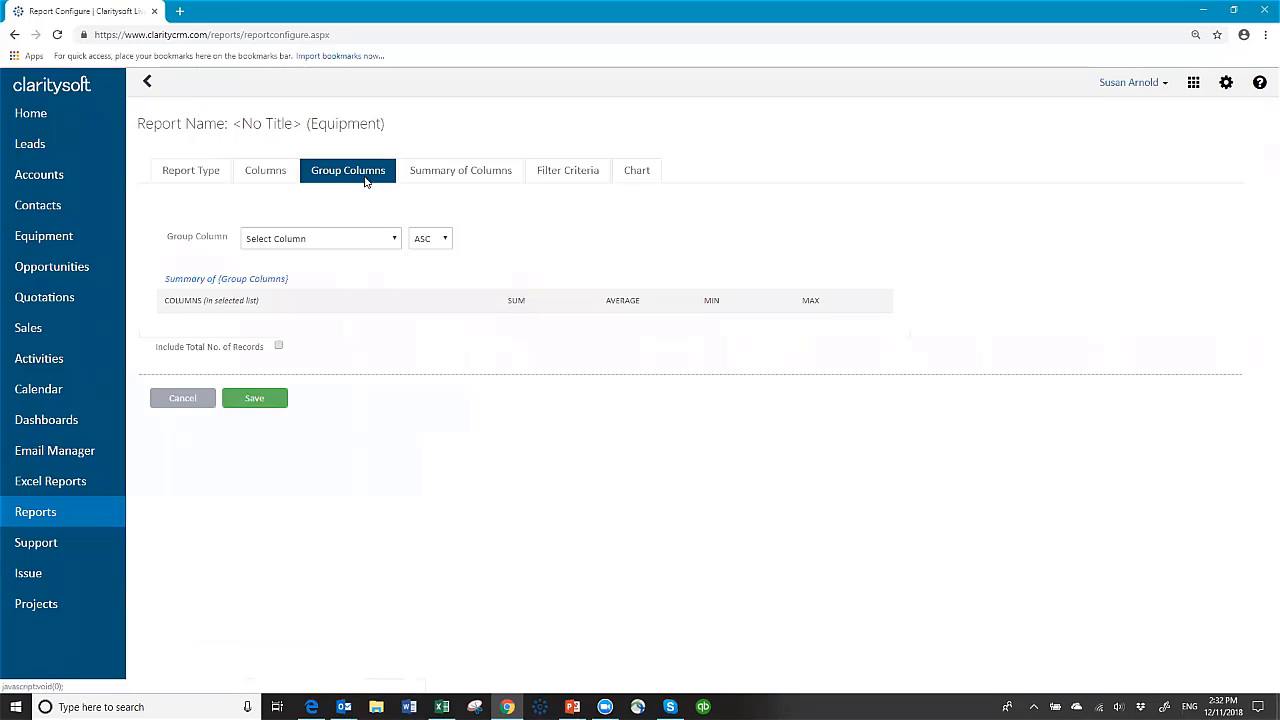
left_click(396, 242)
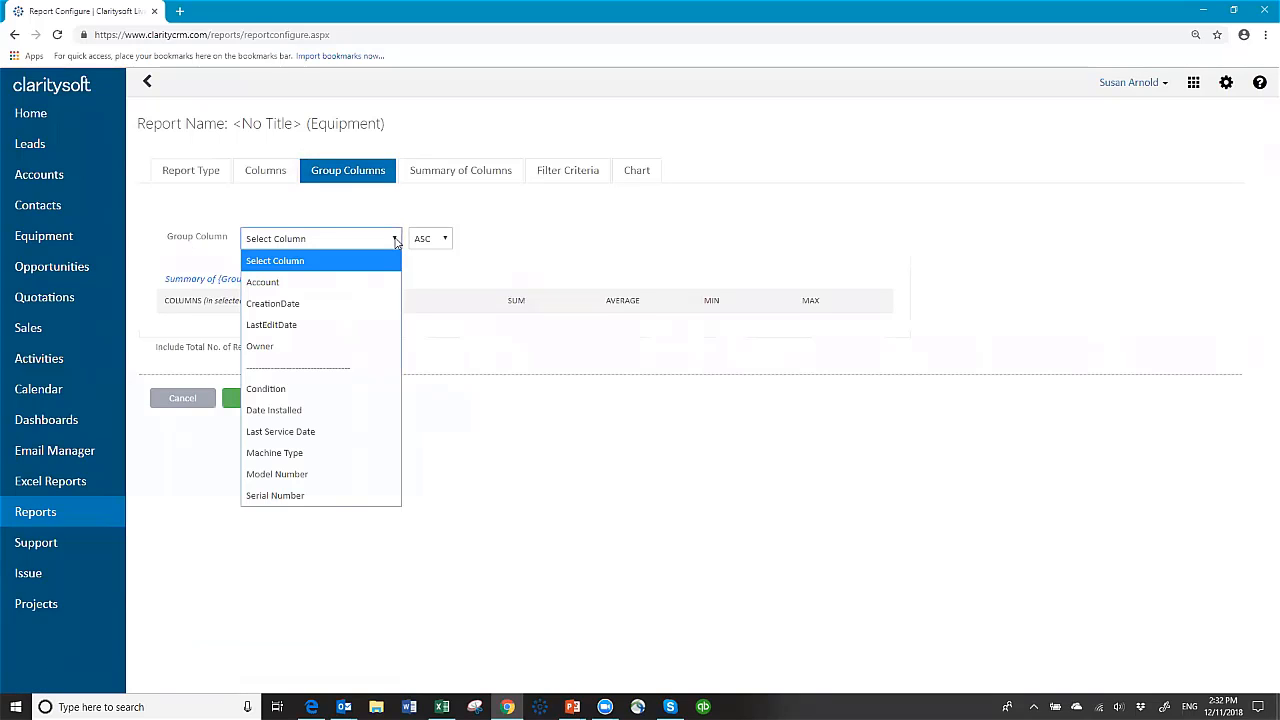
left_click(331, 452)
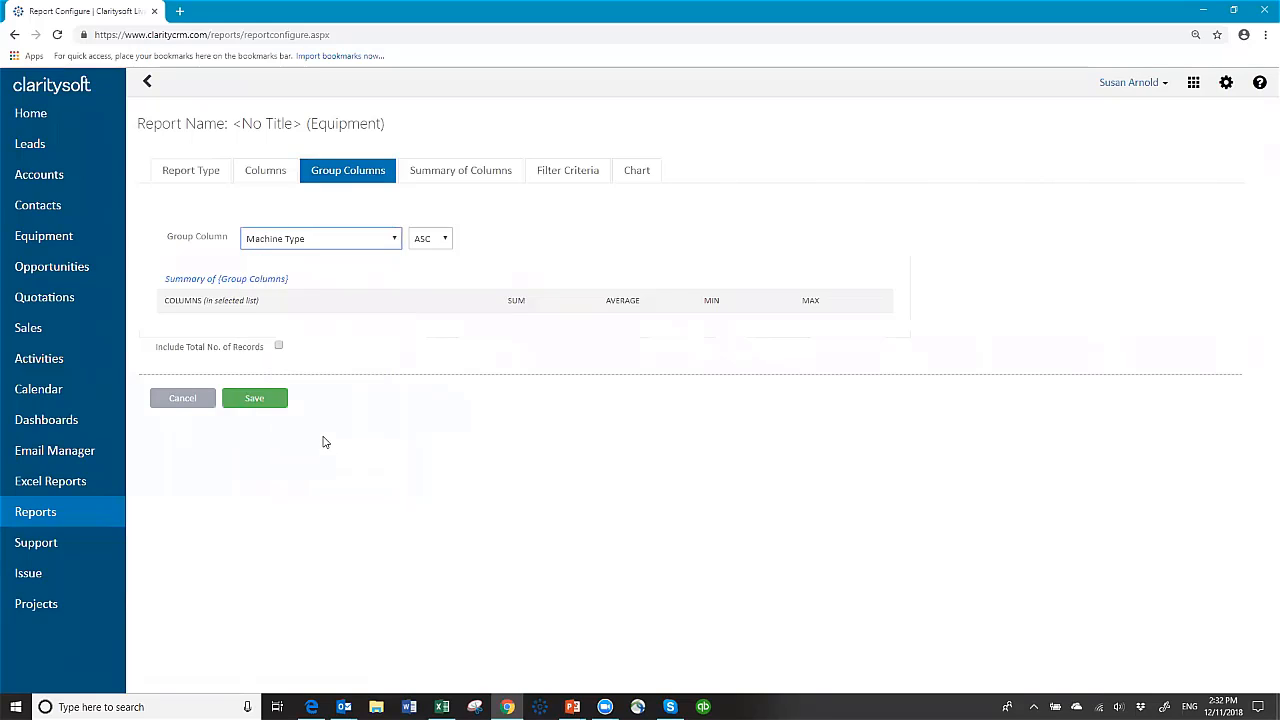
left_click(279, 347)
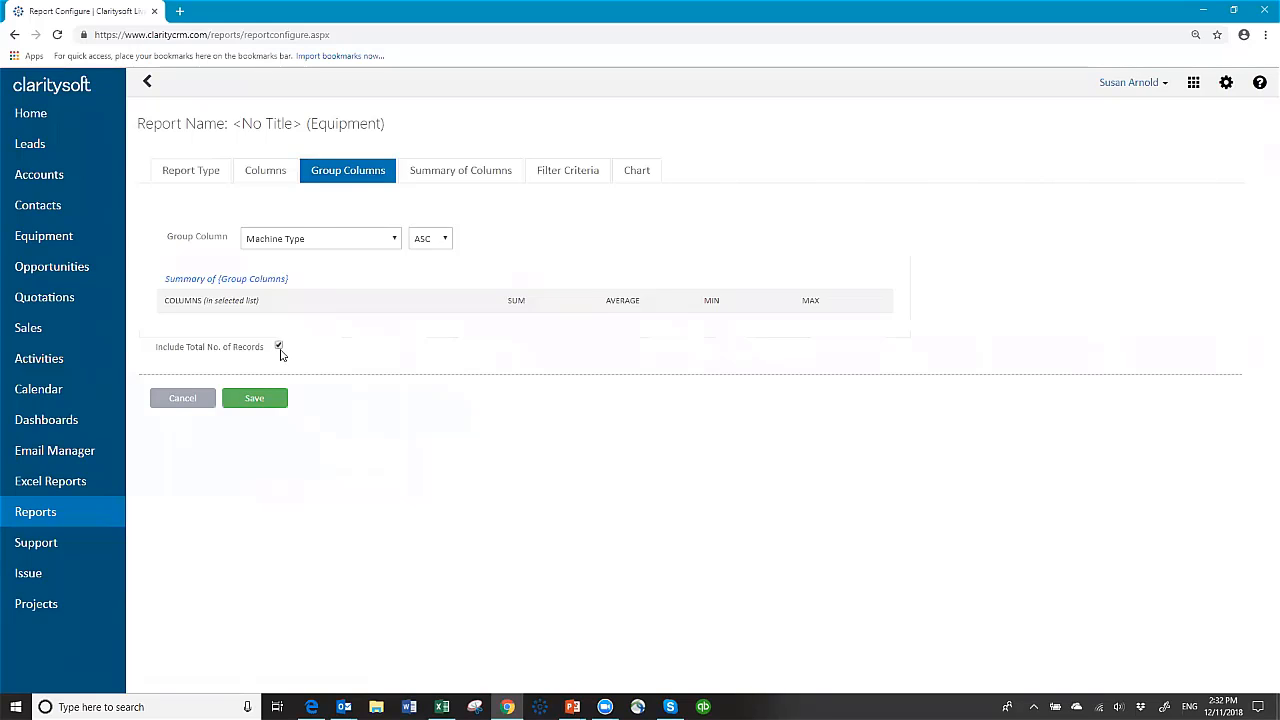
left_click(463, 175)
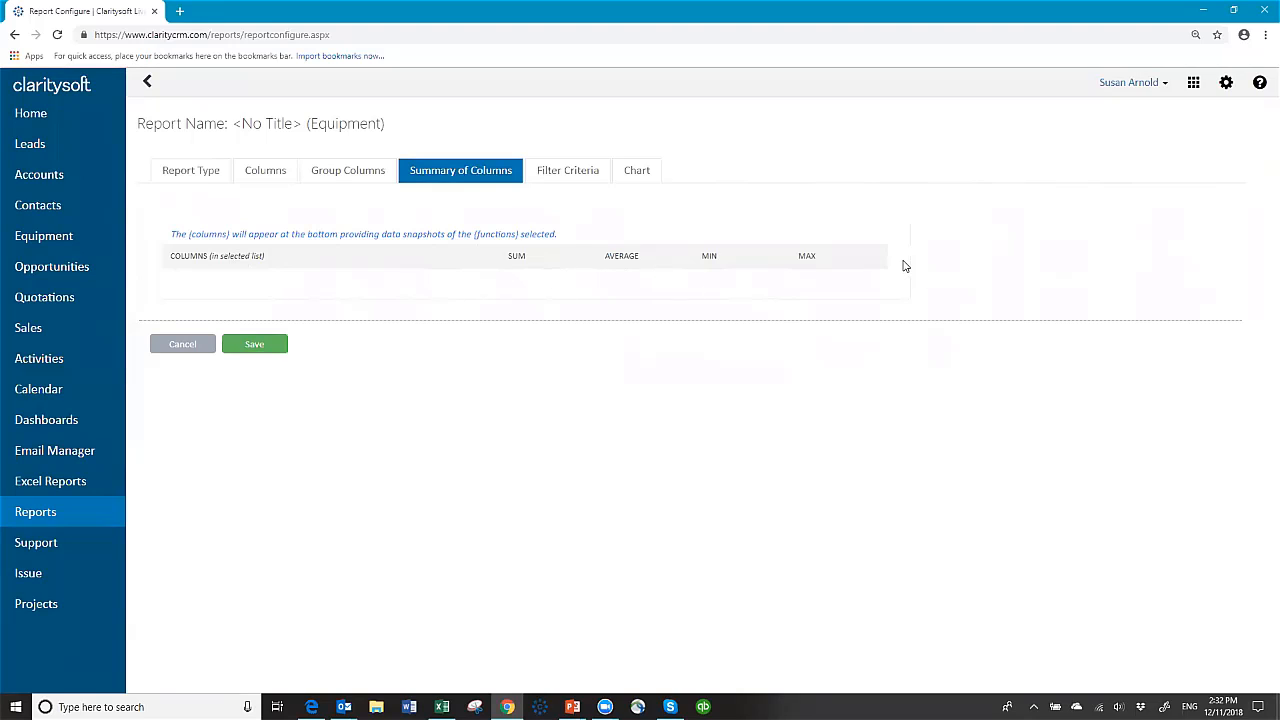
Step: Check the Filter Criteria options, leaving Select Time Period and Standard Filters empty, then save
left_click(586, 177)
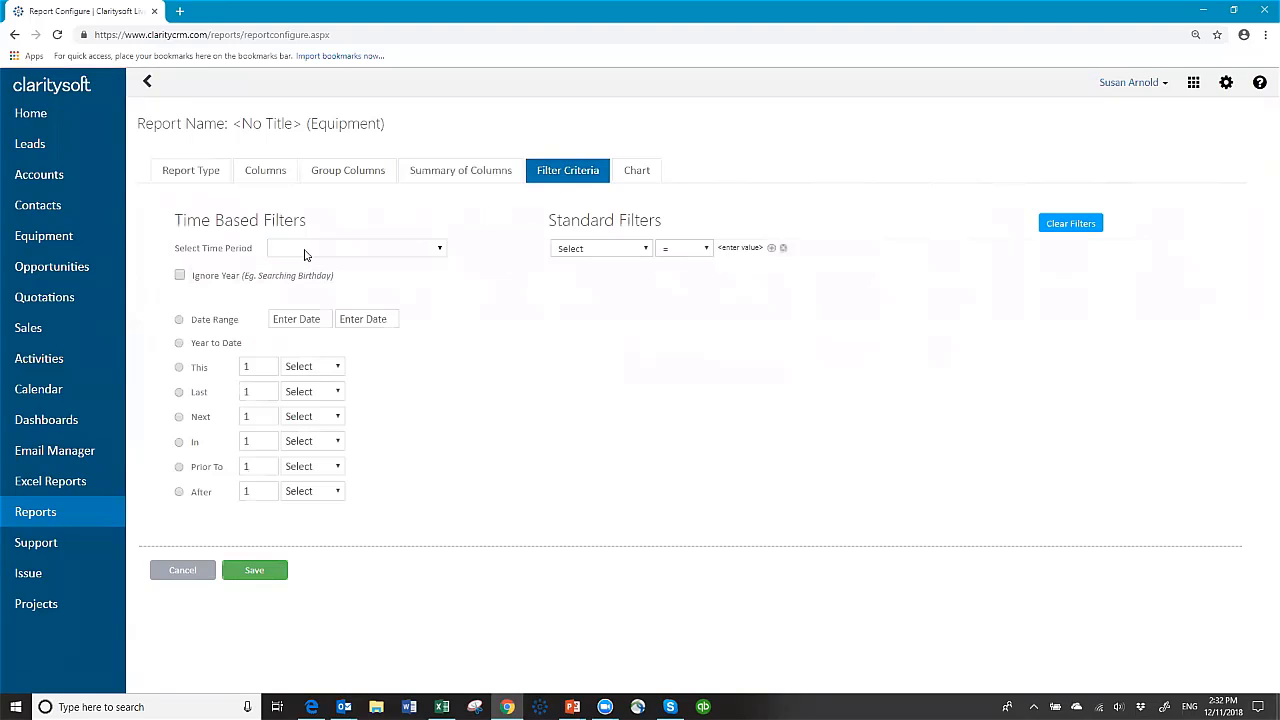
left_click(440, 255)
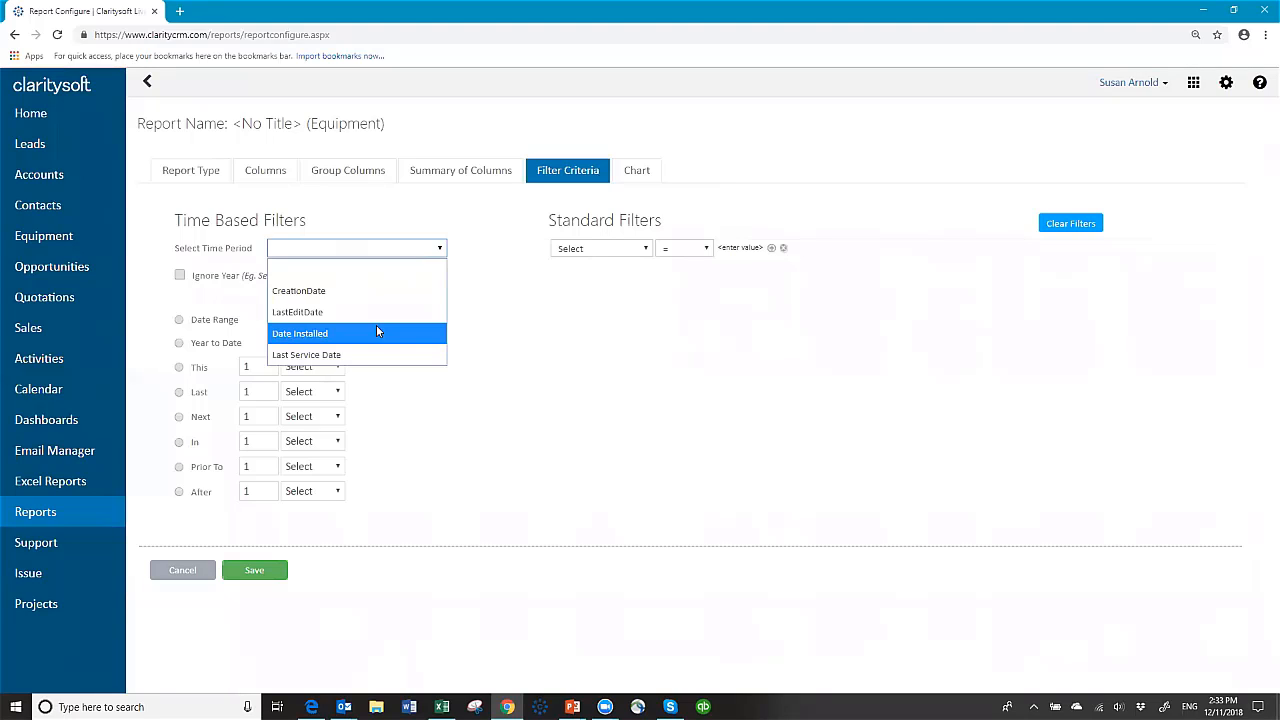
left_click(556, 343)
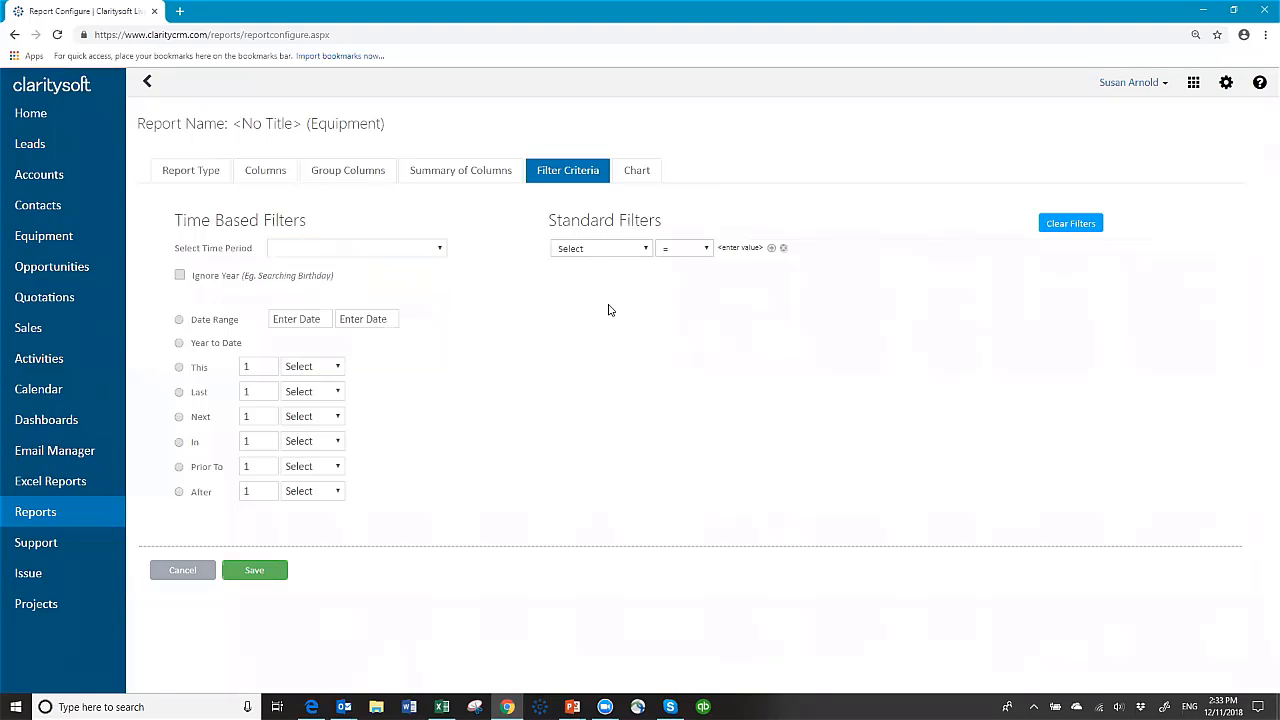
left_click(647, 249)
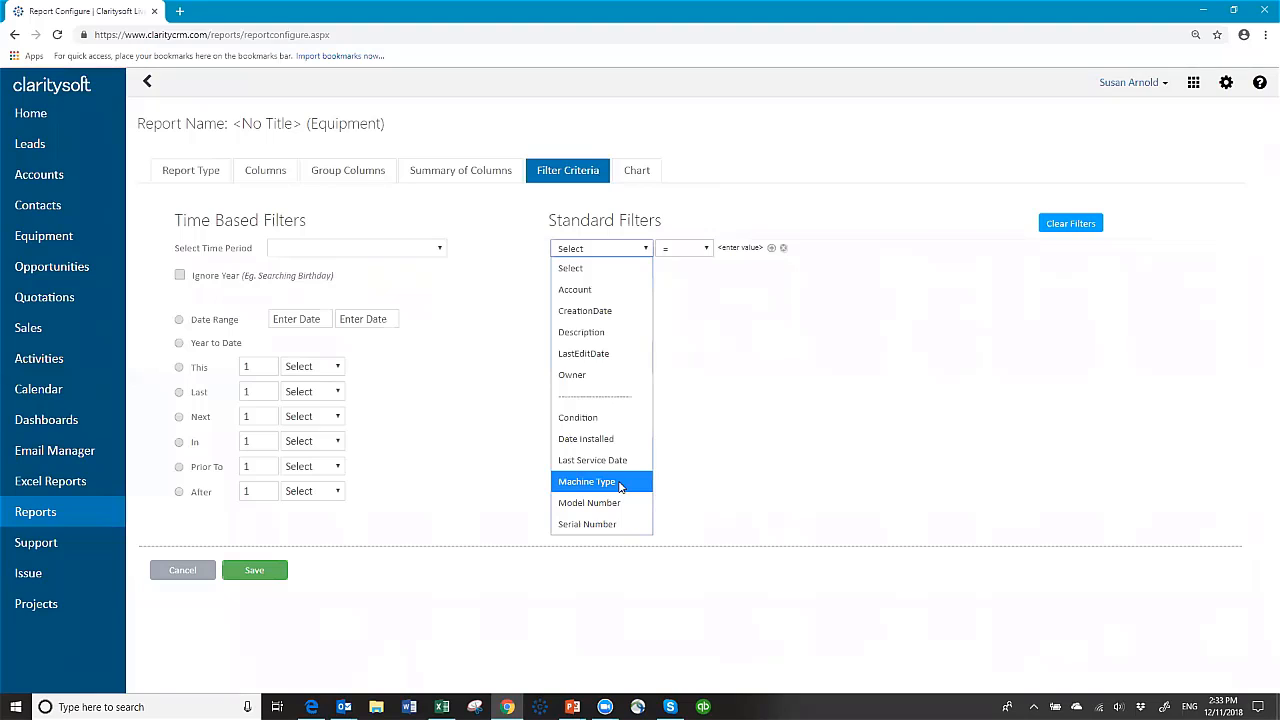
left_click(750, 371)
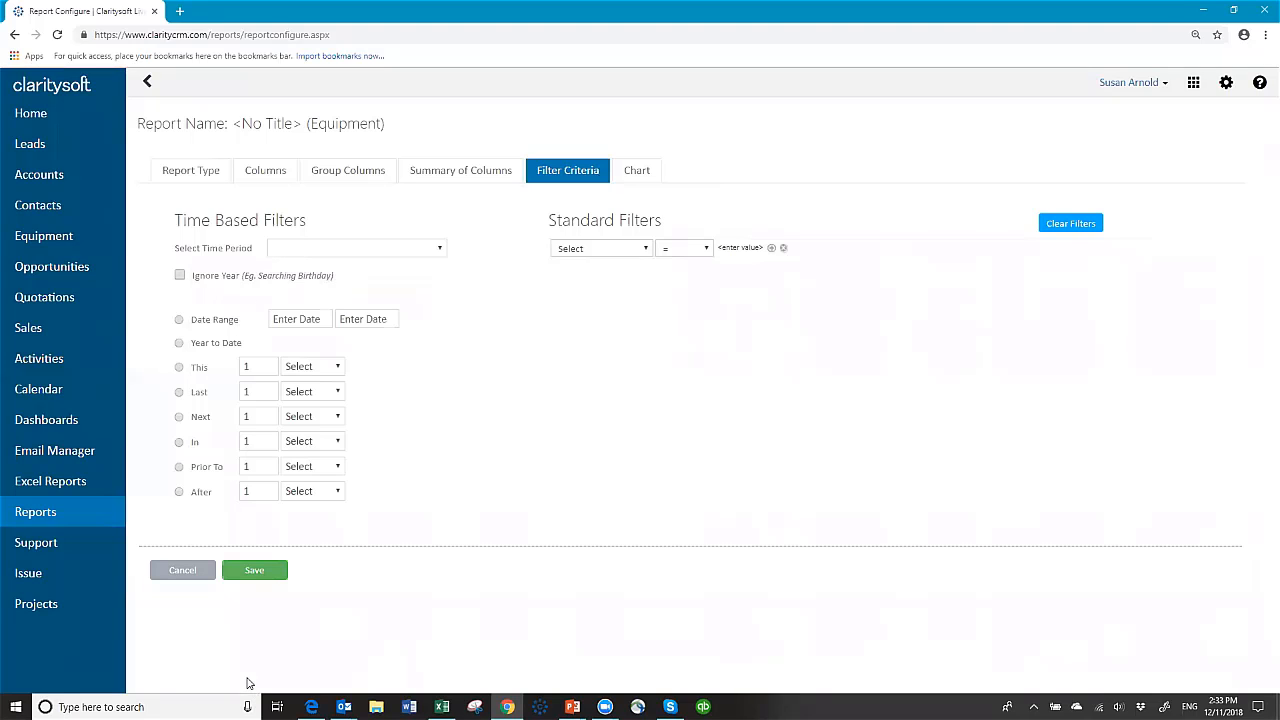
left_click(258, 574)
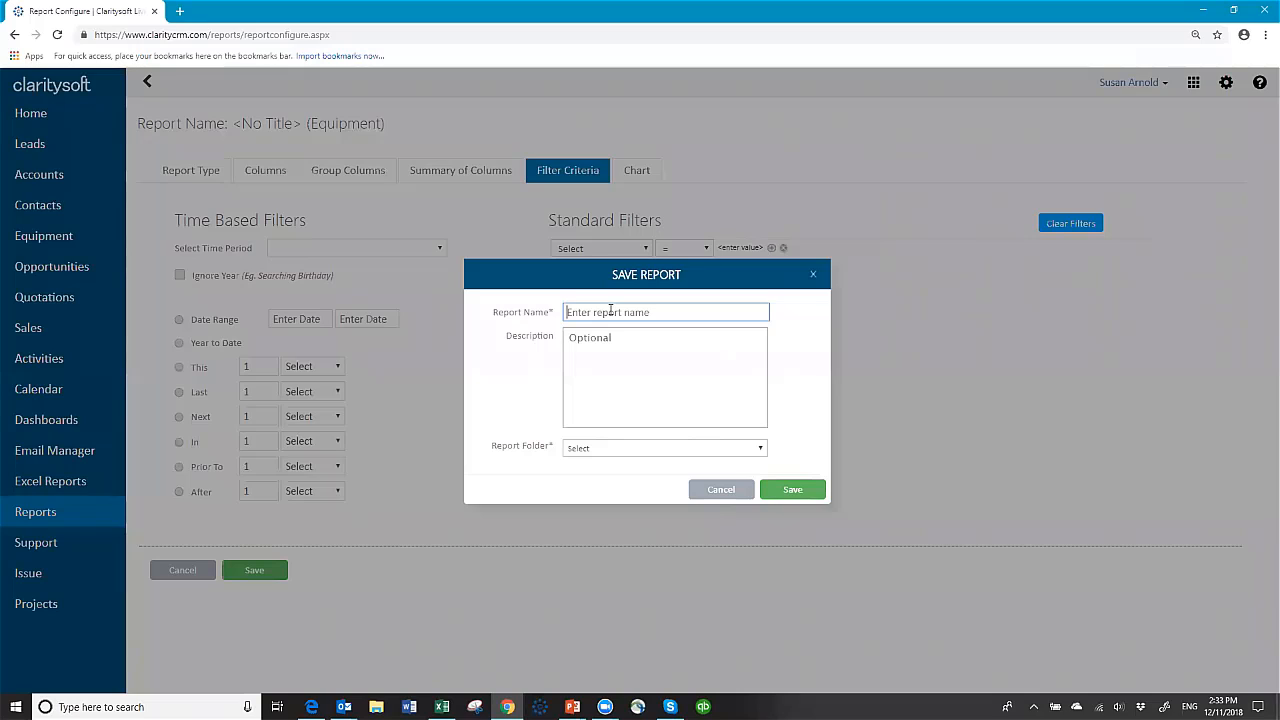
Step: Name the report 'Equipment List by Machine Type' and save it in the Equipment folder
type("Equipment List by Machine Type")
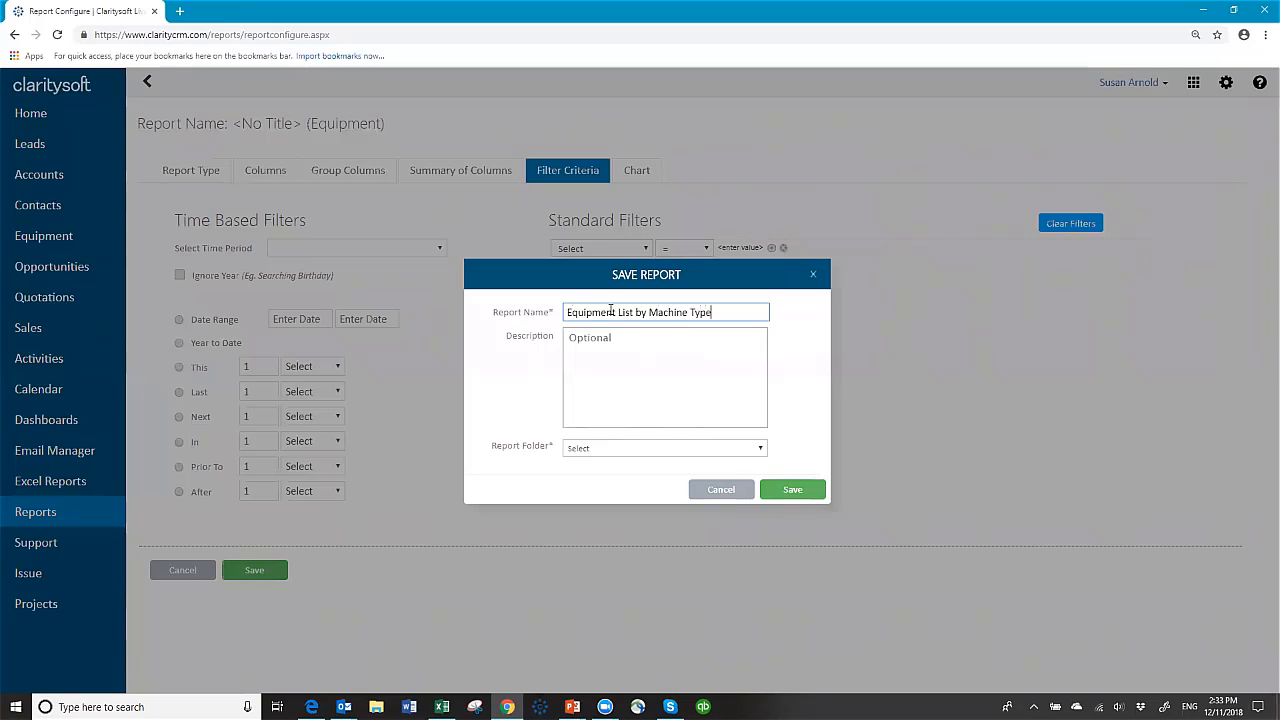
left_click(606, 449)
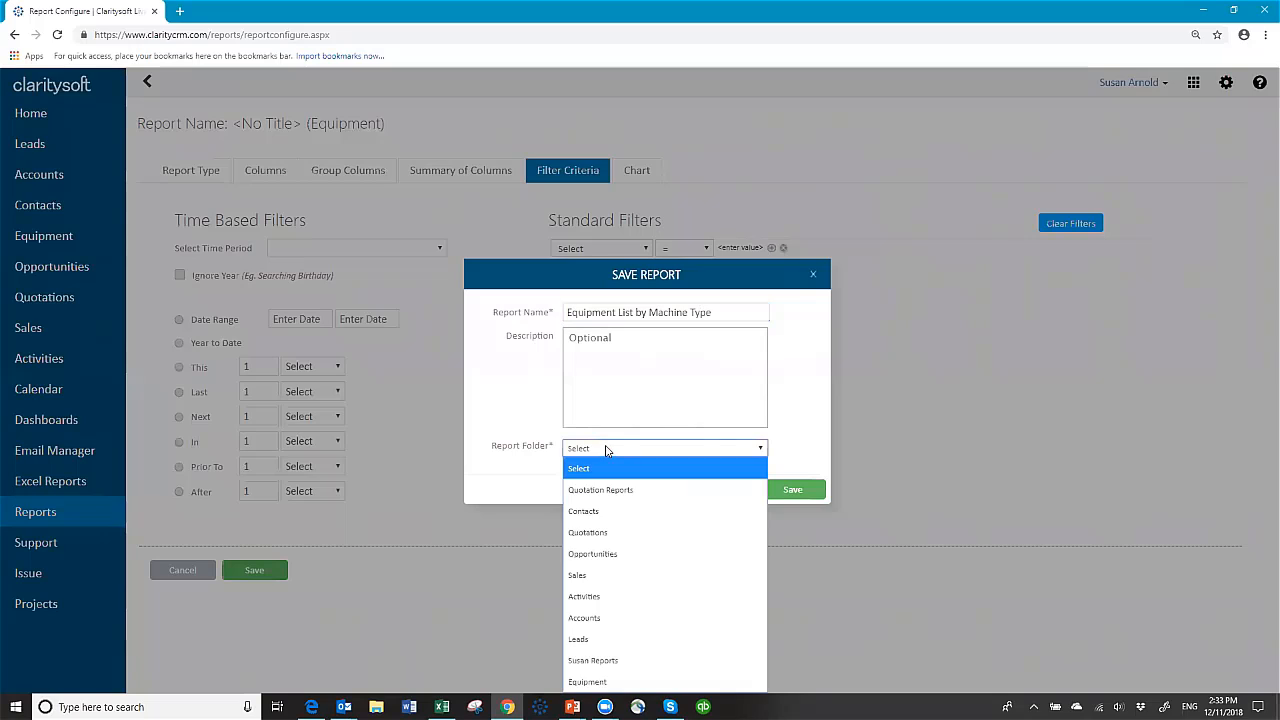
left_click(609, 682)
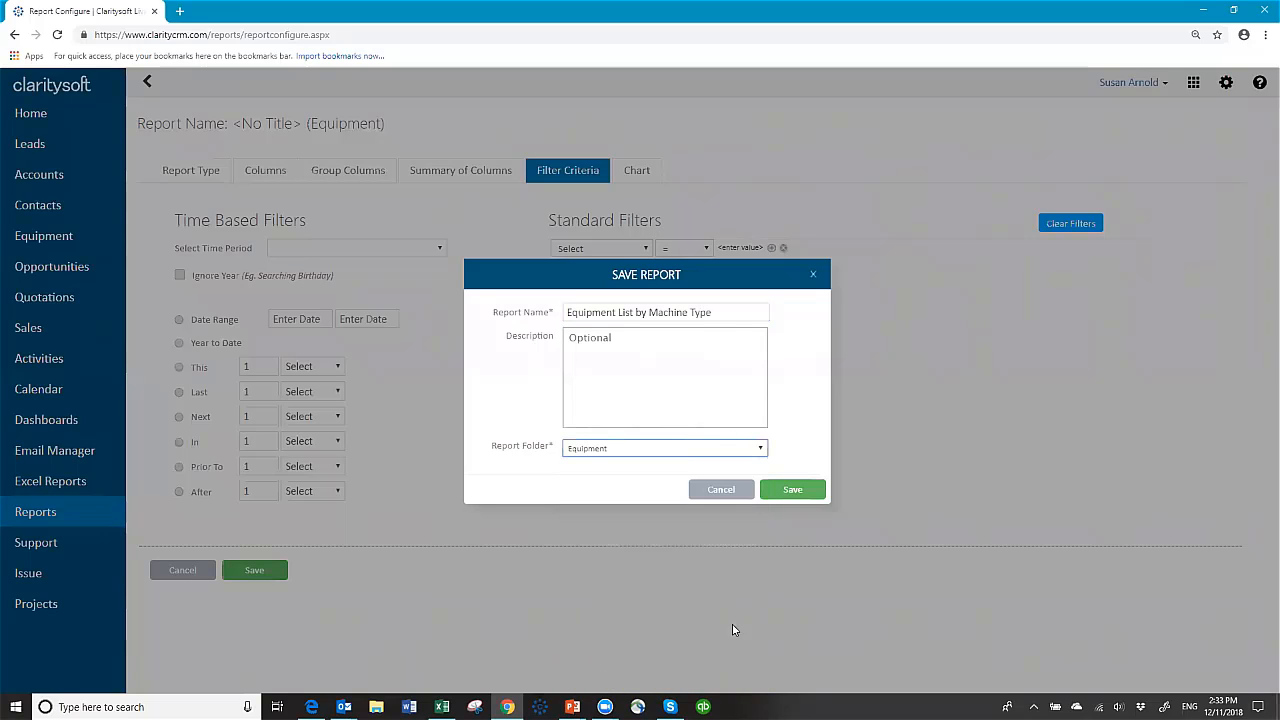
left_click(795, 491)
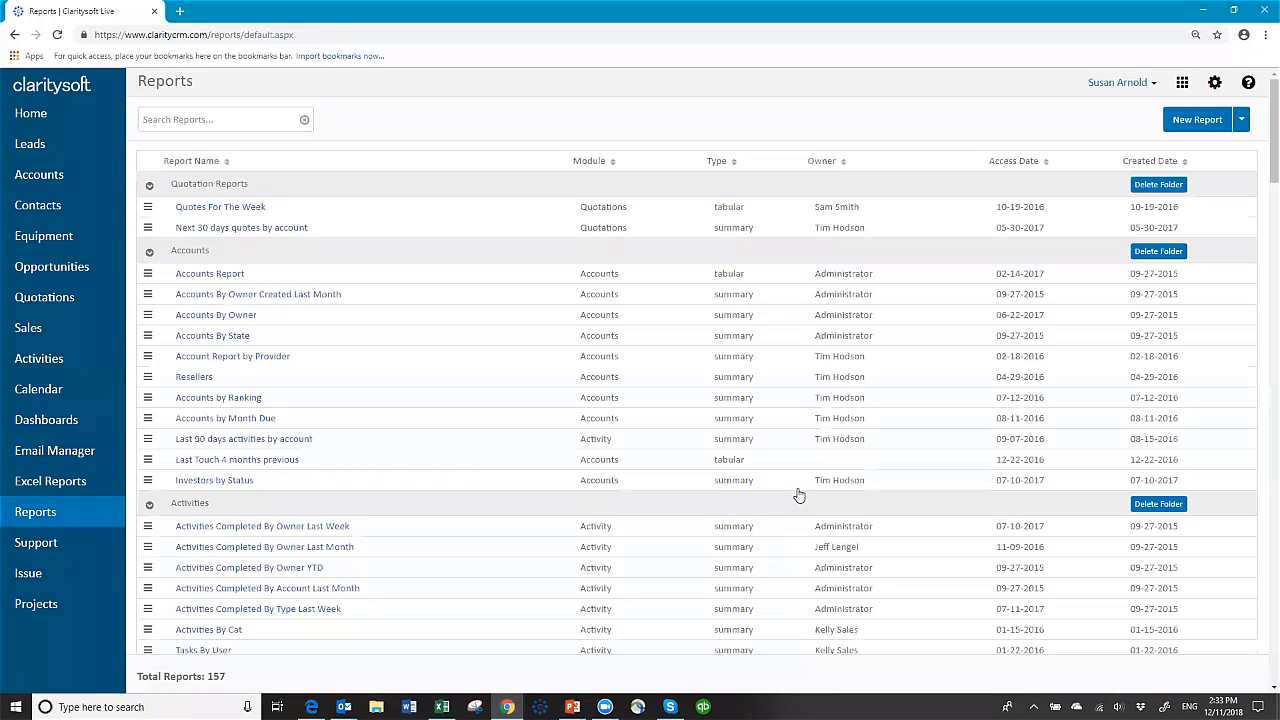
Step: Preview Equipment List by Machine Type from the Equipment folder and show its download formats
scroll(450, 403, "down", 12)
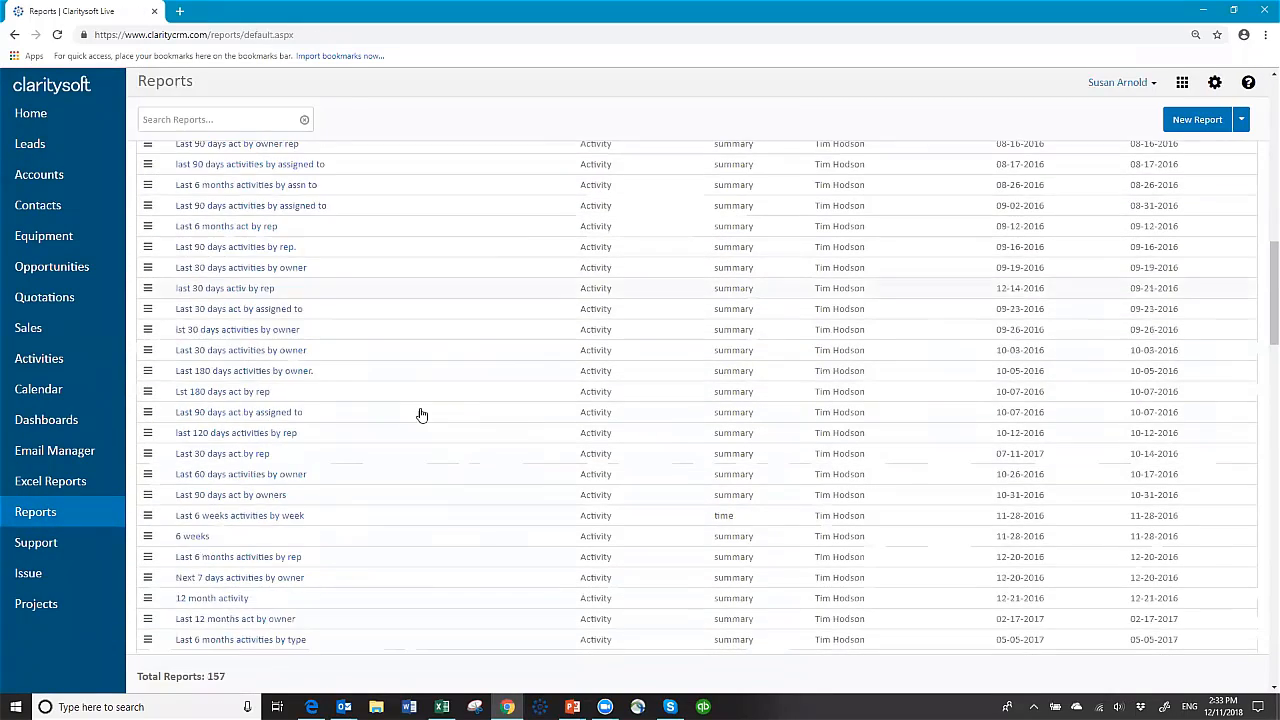
scroll(421, 414, "down", 12)
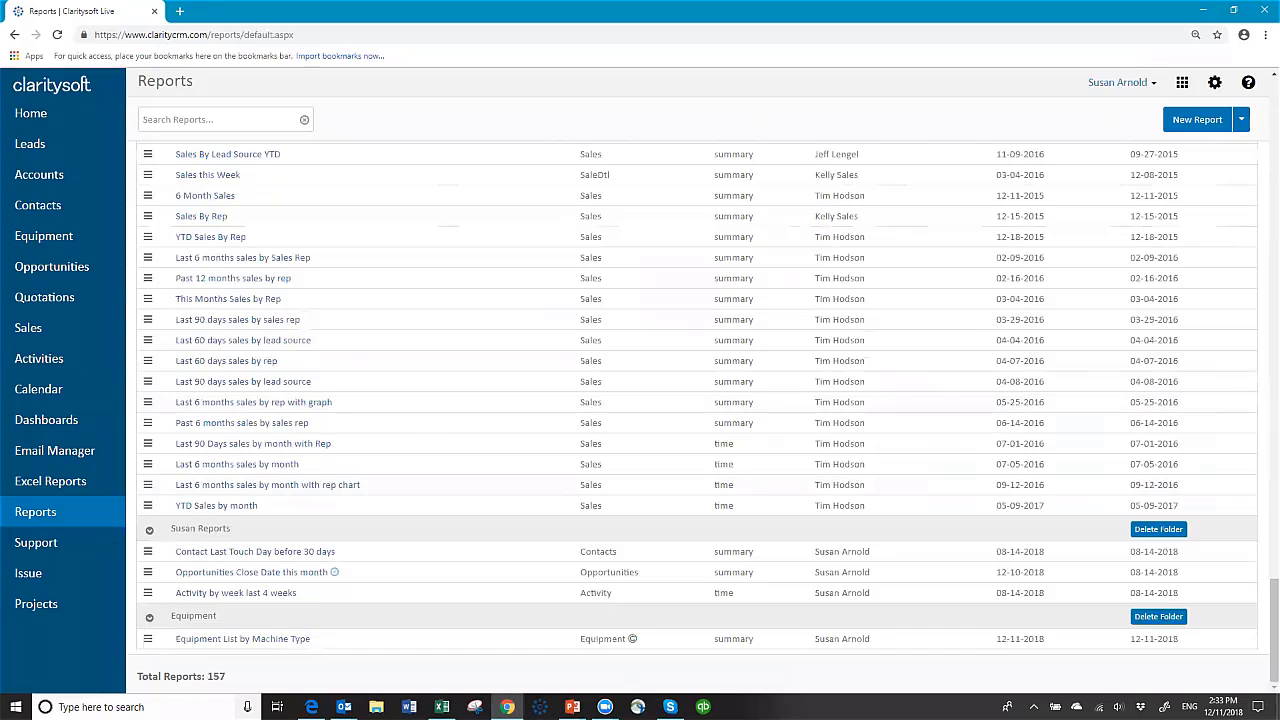
left_click(230, 641)
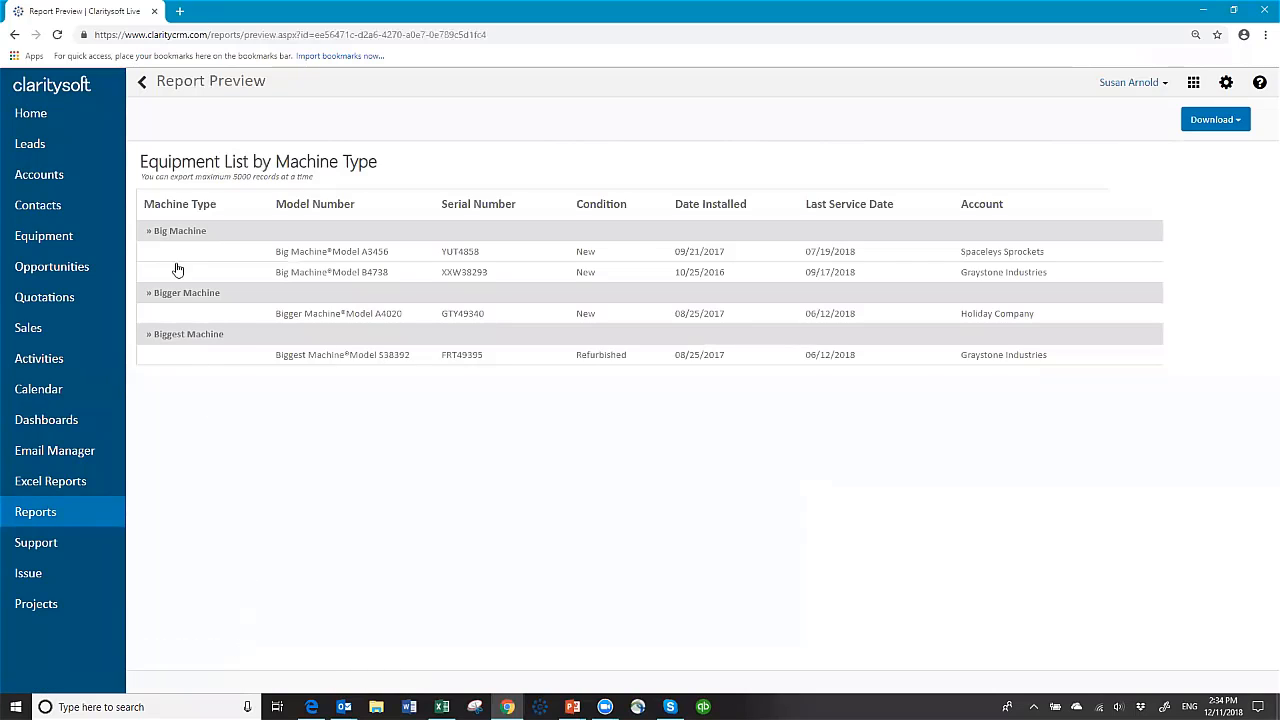
left_click(1230, 128)
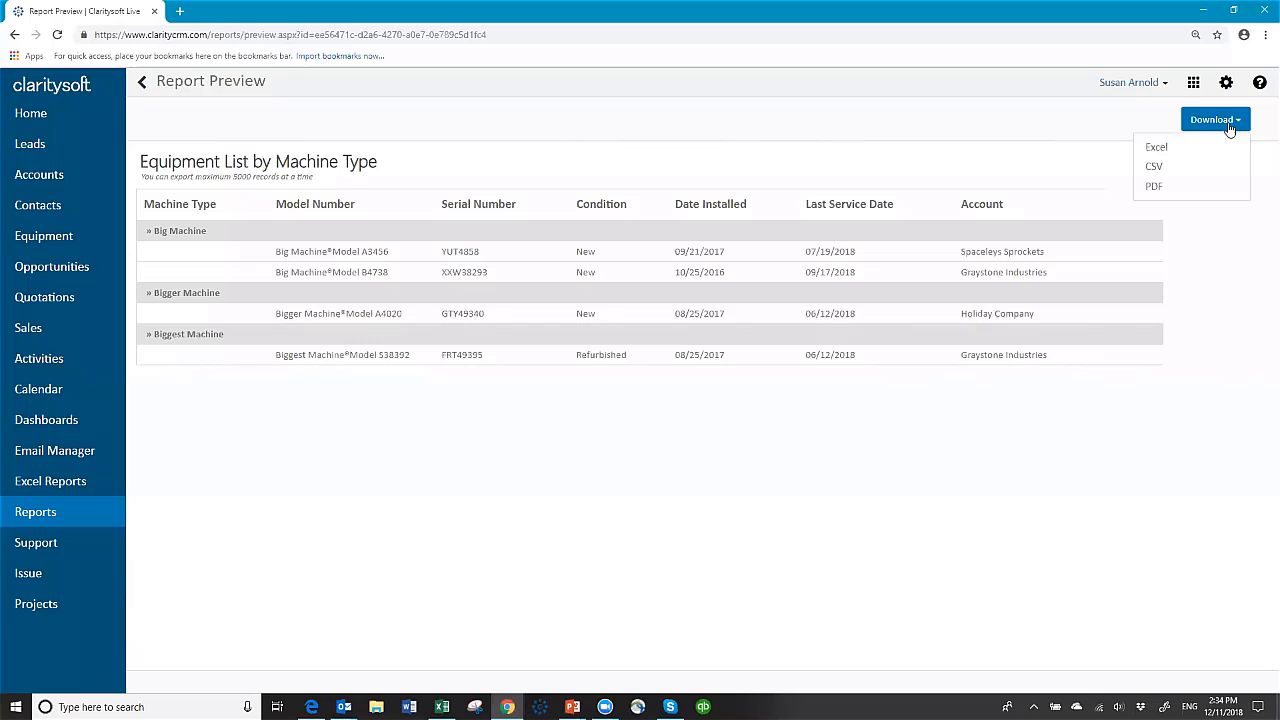
Step: Export the equipment report to Excel, review the workbook's per-type totals, and close it
left_click(1156, 148)
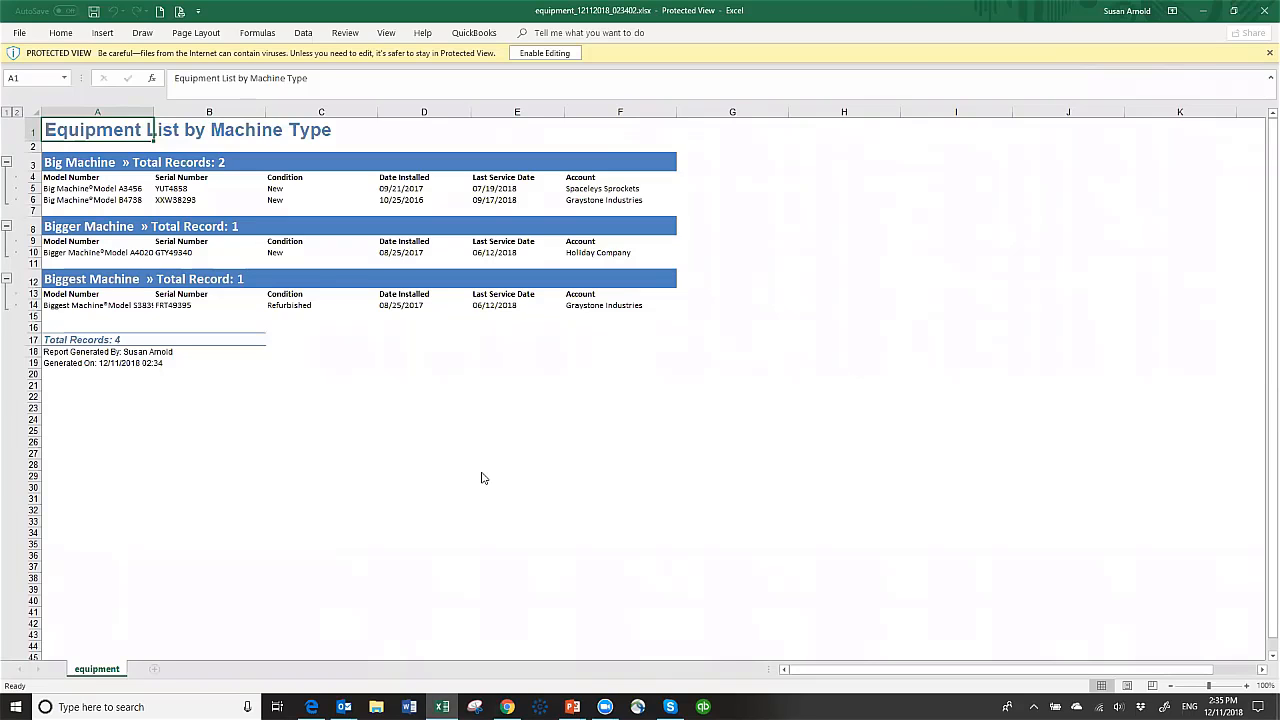
left_click(1262, 17)
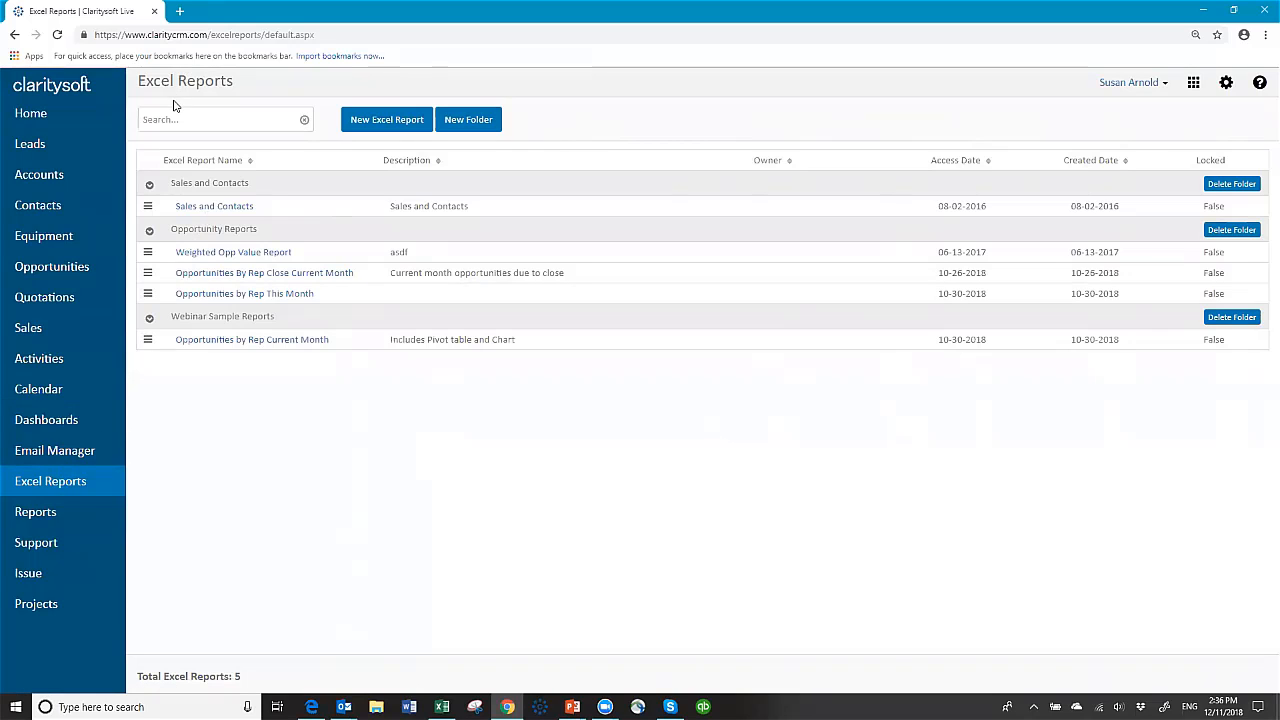
Step: Go through Accounts to the Equipment list showing the four machine records
left_click(45, 177)
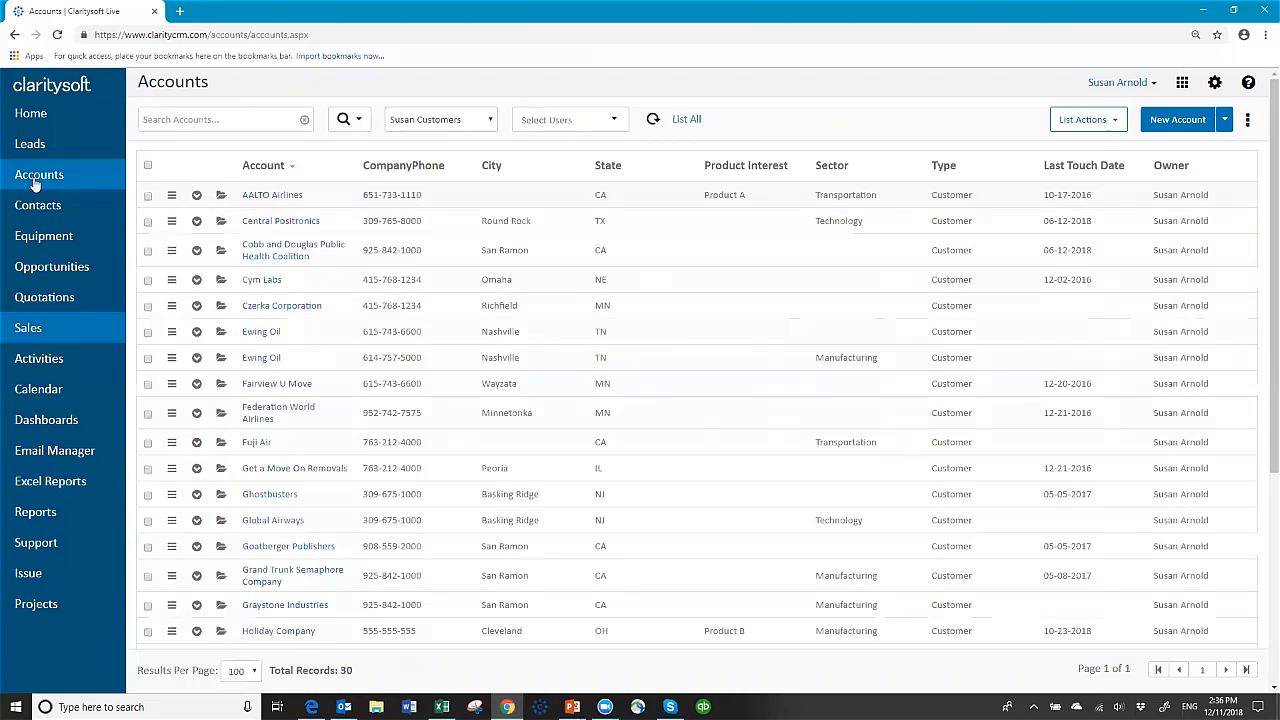
left_click(59, 235)
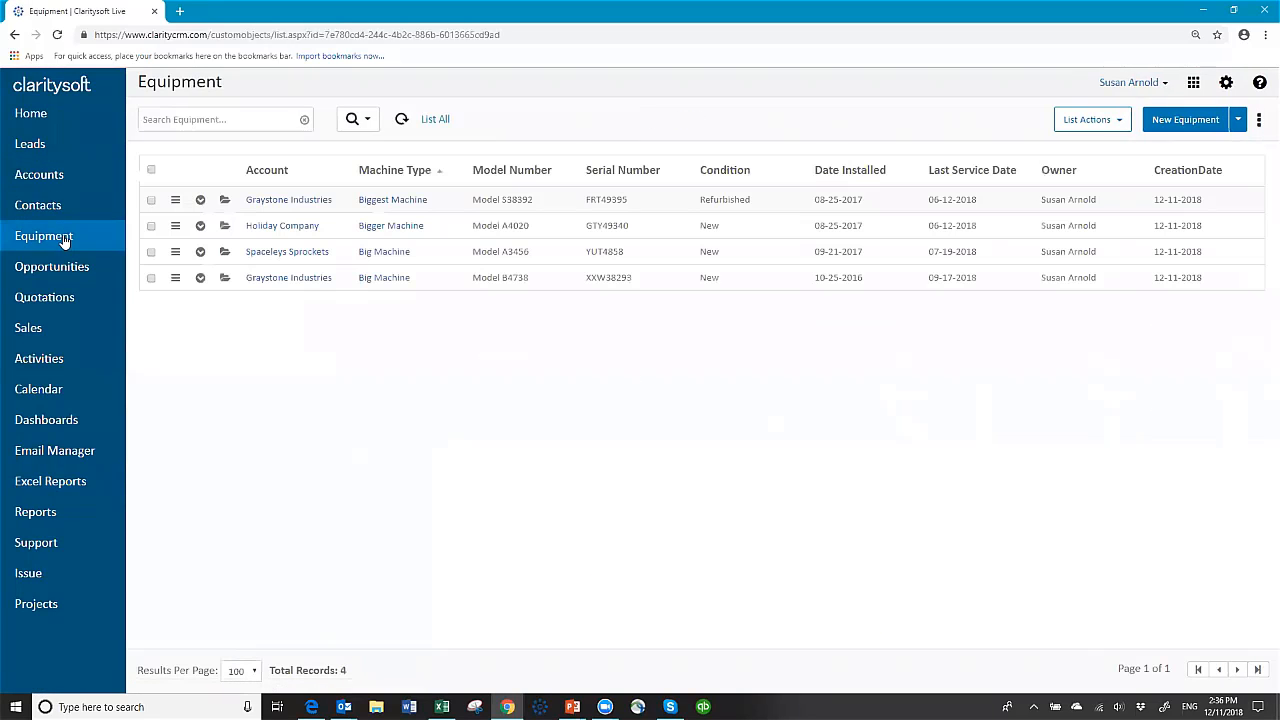